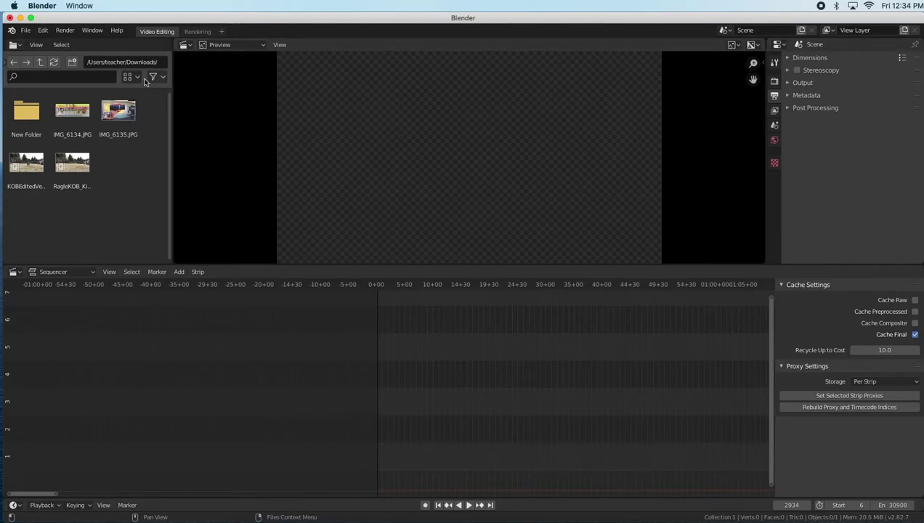
Check the Blender version in About Blender, then set the current frame to 5.
left_click(42, 5)
left_click(219, 88)
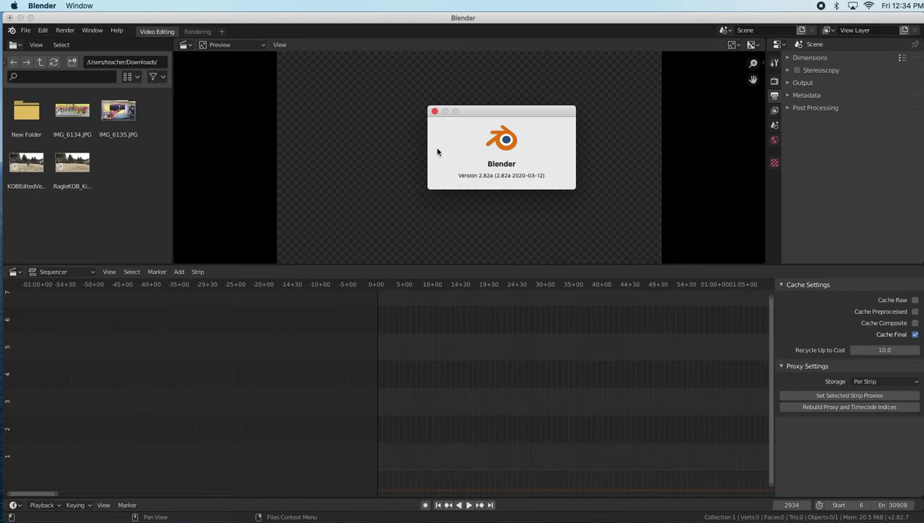
left_click(434, 111)
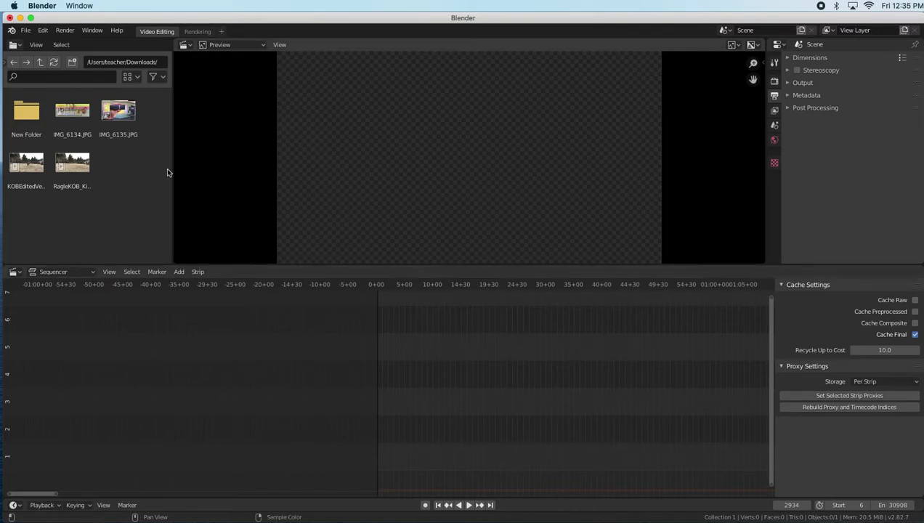
left_click(377, 285)
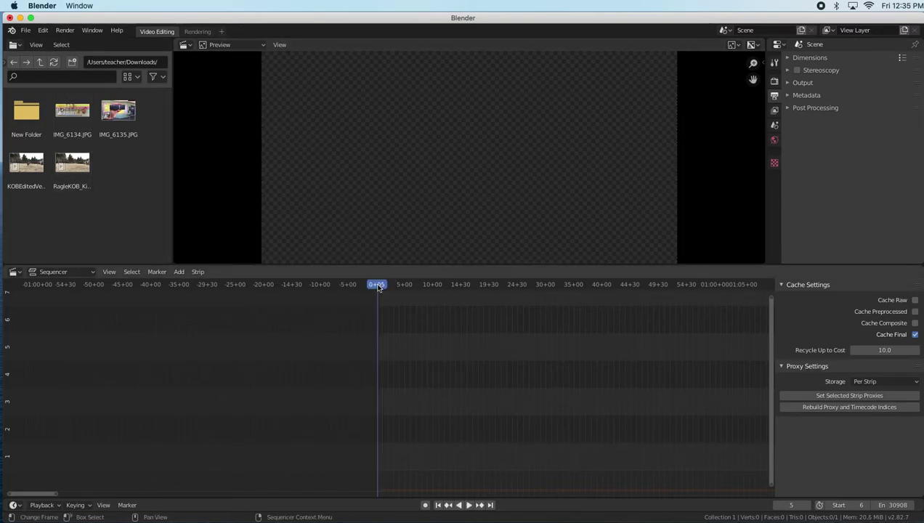
Scrub and play through the clip's opening, leaving the playhead at frame 0.
left_click_drag(404, 287, 367, 292)
key("space")
key("space")
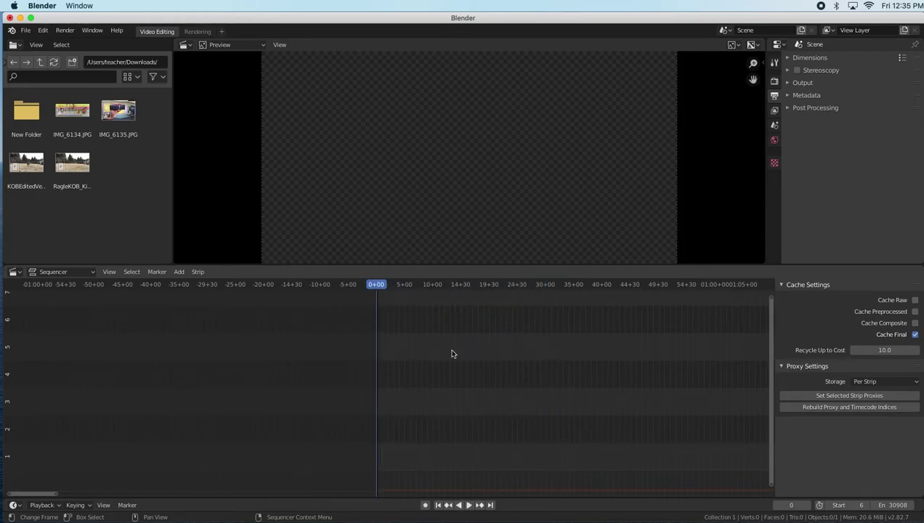
left_click_drag(402, 352, 435, 328)
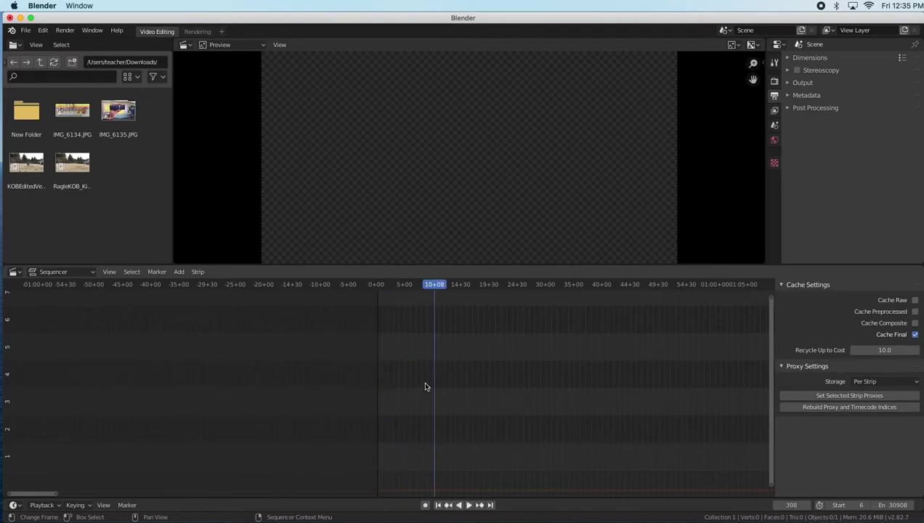
left_click_drag(434, 284, 375, 284)
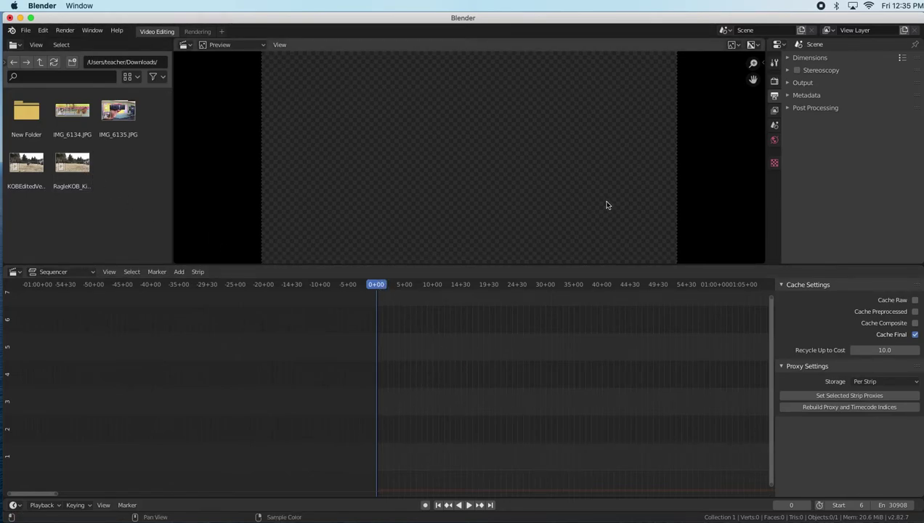
Lower the render Resolution % to 31% in the Dimensions settings.
left_click(788, 58)
left_click(881, 96)
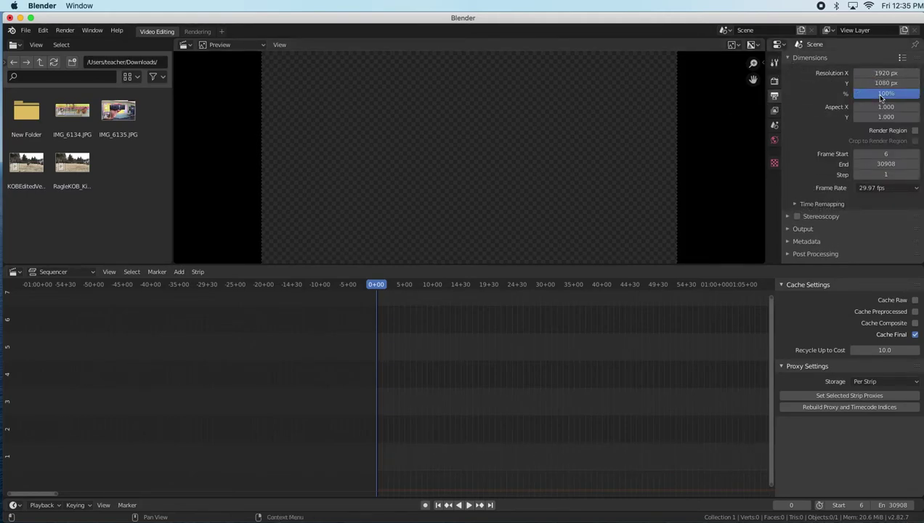
left_click_drag(918, 96, 884, 97)
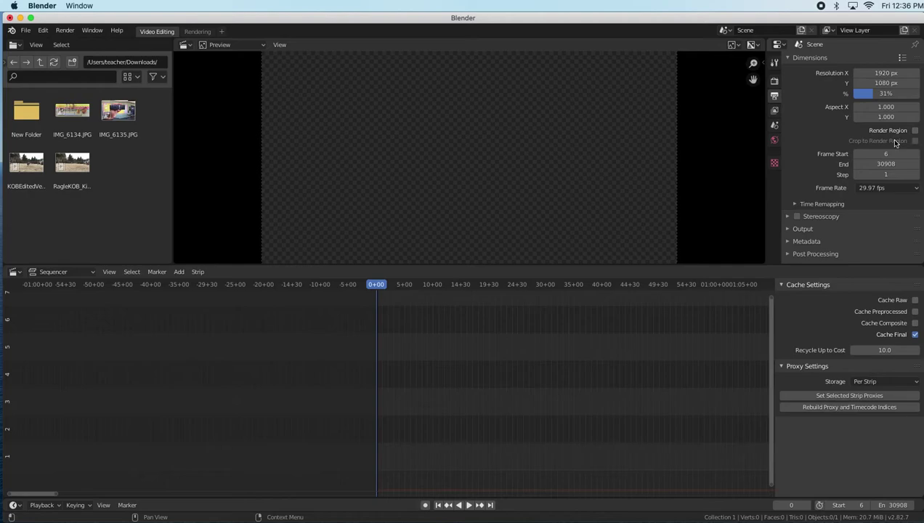
Set the scene frame range to start at 0 and end at 10000.
left_click(886, 164)
type("250")
key("Return")
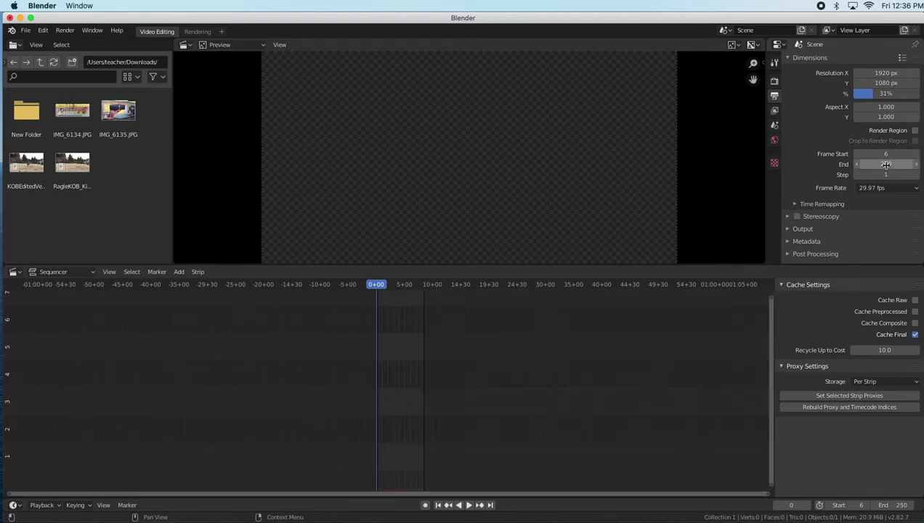
left_click(871, 155)
type("0")
key("Return")
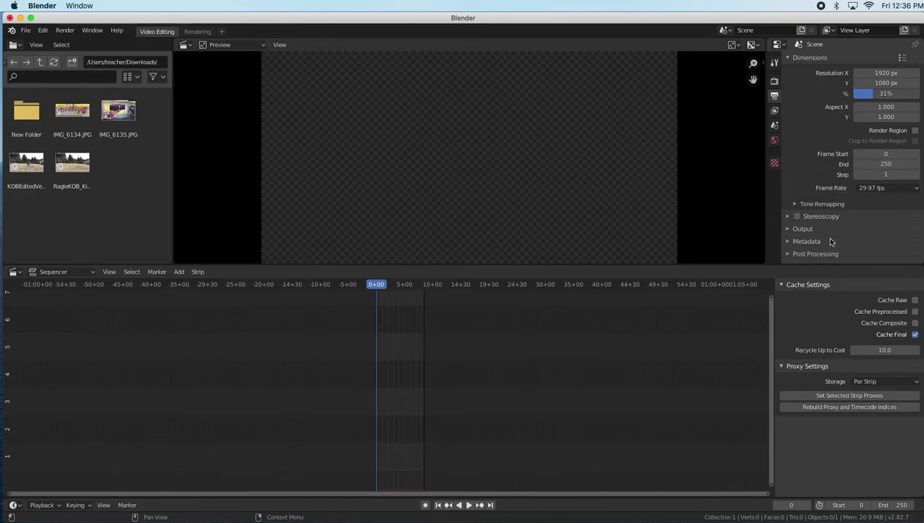
mouse_move(375, 289)
left_mouse_down()
mouse_move(423, 286)
mouse_move(372, 290)
left_mouse_up()
left_click(883, 164)
type("10000")
key("Return")
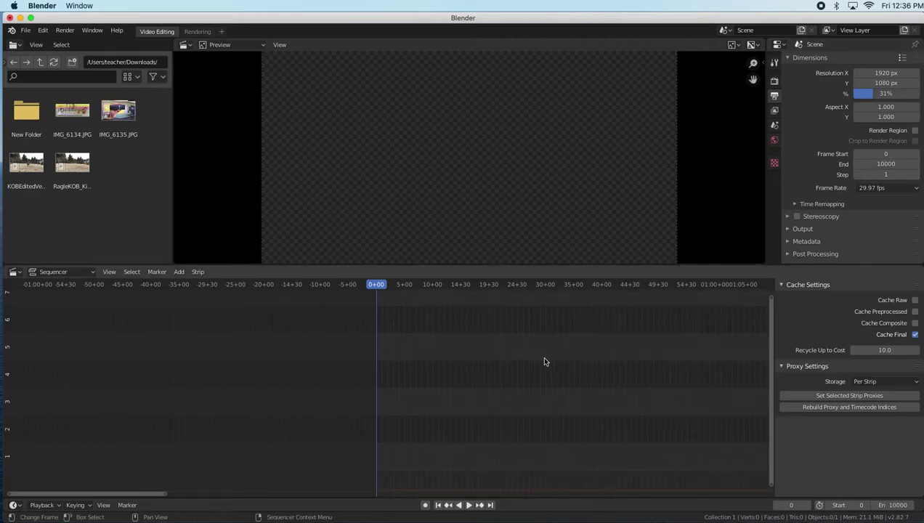
Raise Frame End from 10000 to 500000, zooming the sequencer out and back in.
scroll(396, 389, "down", 6)
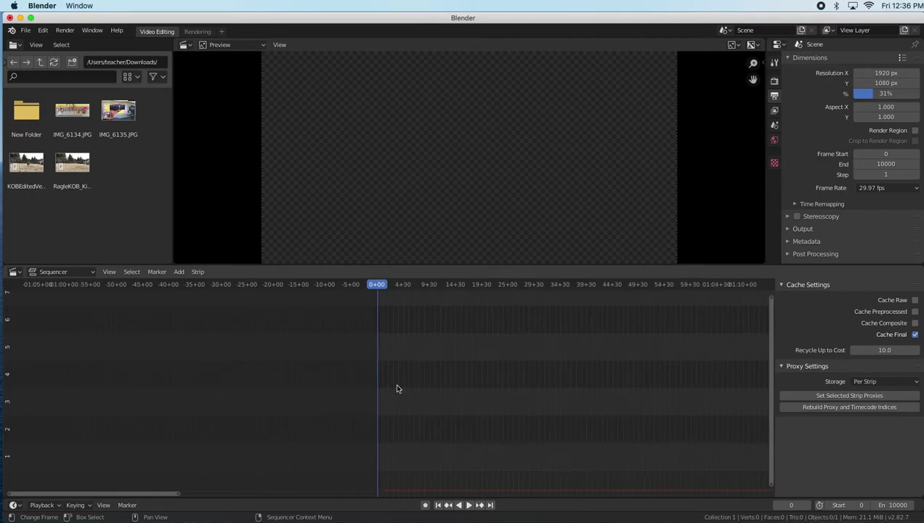
scroll(392, 387, "down", 7)
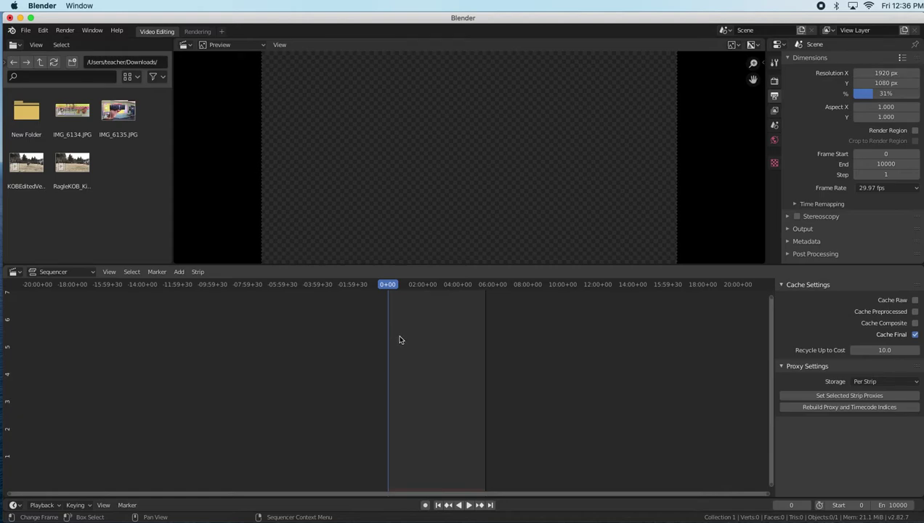
left_click(883, 164)
type("500")
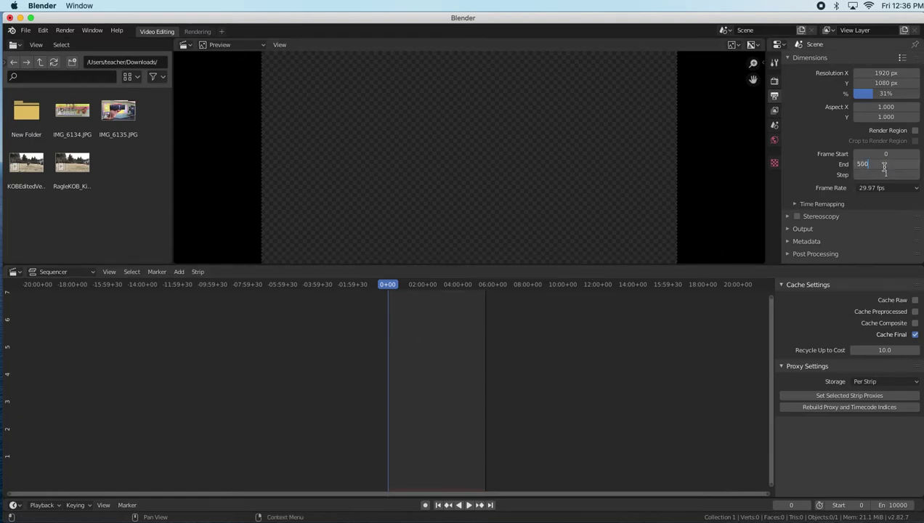
key("Return")
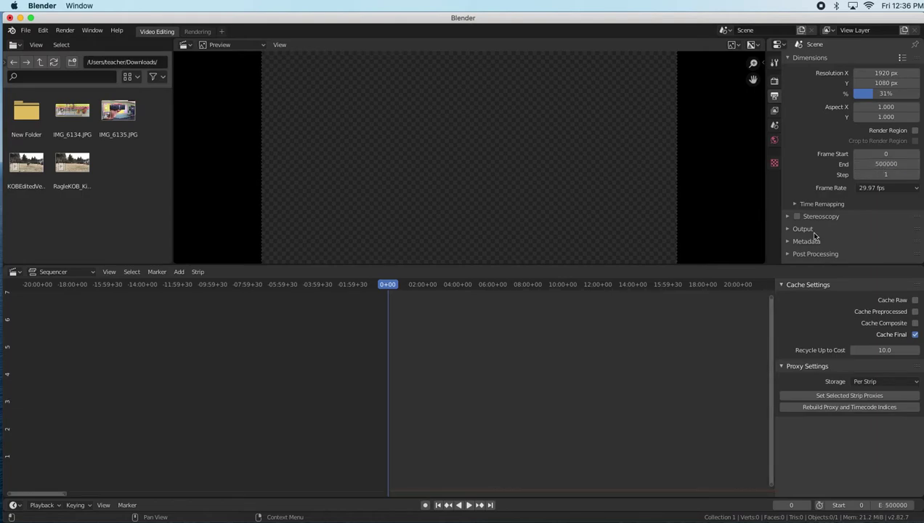
scroll(431, 362, "down", 10)
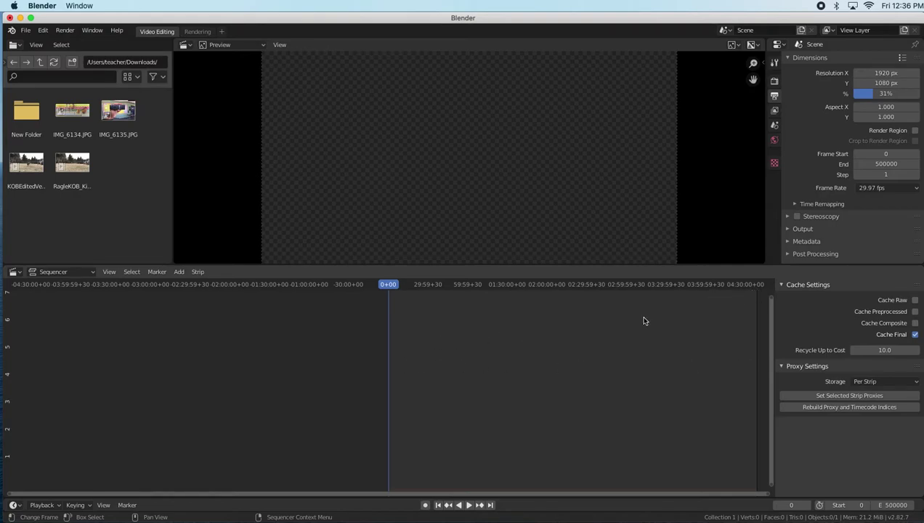
scroll(393, 333, "up", 5)
scroll(394, 334, "up", 6)
scroll(395, 334, "up", 4)
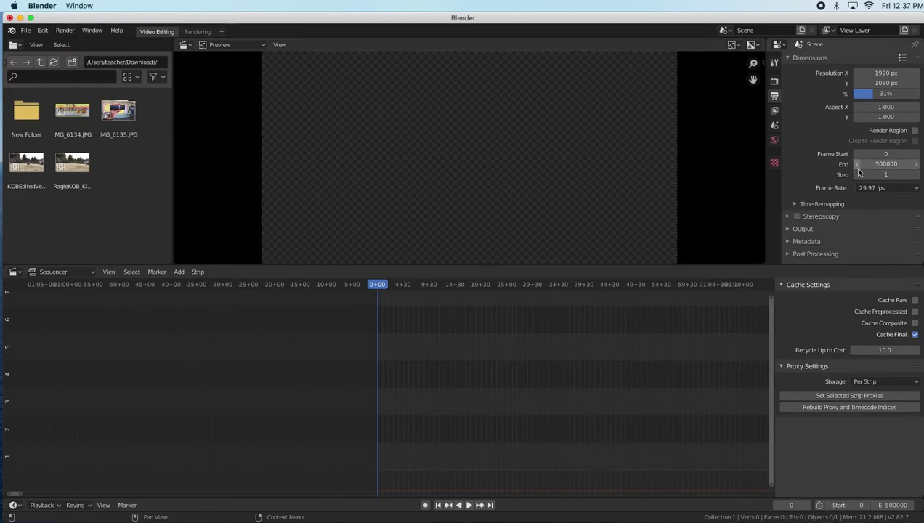
left_click(788, 59)
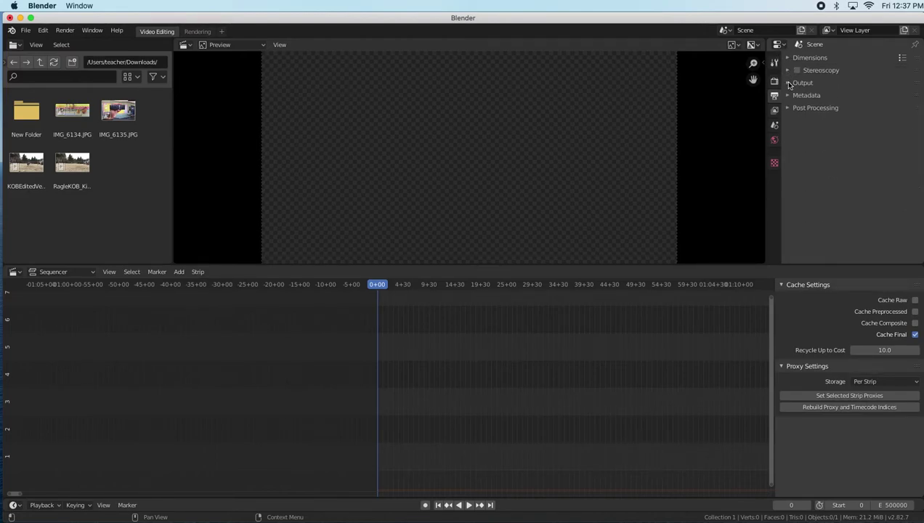
Change the render output path to Desktop/TUTORIALBVB.
left_click(789, 83)
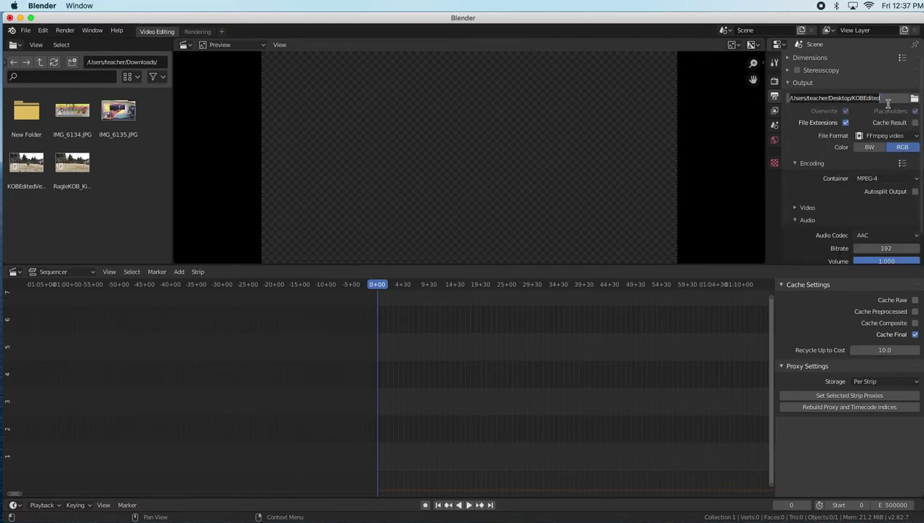
left_click(888, 98)
left_click_drag(889, 98, 852, 98)
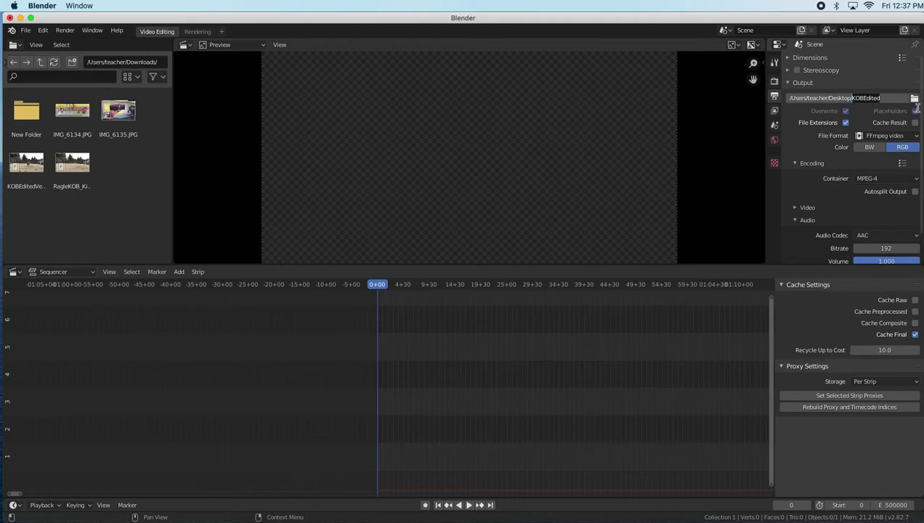
type("TUTORIALBVB")
key("Return")
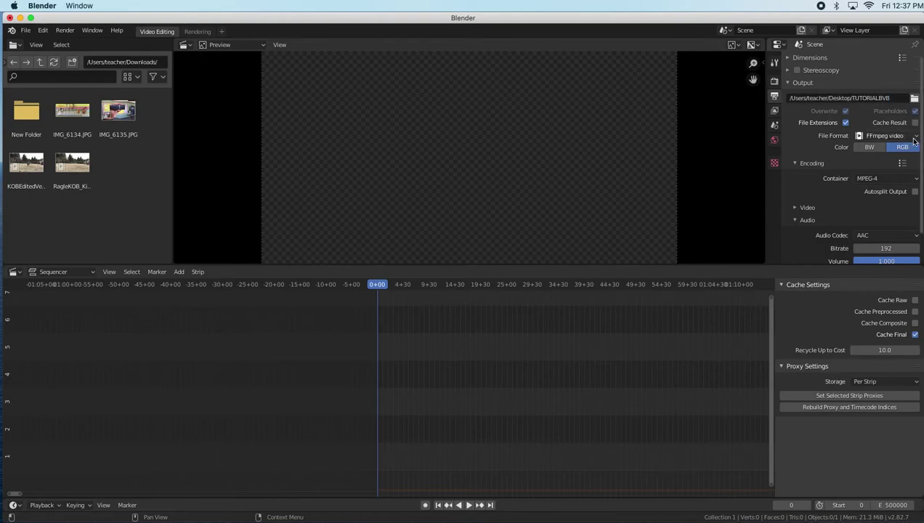
Set the file format to FFmpeg video with RGB colour and an MPEG-4 container.
left_click(916, 138)
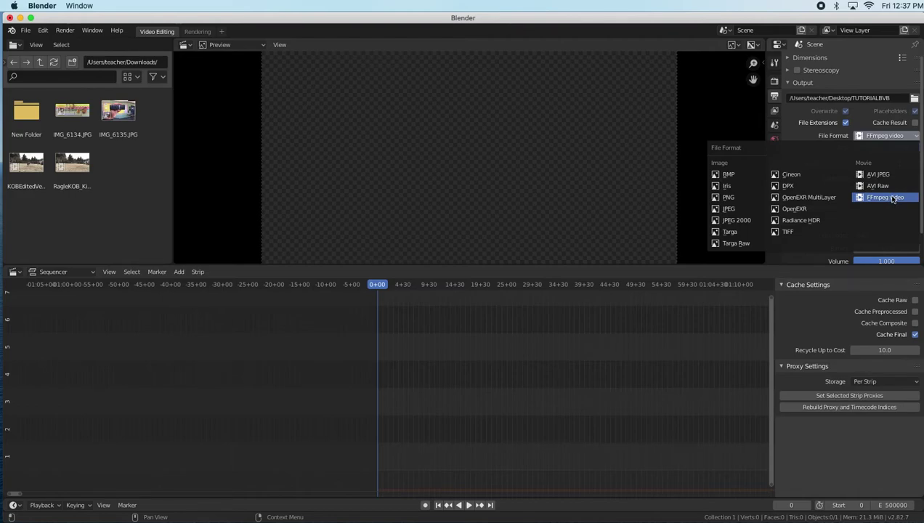
left_click(886, 197)
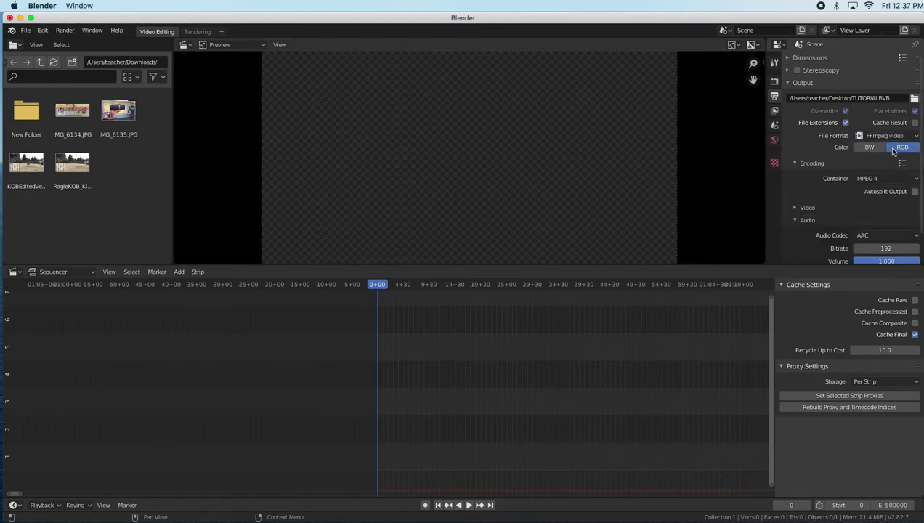
left_click(869, 147)
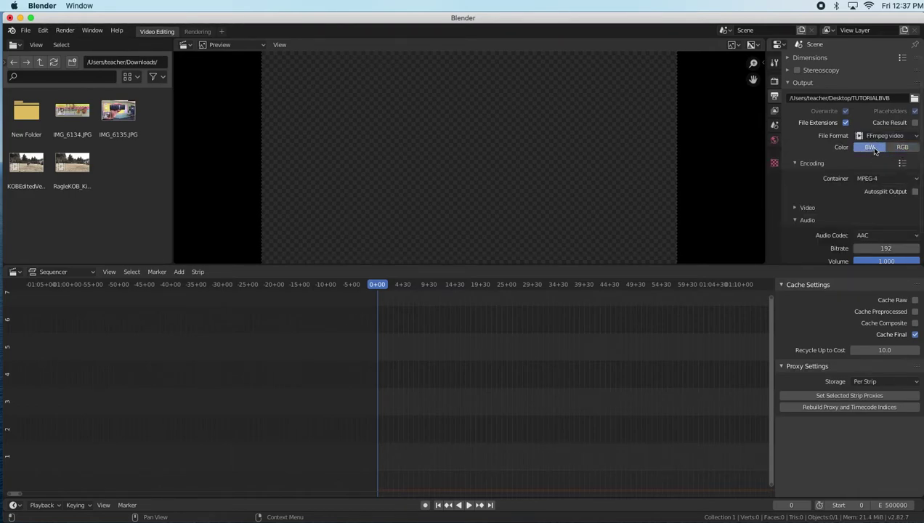
left_click(902, 148)
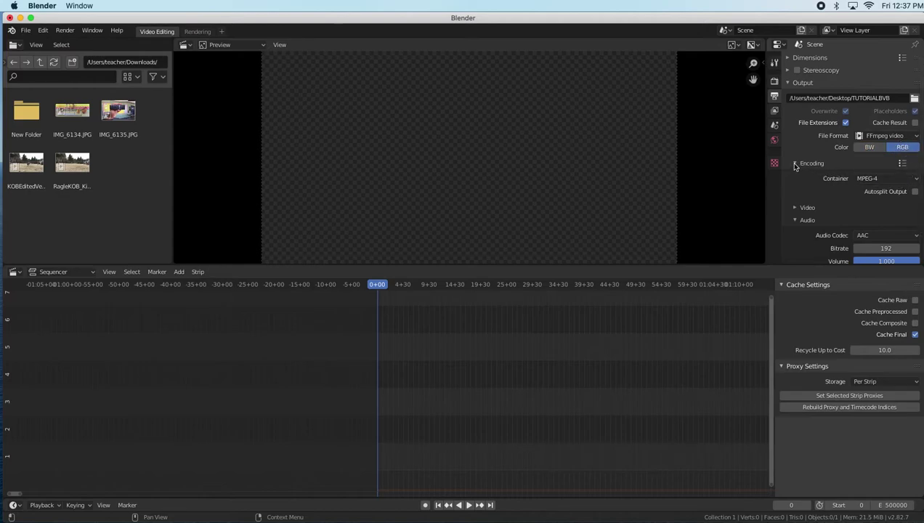
left_click(909, 180)
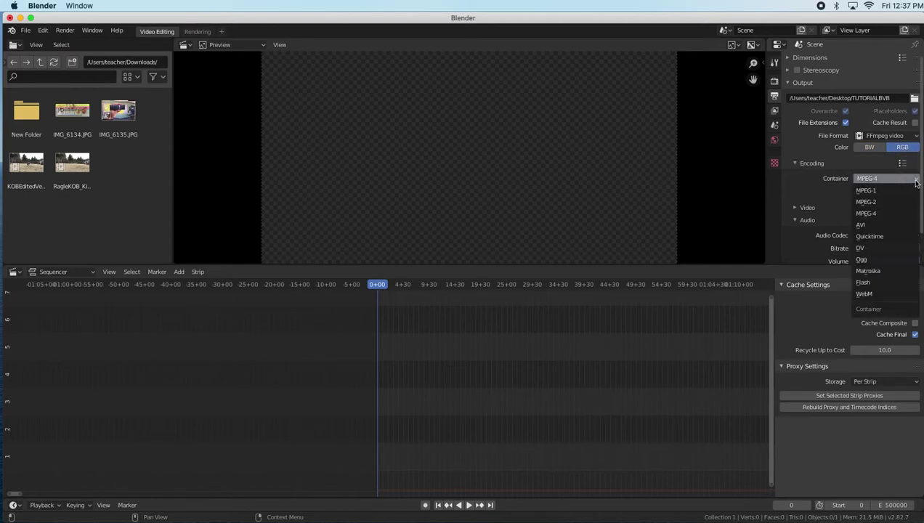
left_click(901, 213)
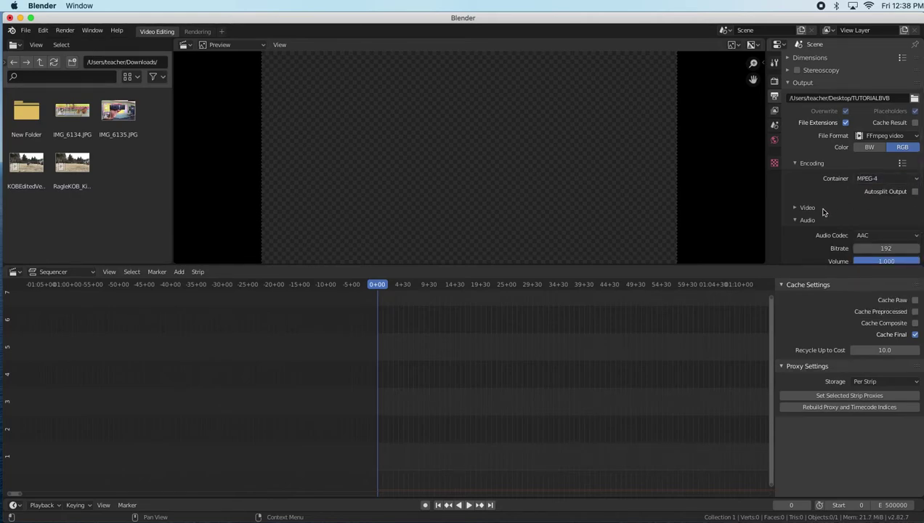
left_click(795, 164)
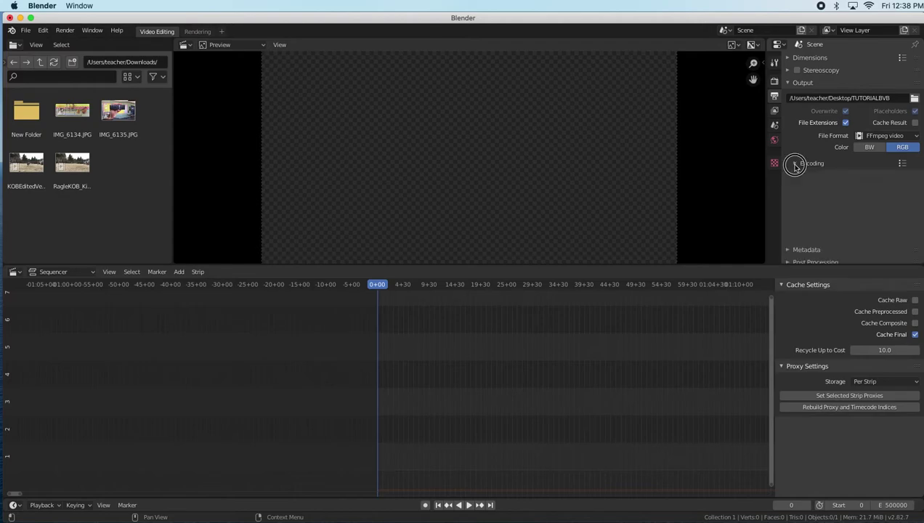
left_click(795, 164)
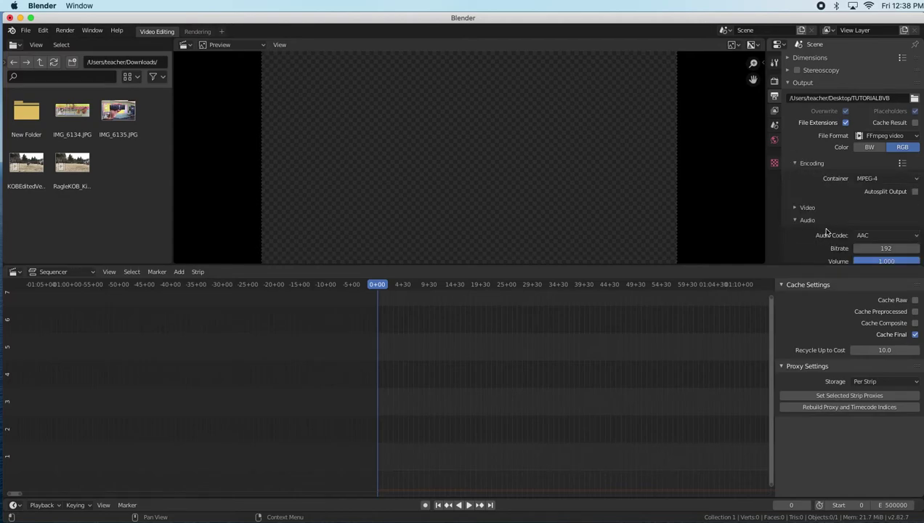
Set the audio codec to AAC at 192 bitrate.
left_click_drag(917, 198, 917, 217)
left_click(917, 205)
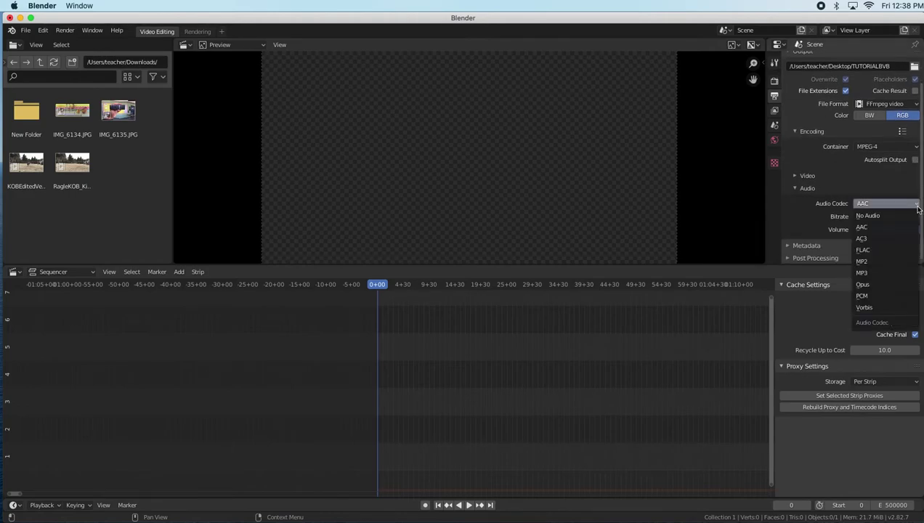
left_click(888, 228)
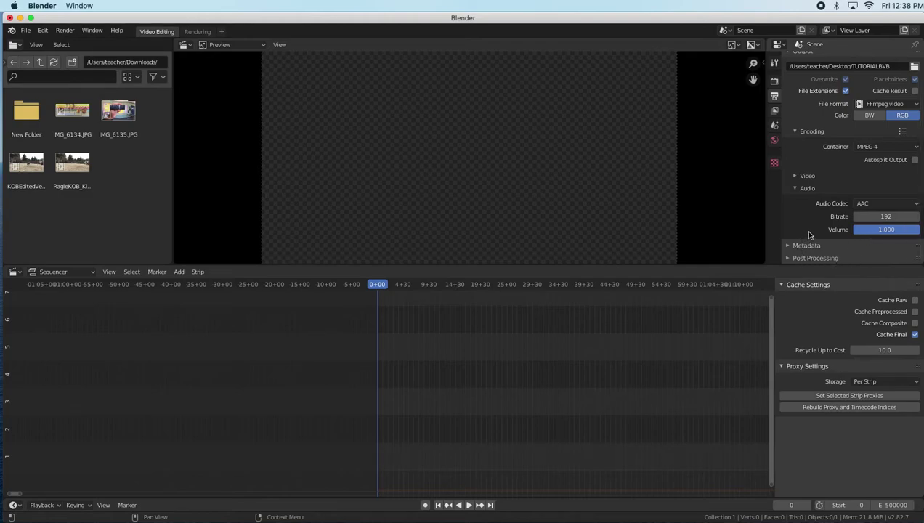
scroll(808, 233, "up", 2)
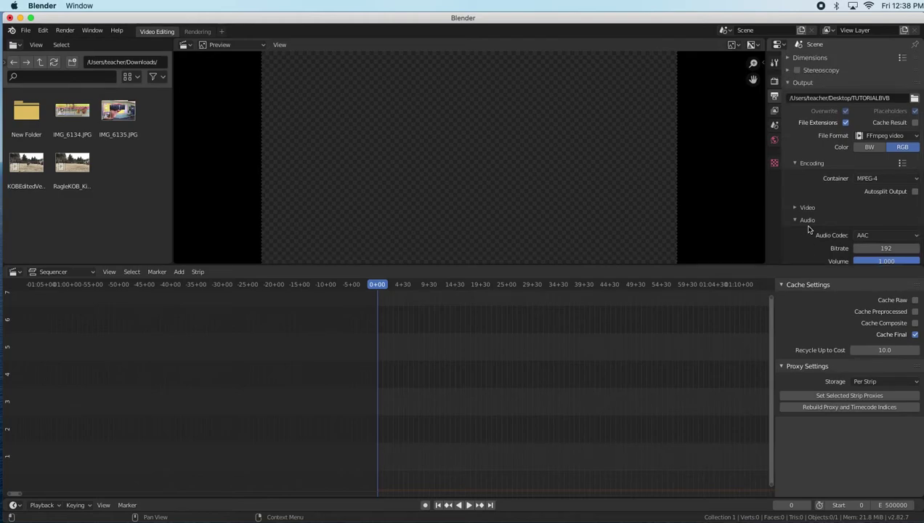
left_click(789, 84)
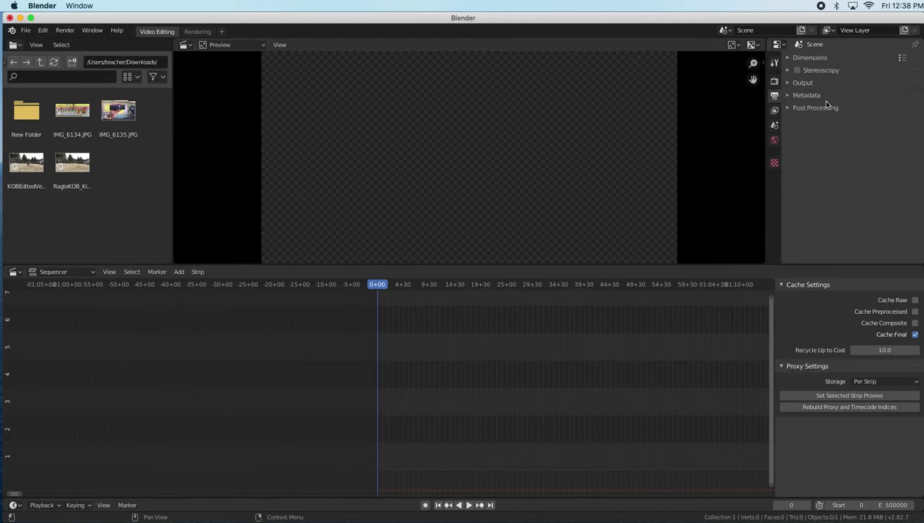
Enlarge the sequencer and drag RagleKOB_KingPool.MOV in as video and audio strips at frame 0.
left_click_drag(730, 264, 728, 187)
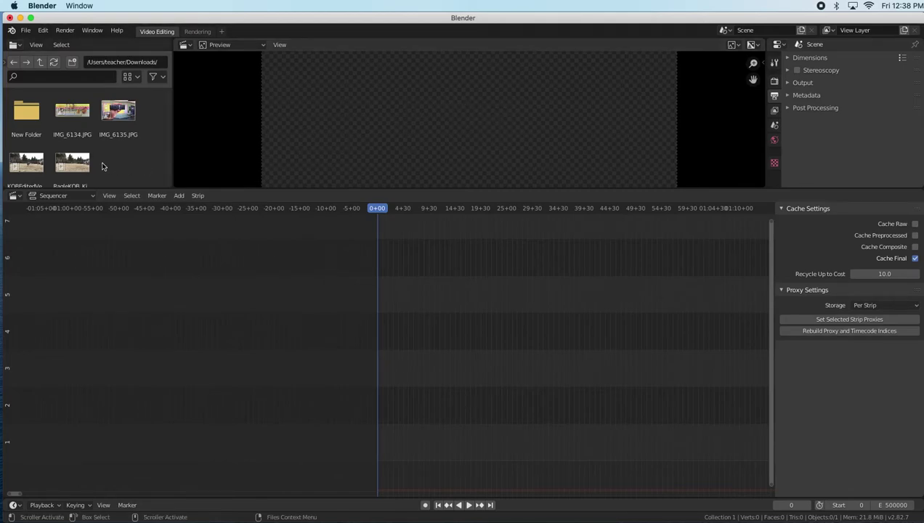
left_click(73, 166)
left_click_drag(73, 166, 398, 276)
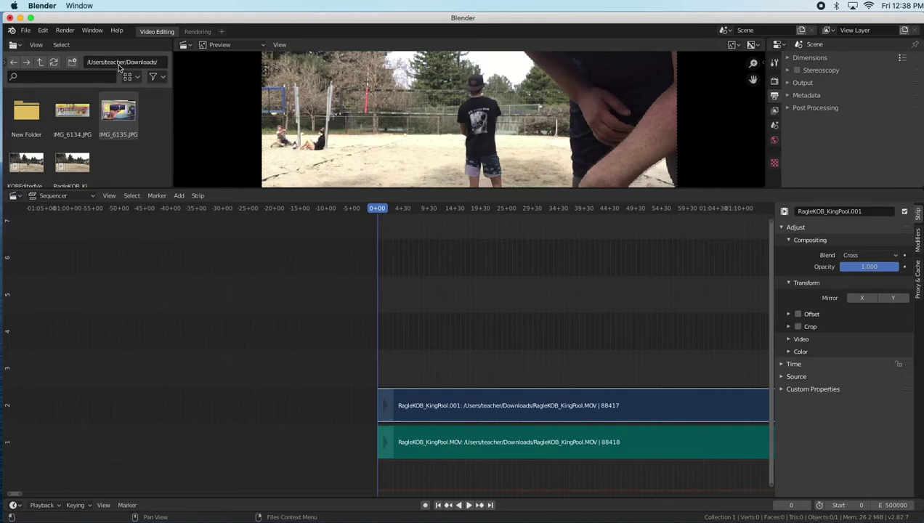
left_click(40, 63)
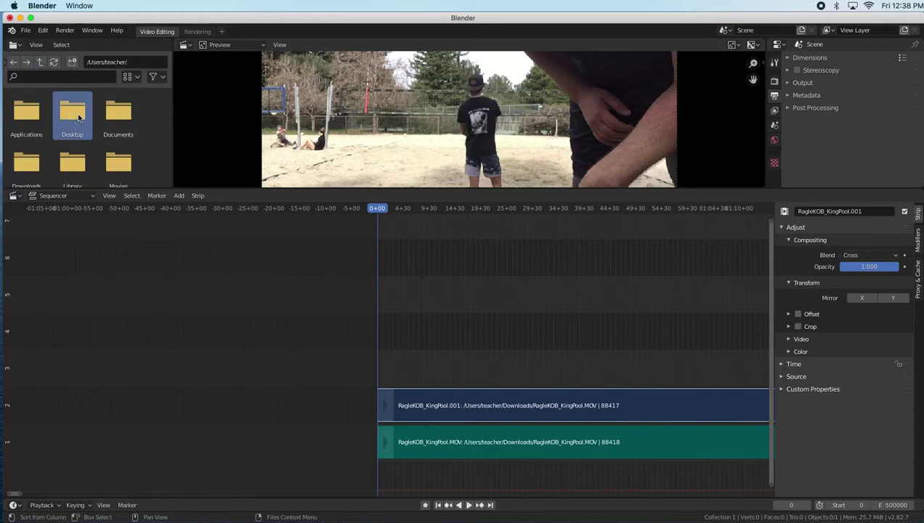
Open the Desktop folder in the file browser and scroll through its screenshot files.
double_click(72, 113)
mouse_move(169, 107)
left_mouse_down()
mouse_move(169, 168)
mouse_move(165, 96)
left_mouse_up()
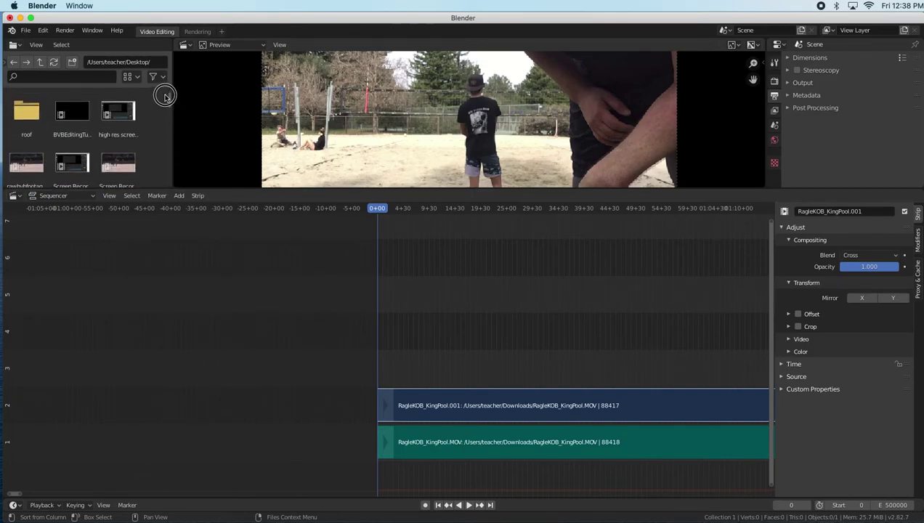
left_click_drag(168, 104, 170, 142)
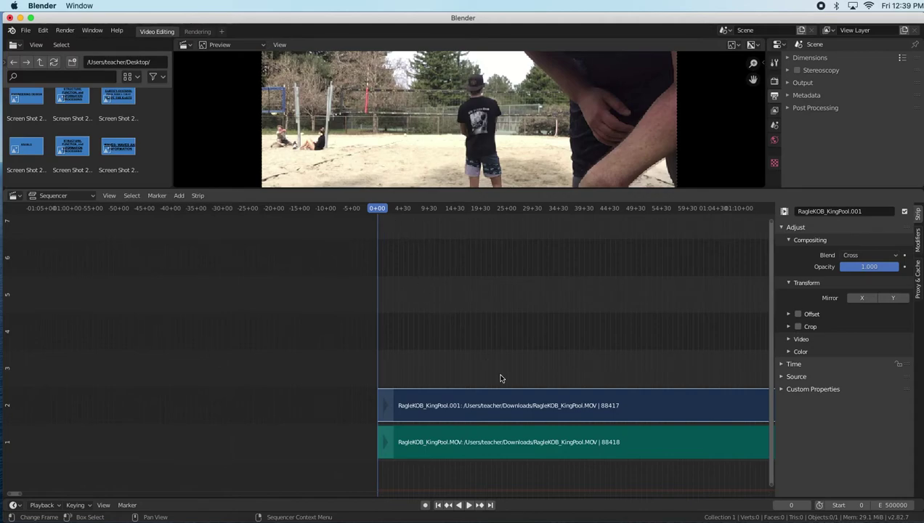
scroll(499, 377, "down", 1)
Play and scrub the clip to put the playhead at 31:43+04 (frame 57037).
scroll(500, 377, "down", 10)
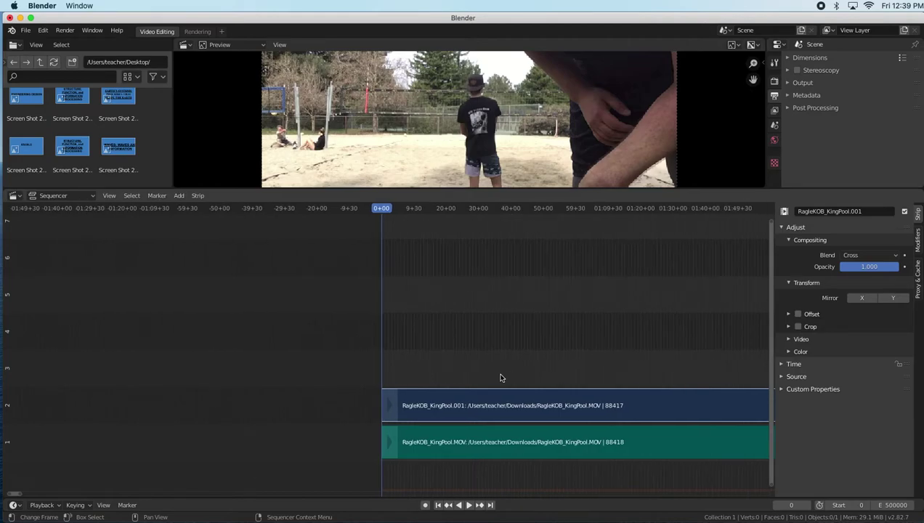
scroll(489, 363, "down", 8)
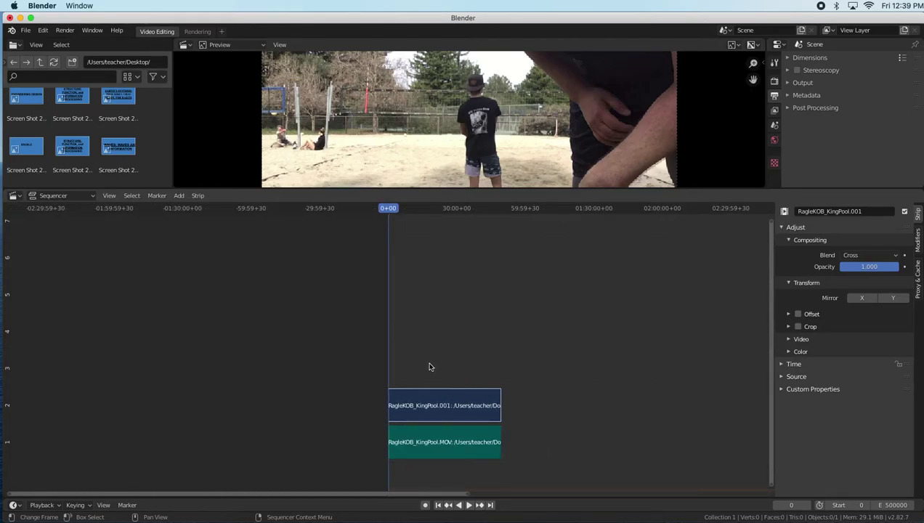
key("space")
left_click_drag(388, 210, 500, 217)
key("space")
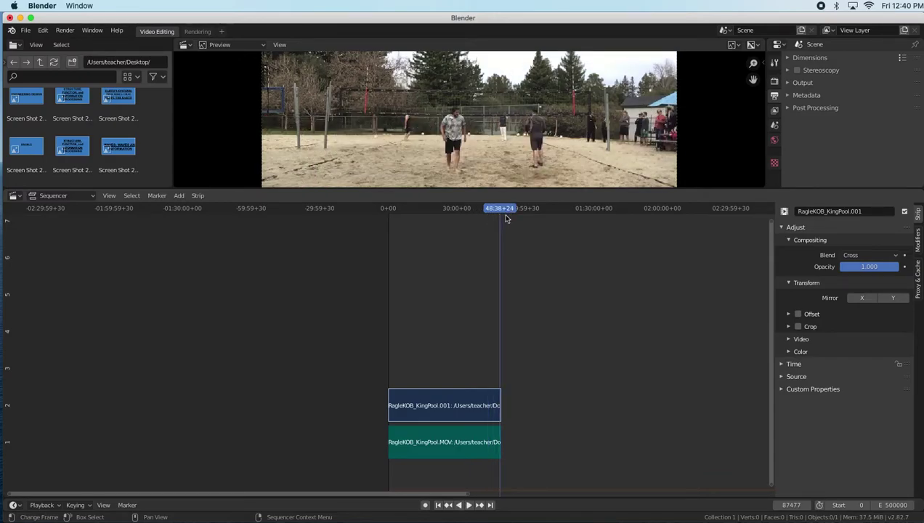
left_click_drag(503, 212, 462, 217)
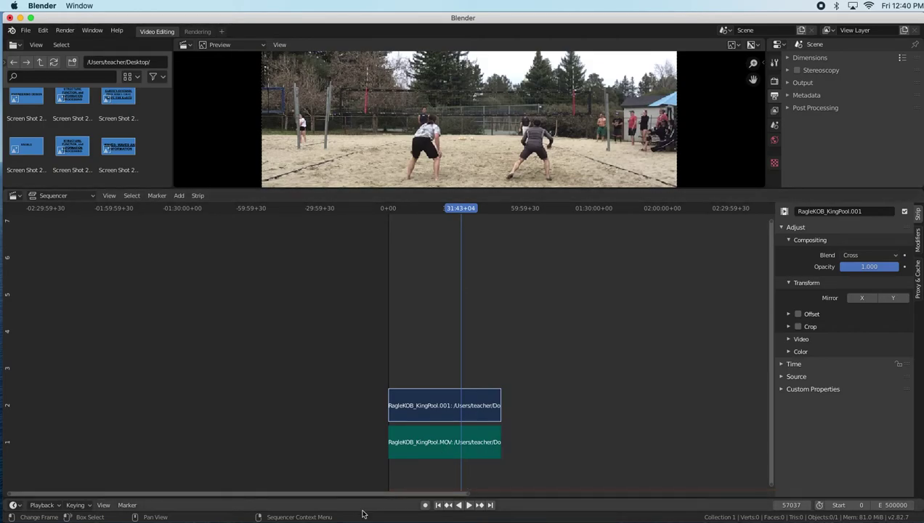
left_click_drag(364, 496, 433, 499)
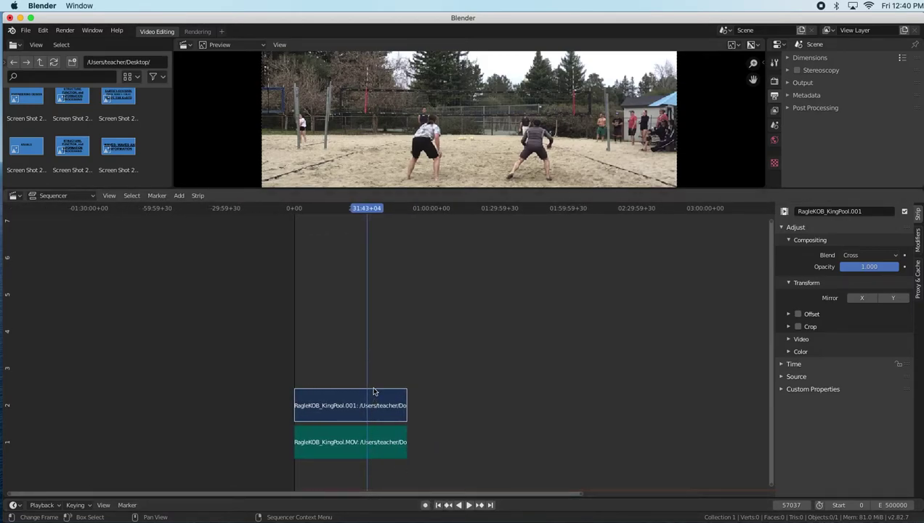
scroll(369, 401, "up", 10)
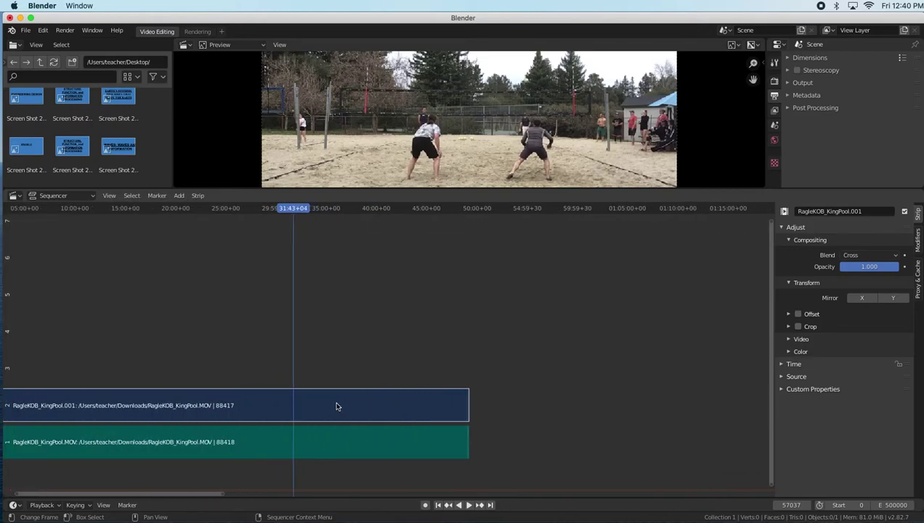
scroll(325, 406, "up", 4)
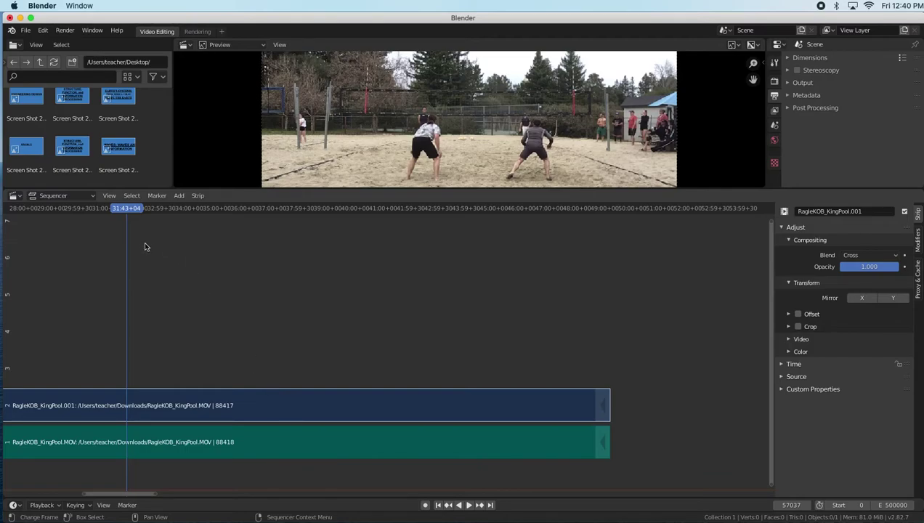
Play and scrub the clip to find the cut point at 31:39+21.
key("space")
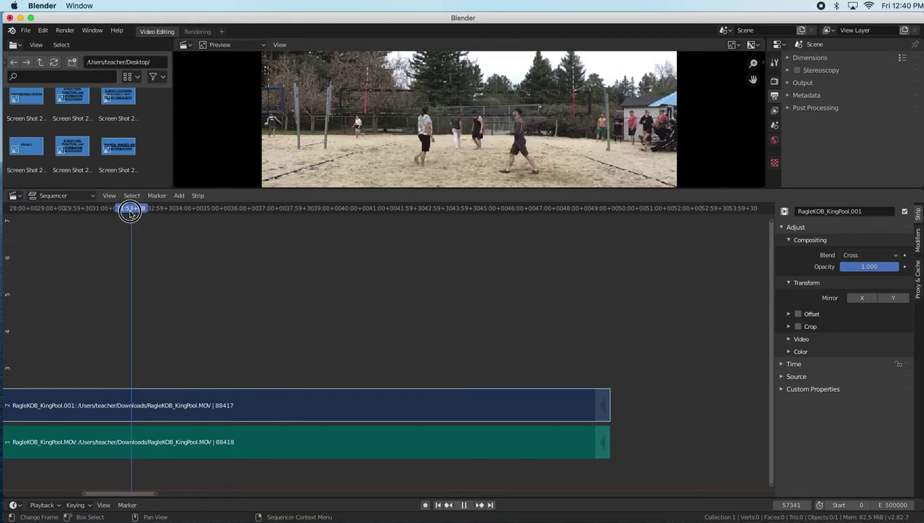
left_click_drag(121, 211, 103, 209)
left_click_drag(104, 209, 125, 215)
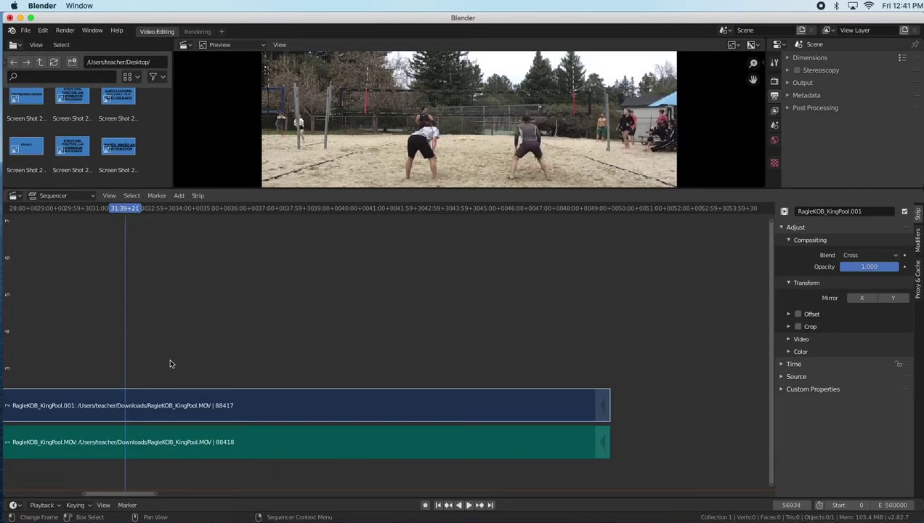
Split both strips at 31:39+21 with K and erase the earlier pieces.
left_click(165, 339)
left_click_drag(154, 360, 255, 475)
key("k")
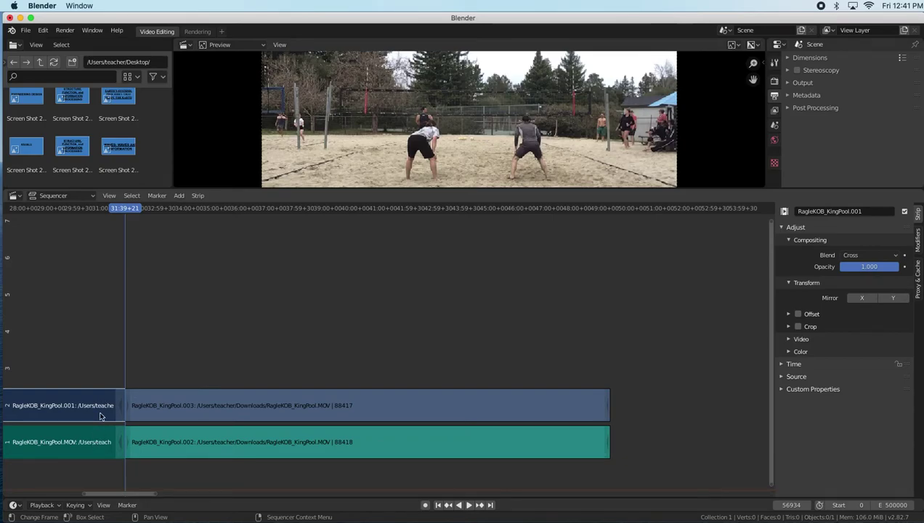
key("x")
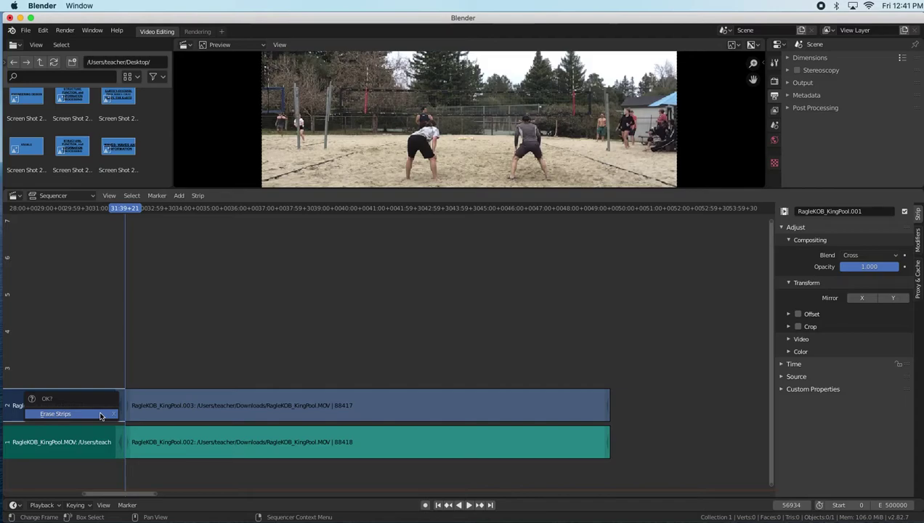
left_click(101, 414)
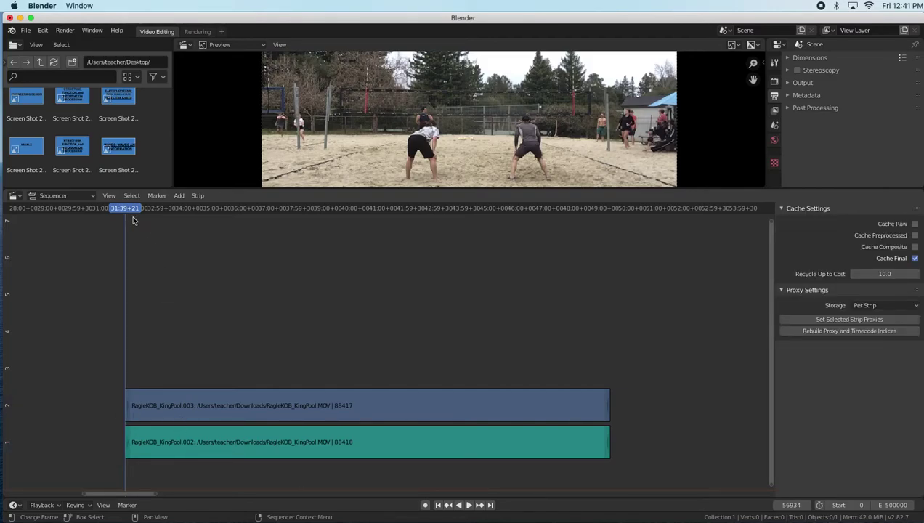
key("space")
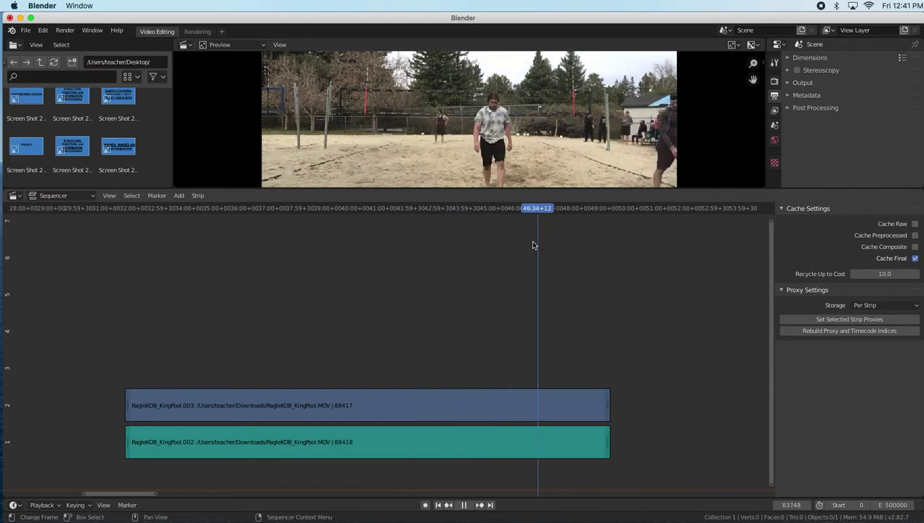
Play and scrub toward the clip's end to place the playhead at 49:03+01.
left_click_drag(539, 210, 603, 210)
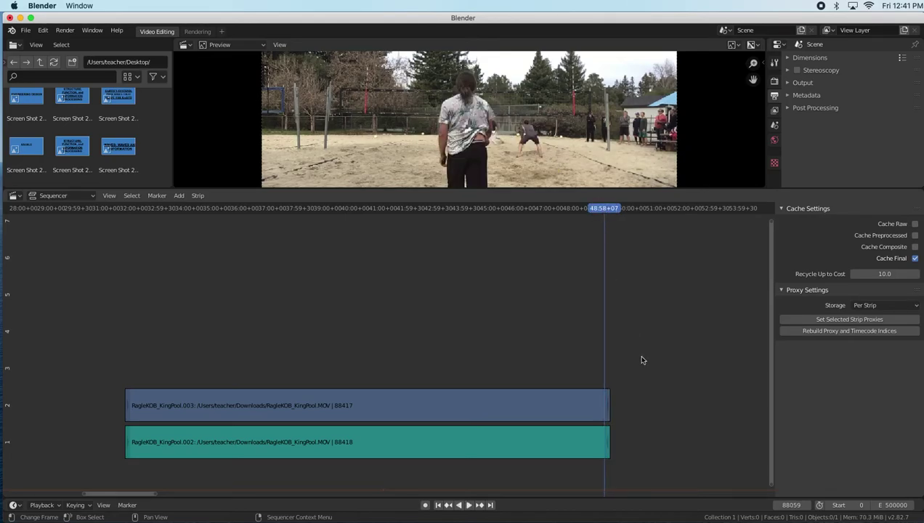
left_click_drag(114, 495, 135, 494)
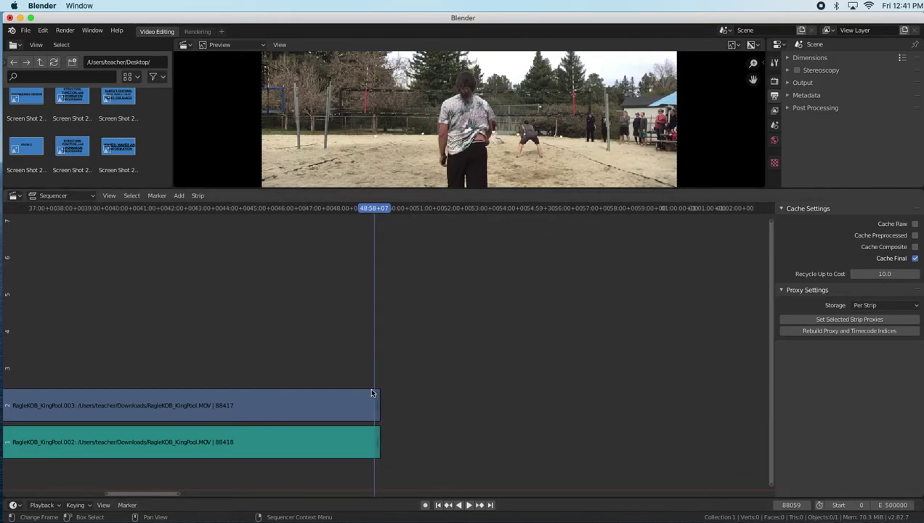
scroll(378, 396, "up", 10)
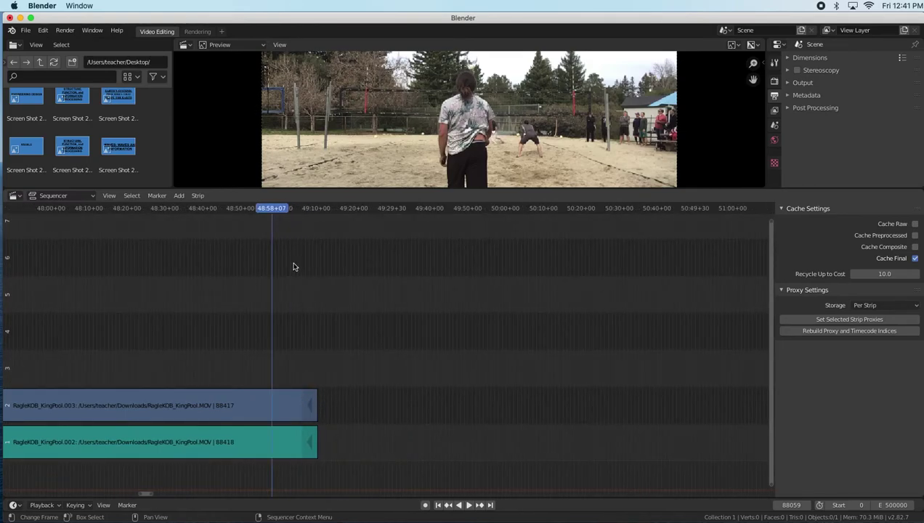
key("space")
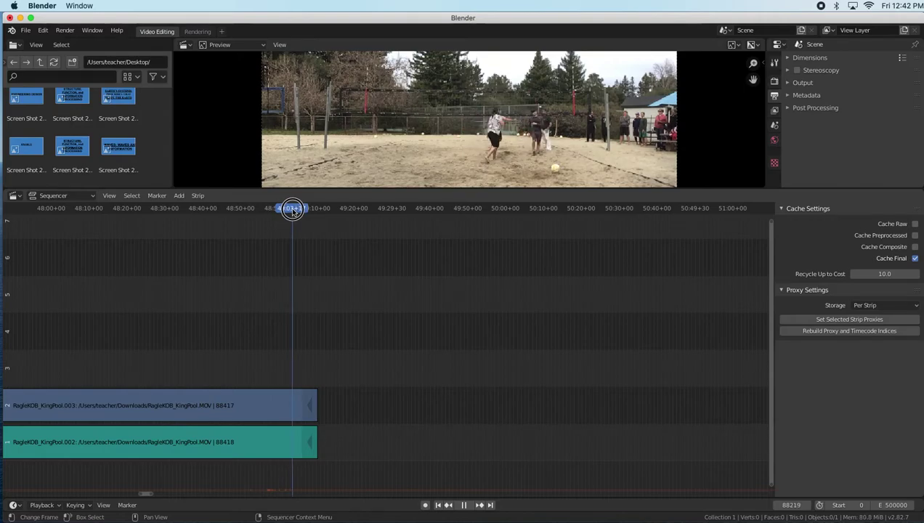
left_click_drag(294, 211, 290, 212)
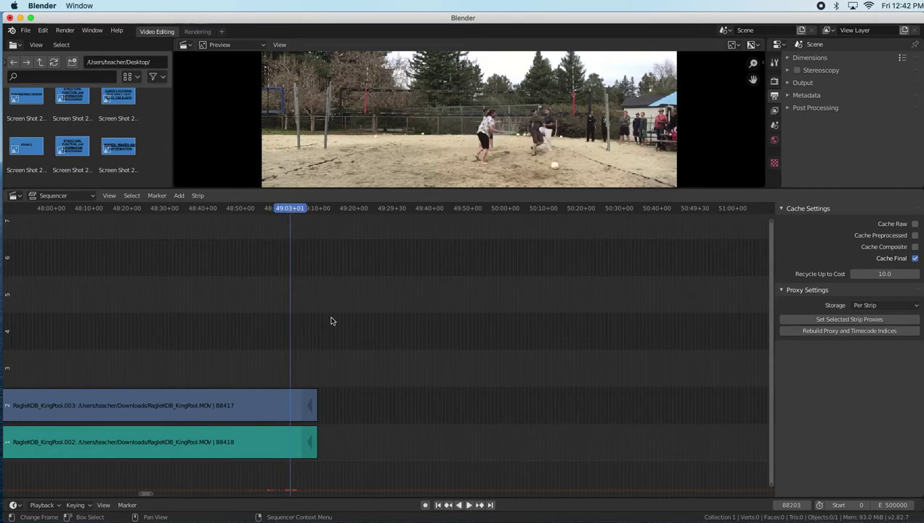
Split both strips at 49:03+01 and erase the short tail pieces.
left_click_drag(248, 366, 340, 478)
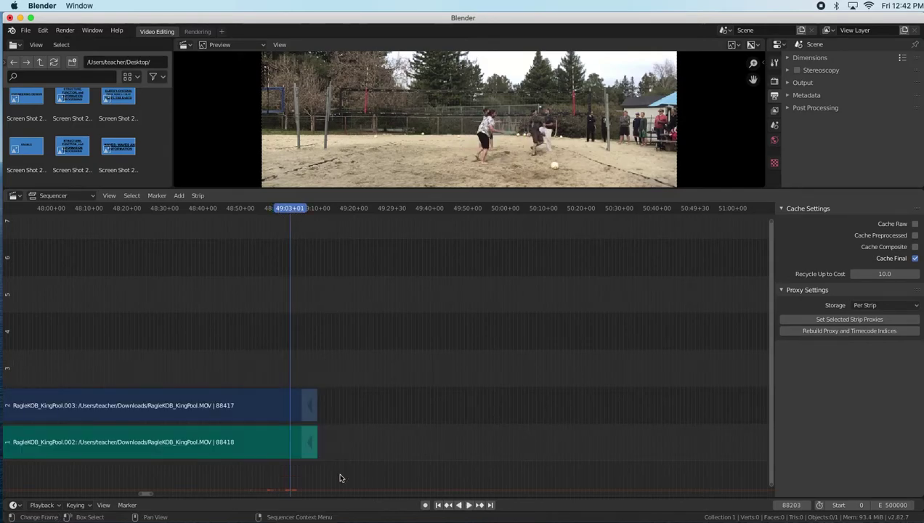
key("k")
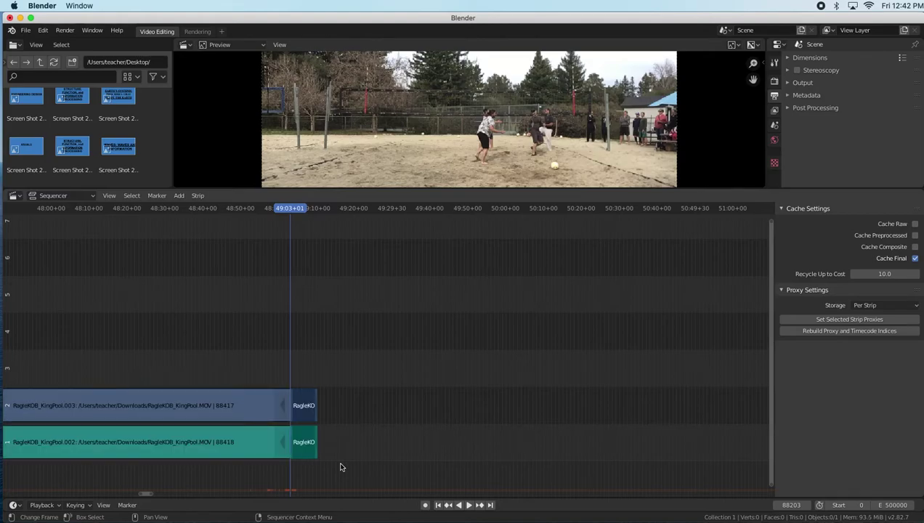
left_click(356, 413)
left_click_drag(349, 385, 308, 464)
key("x")
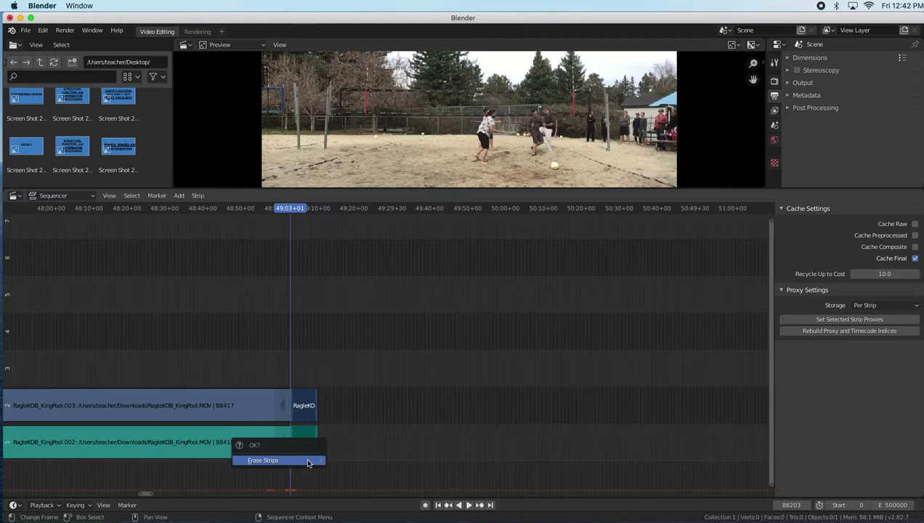
left_click(308, 461)
scroll(479, 412, "down", 6)
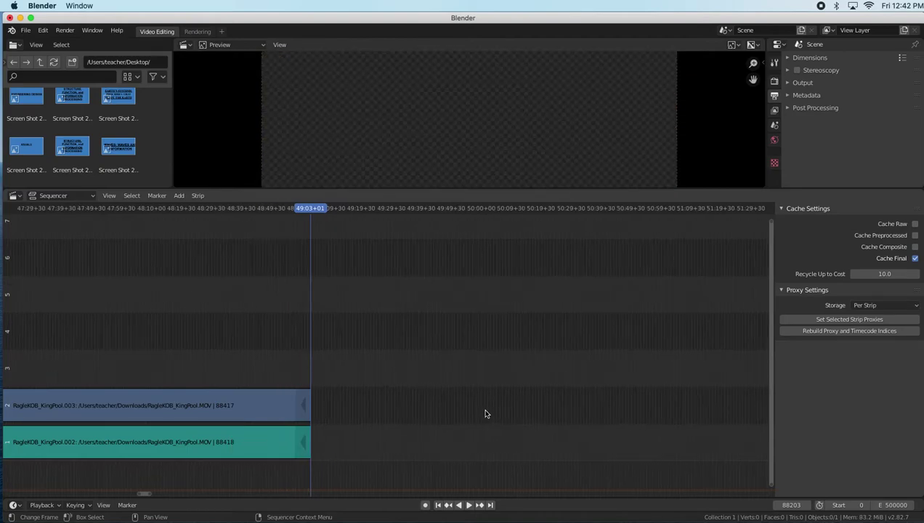
Zoom into the sequencer timeline and return the playhead to the start.
scroll(488, 407, "down", 3)
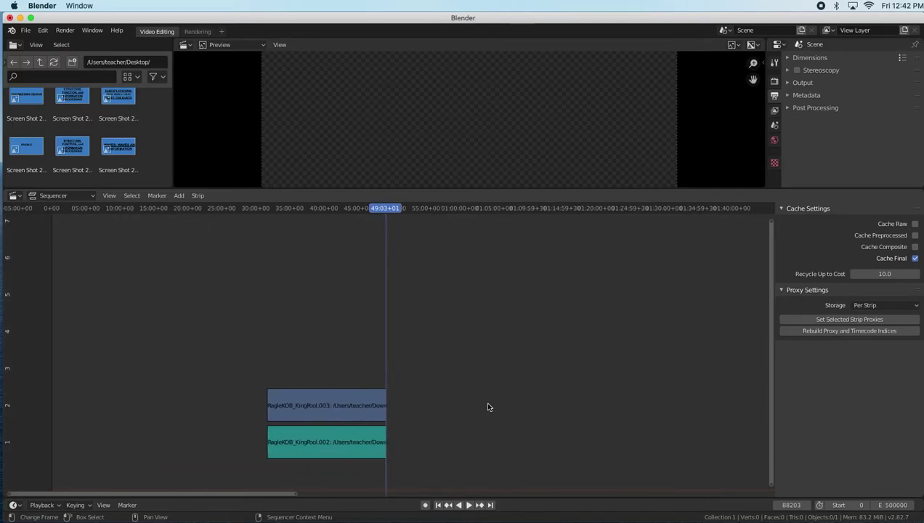
left_click_drag(272, 495, 247, 493)
mouse_move(308, 374)
left_mouse_down()
mouse_move(561, 473)
mouse_move(522, 468)
left_mouse_up()
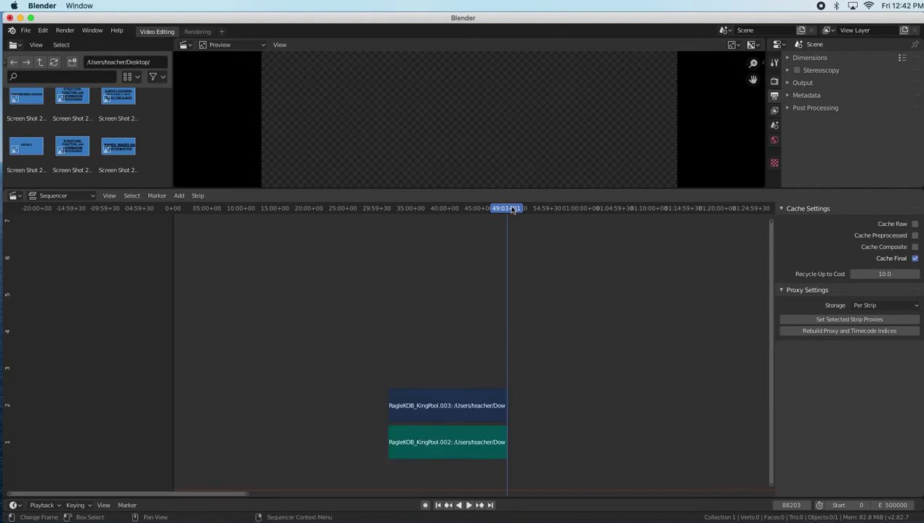
left_click_drag(211, 209, 169, 210)
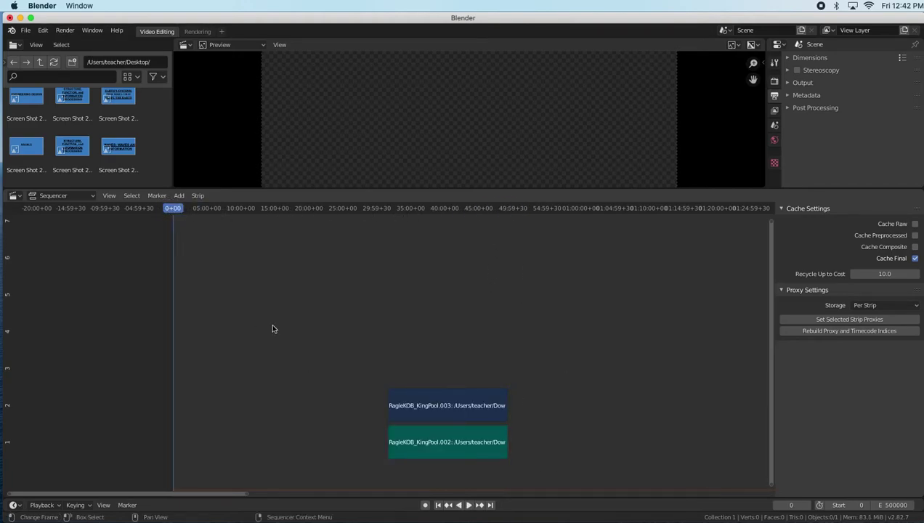
Slide both volleyball strips left until they begin at 0+00.
left_click_drag(399, 409, 188, 417)
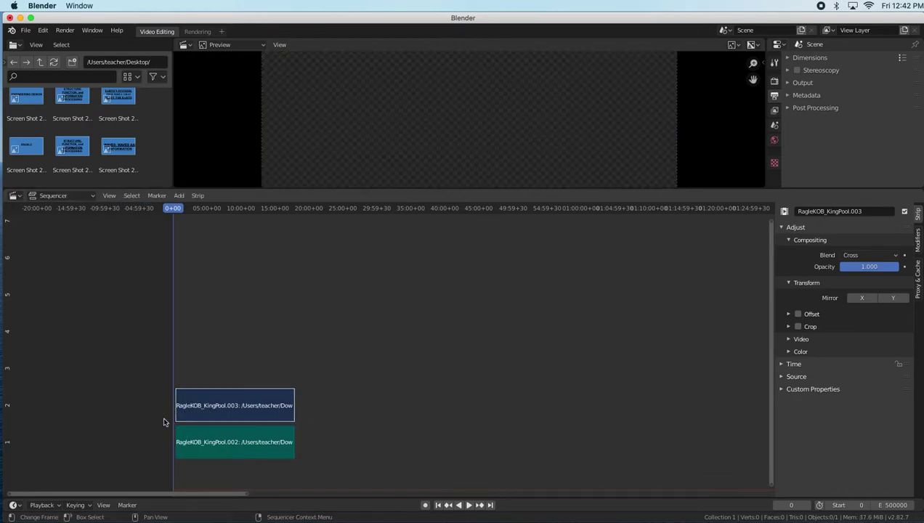
left_click_drag(234, 496, 160, 494)
scroll(356, 405, "up", 10)
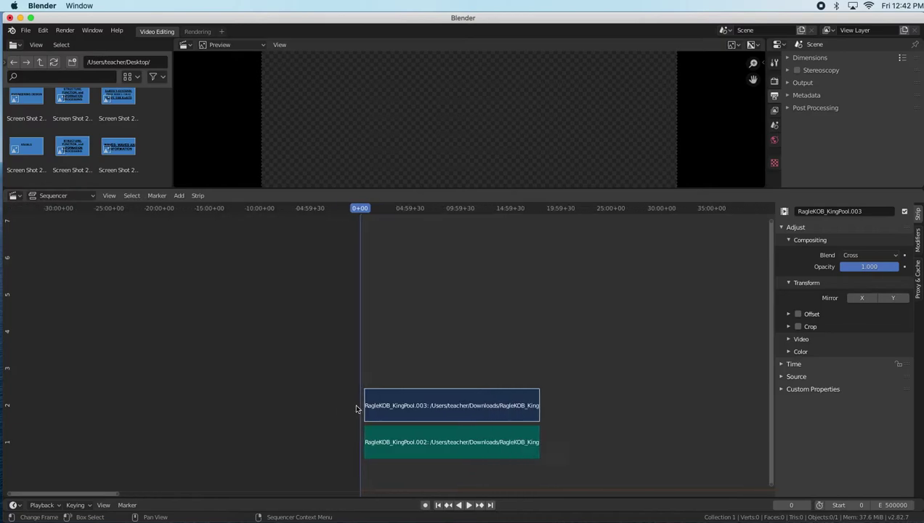
scroll(231, 409, "up", 3)
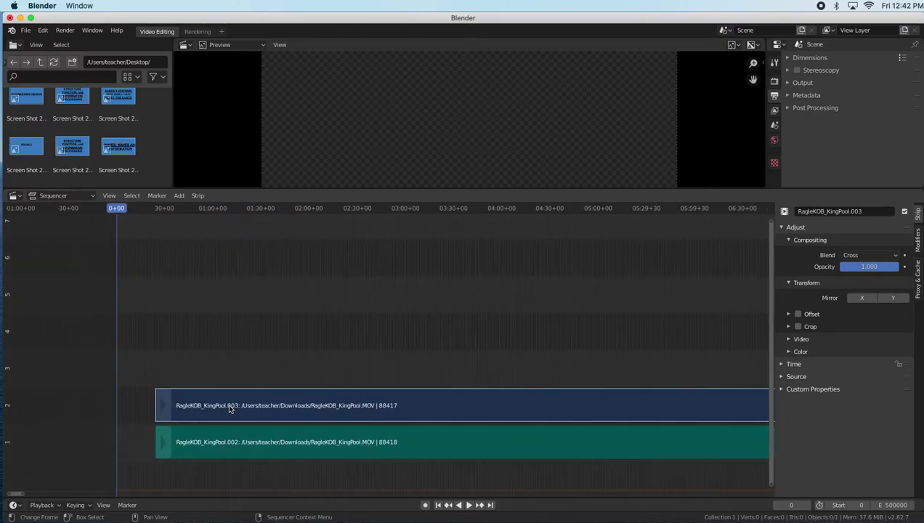
left_click_drag(27, 497, 10, 494)
scroll(253, 456, "up", 5)
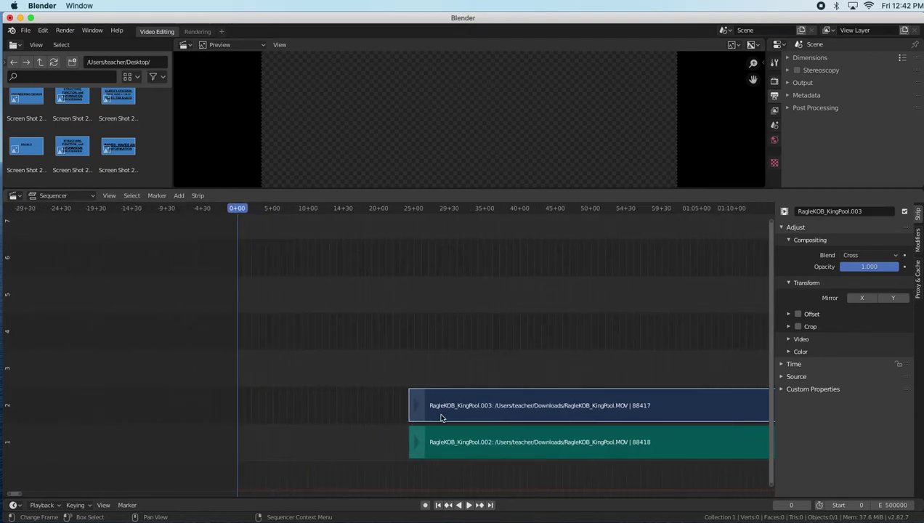
left_click_drag(451, 413, 282, 415)
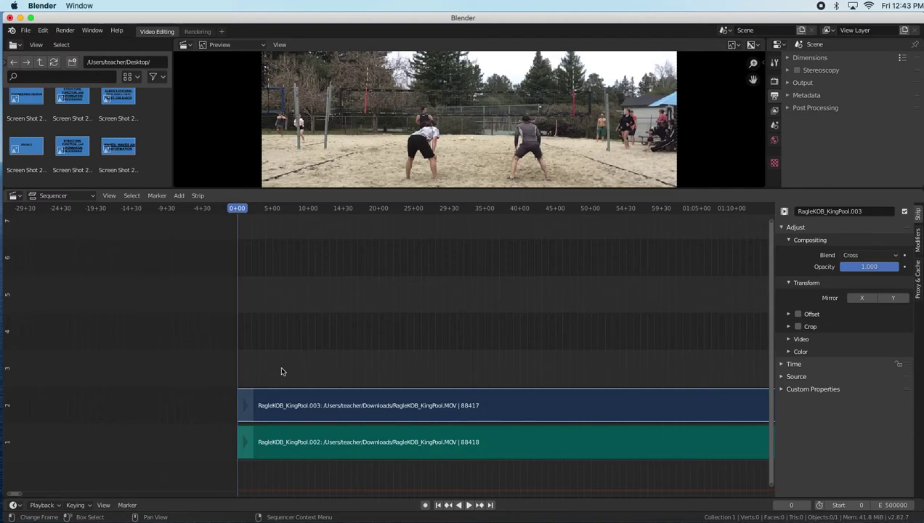
Play the repositioned volleyball clip from its start and pause at 14+10 (frame 430).
key("space")
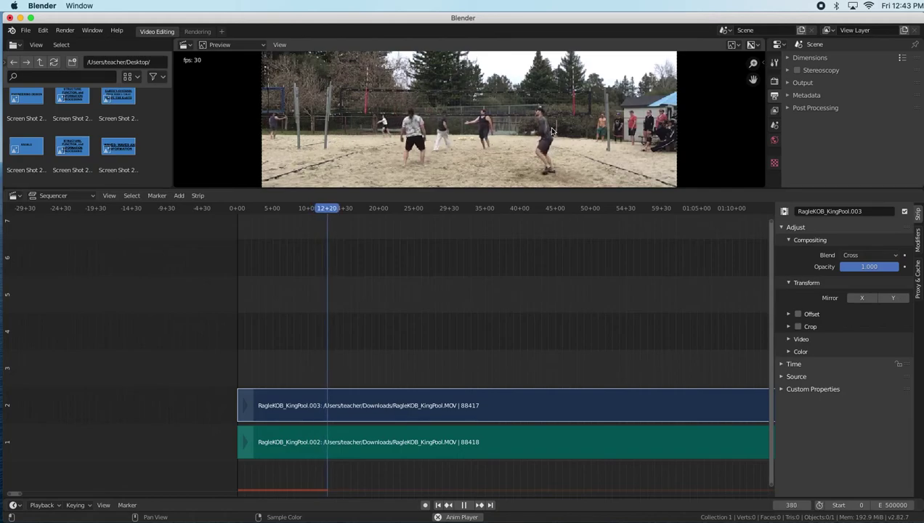
key("space")
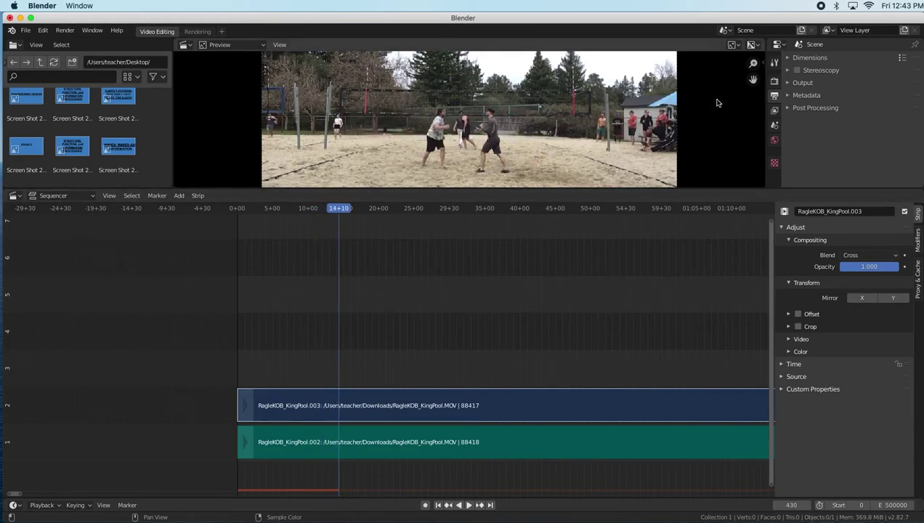
Raise the resolution percentage to 100%, then play on from 14+10 to about 24+20.
left_click(789, 60)
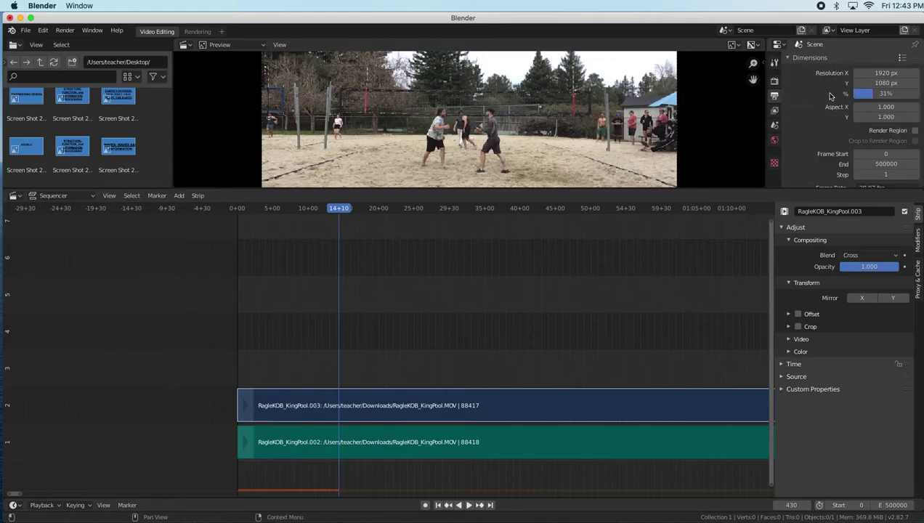
left_click_drag(874, 103, 914, 98)
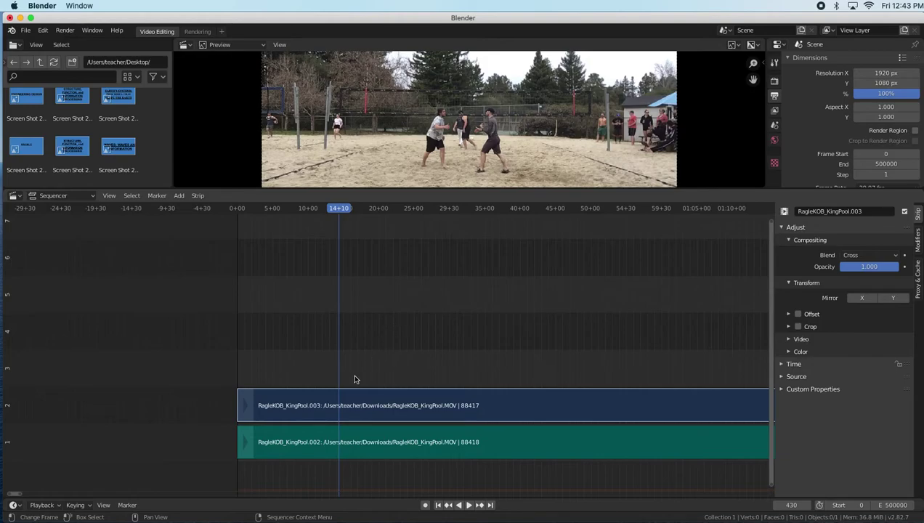
key("space")
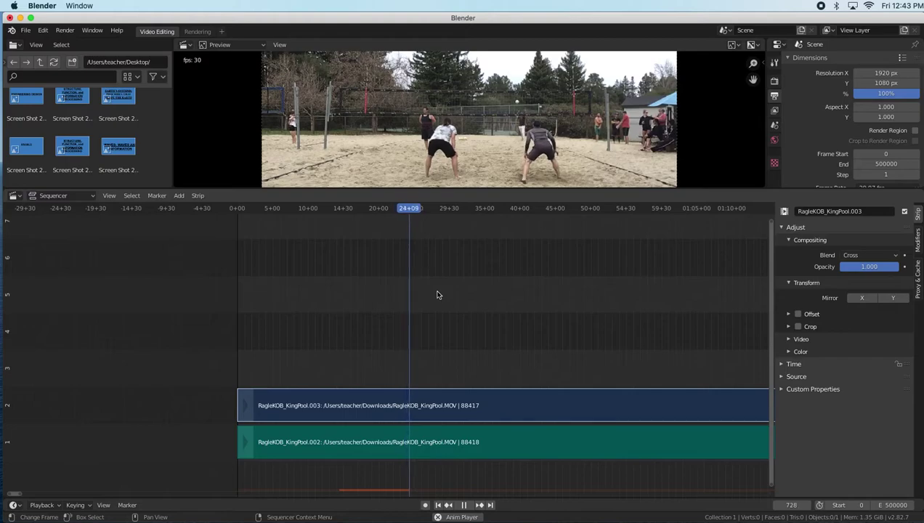
key("space")
Return the playhead to the clip start, replay it, and skim ahead to 12+01.
left_click_drag(415, 211, 215, 212)
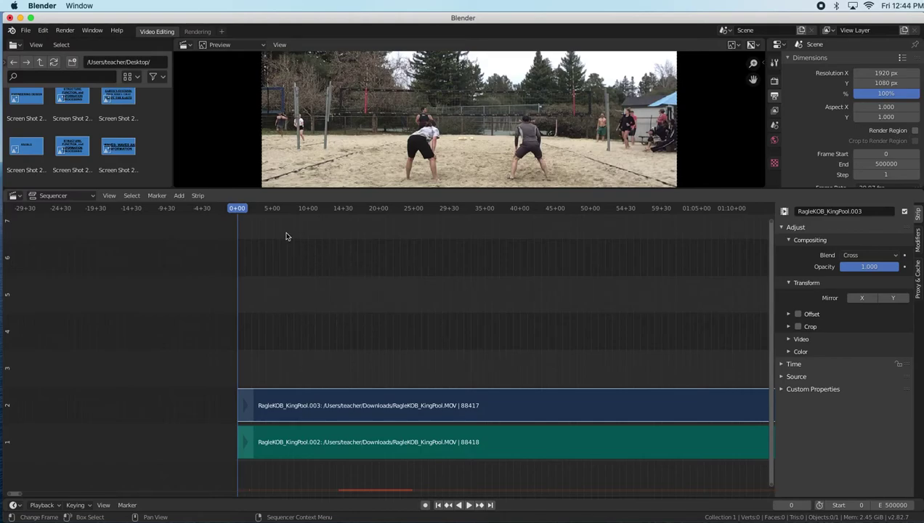
key("space")
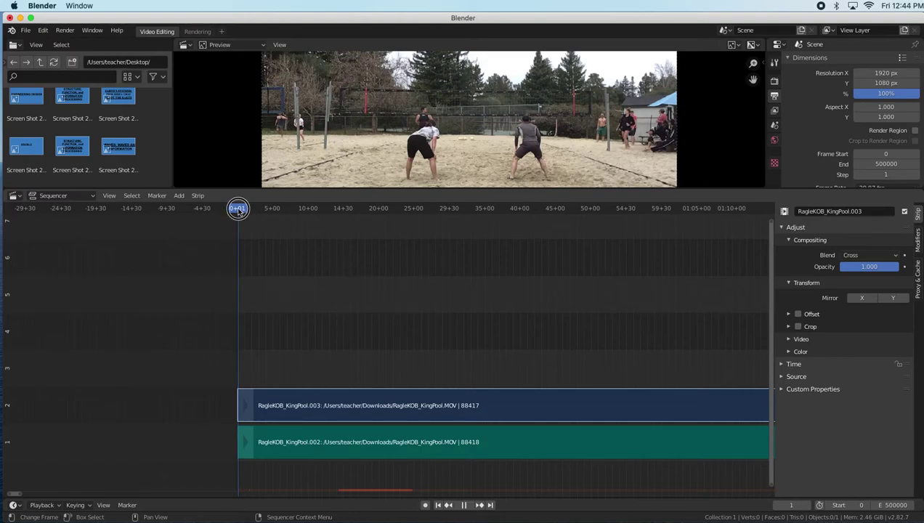
left_click_drag(238, 210, 322, 225)
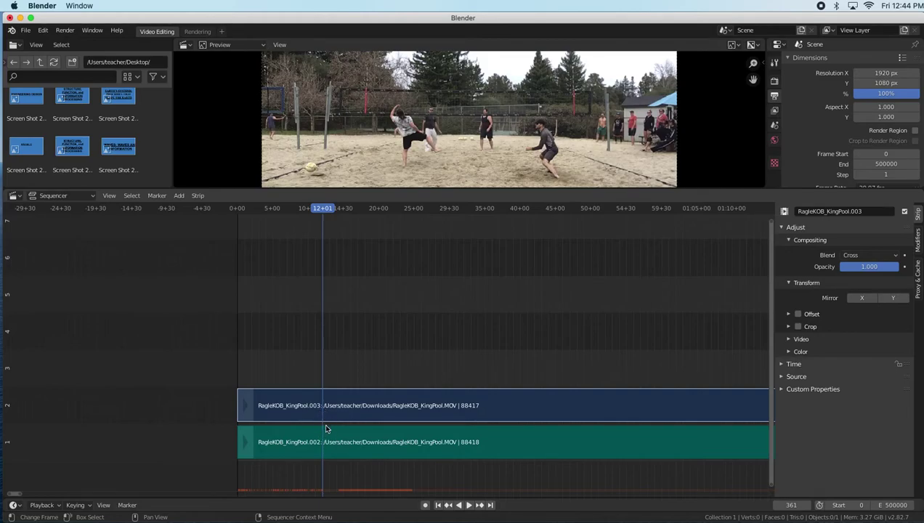
Cut both strips at 12+01 and again at 22+16.
key("k")
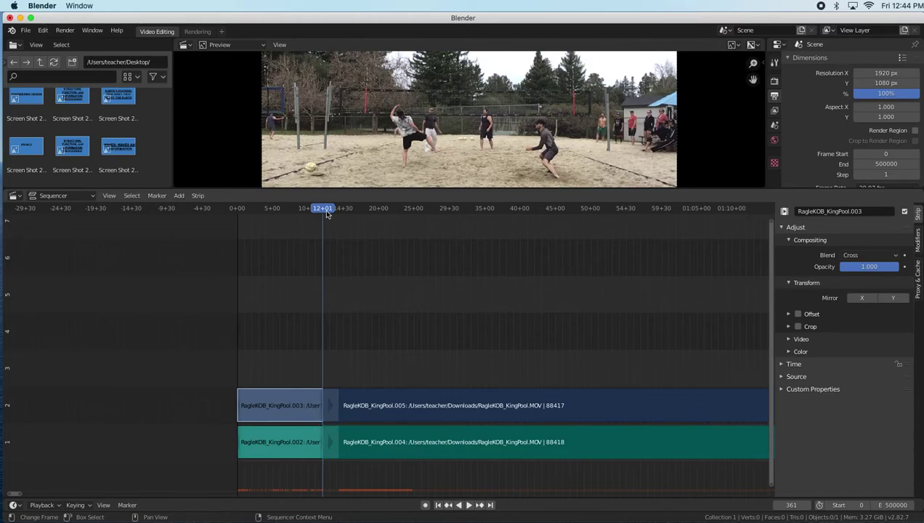
left_click_drag(324, 212, 397, 222)
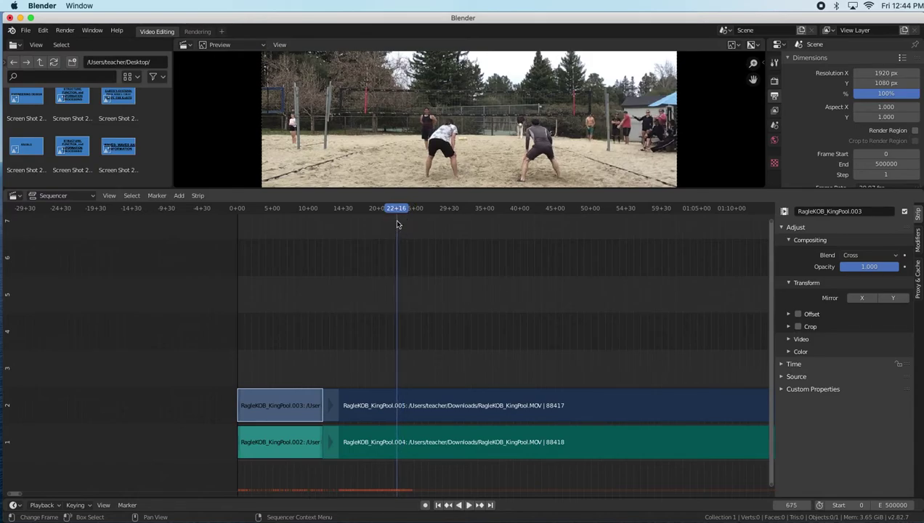
left_click_drag(430, 378, 491, 470)
key("k")
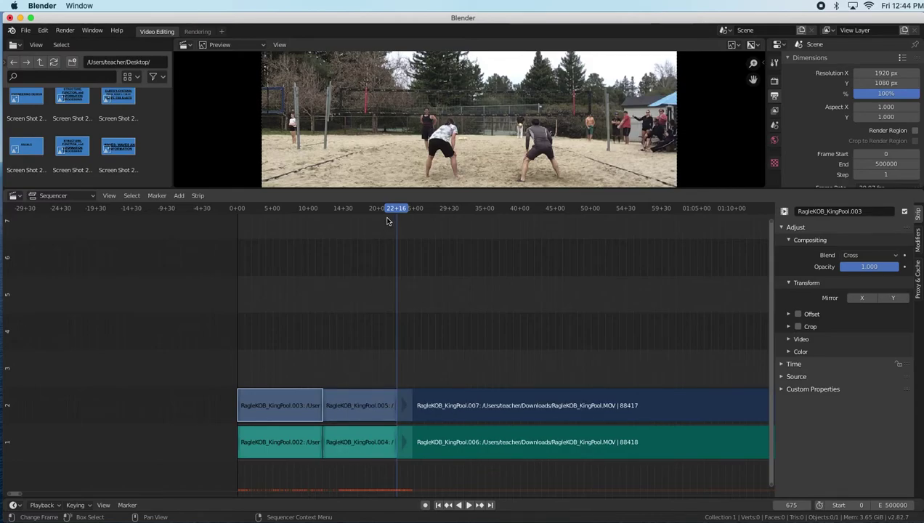
Play through the next rallies and cut both strips at frame 915 and 38+20.
key("space")
left_click_drag(410, 211, 452, 218)
left_click_drag(477, 377, 531, 475)
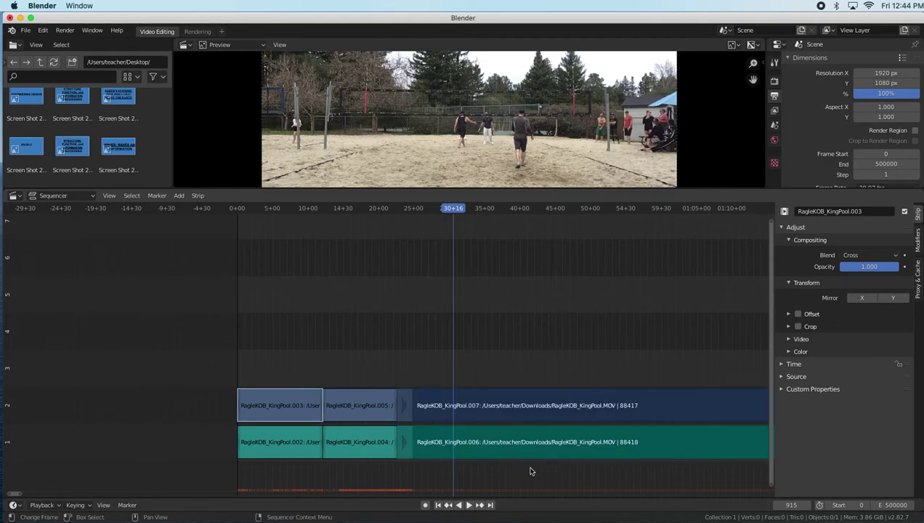
key("k")
key("space")
left_click_drag(505, 208, 511, 213)
key("space")
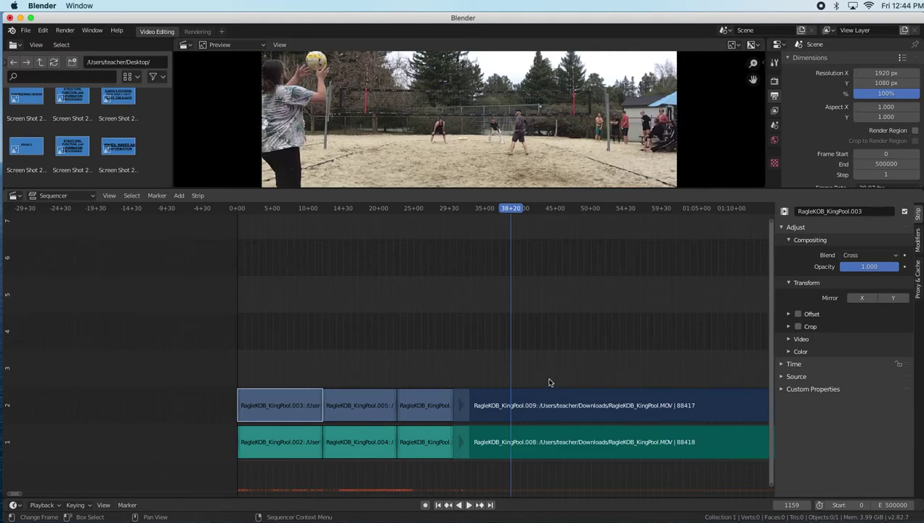
key("k")
Cut both strips at 44+28, at the following rally, and at 01:05+29.
key("space")
left_click_drag(549, 210, 556, 212)
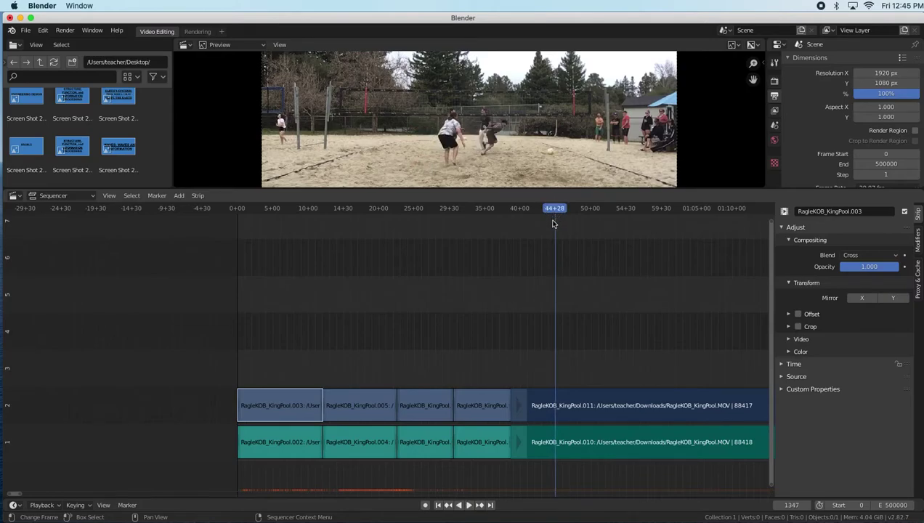
key("k")
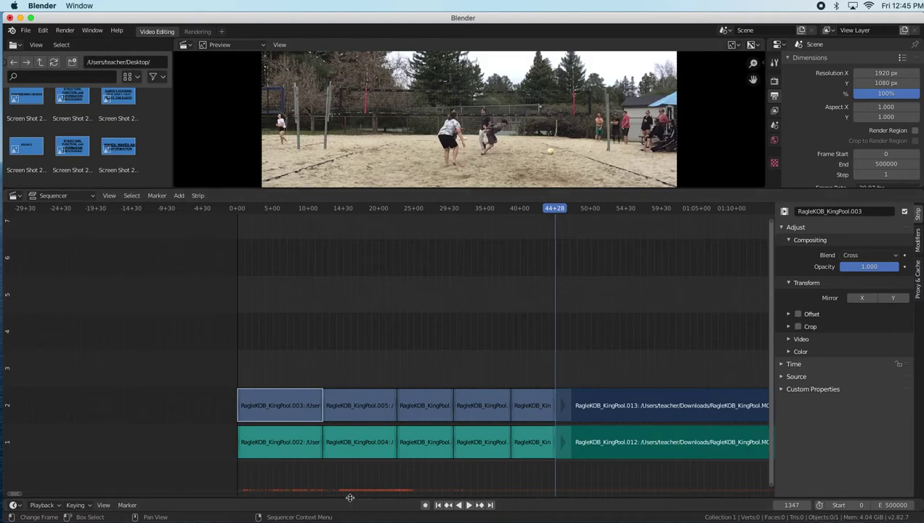
left_click_drag(14, 496, 22, 493)
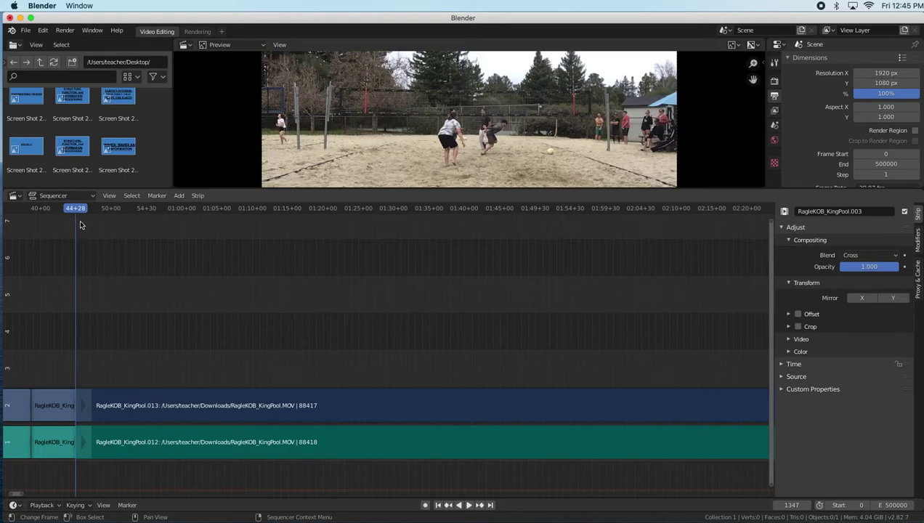
left_click_drag(76, 211, 224, 219)
key("k")
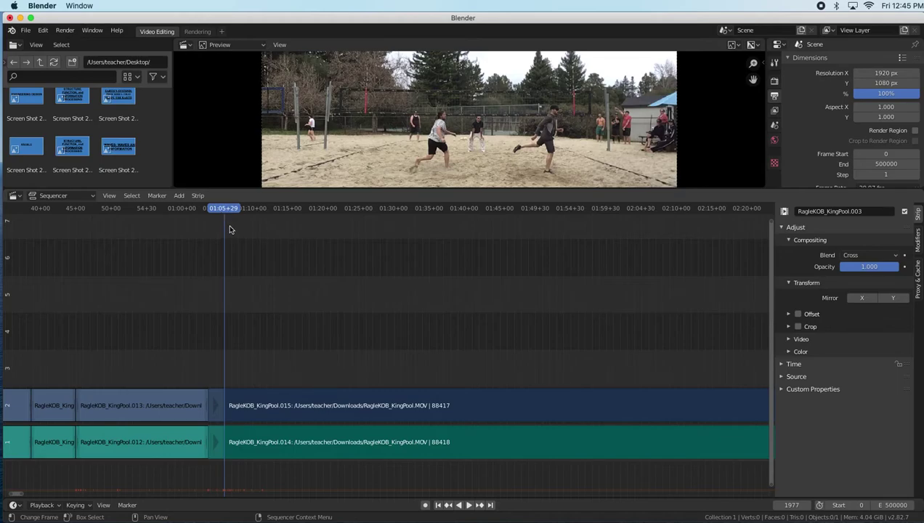
key("k")
Cut both strips at 01:21+13, the next rally, and 01:37+28.
left_click_drag(224, 212, 332, 231)
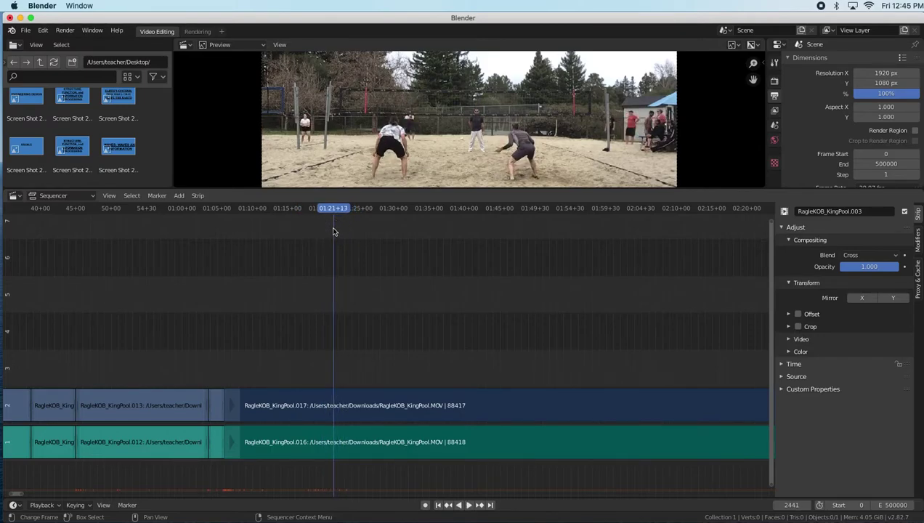
key("k")
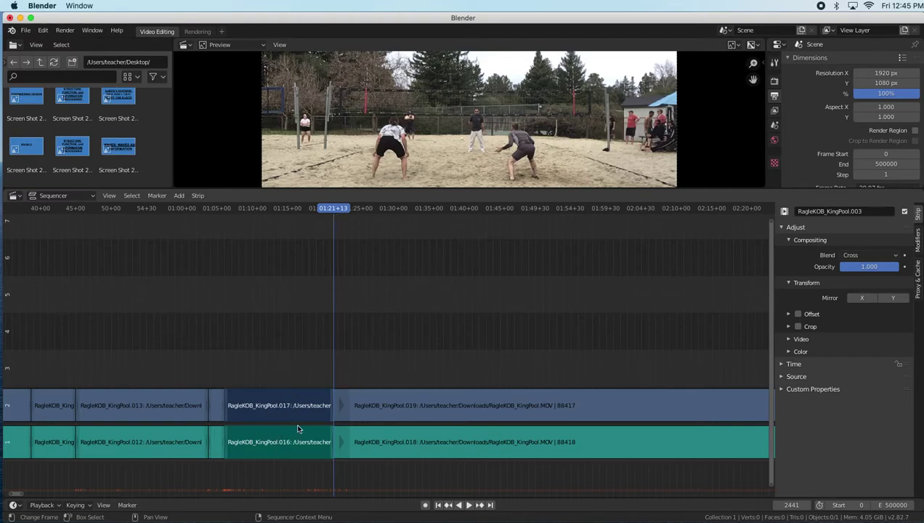
left_click_drag(450, 373, 513, 472)
left_click_drag(339, 211, 366, 228)
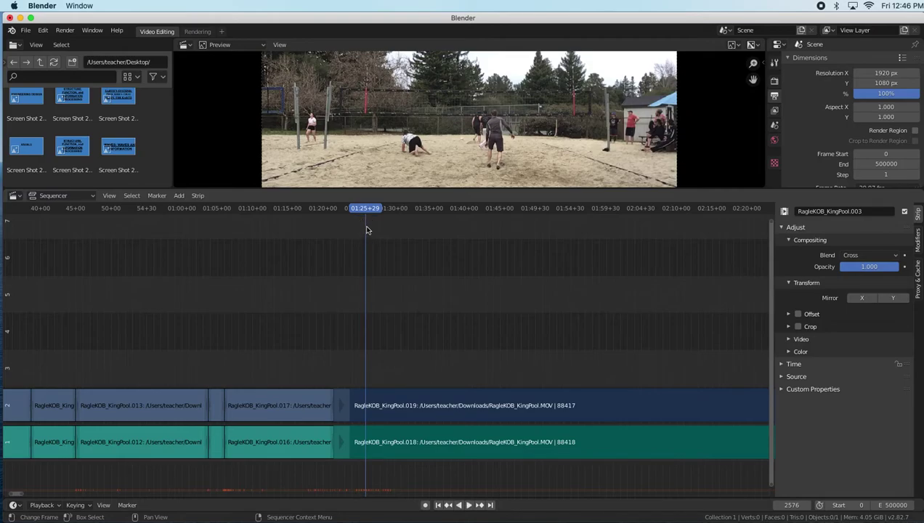
key("k")
key("space")
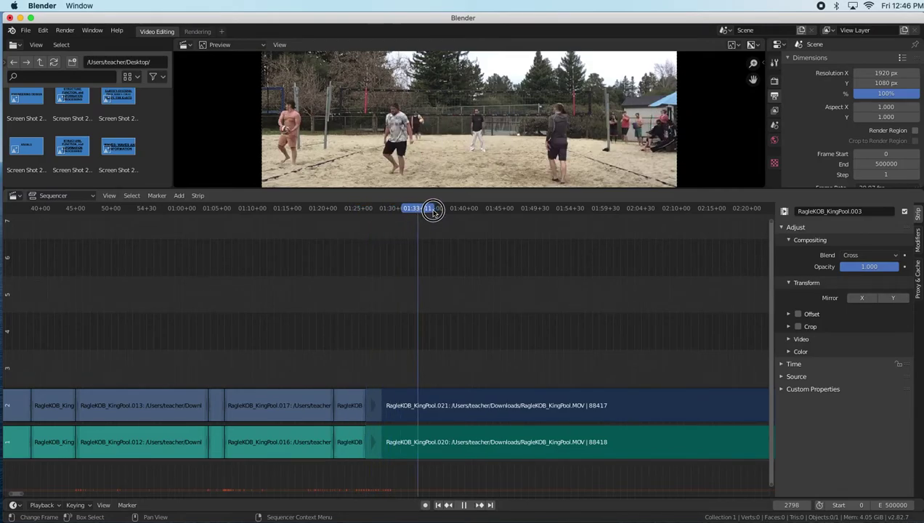
left_click_drag(439, 211, 450, 211)
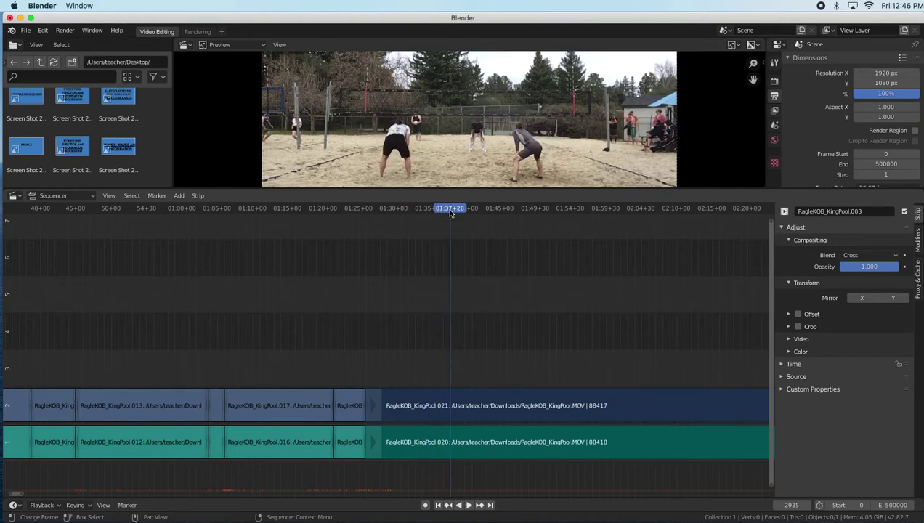
key("k")
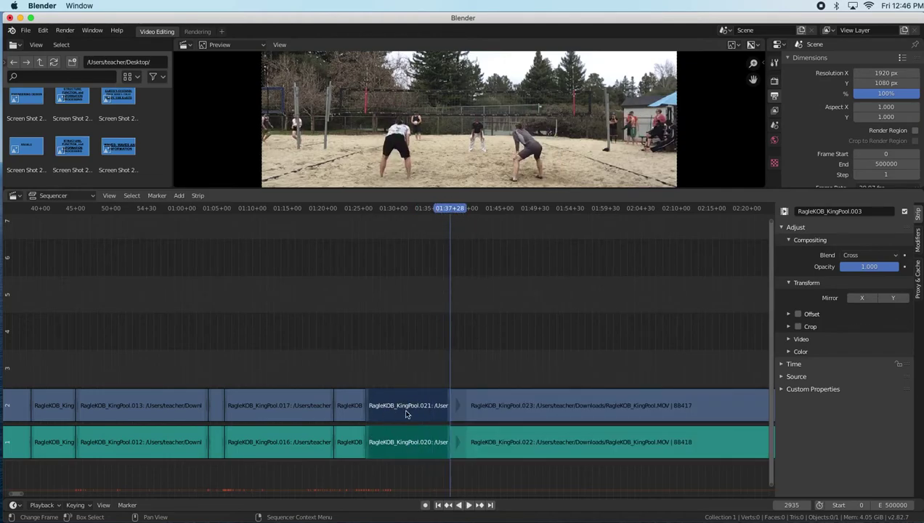
Cut both strips at 01:42+11 and at 02:04+19, ending with pieces .026 and .027.
left_click_drag(534, 357, 626, 476)
key("space")
left_click_drag(454, 211, 480, 215)
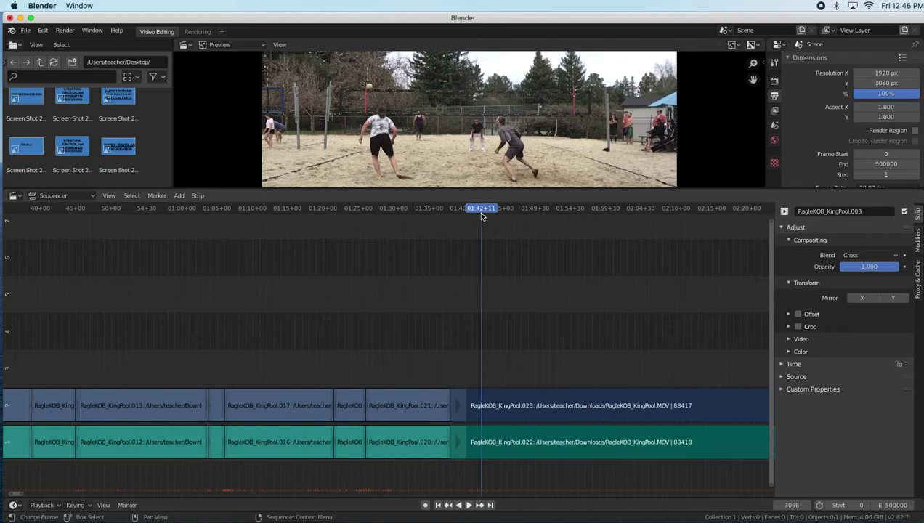
key("k")
key("space")
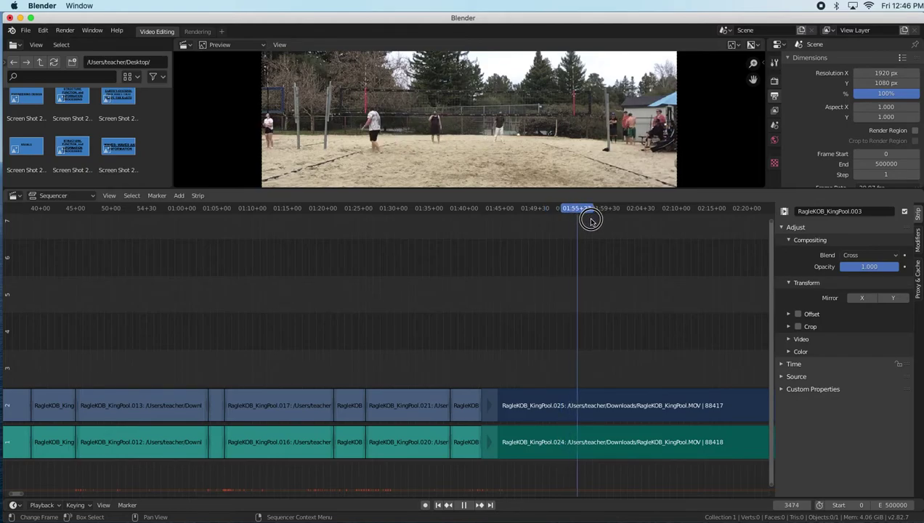
left_click(592, 221)
key("space")
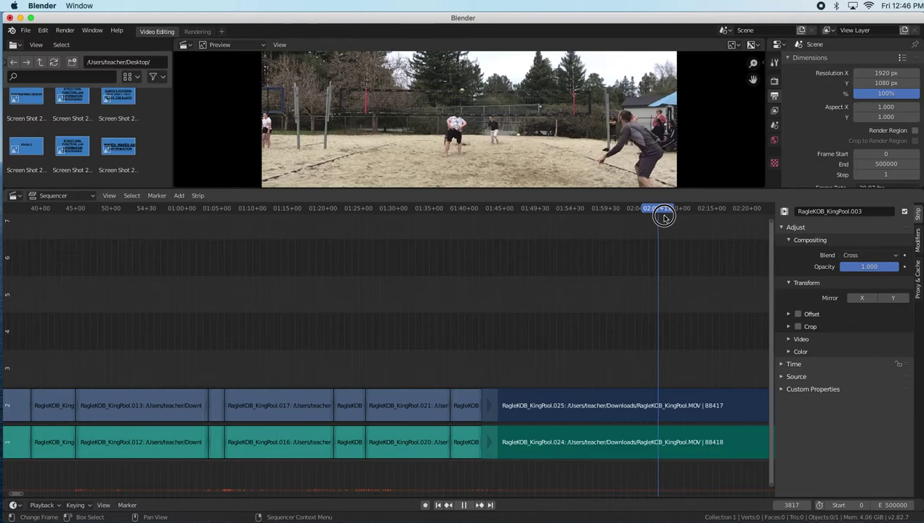
left_click_drag(653, 217, 639, 218)
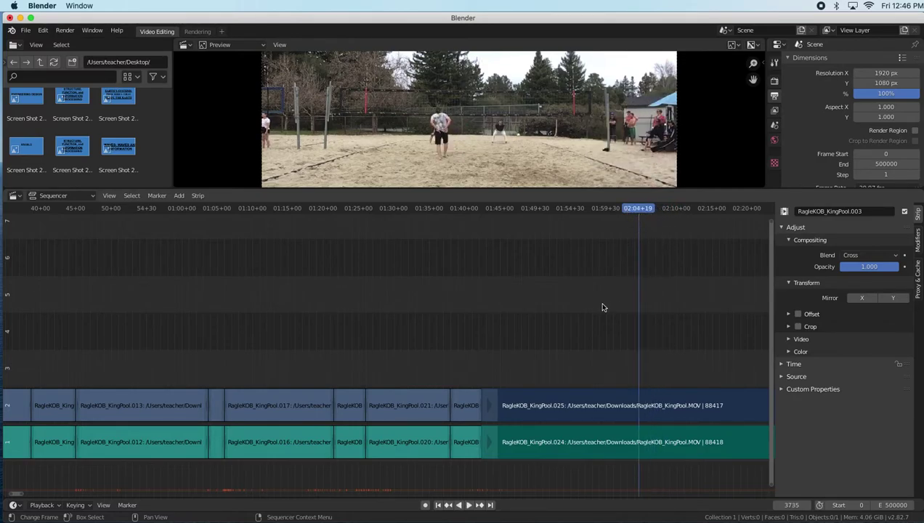
key("k")
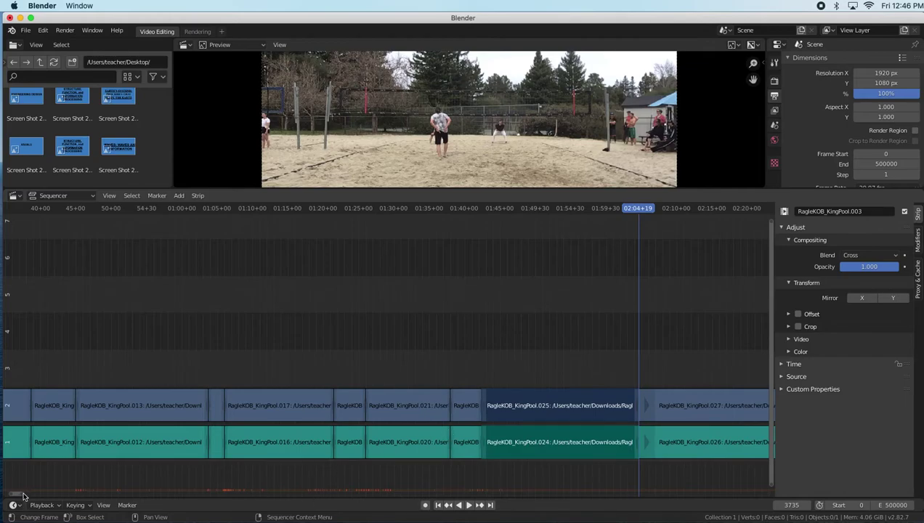
left_click_drag(18, 497, 51, 496)
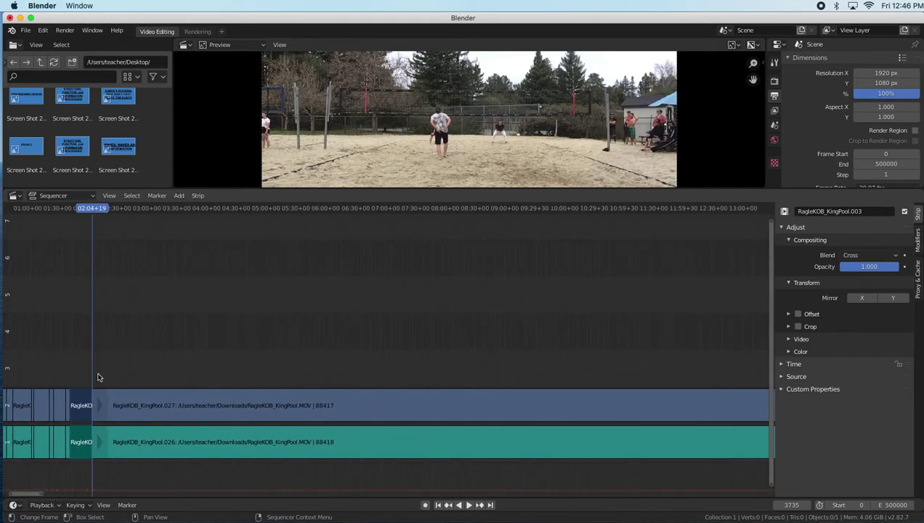
Cut both long strips at the next point around 2:39, creating pieces .028 and .029.
left_click_drag(243, 354, 384, 459)
left_click_drag(95, 212, 124, 215)
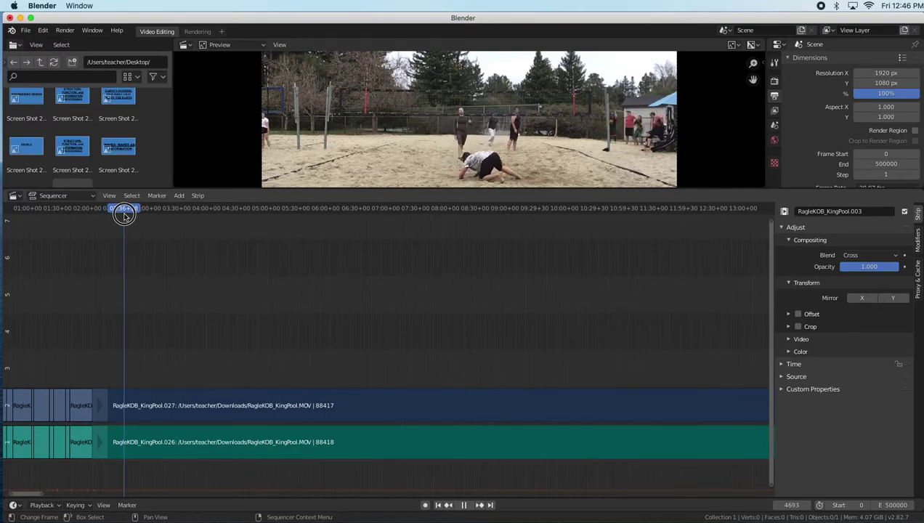
key("k")
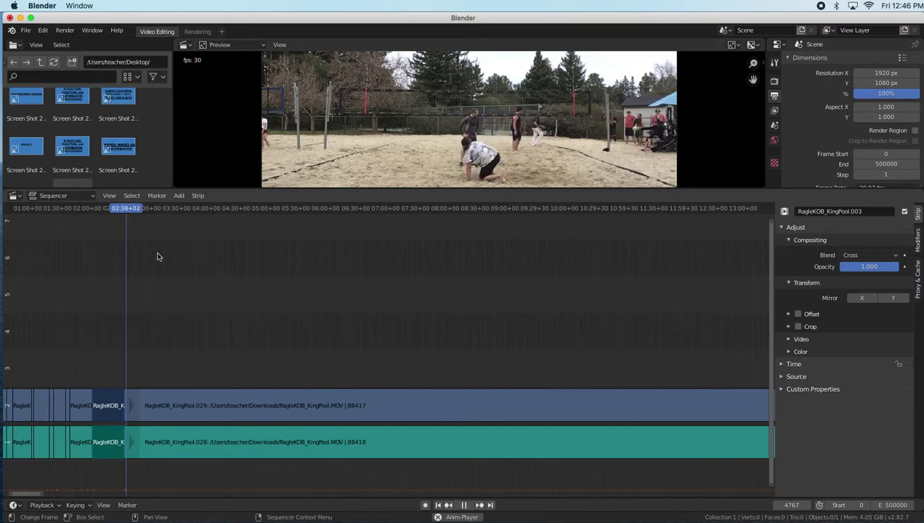
left_click_drag(233, 372, 320, 471)
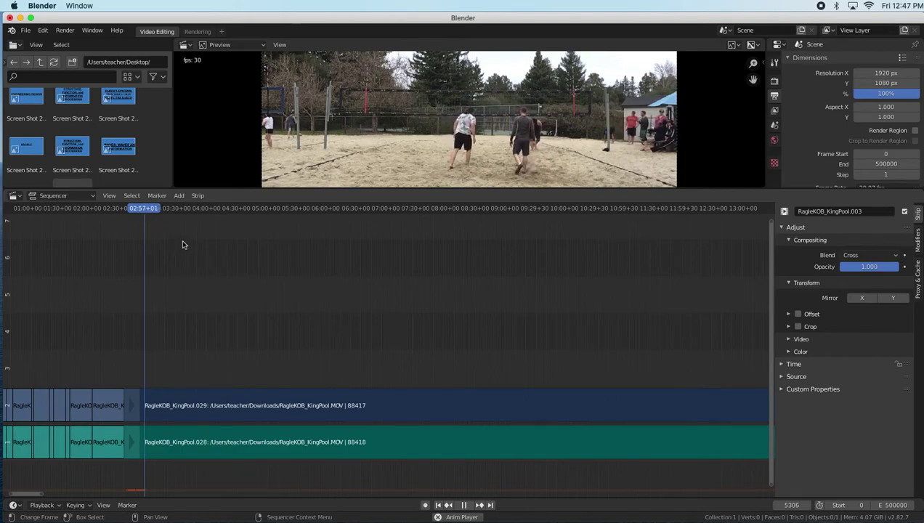
Scrub through the footage for the next cut and lower the render resolution to 33%.
left_click_drag(145, 209, 196, 211)
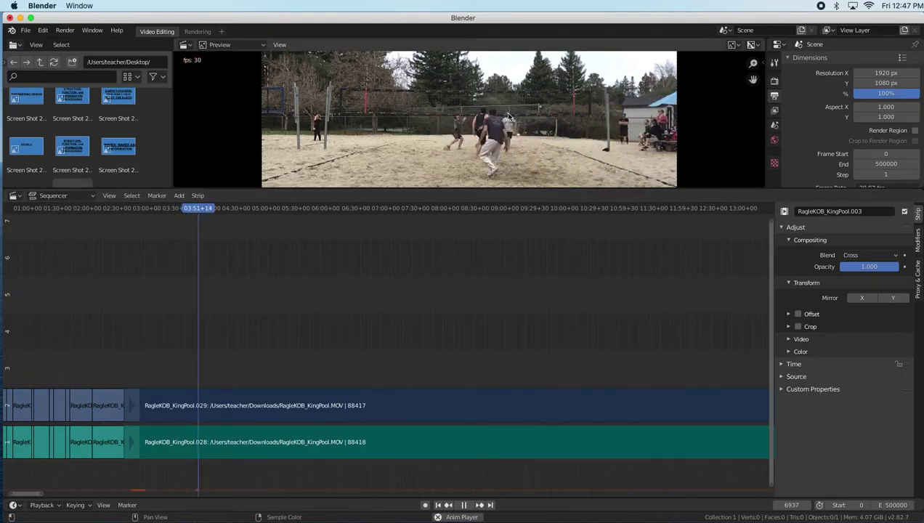
left_click(195, 211)
mouse_move(195, 211)
left_mouse_down()
mouse_move(172, 212)
mouse_move(200, 211)
left_mouse_up()
left_click_drag(338, 211, 180, 212)
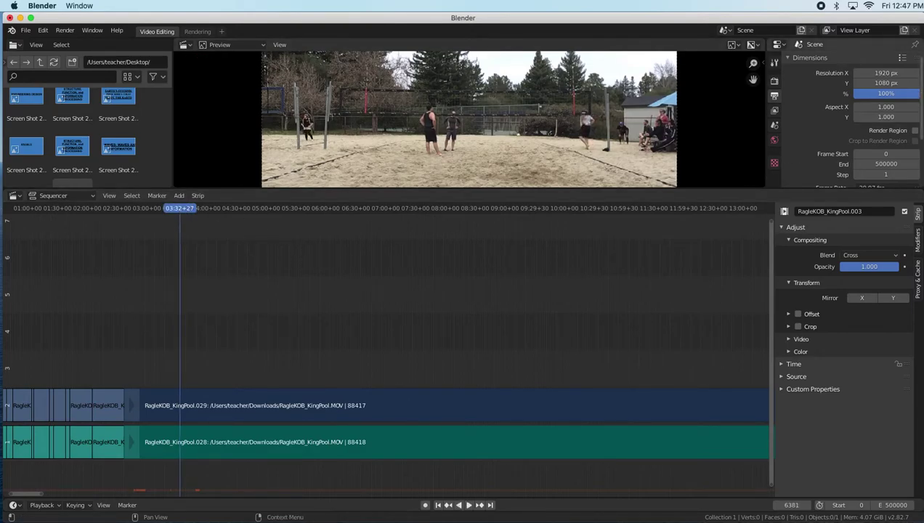
left_click_drag(886, 93, 856, 93)
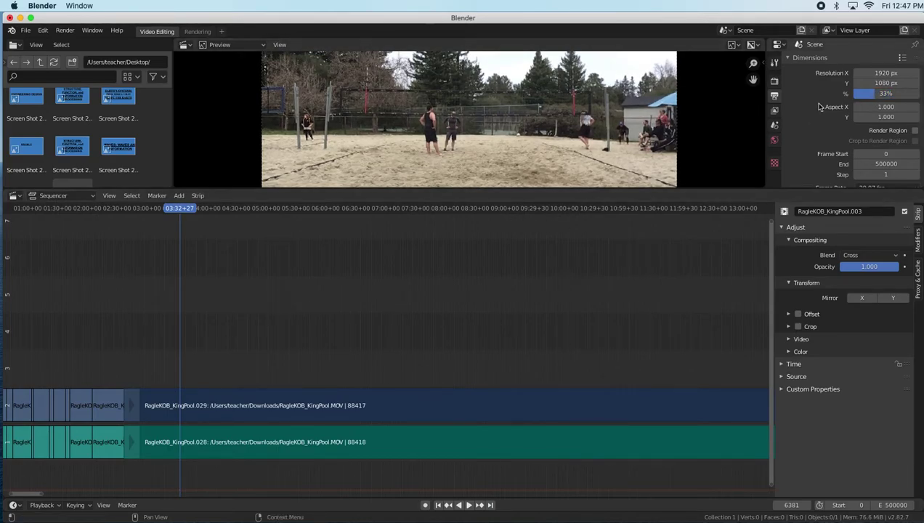
Drop the render resolution to 25% and scrub the playhead ahead to 03:44+28.
left_click_drag(885, 92, 876, 93)
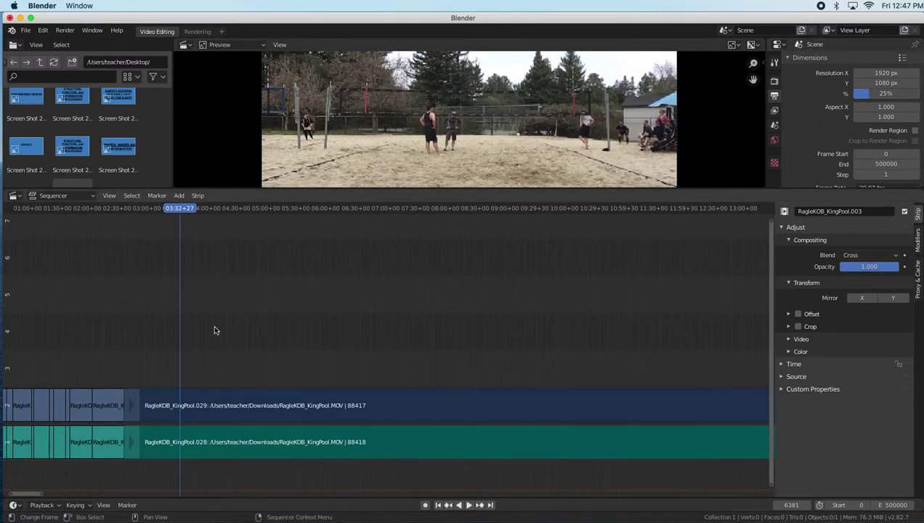
mouse_move(180, 210)
left_mouse_down()
mouse_move(209, 211)
mouse_move(192, 211)
left_mouse_up()
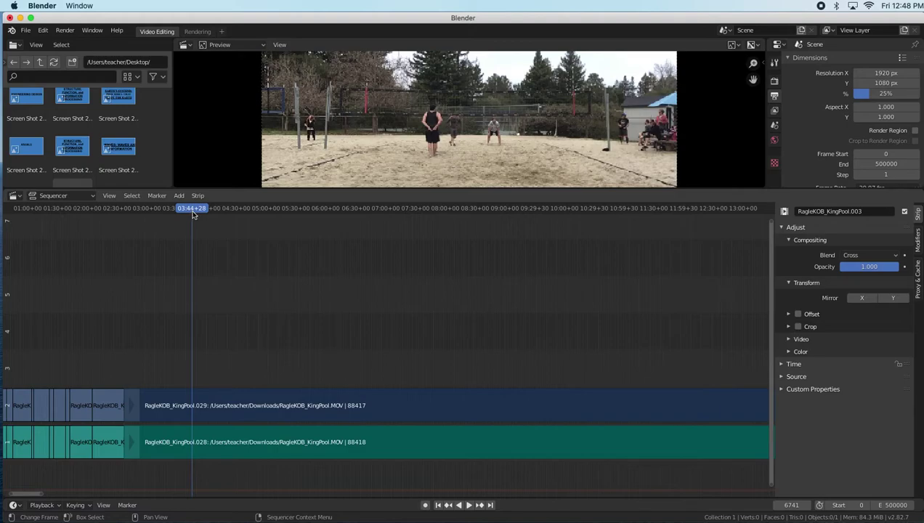
Cut both strips three times starting at 03:44+28, playing ahead between cuts.
key("k")
key("space")
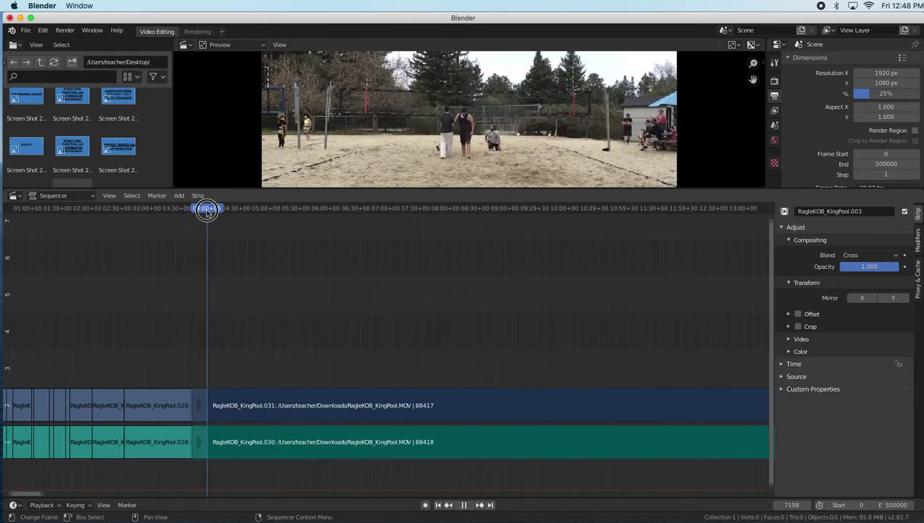
key("k")
key("space")
left_click_drag(207, 211, 243, 215)
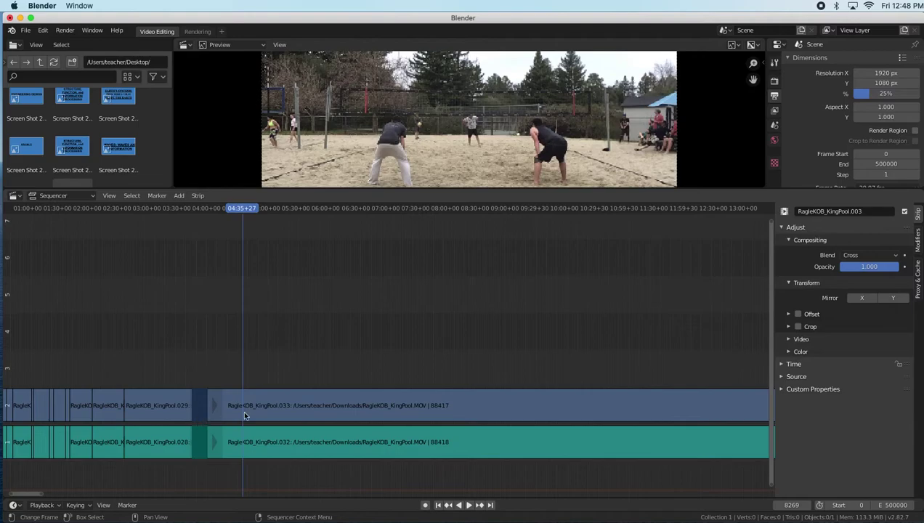
left_click_drag(311, 370, 376, 472)
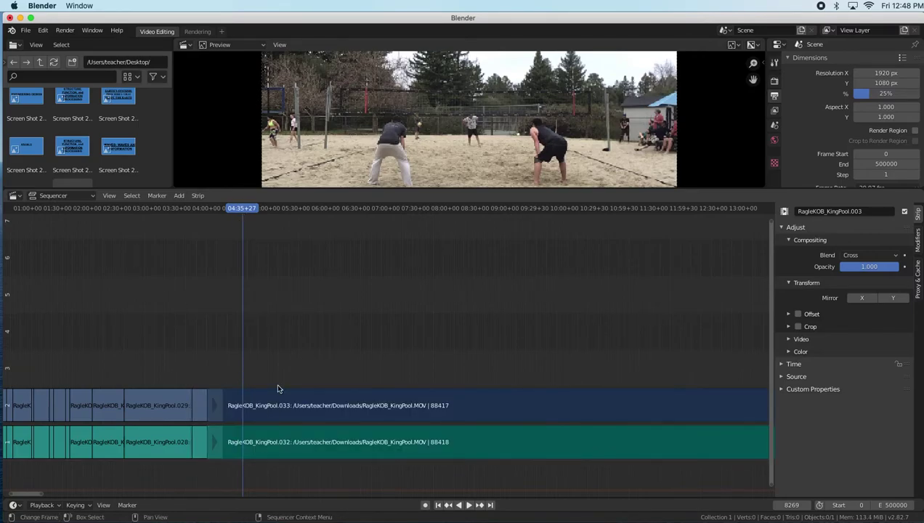
key("k")
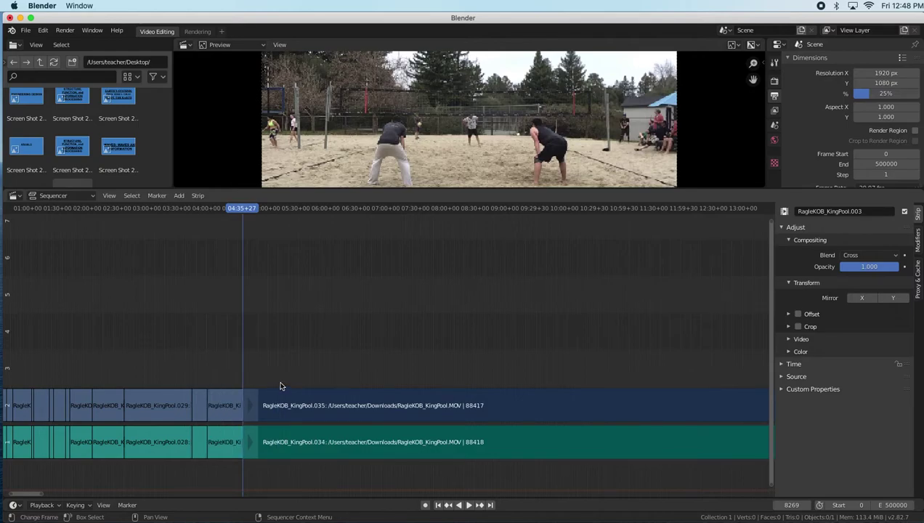
Cut at about 04:56 and once more just after, leaving long pieces .040 and .041.
key("space")
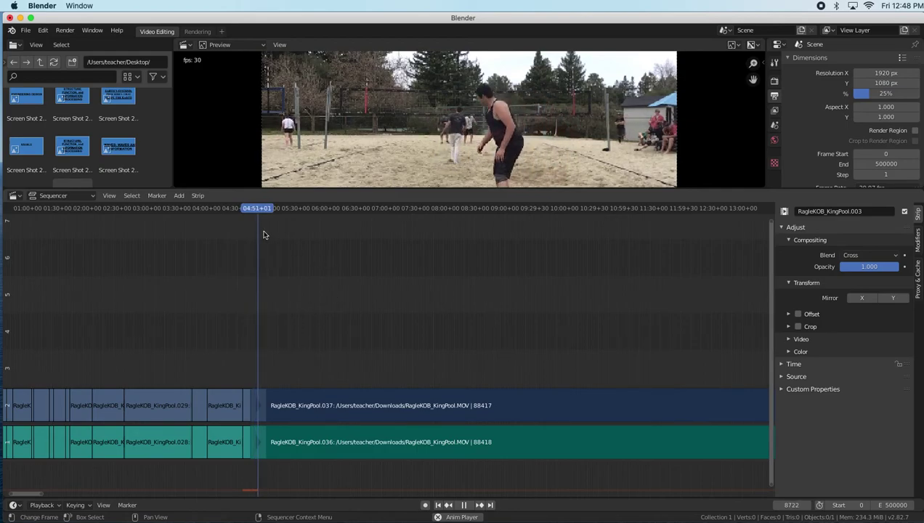
left_click_drag(260, 209, 265, 211)
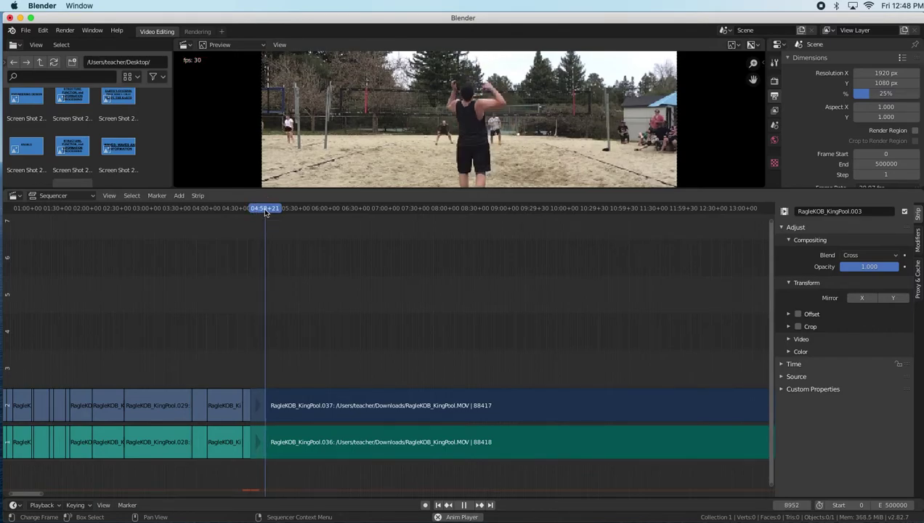
key("k")
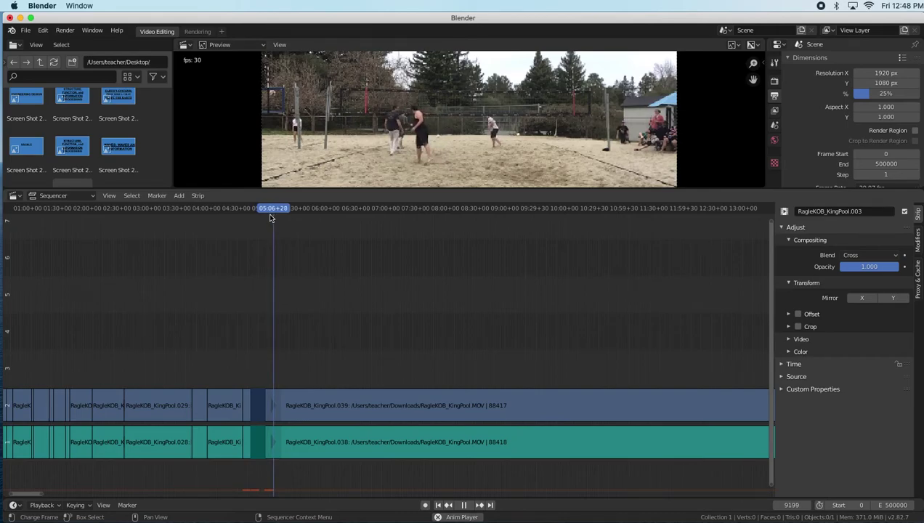
left_click_drag(357, 370, 416, 473)
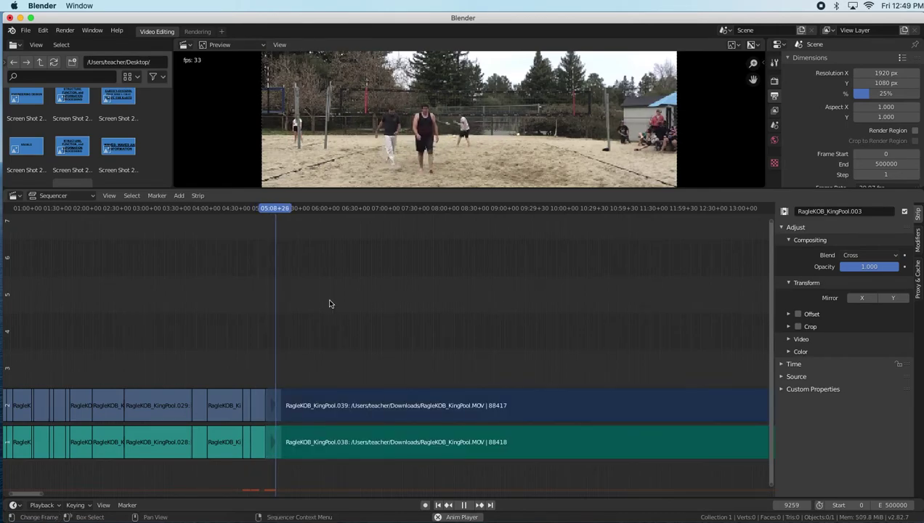
left_click_drag(281, 212, 272, 212)
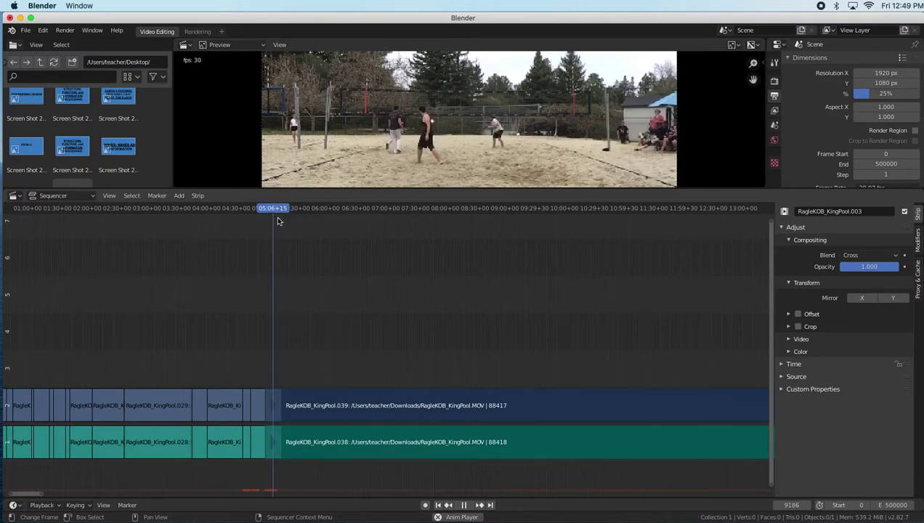
key("k")
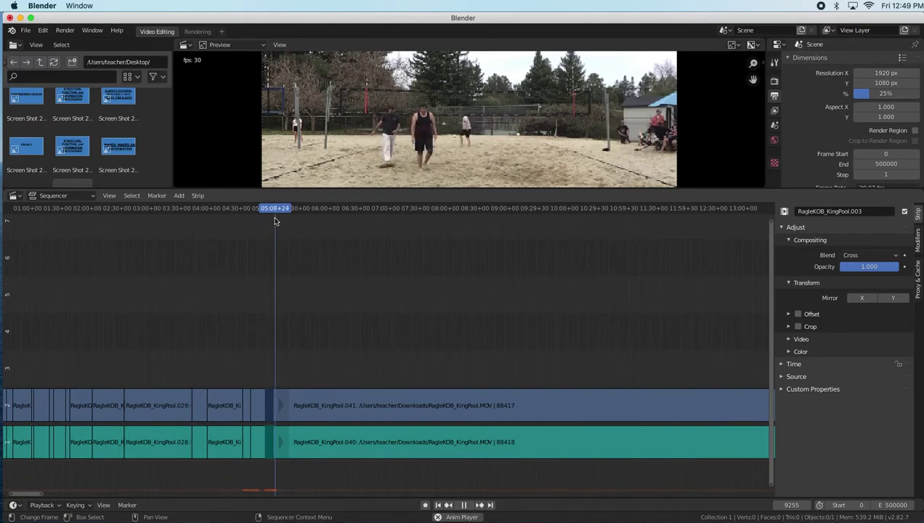
left_click_drag(277, 211, 283, 211)
Make three more cuts on both strips up to about 05:36.
left_click_drag(363, 308, 467, 467)
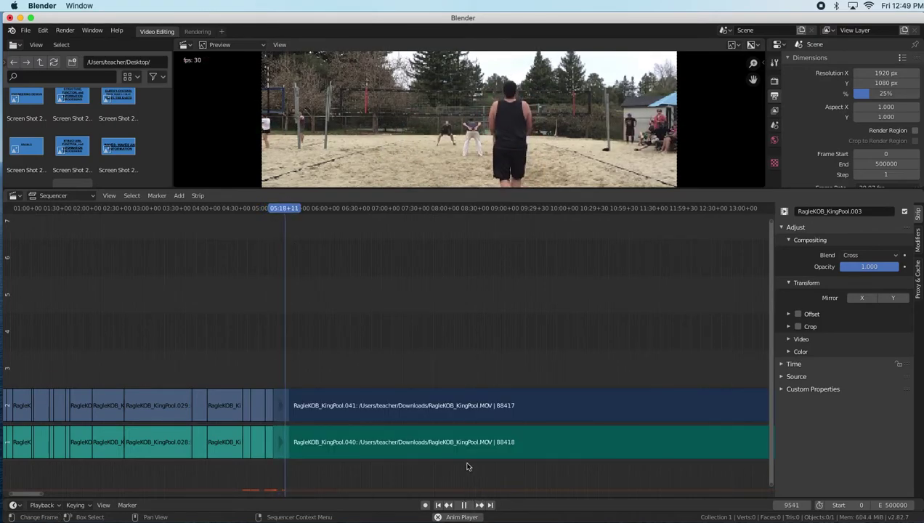
key("k")
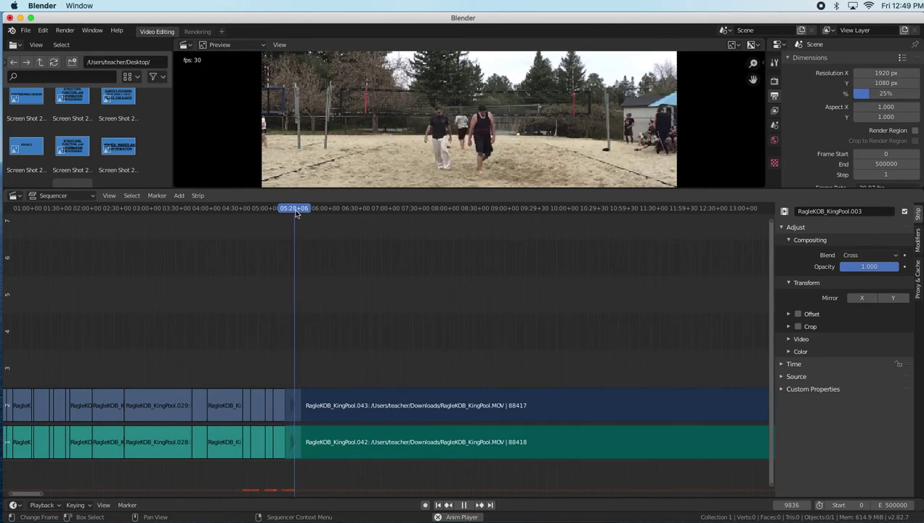
key("k")
left_click_drag(296, 212, 320, 211)
key("k")
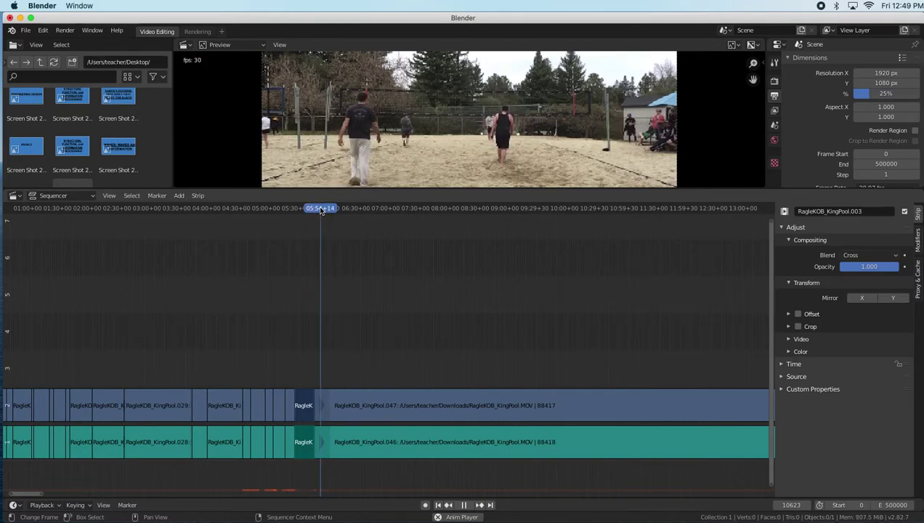
Make one more cut, then lift long audio strip .048 up to channel 6.
left_click_drag(374, 318, 473, 465)
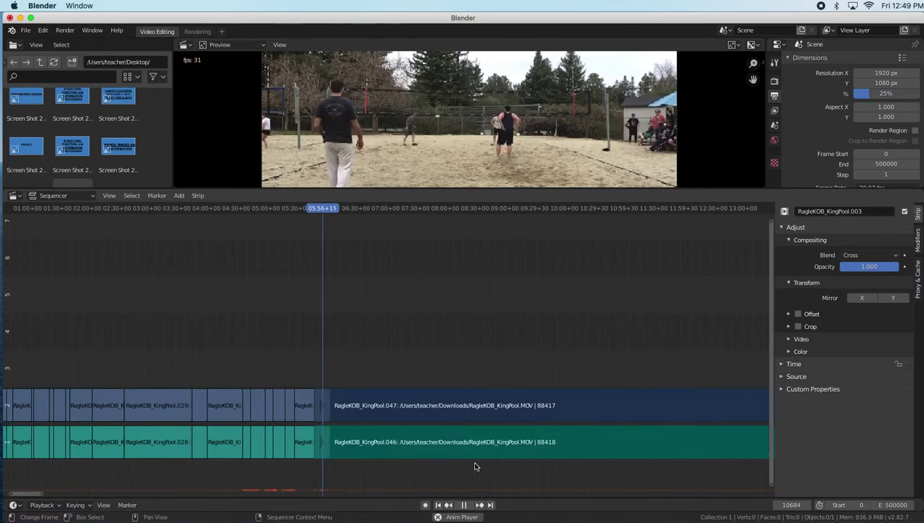
left_click_drag(328, 210, 318, 214)
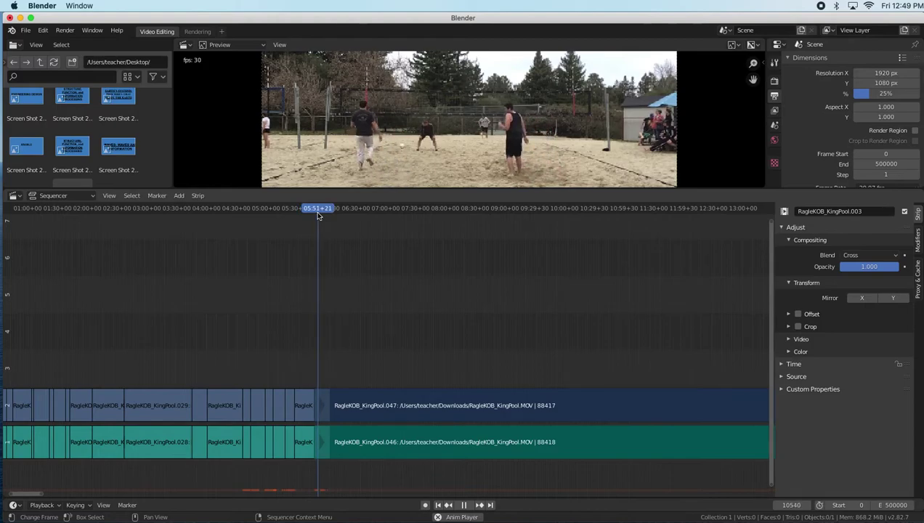
key("k")
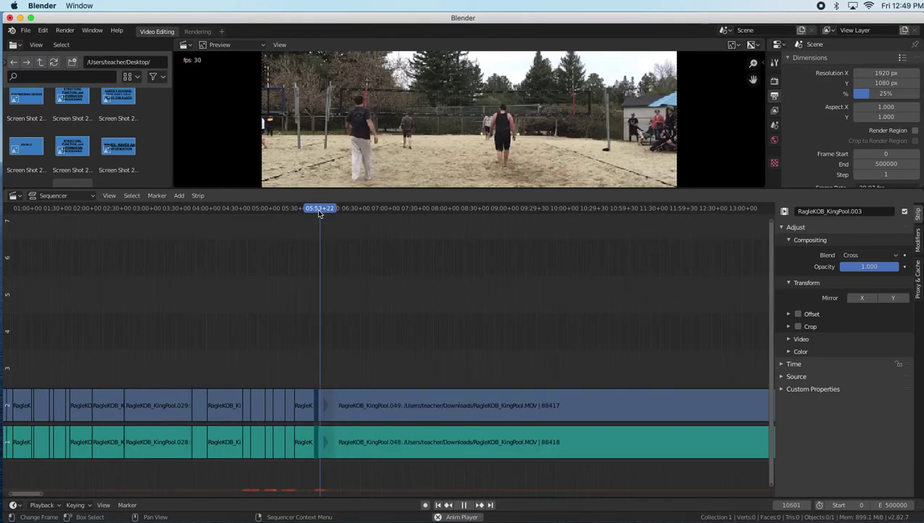
left_click_drag(324, 211, 329, 210)
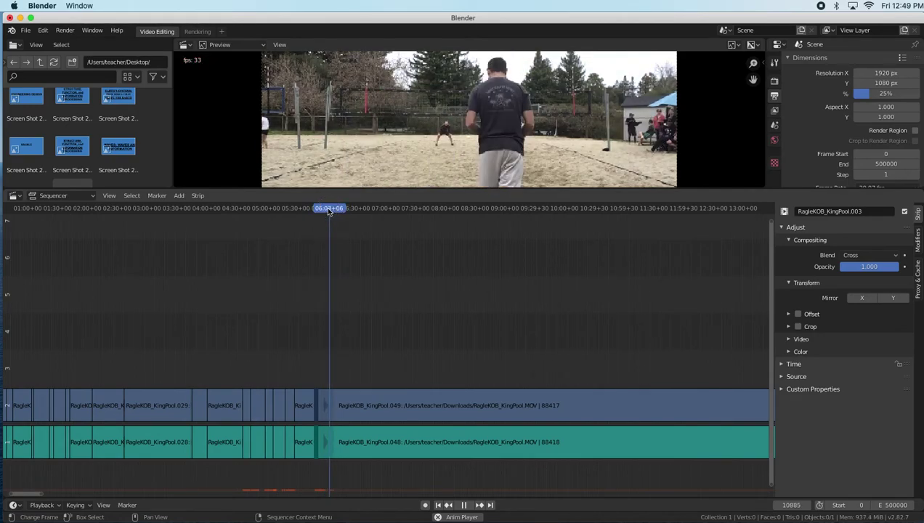
left_click_drag(468, 443, 305, 304)
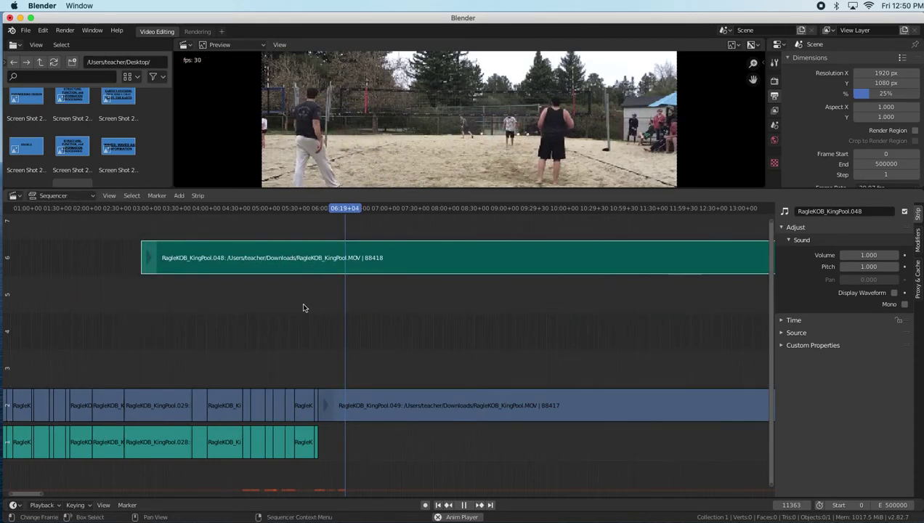
Undo the attempted moves of audio strip .048.
key("ctrl+z")
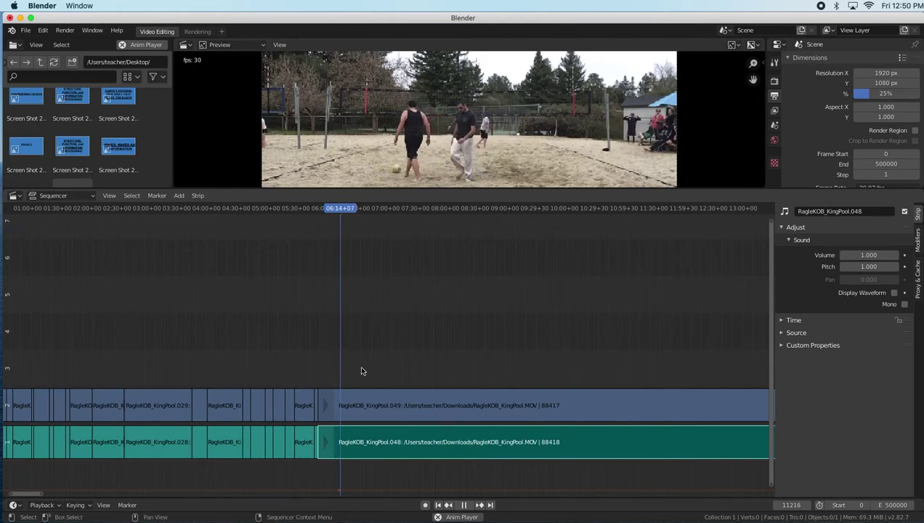
left_click_drag(394, 440, 351, 323)
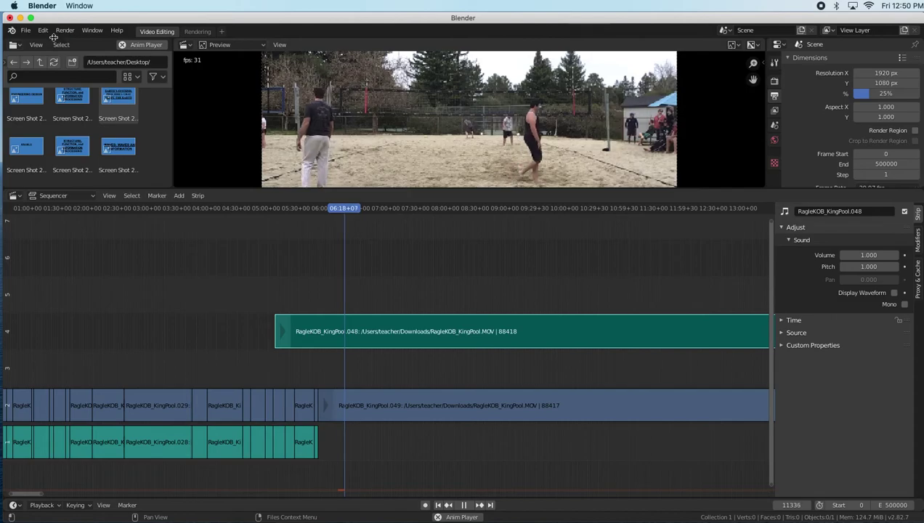
left_click(45, 30)
left_click(58, 47)
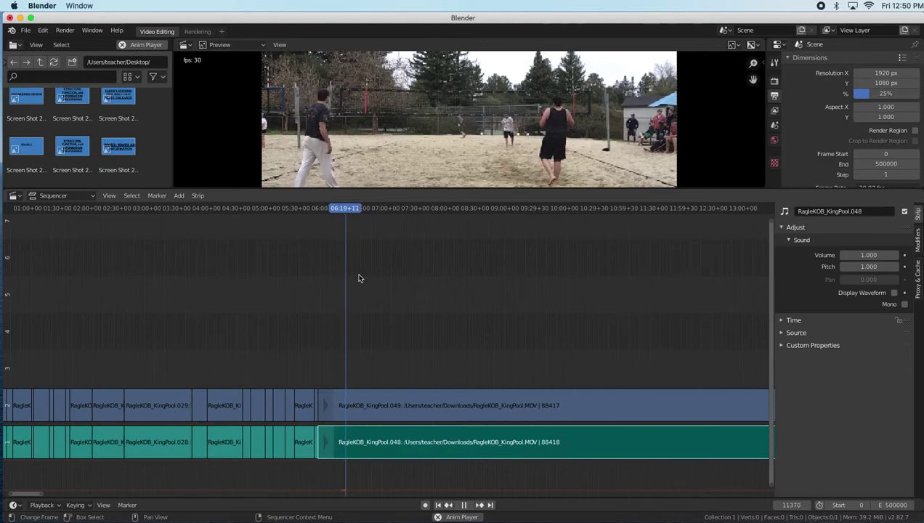
Select the long strips after the last cut near 06:04 and slide them left to close the gap.
left_click_drag(339, 208, 318, 210)
left_click_drag(392, 325, 521, 482)
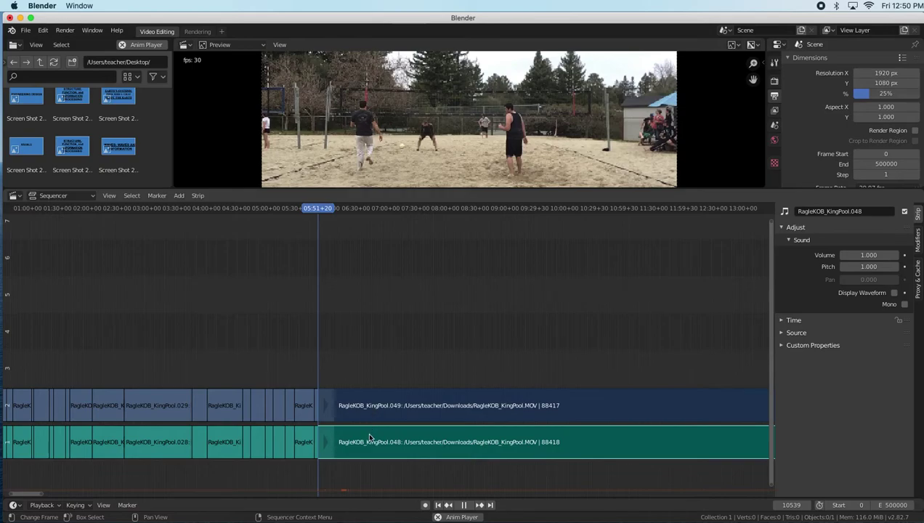
left_click_drag(369, 440, 483, 315)
left_click(406, 344)
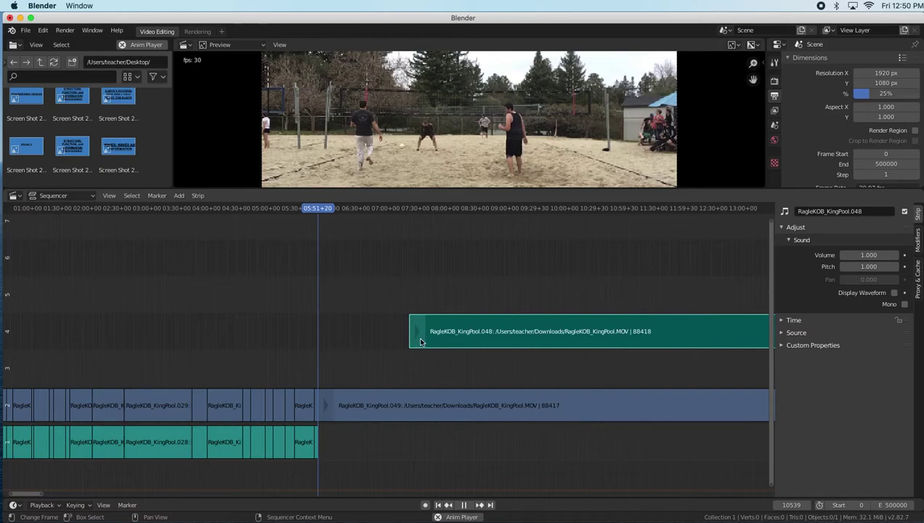
Review from about 05:43, then move audio strip .048 back down to channel 1.
key("space")
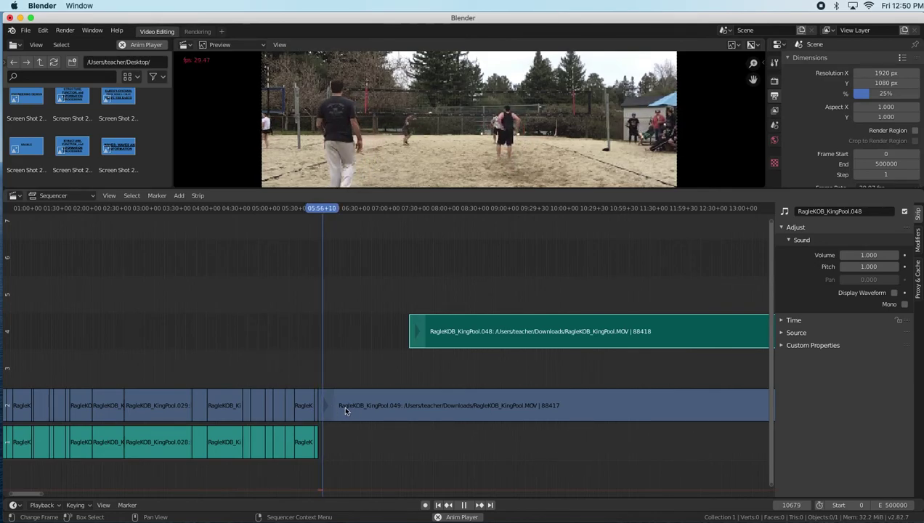
key("XF86AudioRaiseVolume")
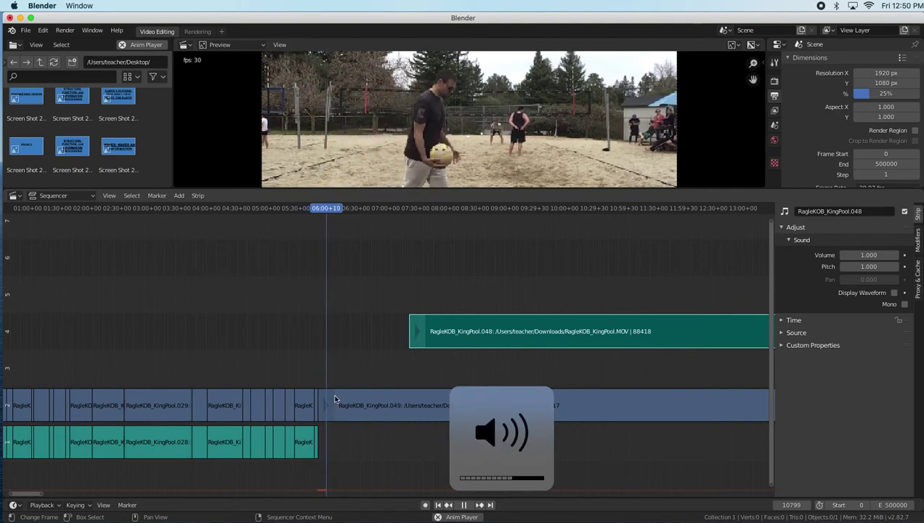
left_click(318, 210)
left_click_drag(317, 211, 312, 221)
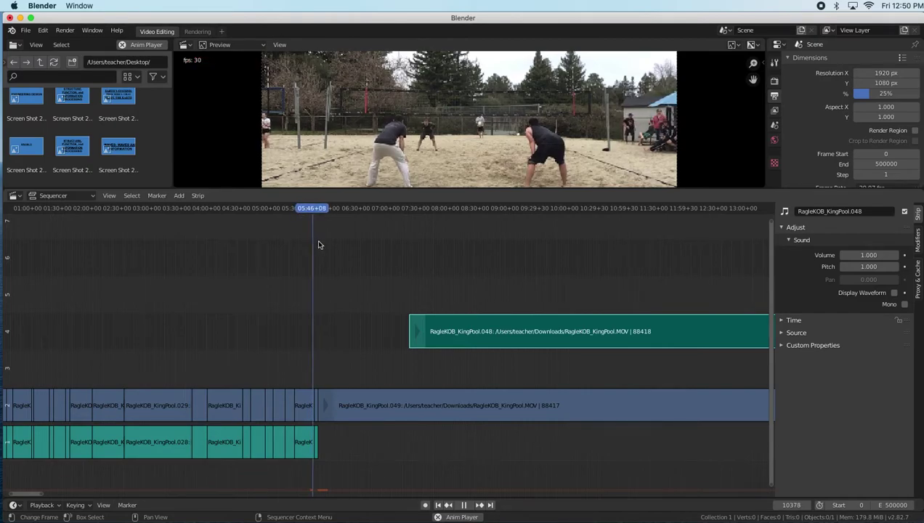
key("XF86AudioLowerVolume")
key("XF86AudioLowerVolume")
key("XF86AudioLowerVolume")
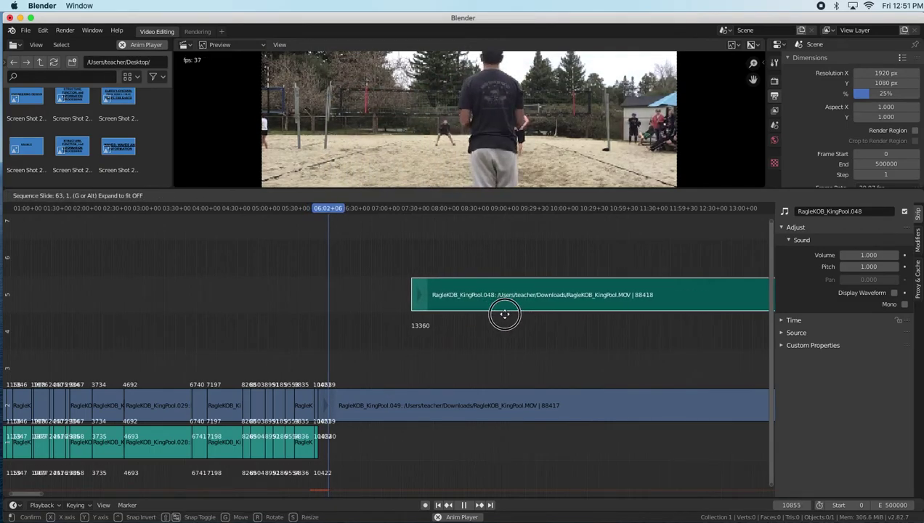
left_click(494, 317)
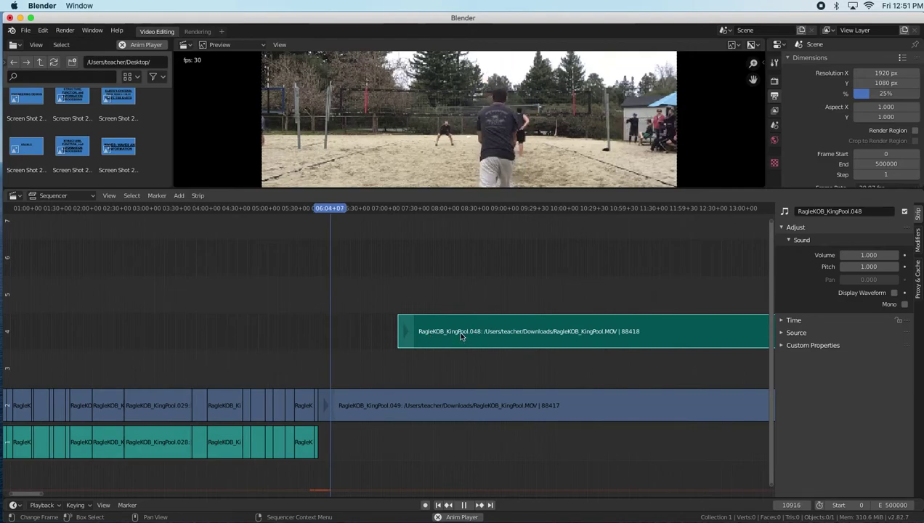
left_click_drag(458, 335, 336, 438)
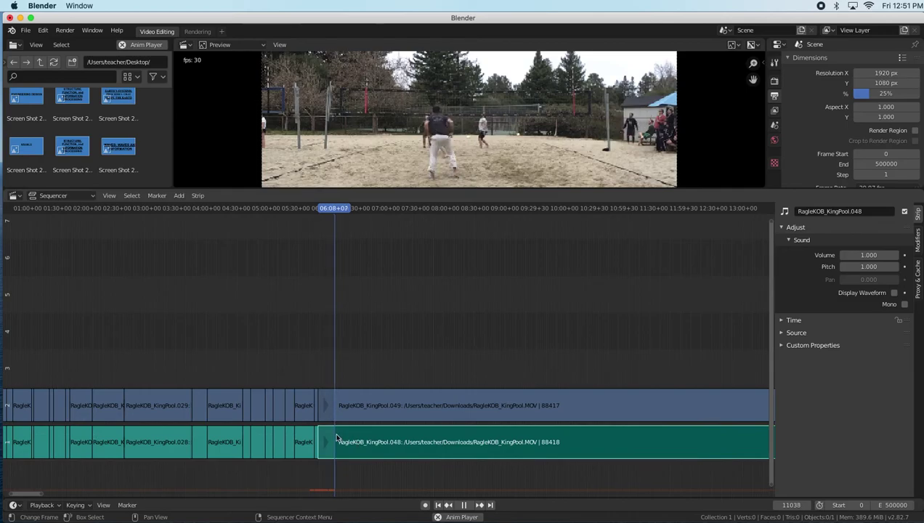
Set video strip .049 back on channel 2 against the short pieces, then select both long strips.
left_click_drag(378, 409, 498, 368)
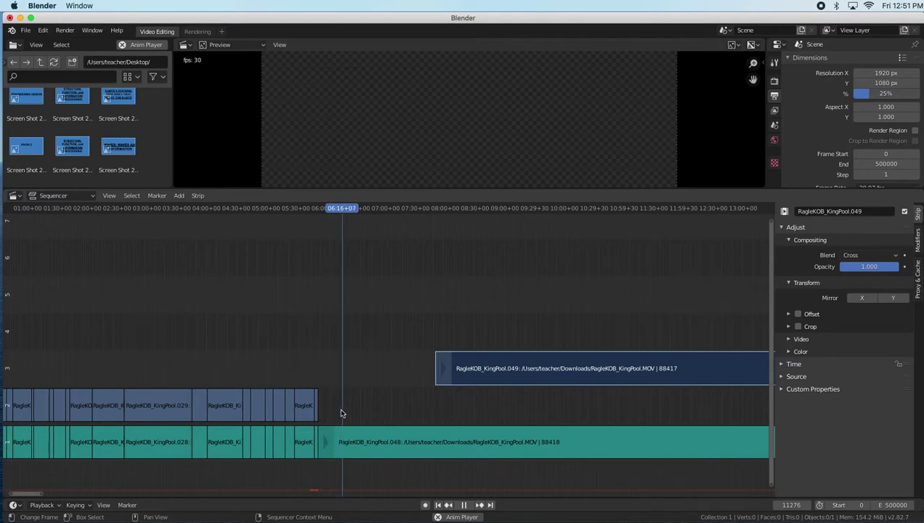
left_click_drag(522, 385, 359, 413)
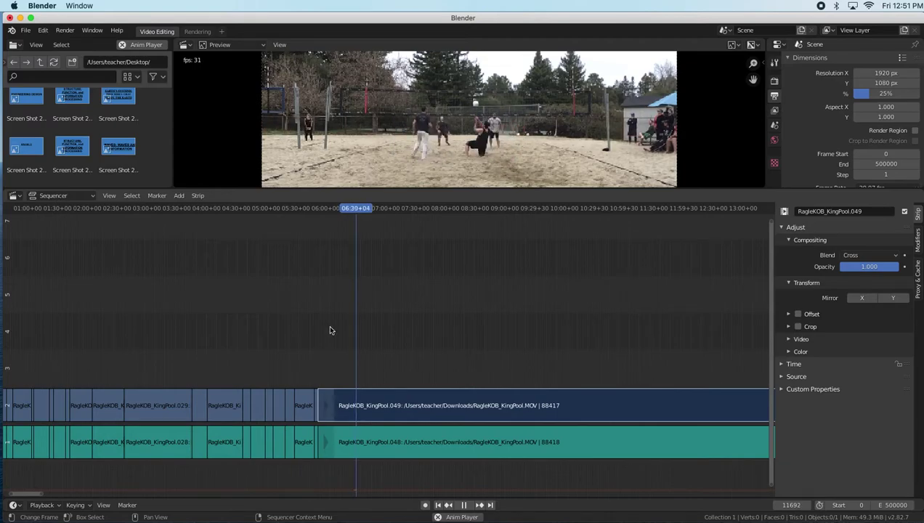
left_click_drag(346, 210, 309, 214)
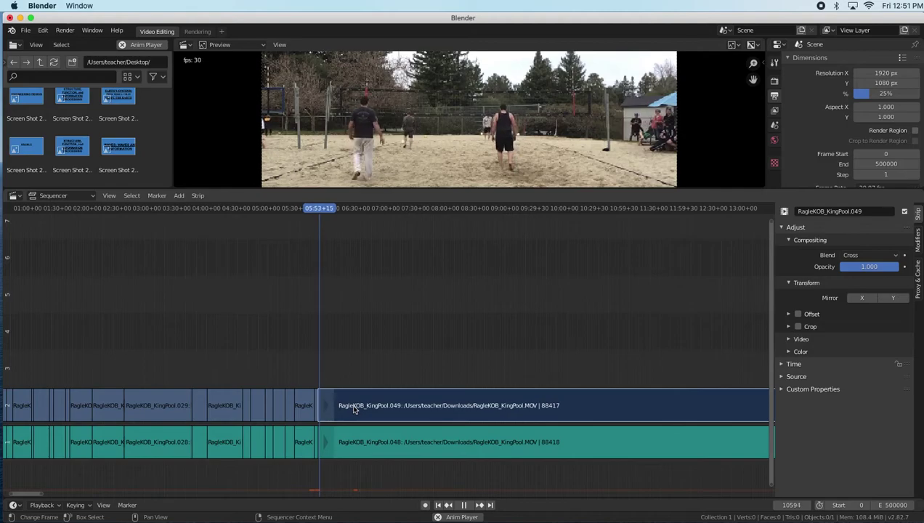
left_click_drag(372, 366, 438, 470)
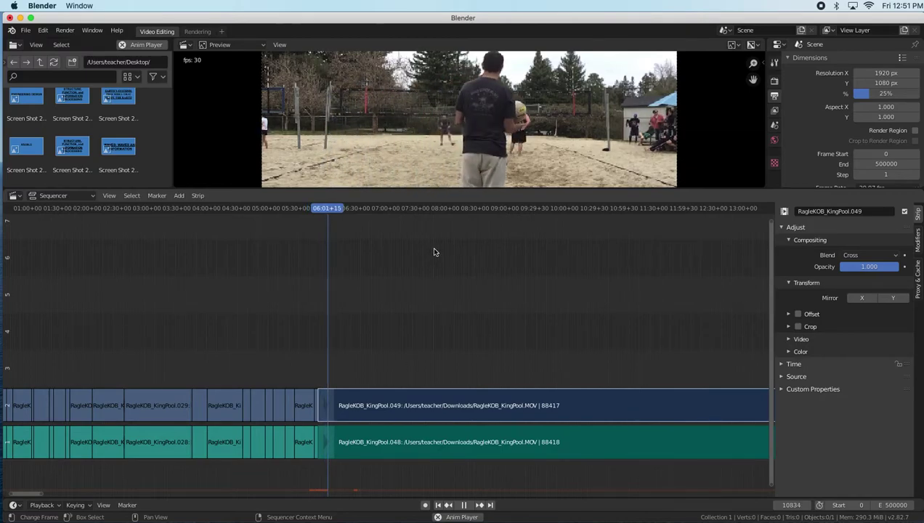
Split both volleyball strips at successive cut points through roughly 06:22 and 06:33.
key("space")
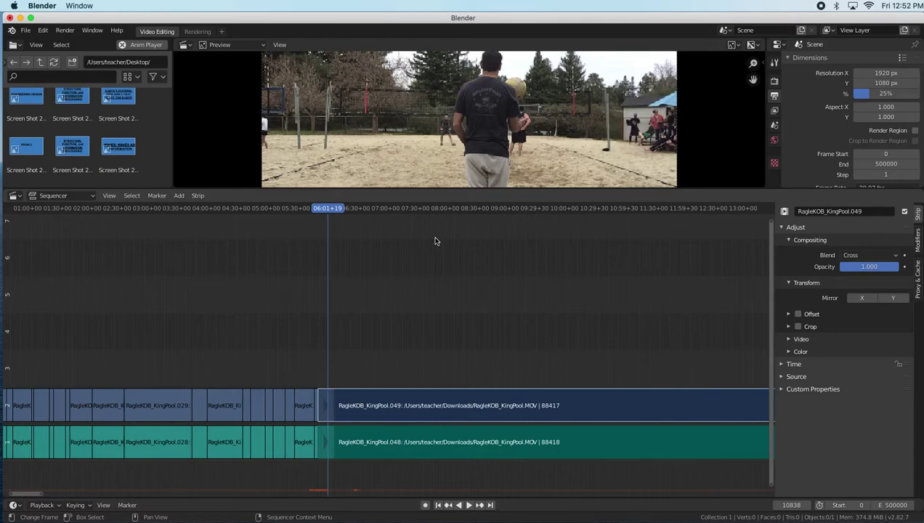
key("space")
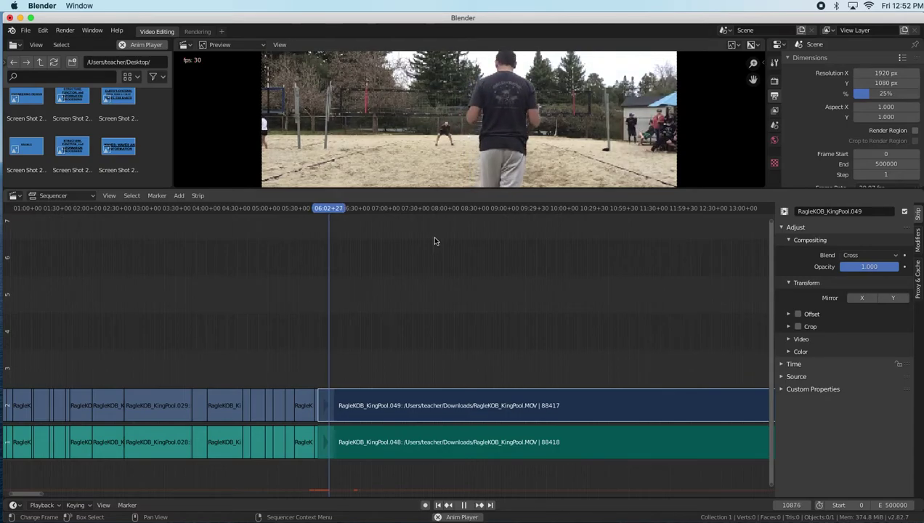
key("k")
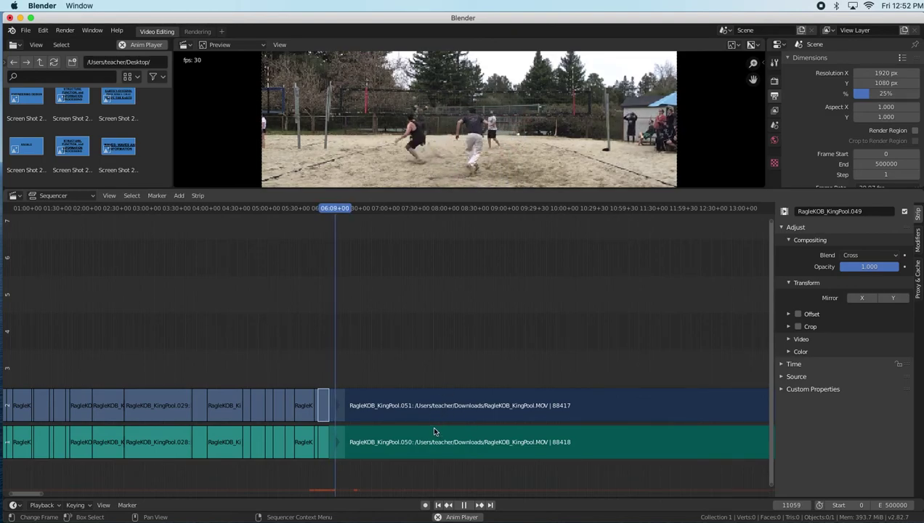
key("k")
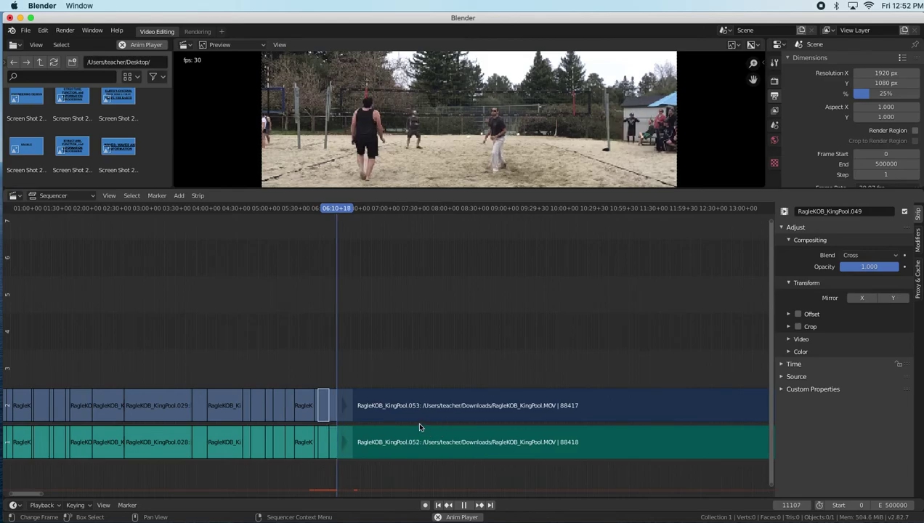
left_click_drag(339, 210, 350, 215)
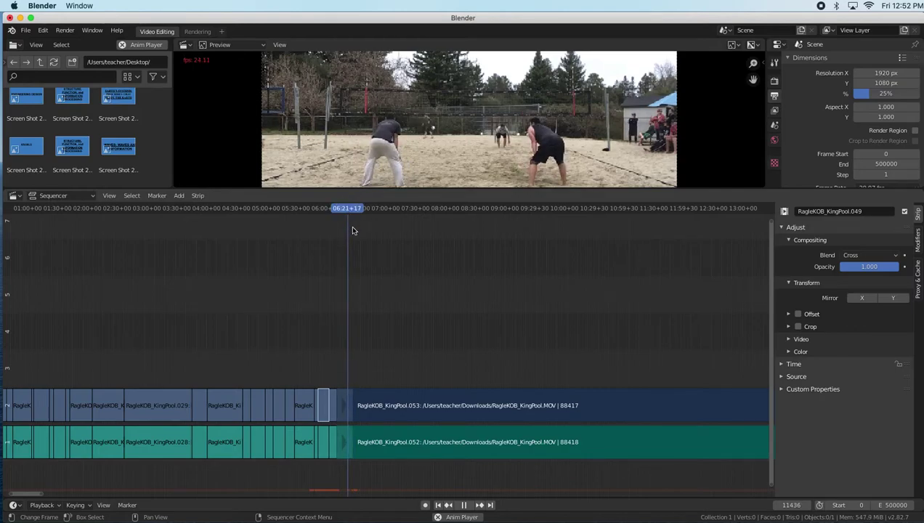
key("k")
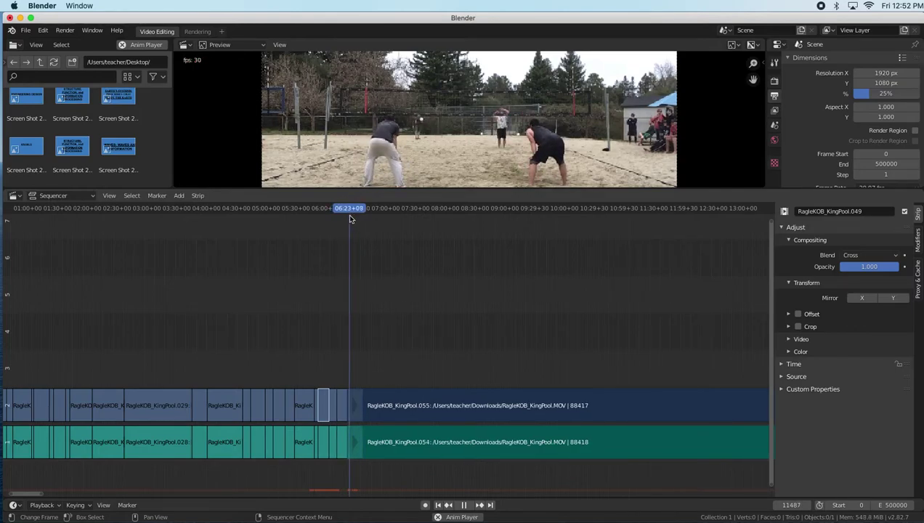
left_click_drag(354, 212, 354, 210)
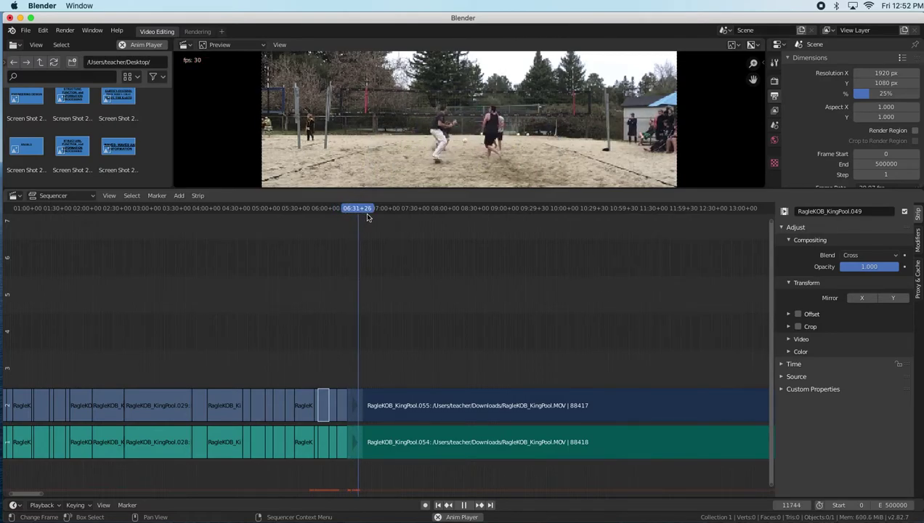
key("k")
left_click_drag(362, 211, 376, 211)
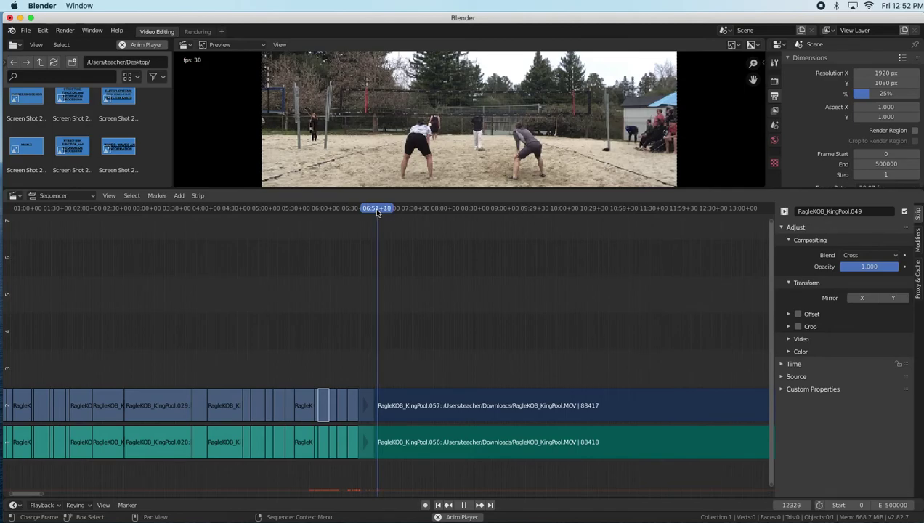
key("k")
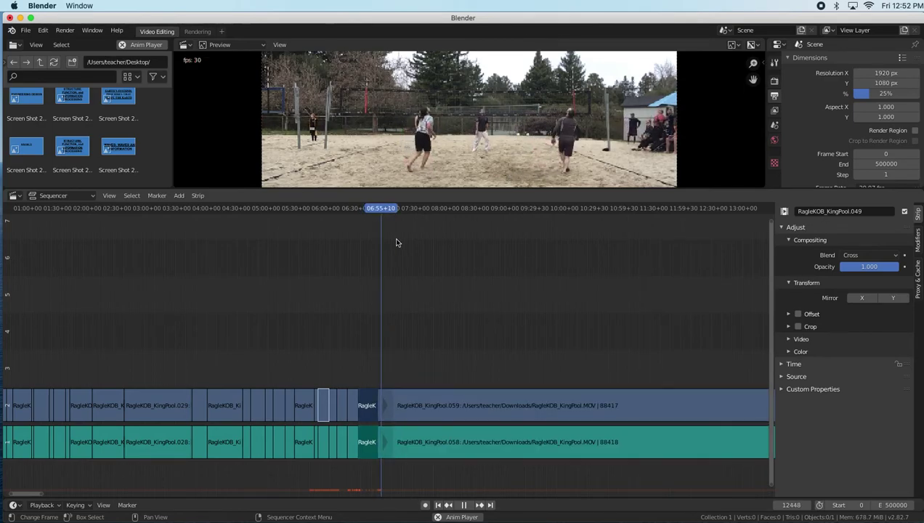
Reselect the long right-hand strips and keep cutting them up to about 07:38.
left_click_drag(480, 349, 550, 473)
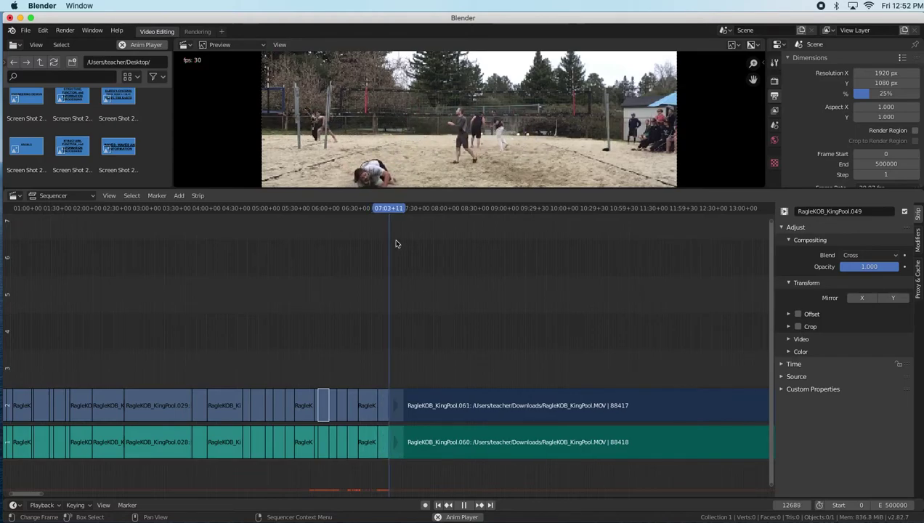
left_click(392, 209)
left_click_drag(398, 210, 403, 213)
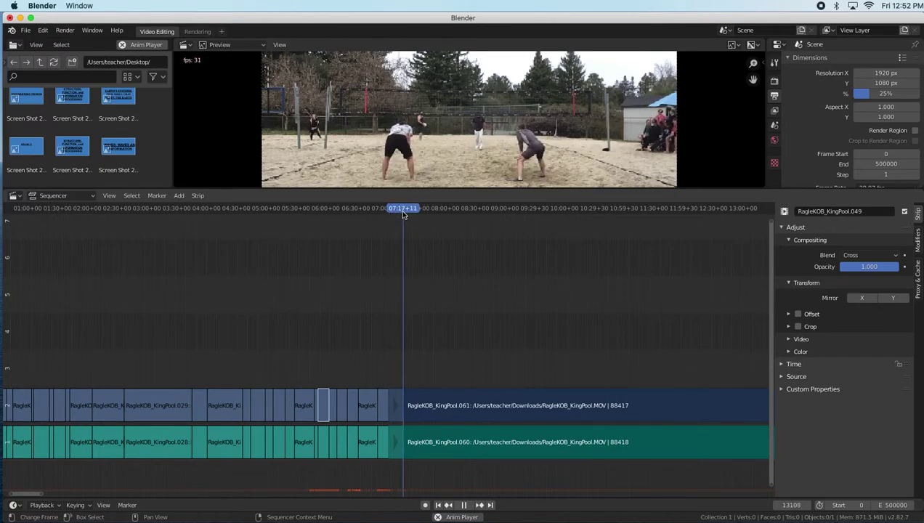
key("k")
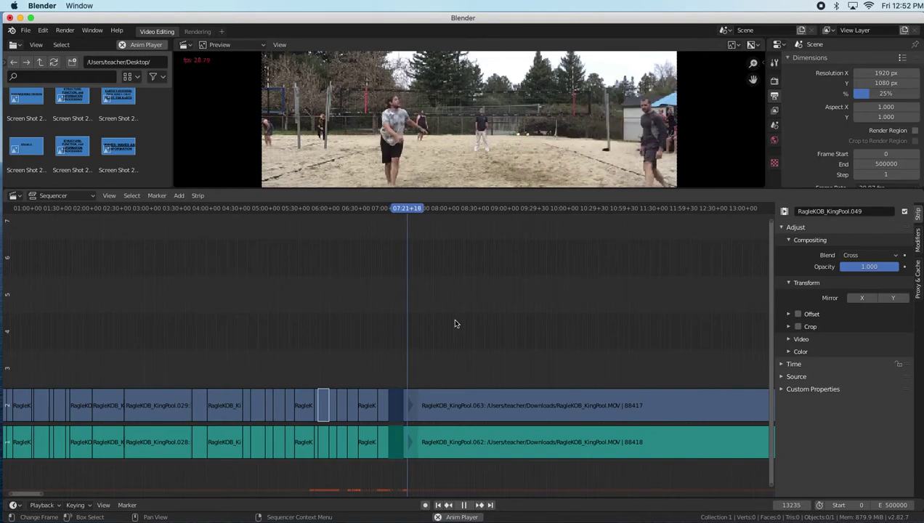
left_click_drag(457, 366, 547, 470)
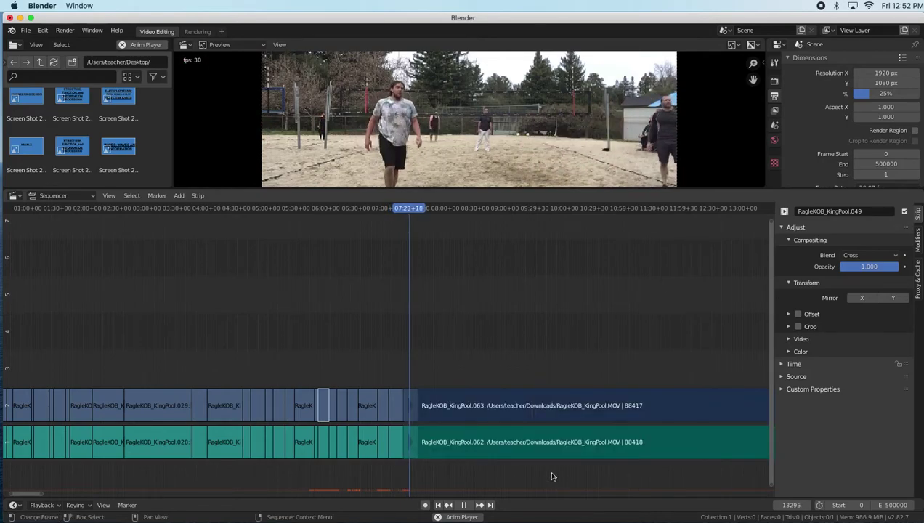
key("k")
left_click_drag(411, 212, 425, 210)
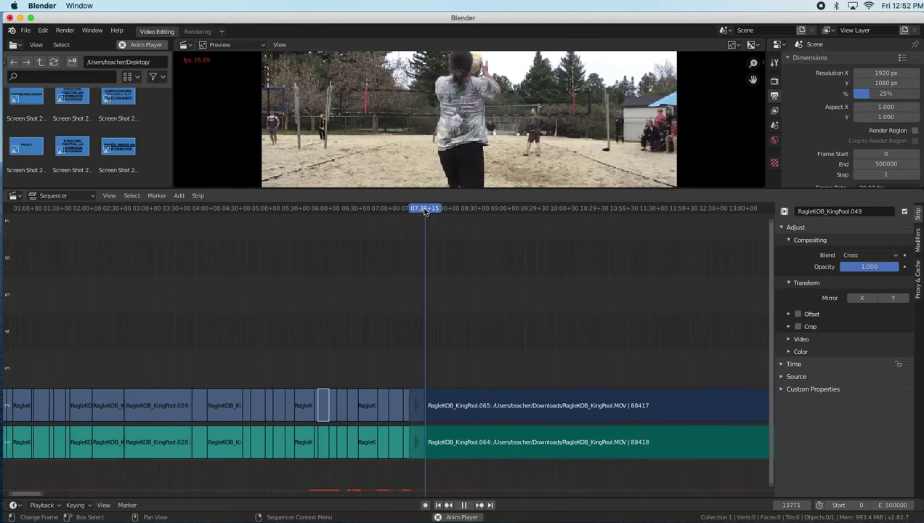
key("k")
left_click_drag(483, 338, 582, 478)
left_click_drag(46, 496, 55, 497)
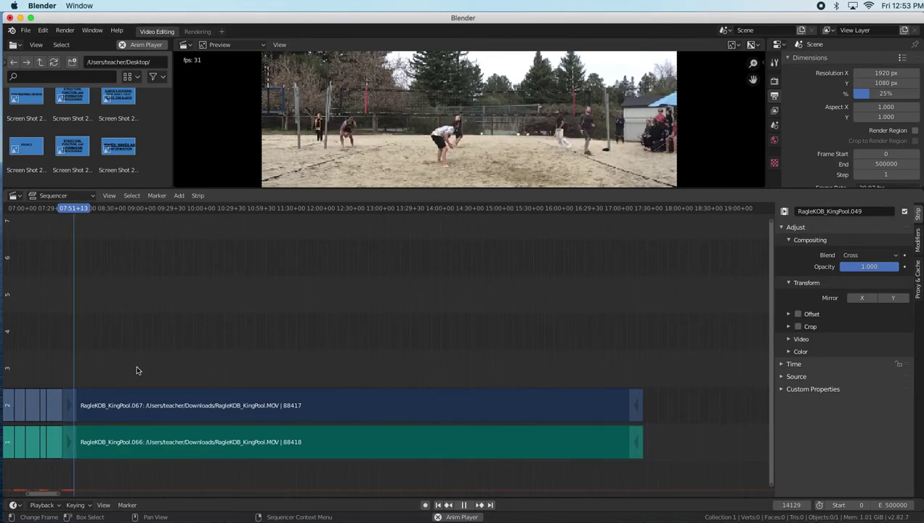
Make seven more cuts in both strips, reaching about 9:14 with remainders .081 and .080.
key("k")
left_click(82, 208)
left_click_drag(81, 209, 91, 210)
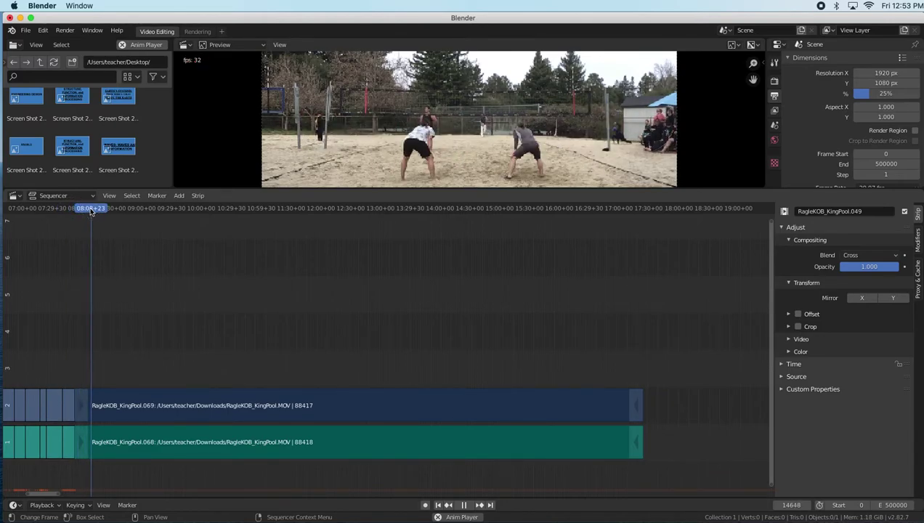
key("k")
left_click_drag(99, 210, 104, 211)
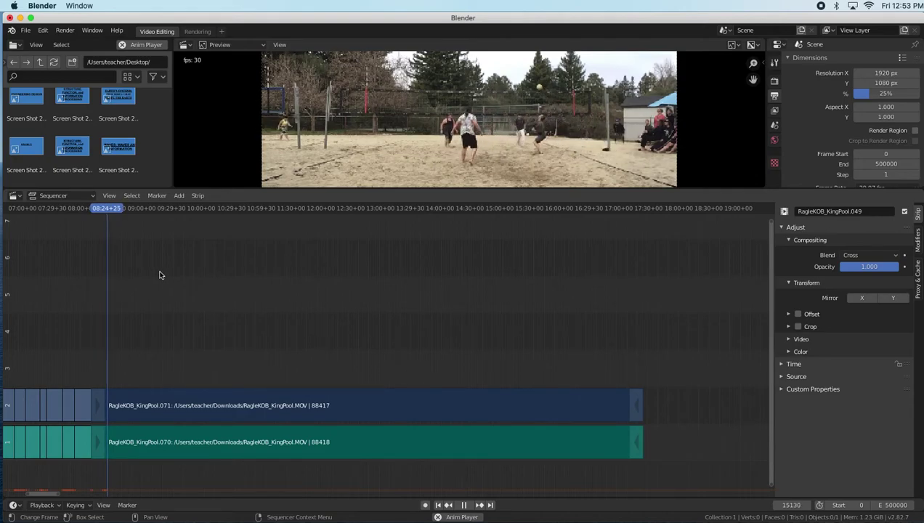
key("k")
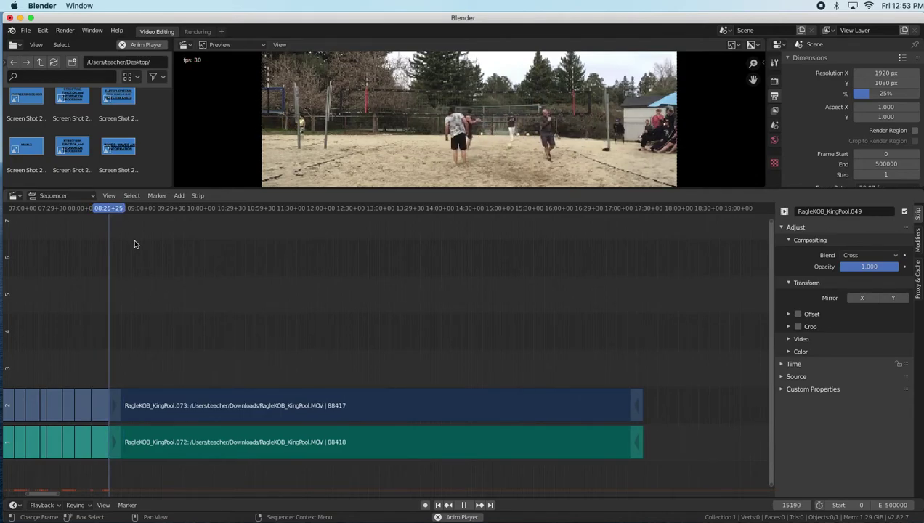
left_click_drag(113, 211, 121, 212)
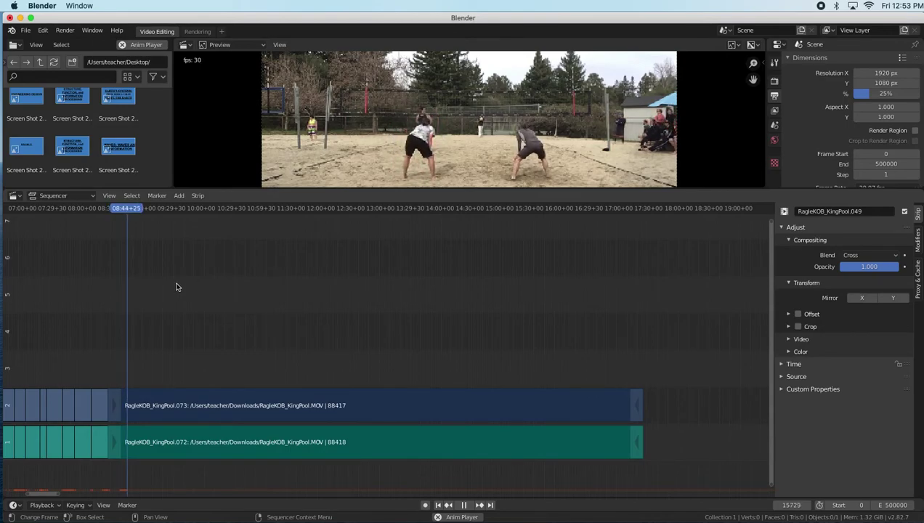
key("k")
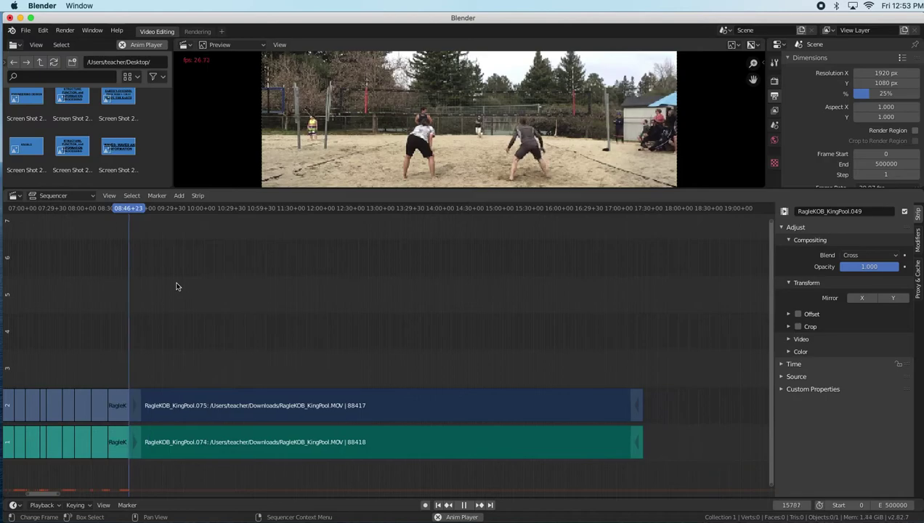
key("k")
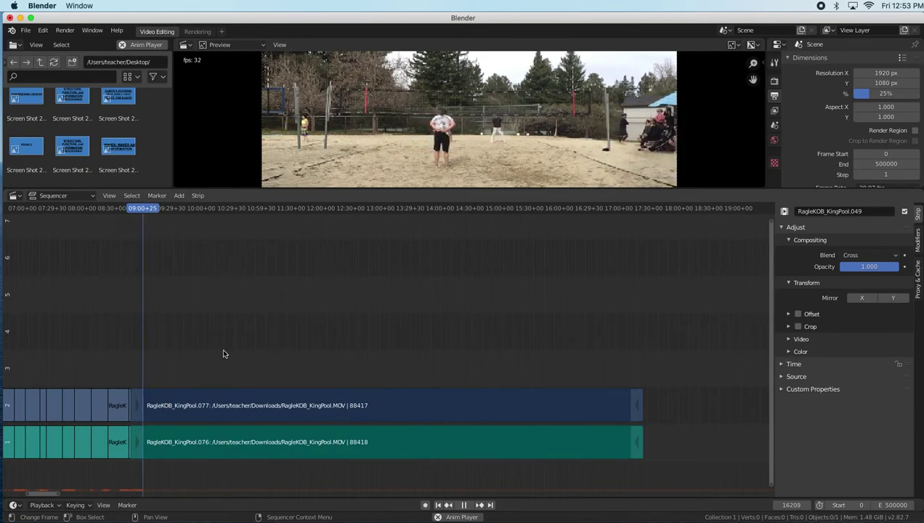
key("k")
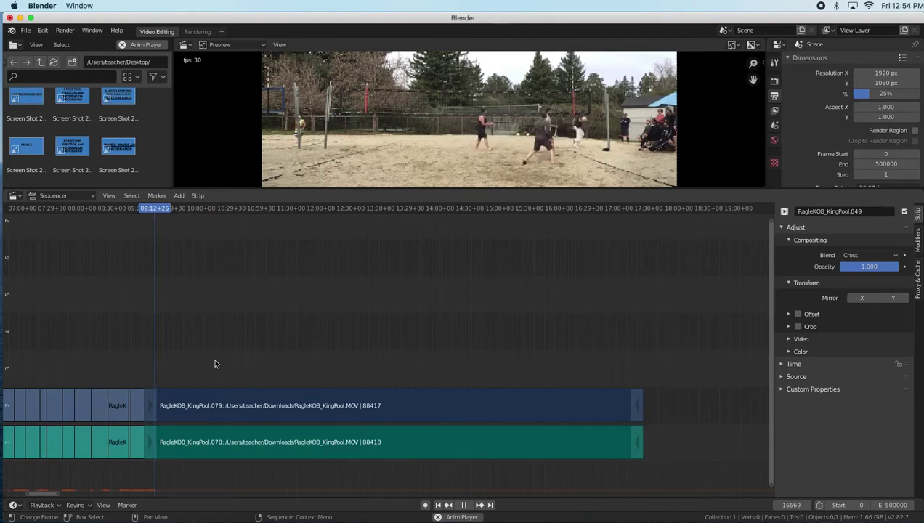
key("k")
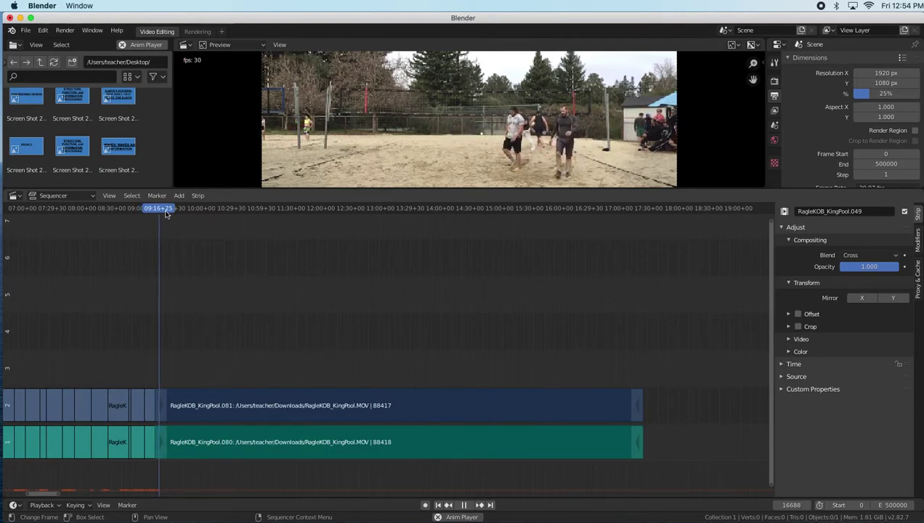
Cut both strips at several more points through about 10:18 of the clip.
left_click_drag(169, 211, 168, 212)
key("k")
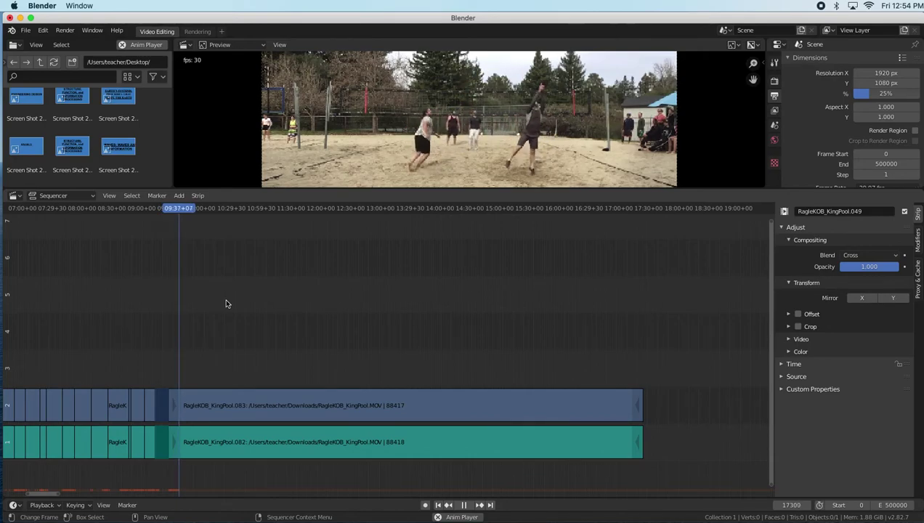
left_click_drag(237, 341, 315, 455)
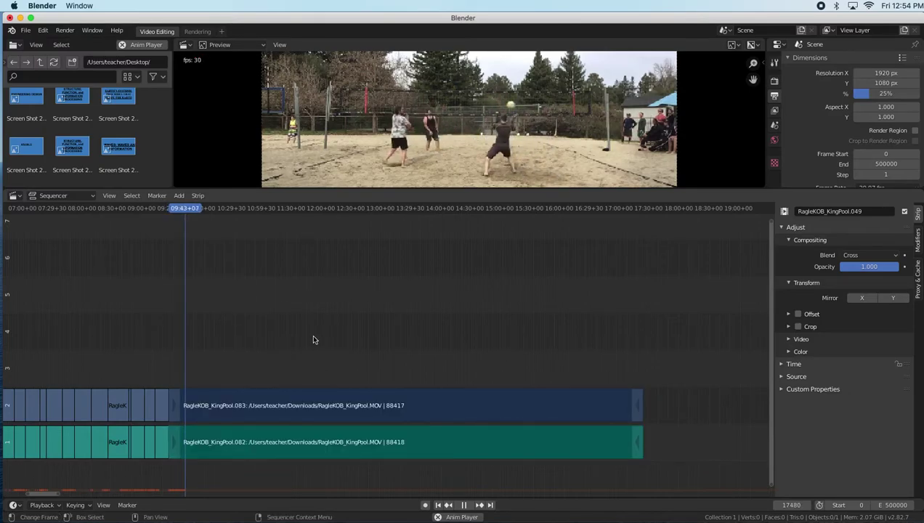
key("k")
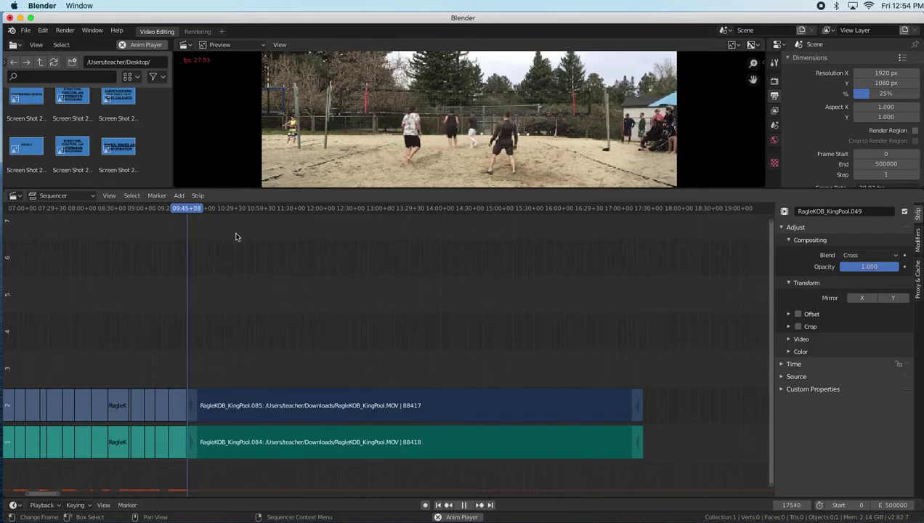
left_click_drag(197, 211, 301, 221)
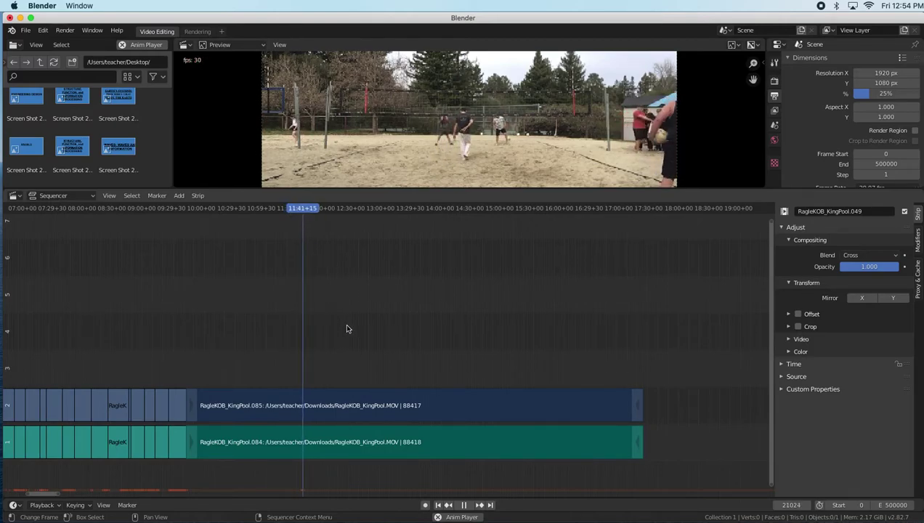
key("k")
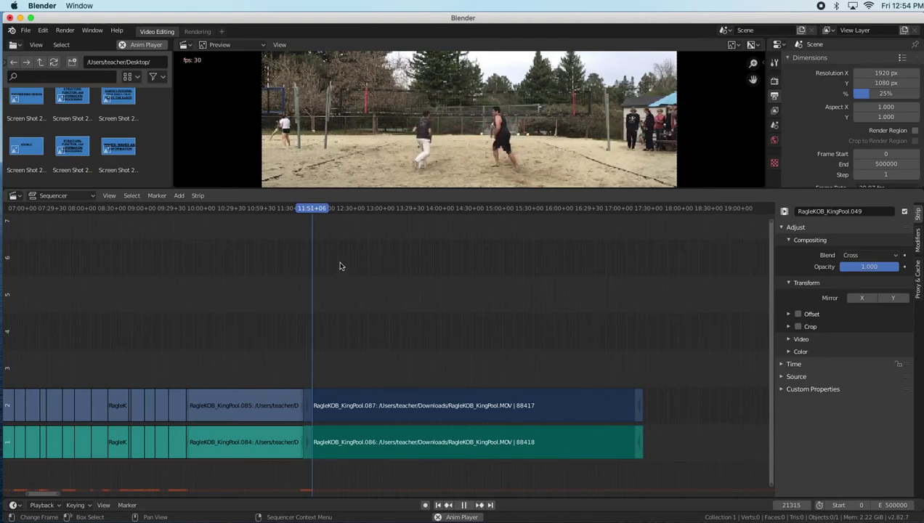
key("k")
Select the newest right-hand strip pair and cut it further, reaching about 12:08.
left_click_drag(318, 212, 323, 215)
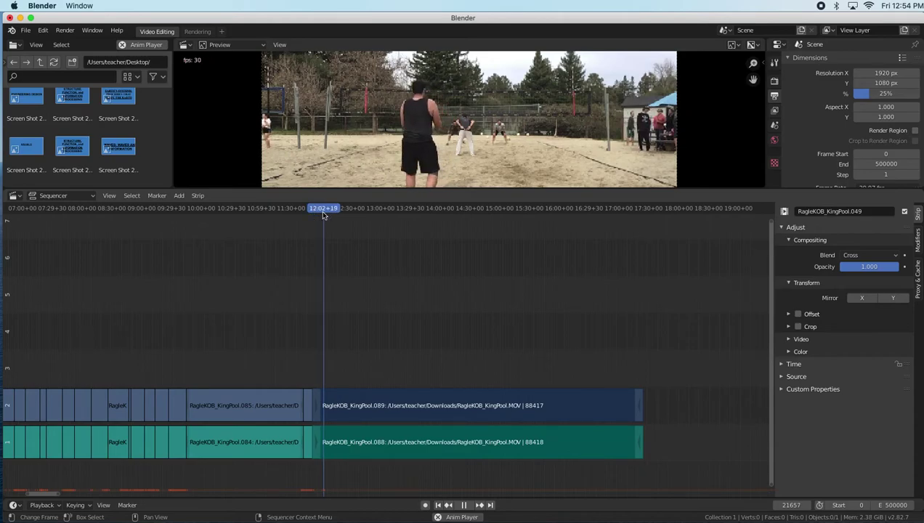
key("k")
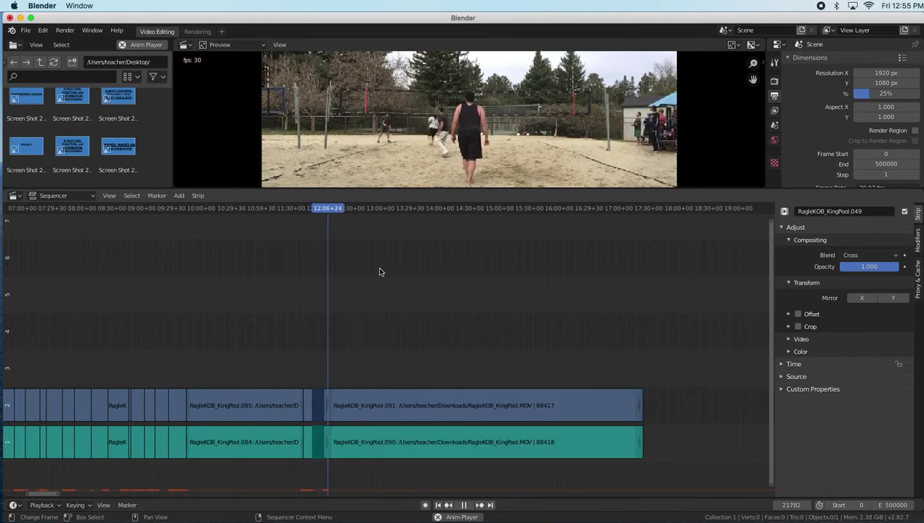
left_click_drag(401, 379, 454, 466)
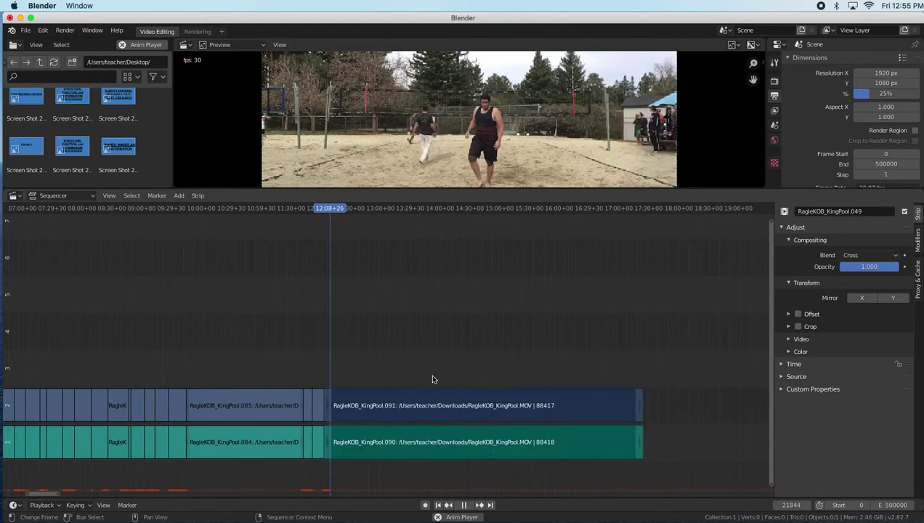
left_click_drag(336, 210, 329, 210)
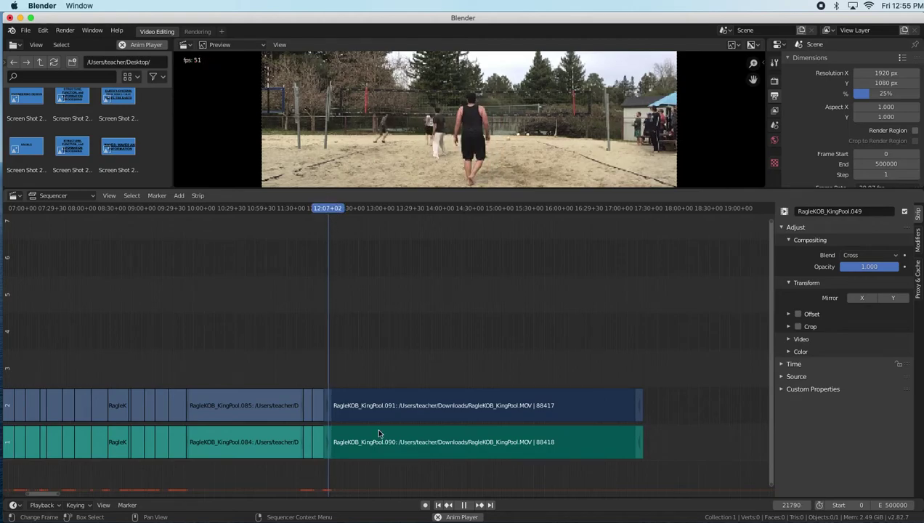
key("k")
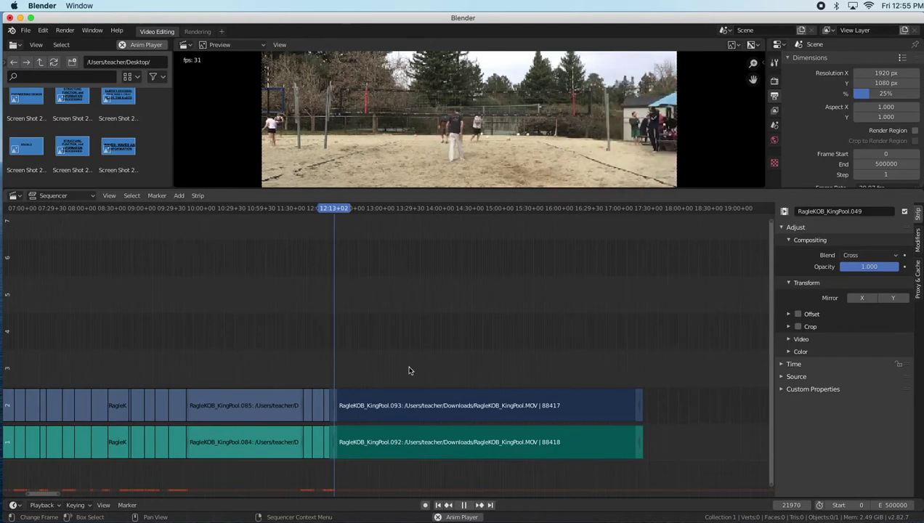
scroll(398, 371, "down", 10)
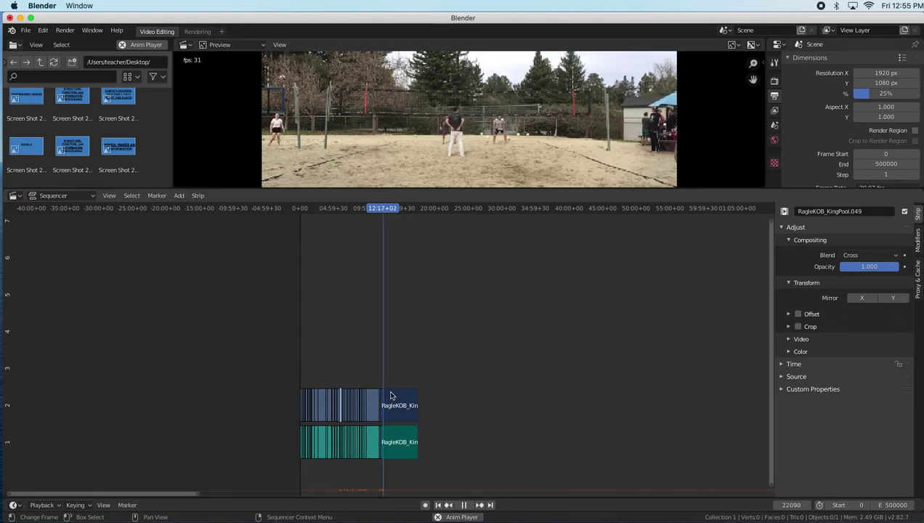
Split both strips at six more cut points from about 12:19 onward.
scroll(390, 396, "up", 10)
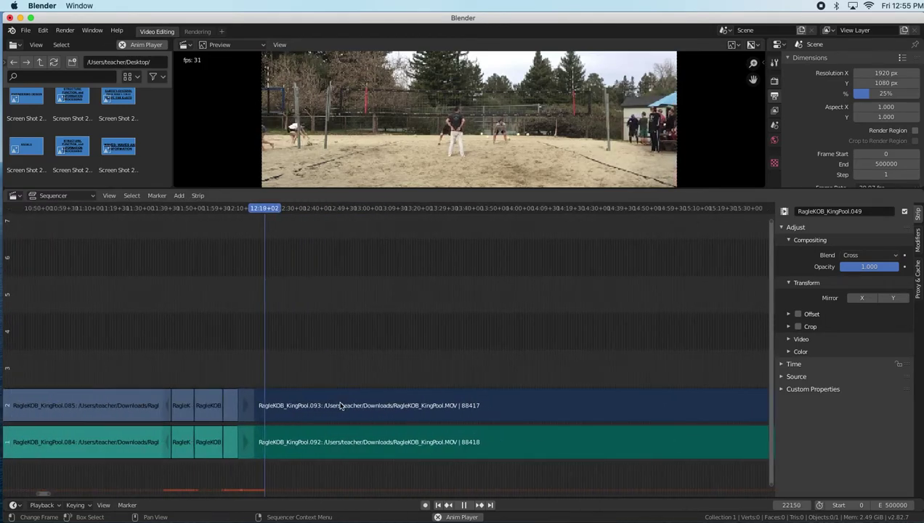
key("k")
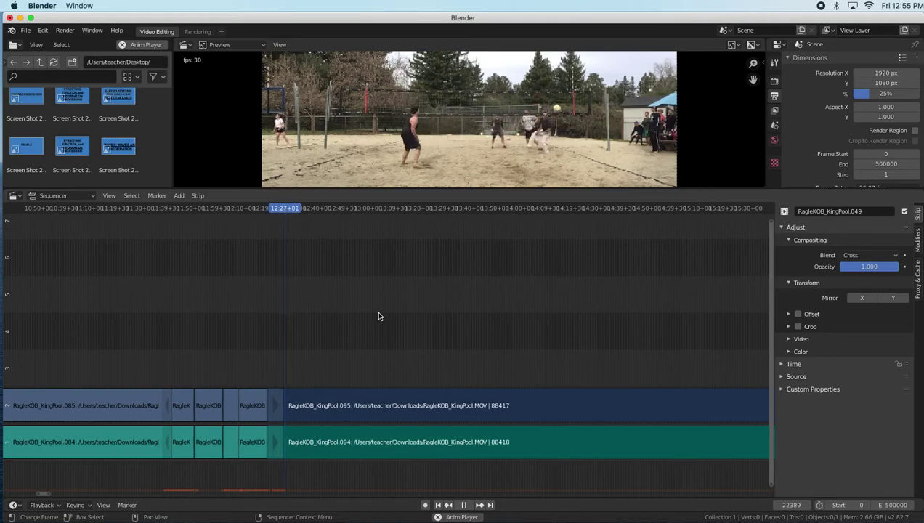
key("k")
left_click_drag(302, 215, 334, 213)
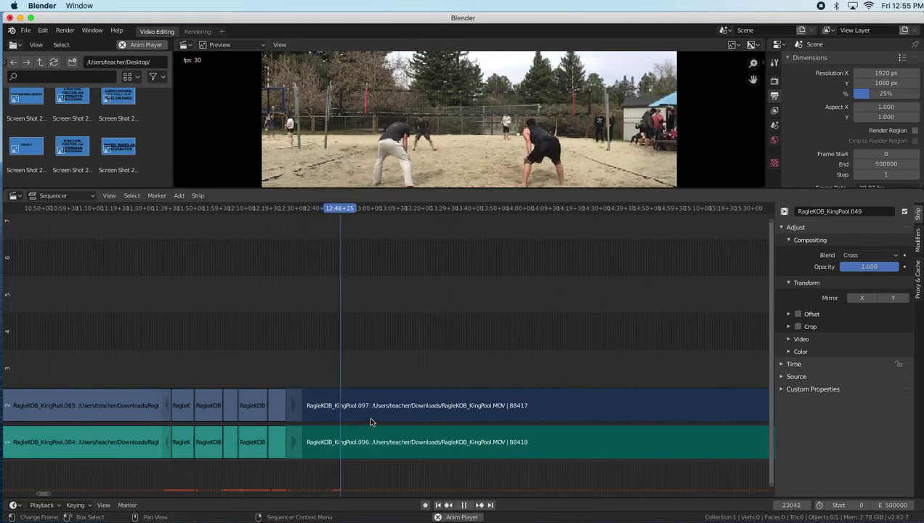
key("k")
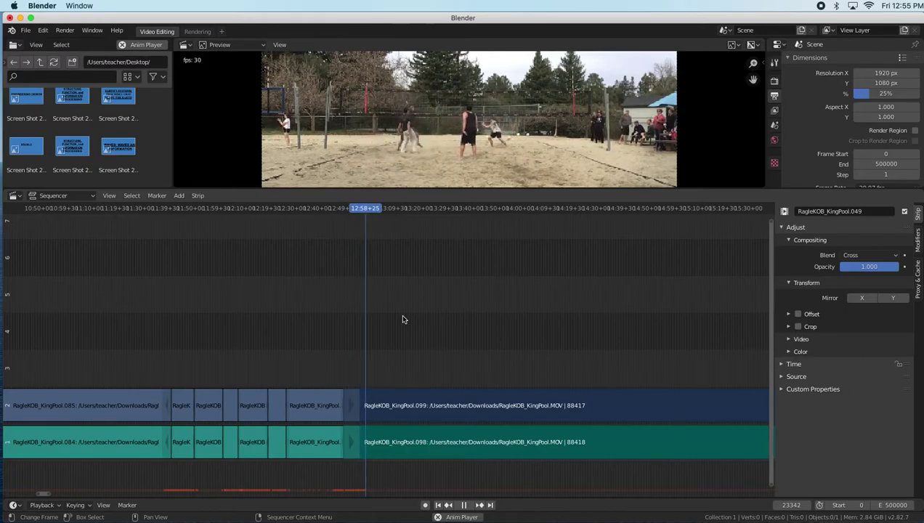
key("k")
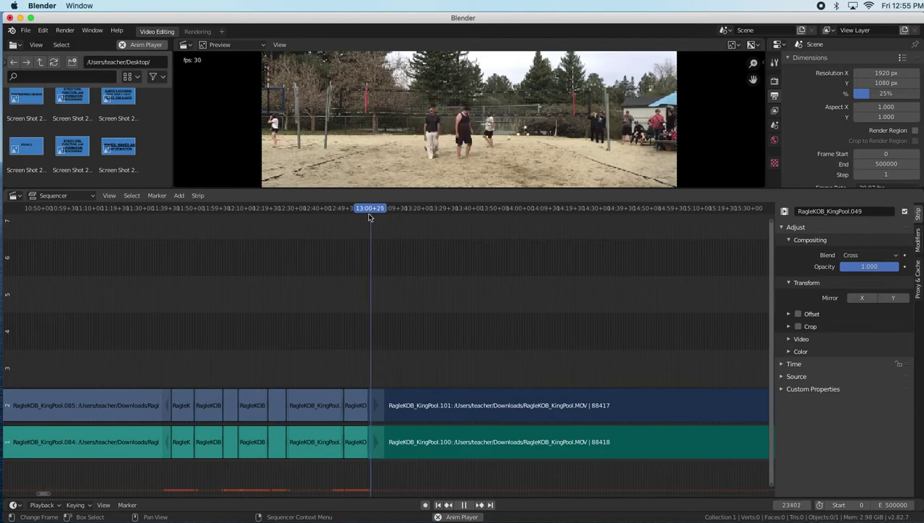
left_click_drag(375, 211, 395, 211)
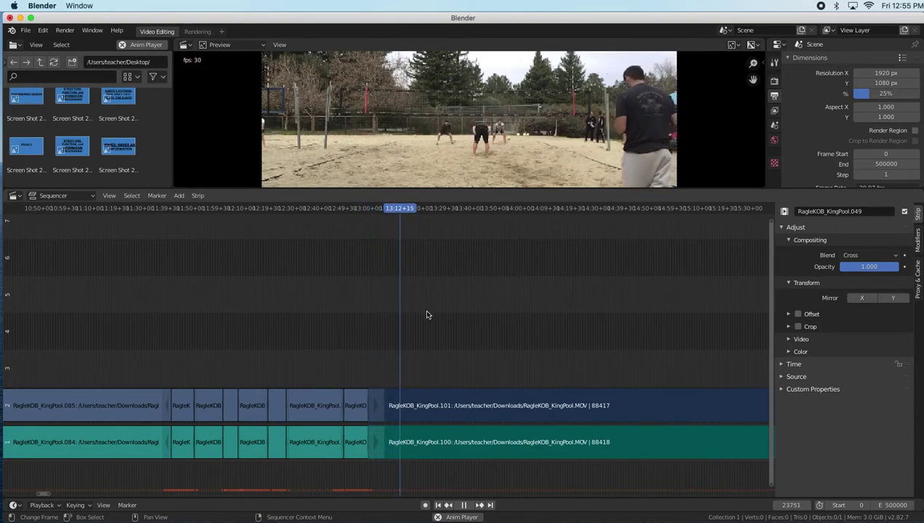
key("k")
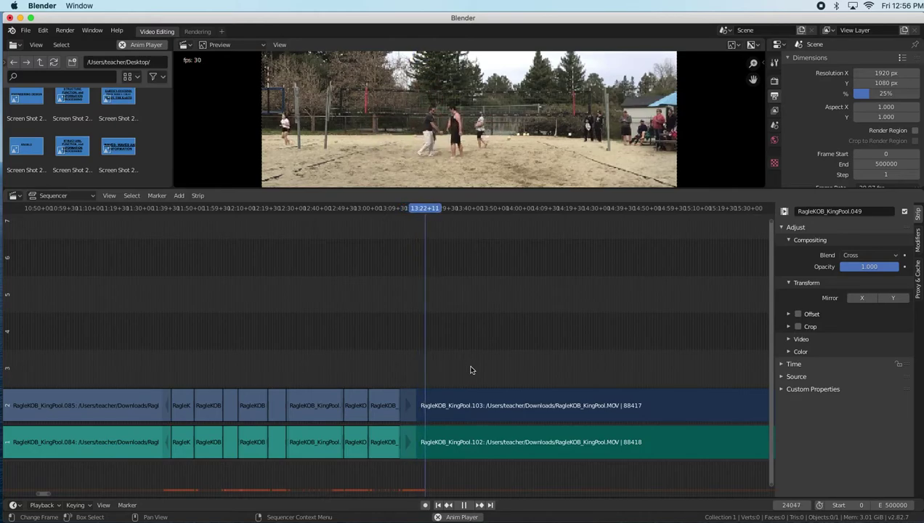
key("k")
Cut both strips four more times from about 13:31 through 14:07.
left_click_drag(437, 210, 456, 233)
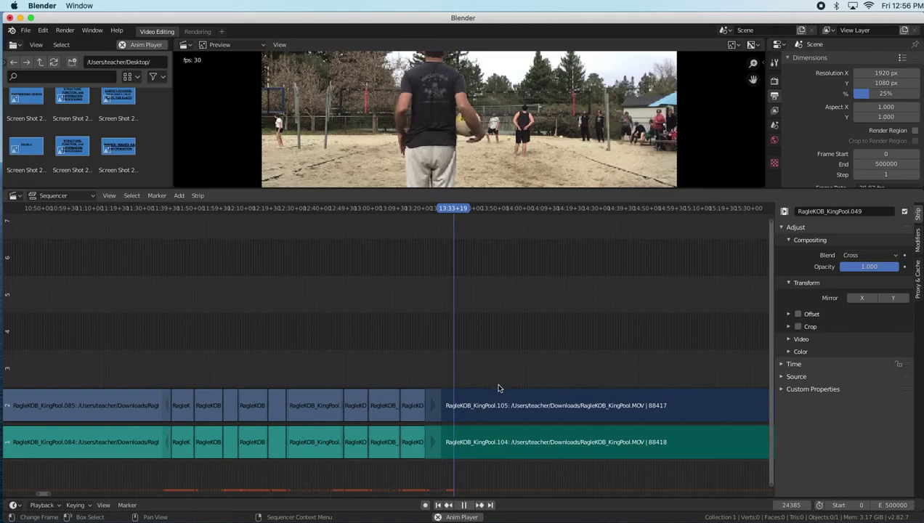
key("k")
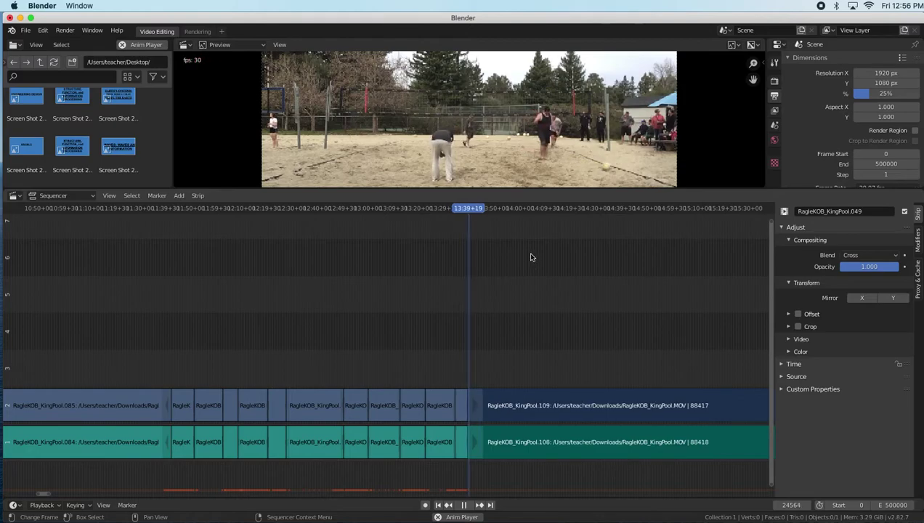
key("k")
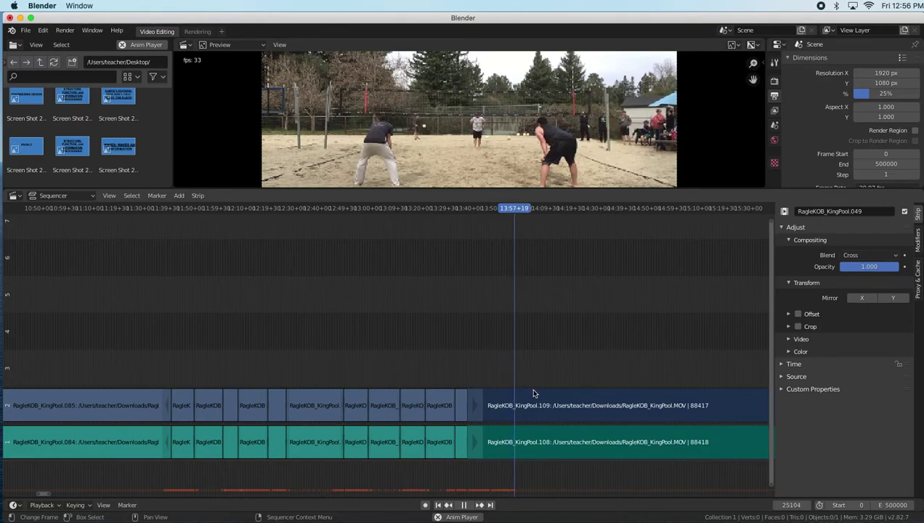
key("k")
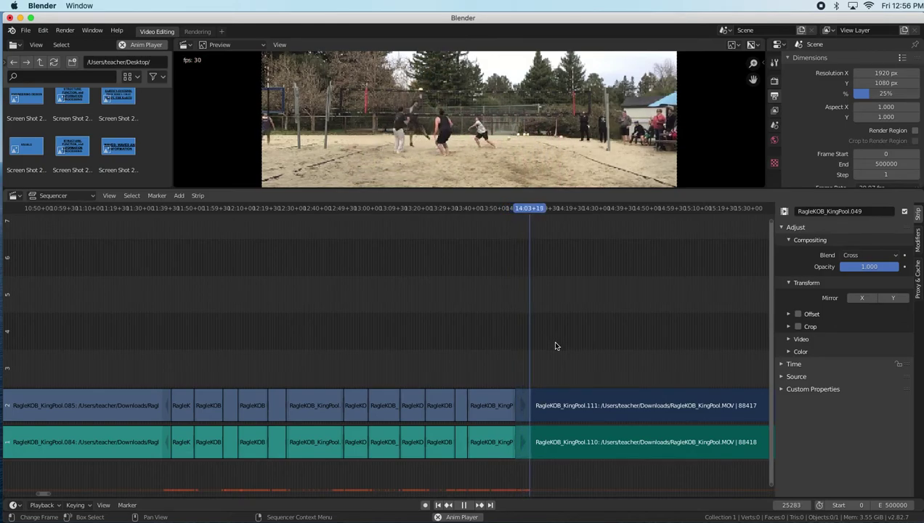
key("k")
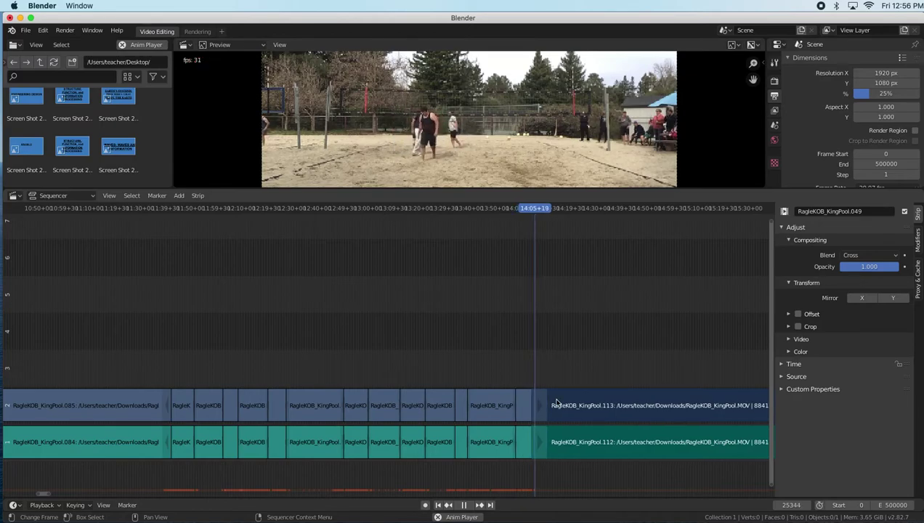
left_click_drag(43, 491, 51, 495)
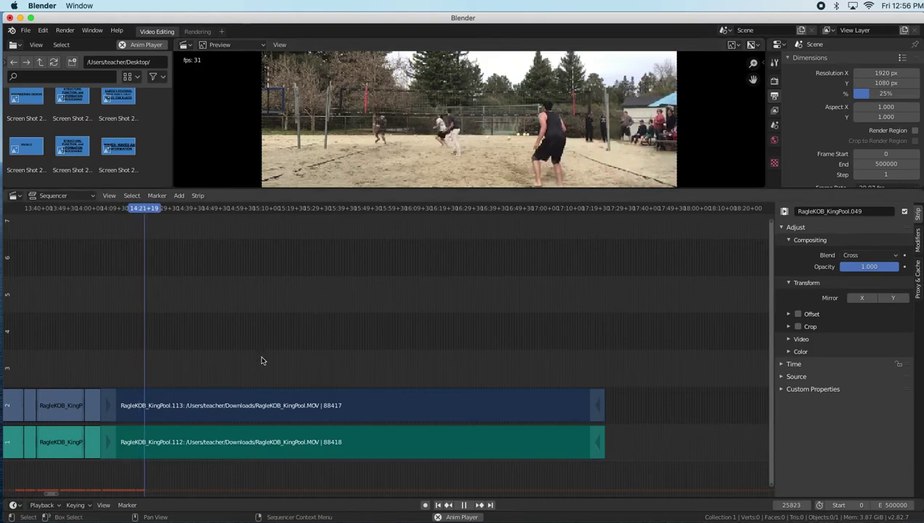
Cut both strips at four more breaks in play after rewinding slightly.
left_click_drag(146, 211, 122, 209)
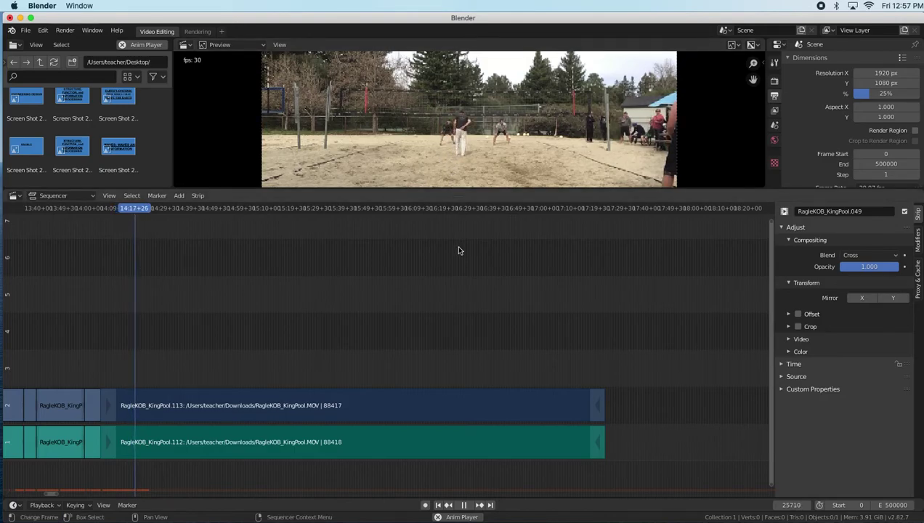
key("k")
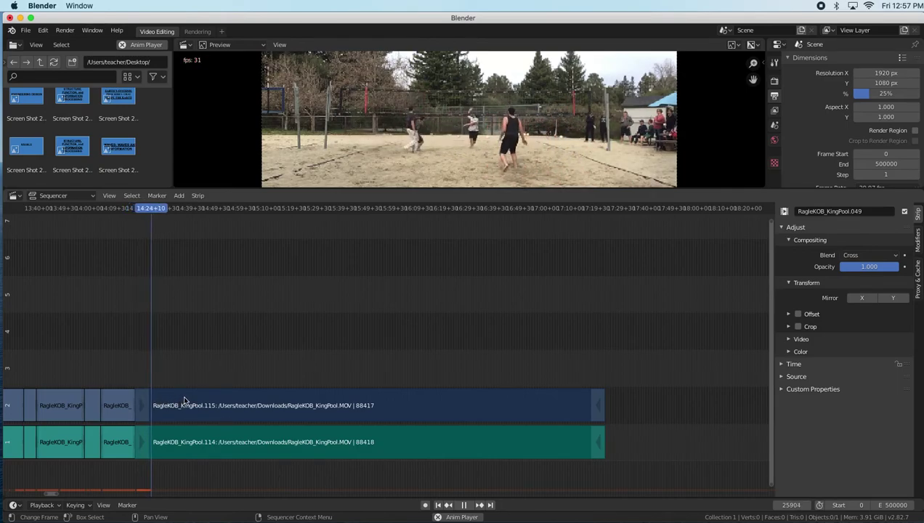
key("k")
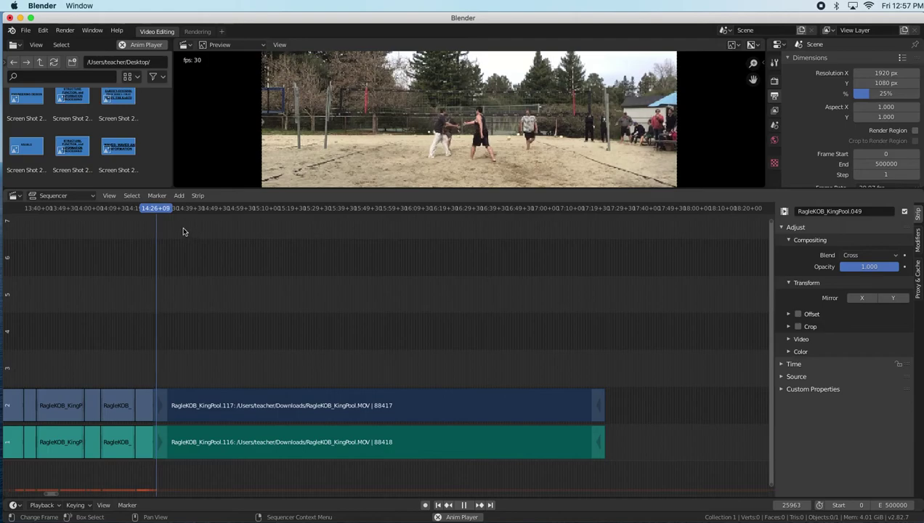
left_click_drag(162, 211, 188, 215)
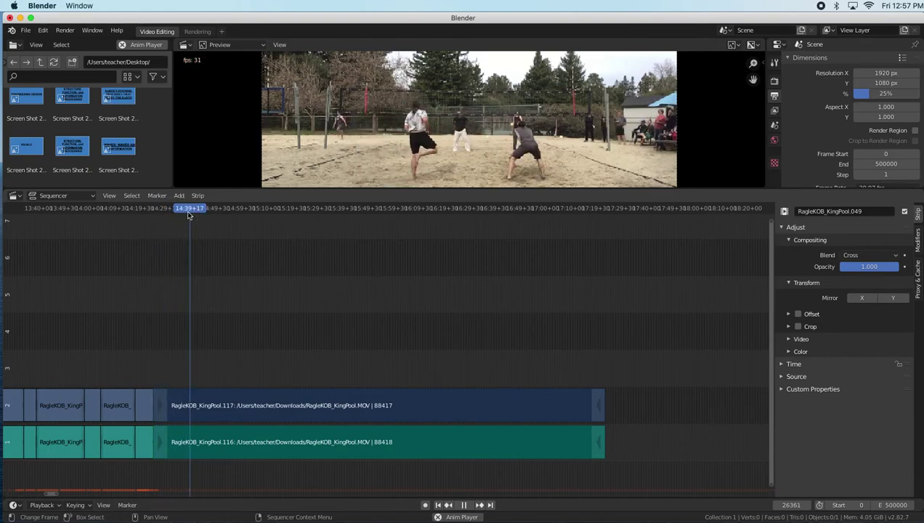
key("k")
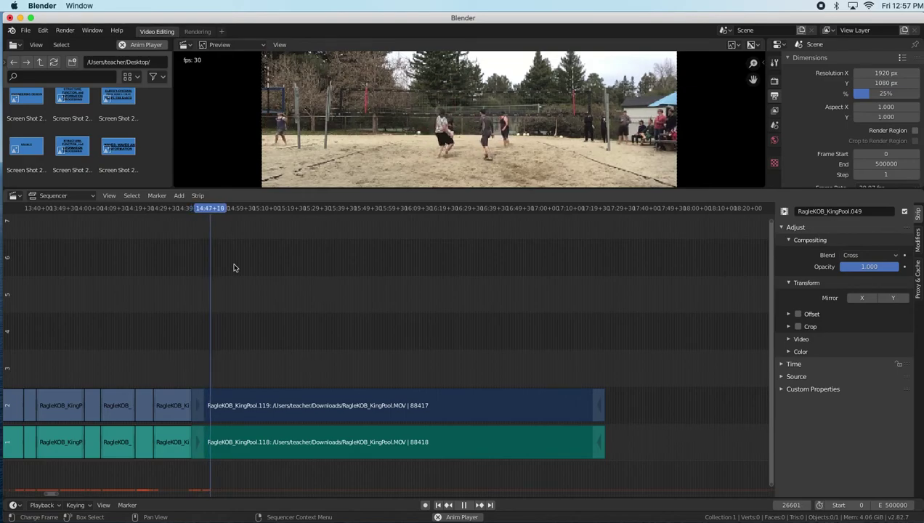
key("k")
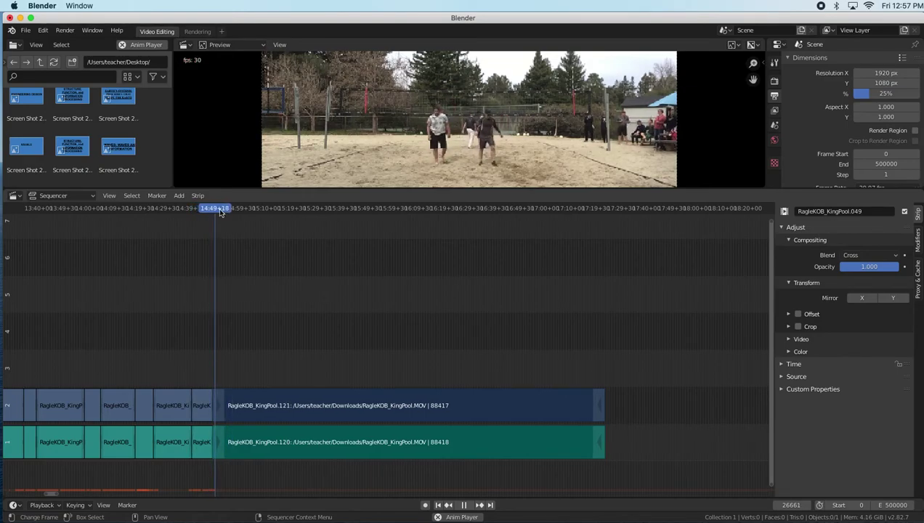
Split both strips at four further rally breaks, reaching about 15:43.
left_click_drag(220, 211, 249, 210)
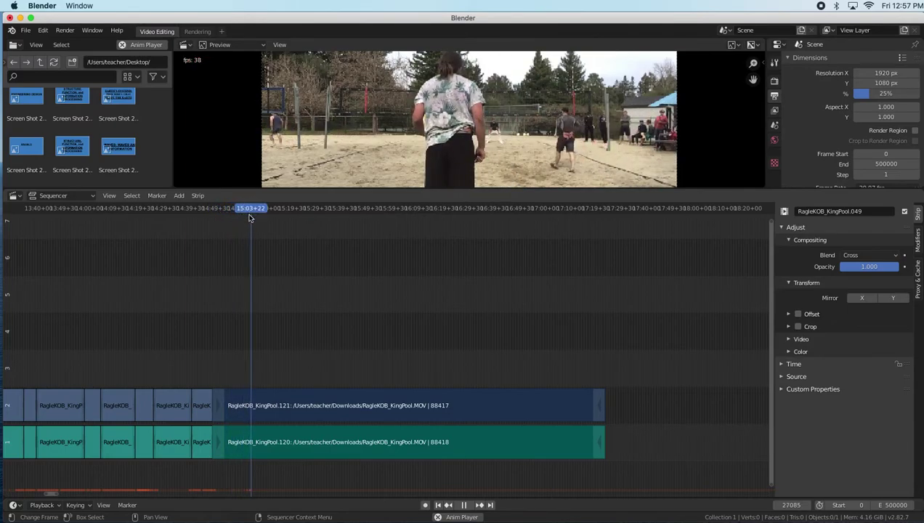
key("k")
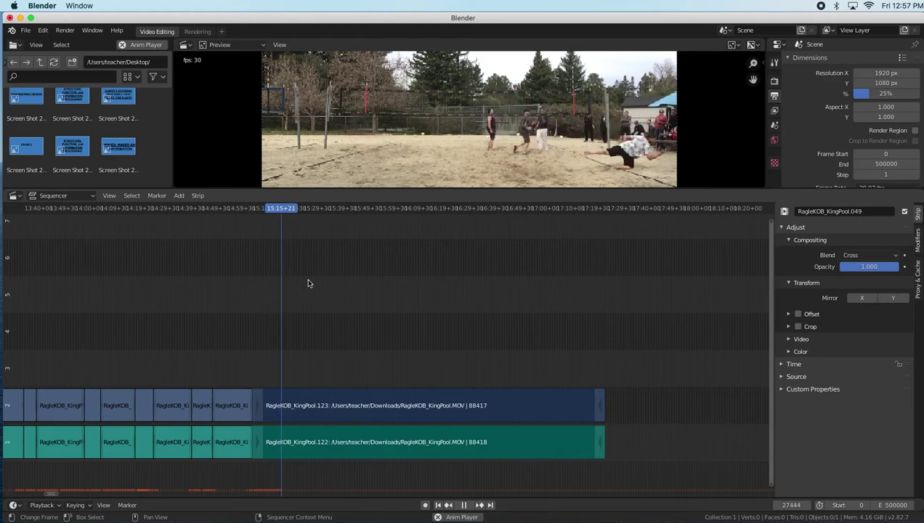
key("k")
left_click_drag(287, 211, 323, 211)
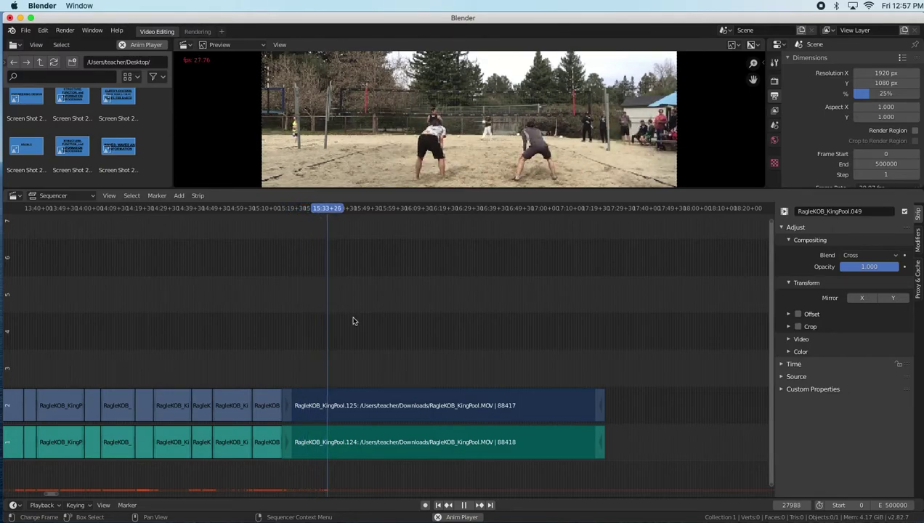
key("k")
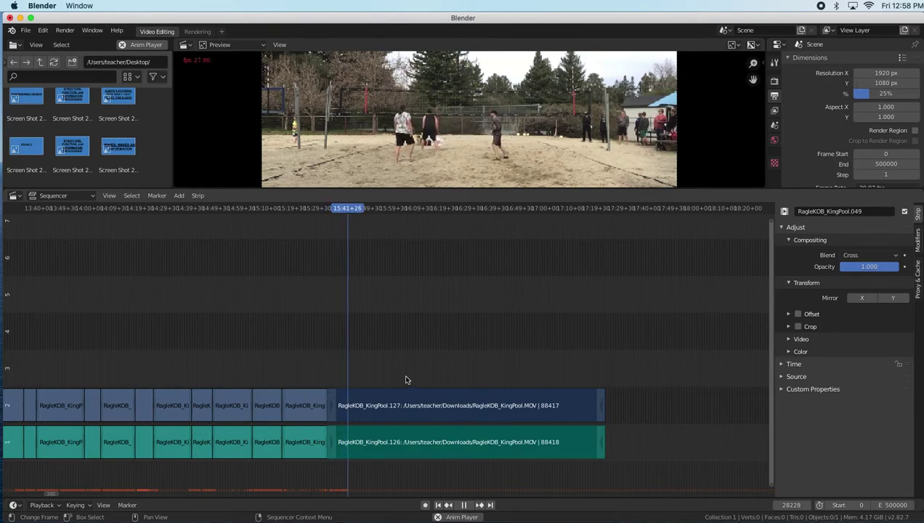
key("k")
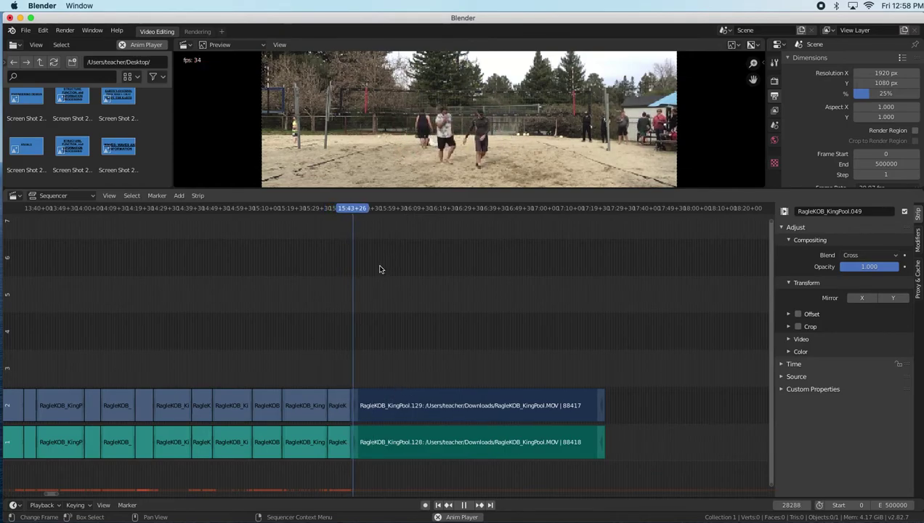
left_click_drag(355, 209, 378, 214)
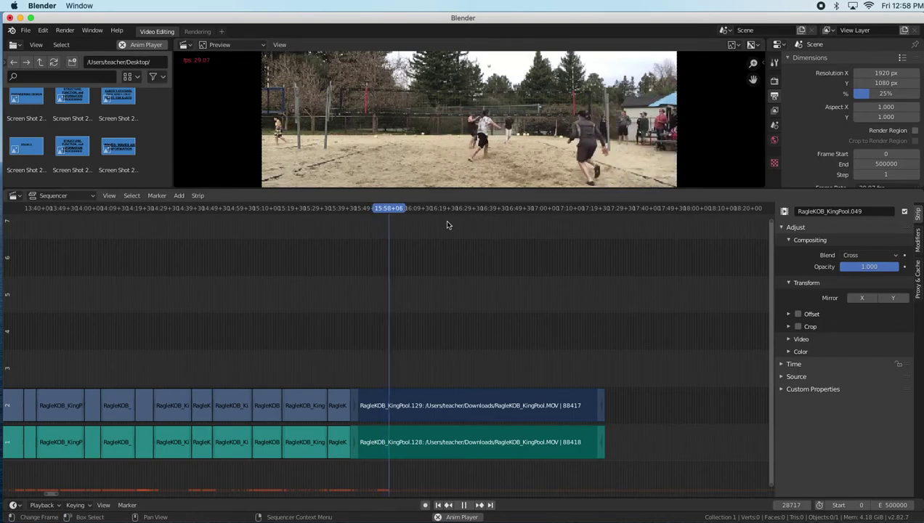
Make the last cuts in both strips through about 17:04, ending near 17:24.
left_click(394, 210)
left_click_drag(394, 211, 376, 213)
key("k")
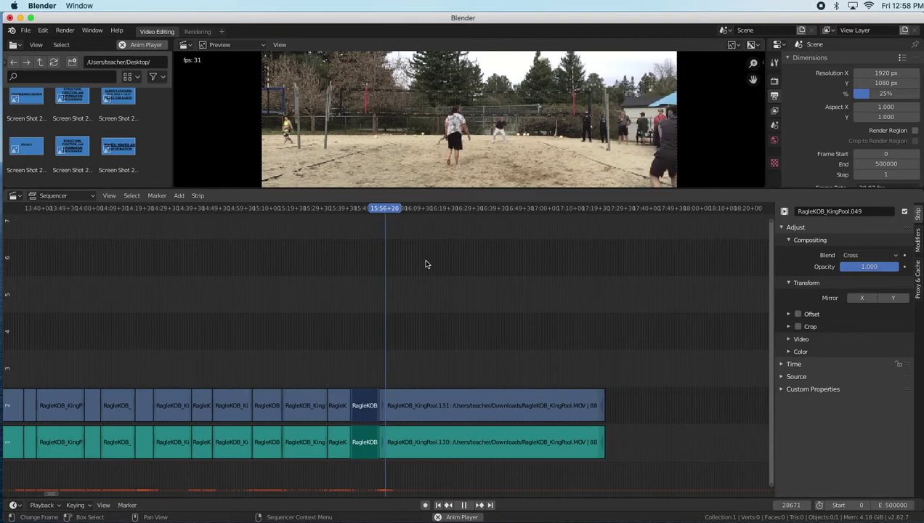
left_click_drag(455, 355, 504, 464)
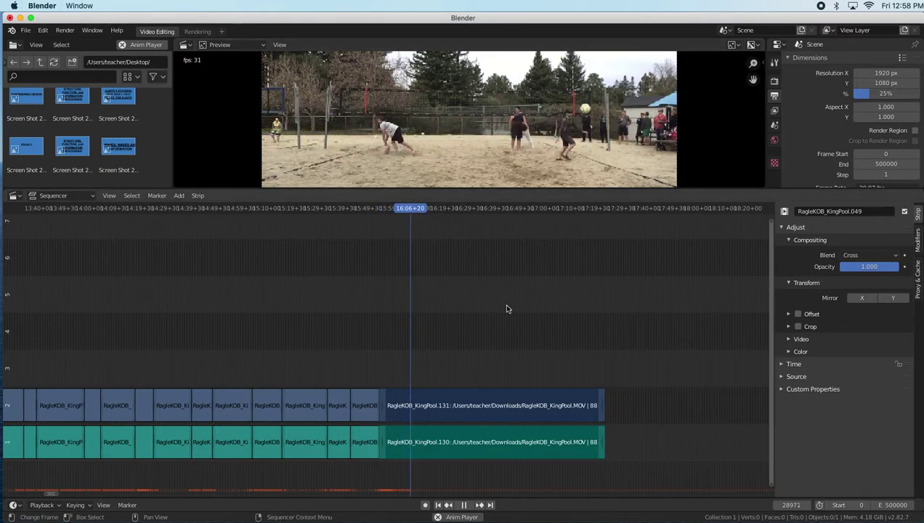
key("k")
left_click_drag(421, 209, 501, 215)
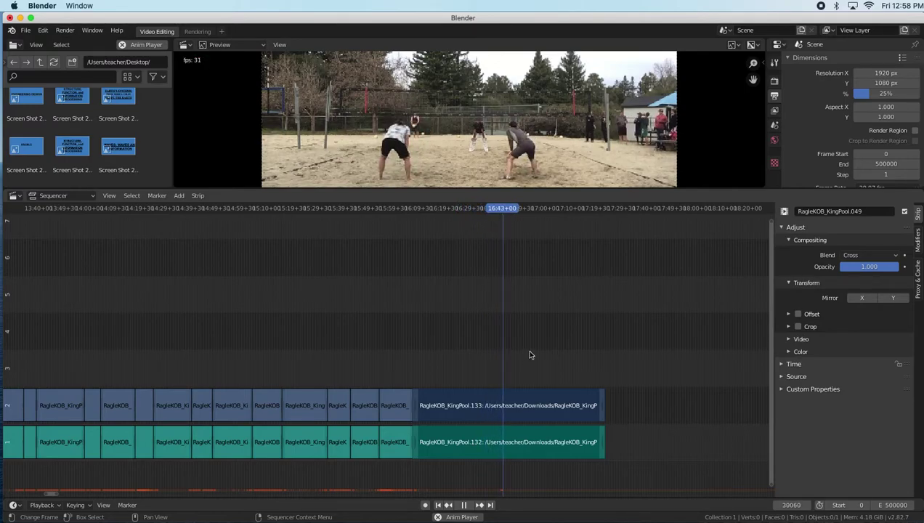
key("k")
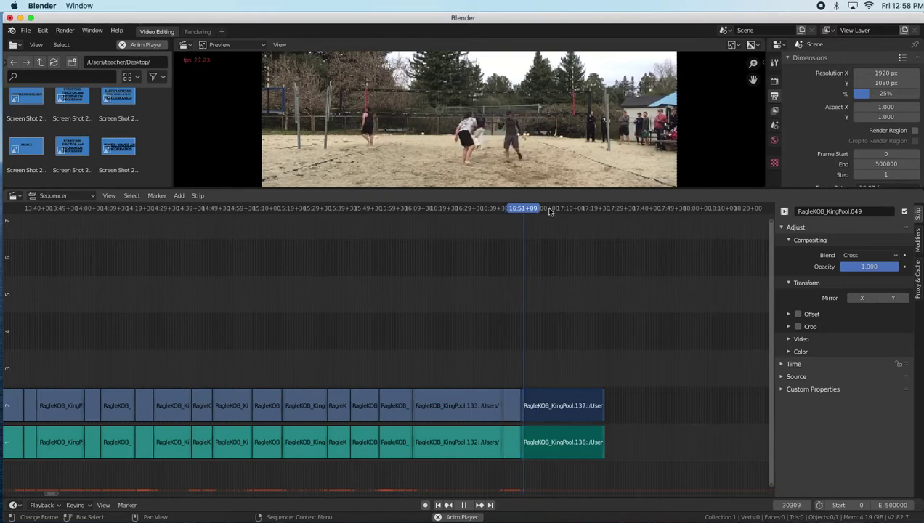
left_click_drag(531, 209, 579, 209)
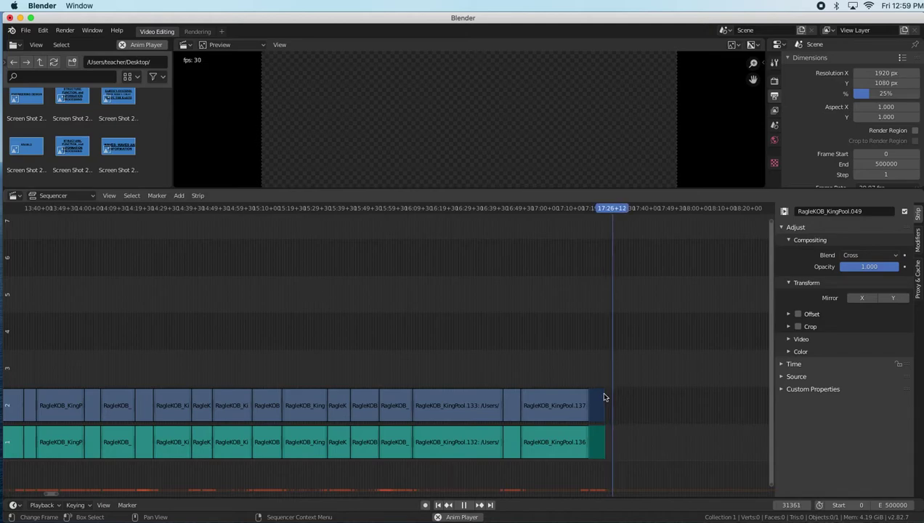
Zoom out, stop playback and return the playhead to frame 0+00.
scroll(675, 379, "down", 10)
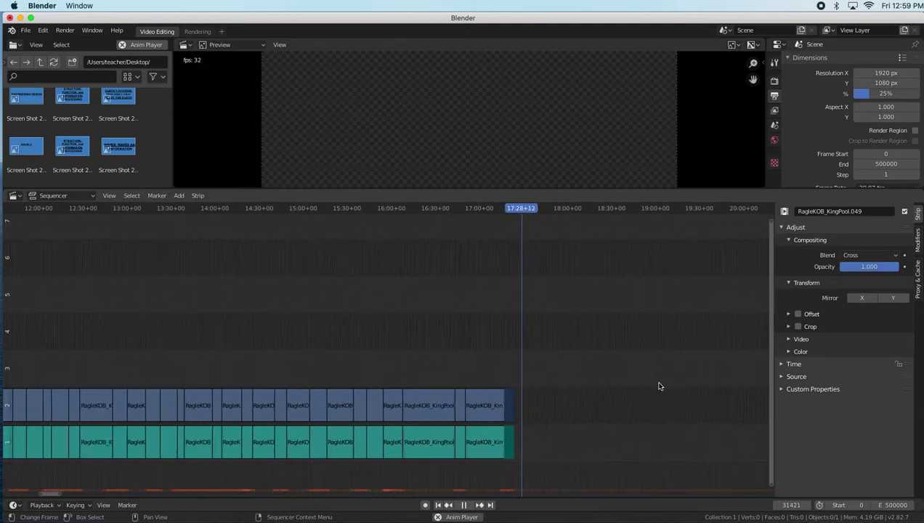
scroll(599, 389, "down", 4)
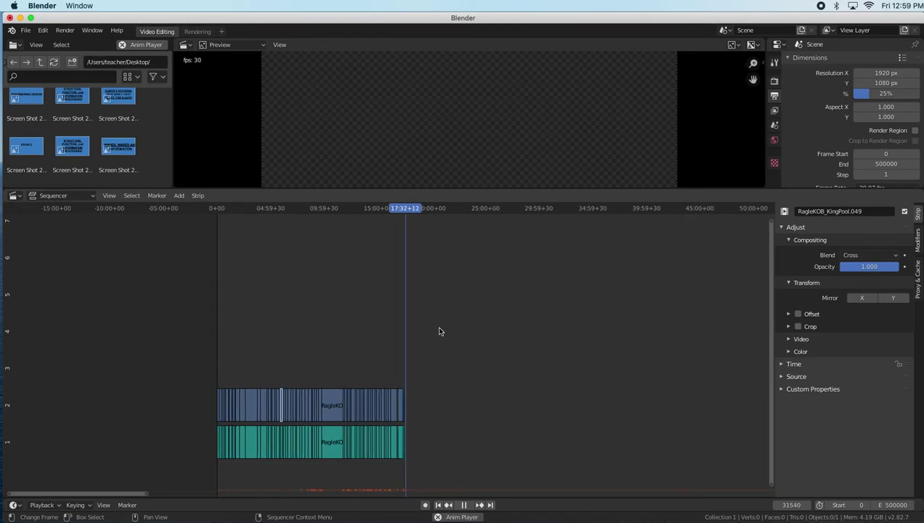
key("space")
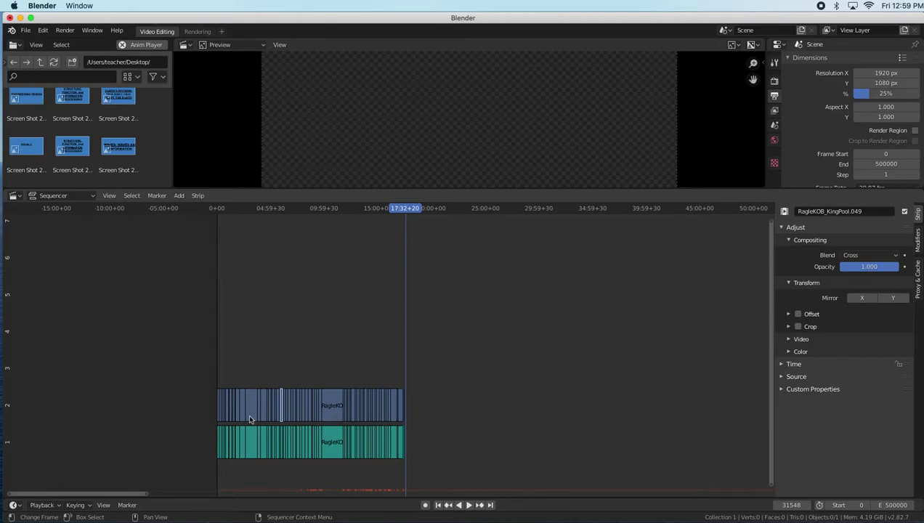
left_click_drag(405, 212, 247, 223)
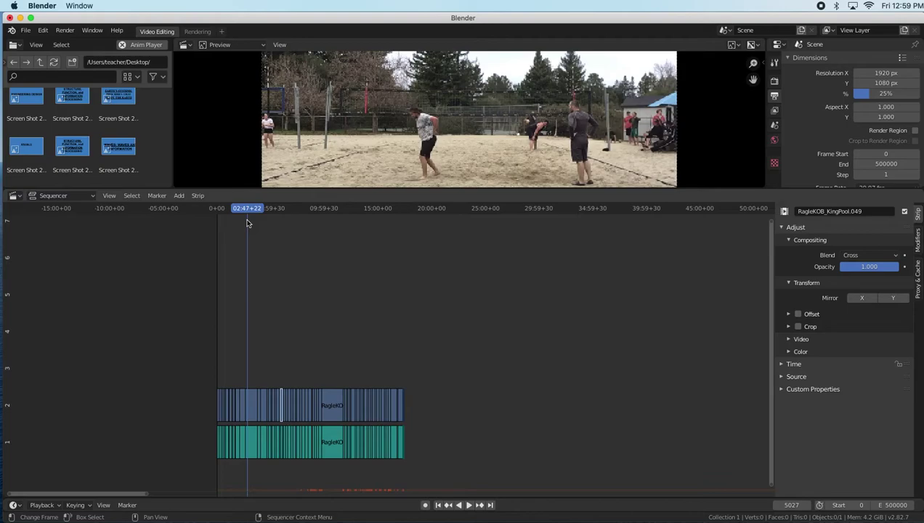
key("space")
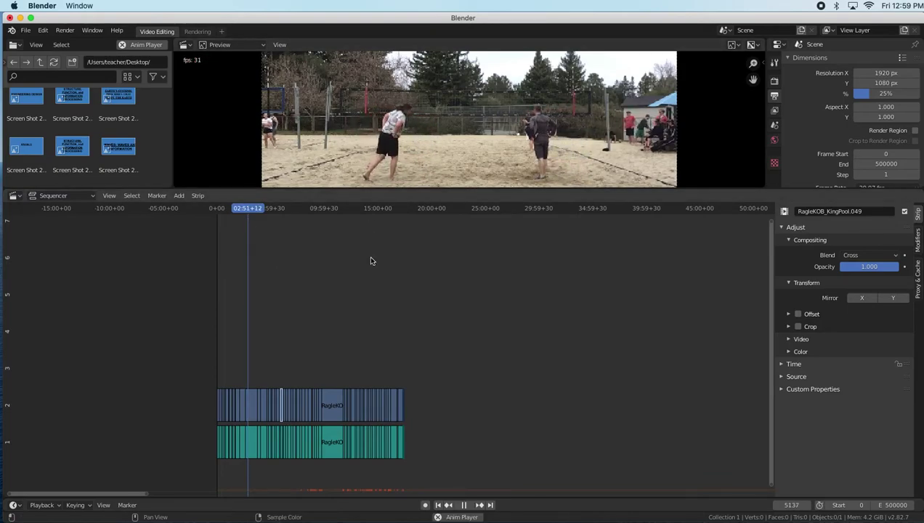
left_click_drag(131, 493, 77, 492)
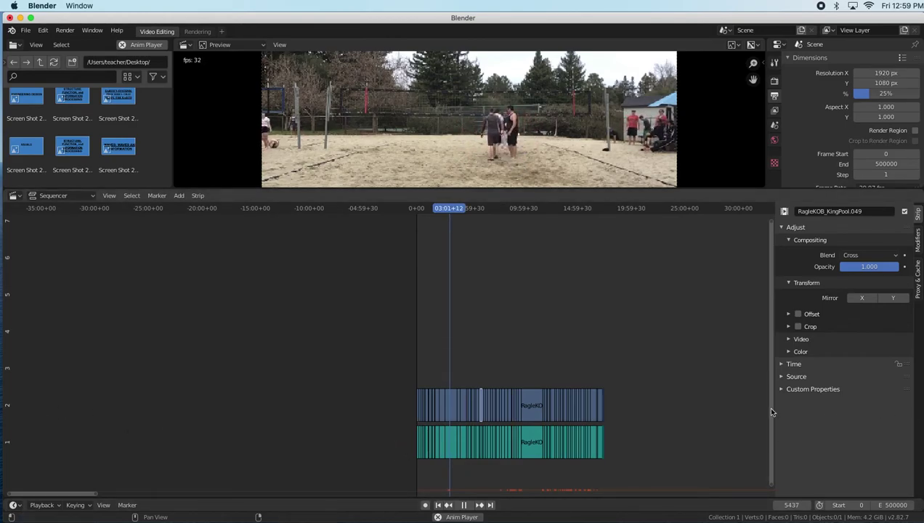
scroll(409, 417, "up", 8)
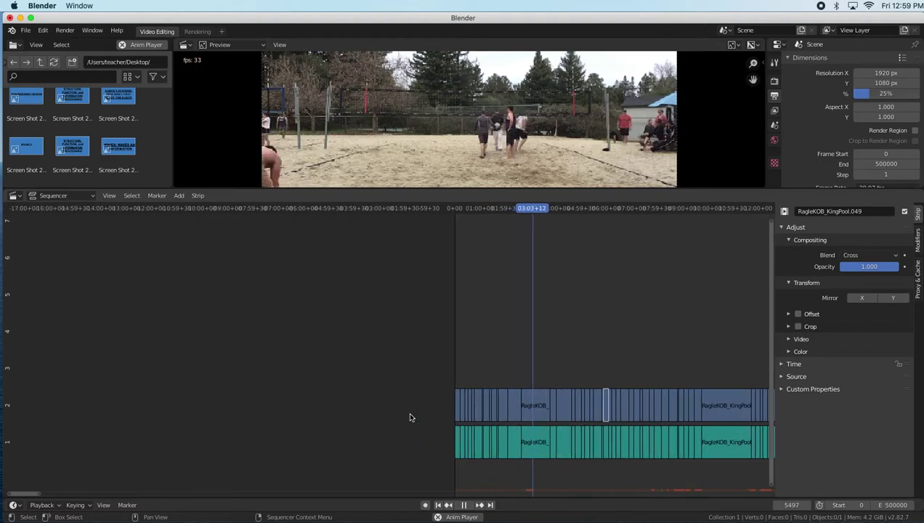
scroll(410, 417, "up", 2)
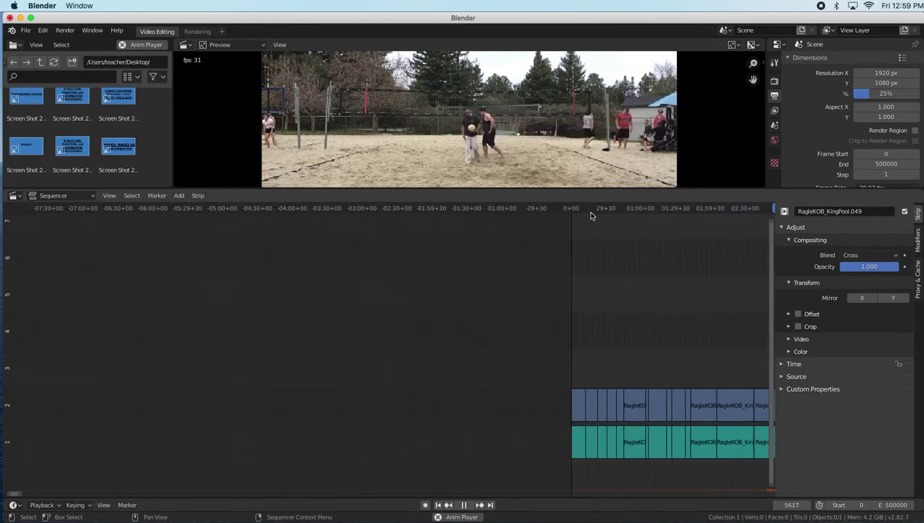
left_click(568, 210)
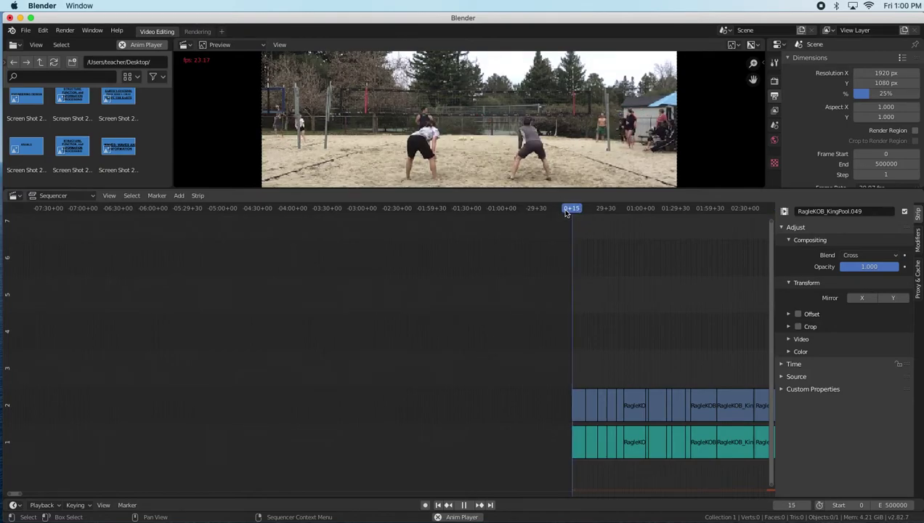
key("Escape")
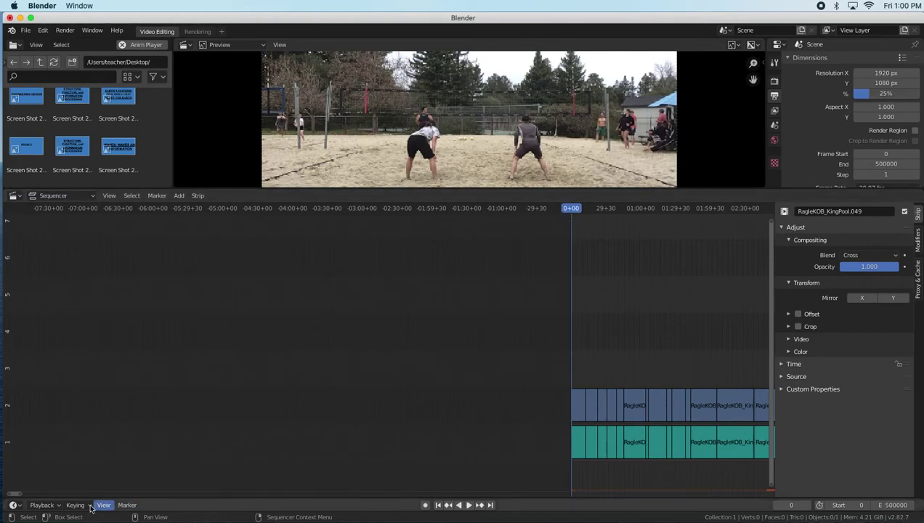
left_click_drag(14, 500, 22, 499)
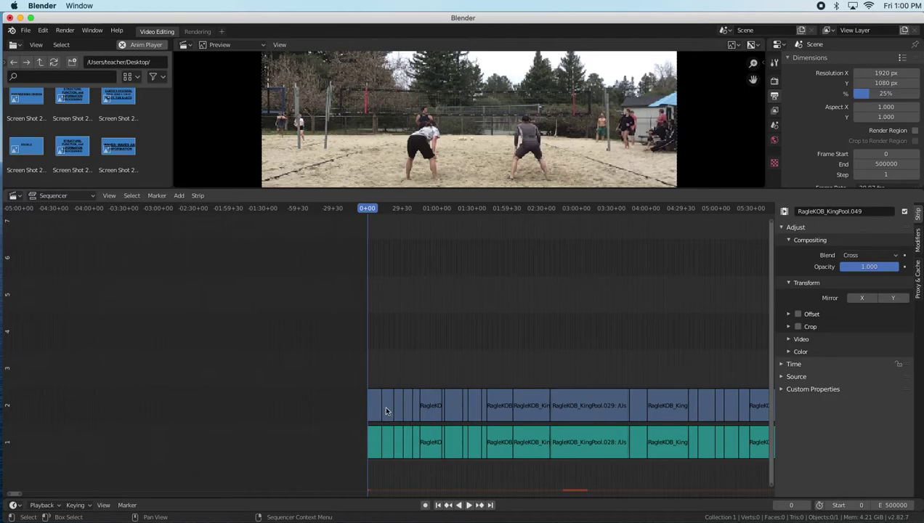
Select the second and fourth strip pairs plus the KingPool.013/.012 and .017/.016 pairs.
scroll(386, 411, "up", 5)
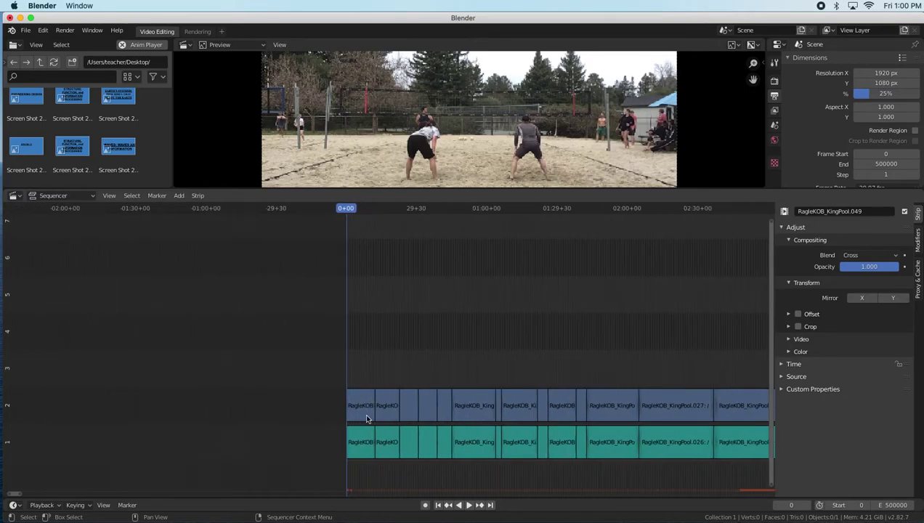
scroll(366, 419, "up", 6)
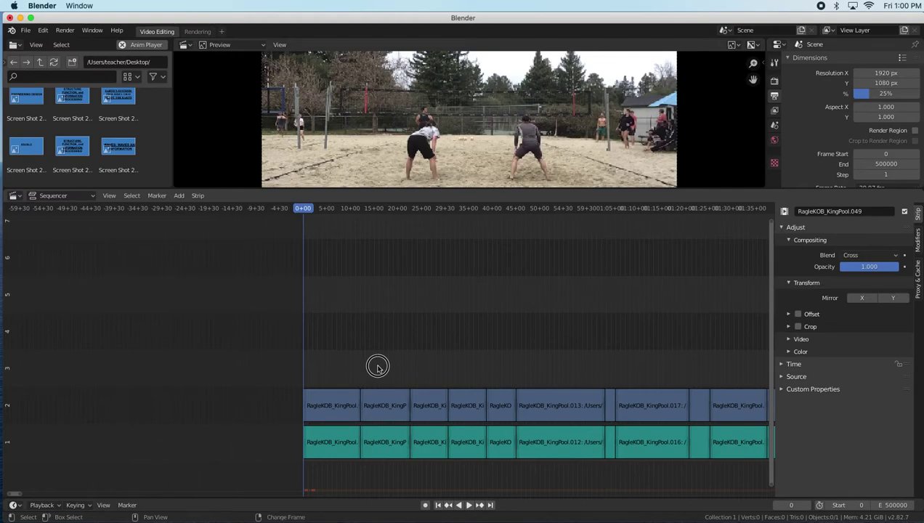
left_click_drag(378, 378, 398, 471)
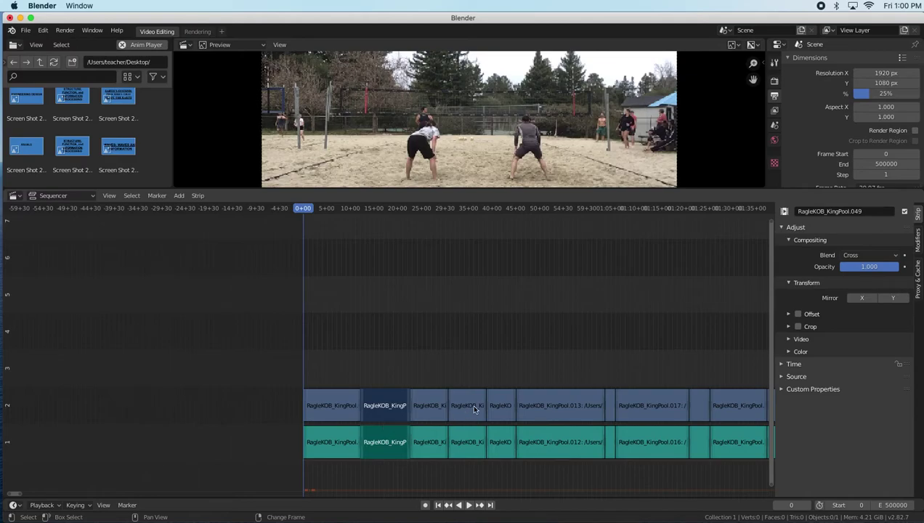
left_click_drag(458, 379, 482, 477)
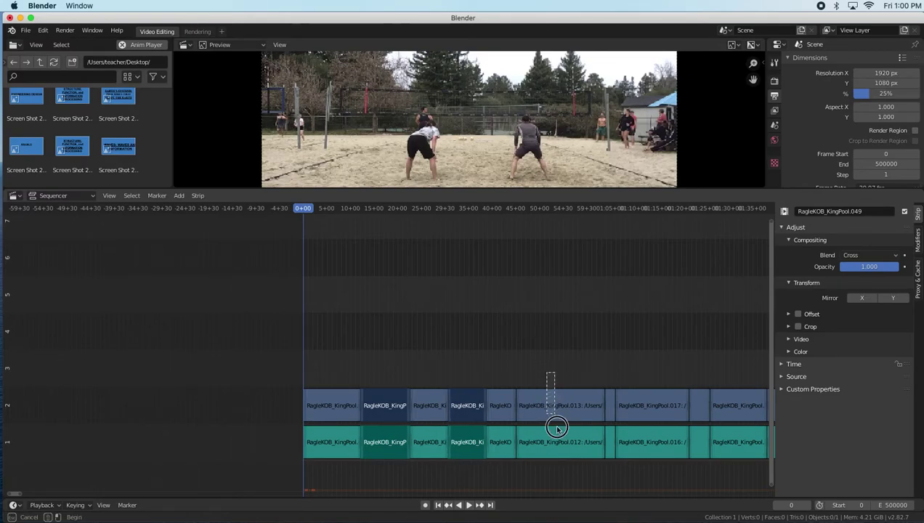
left_click_drag(555, 422, 585, 455)
left_click_drag(639, 374, 664, 482)
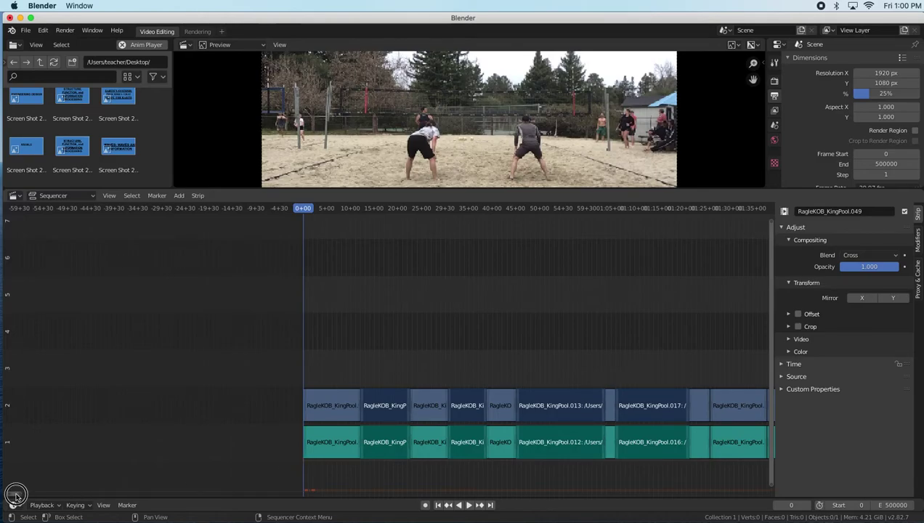
Add the next unwanted pair plus KingPool.025/.024 and .029/.028 to the selection.
scroll(14, 494, "right", 15)
left_click_drag(191, 373, 215, 479)
left_click_drag(293, 386, 327, 462)
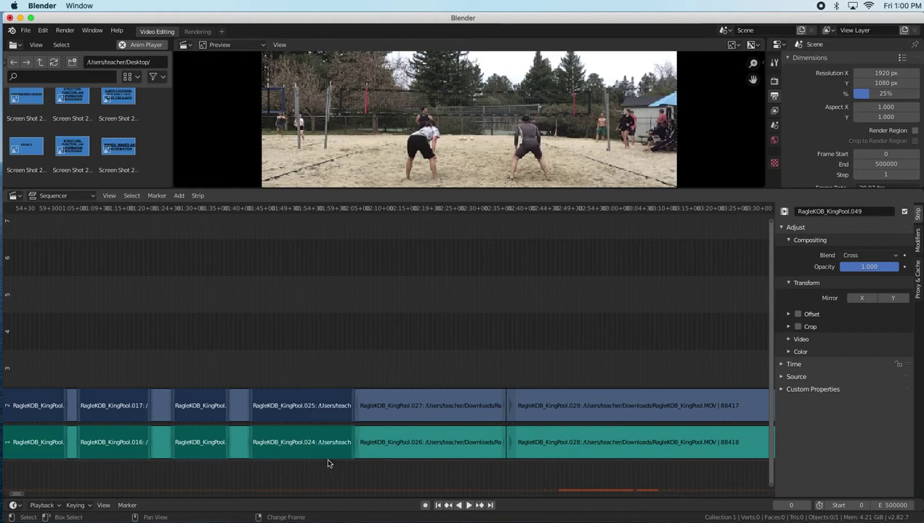
left_click_drag(553, 384, 597, 469)
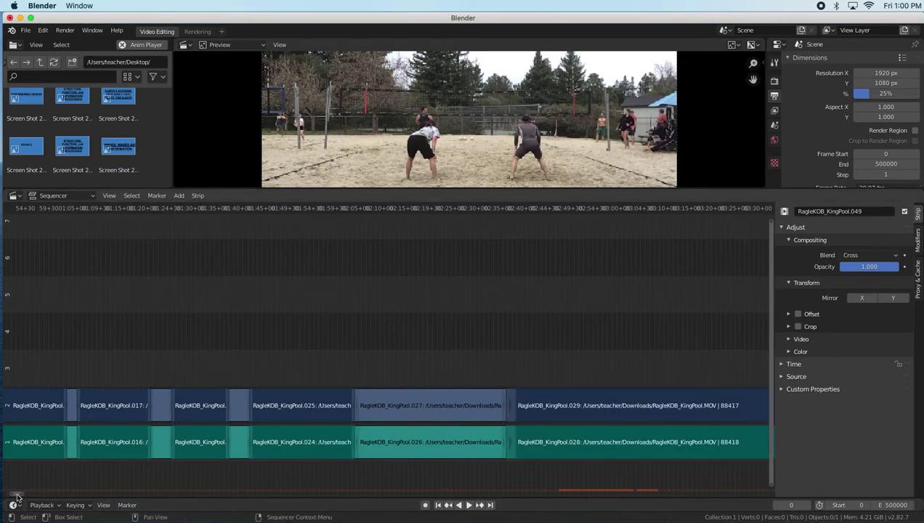
Add KingPool.033/.032, .037/.036, .045/.044, .049 and neighbouring unwanted pairs to the selection.
scroll(18, 497, "right", 15)
left_click_drag(152, 387, 195, 472)
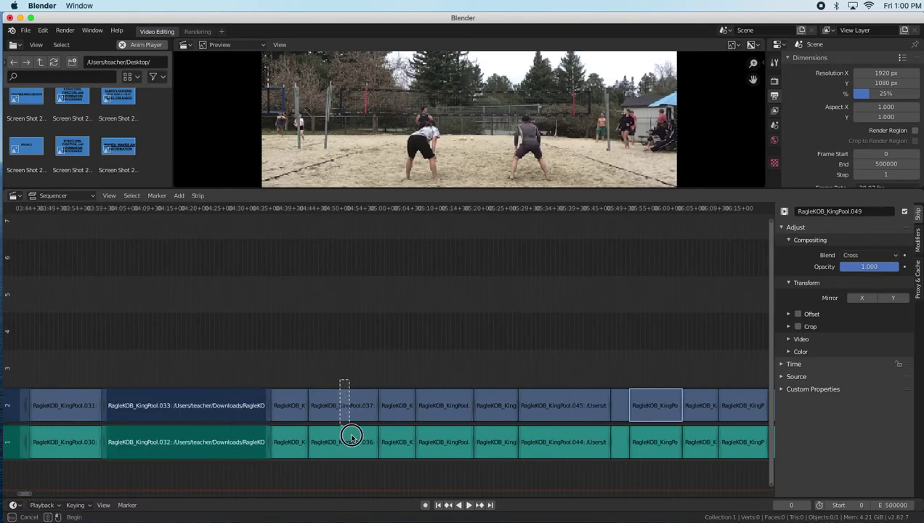
left_click_drag(350, 432, 361, 472)
left_click_drag(461, 462, 462, 464)
left_click_drag(547, 373, 574, 468)
left_click_drag(637, 378, 671, 482)
left_click_drag(725, 379, 748, 479)
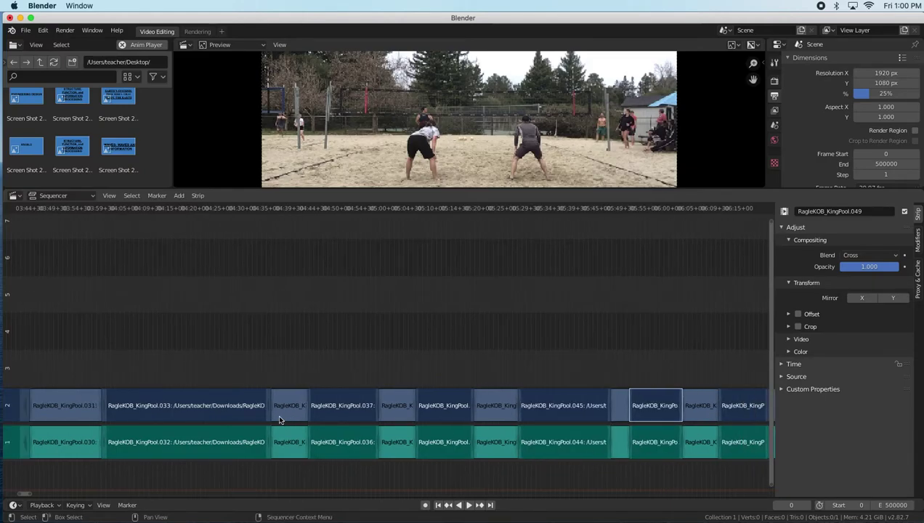
Add five more unwanted KingPool strip pairs further along the timeline to the selection.
scroll(279, 419, "down", 3)
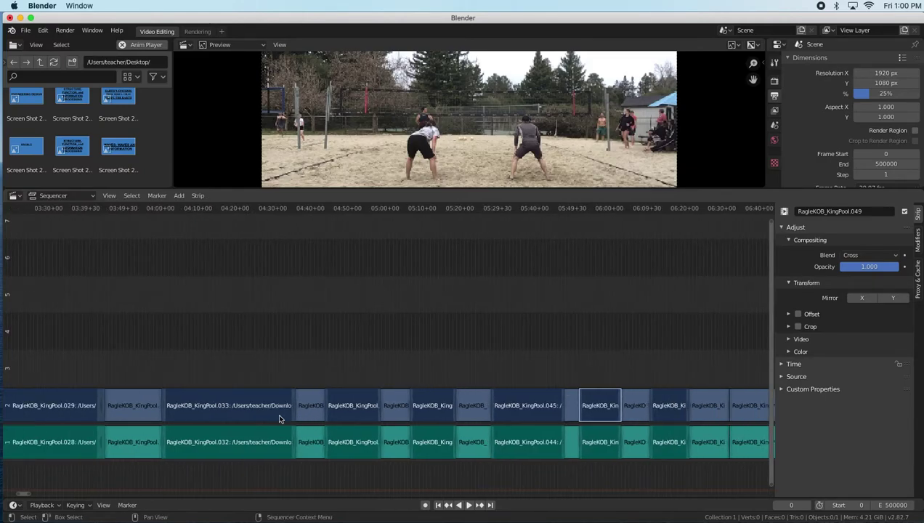
left_click(25, 494)
left_click_drag(27, 495, 30, 495)
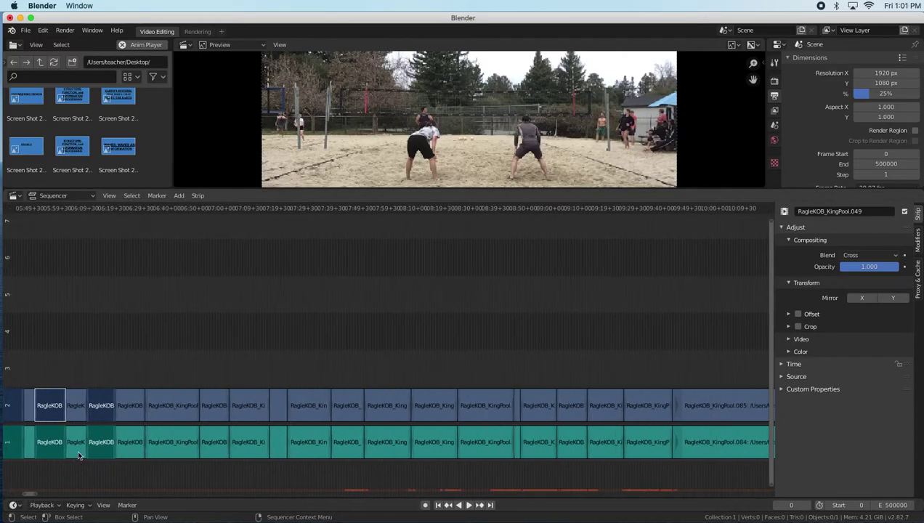
left_click_drag(164, 382, 178, 468)
left_click_drag(244, 381, 273, 472)
left_click_drag(305, 377, 321, 467)
left_click_drag(375, 378, 394, 466)
left_click_drag(479, 381, 497, 476)
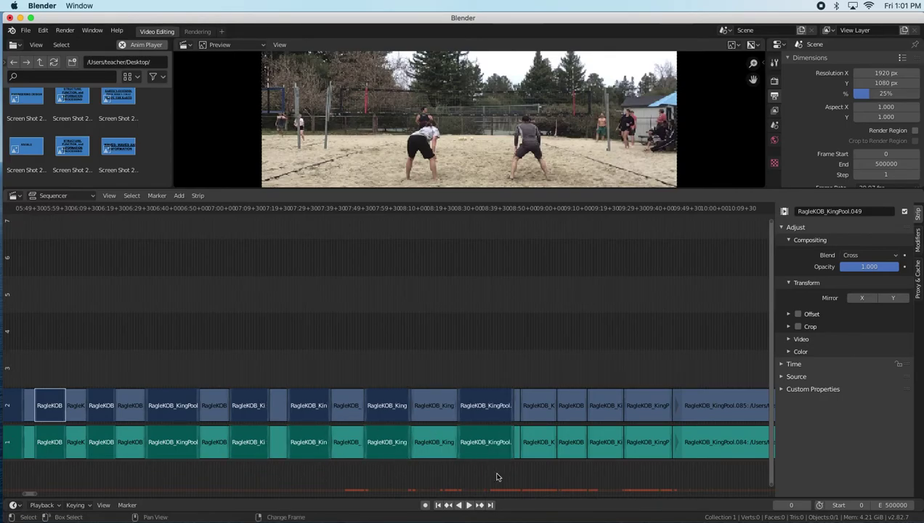
Add the remaining unwanted channel 1 and 2 strips in view to the selection.
left_click_drag(546, 399, 547, 462)
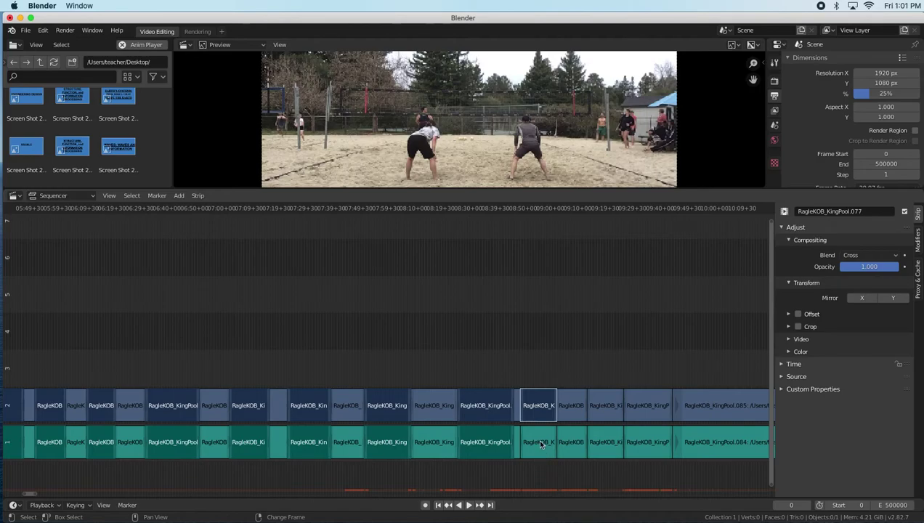
left_click(540, 444)
left_click_drag(594, 374, 613, 470)
left_click_drag(694, 379, 702, 473)
key("c")
key("Escape")
scroll(42, 497, "right", 15)
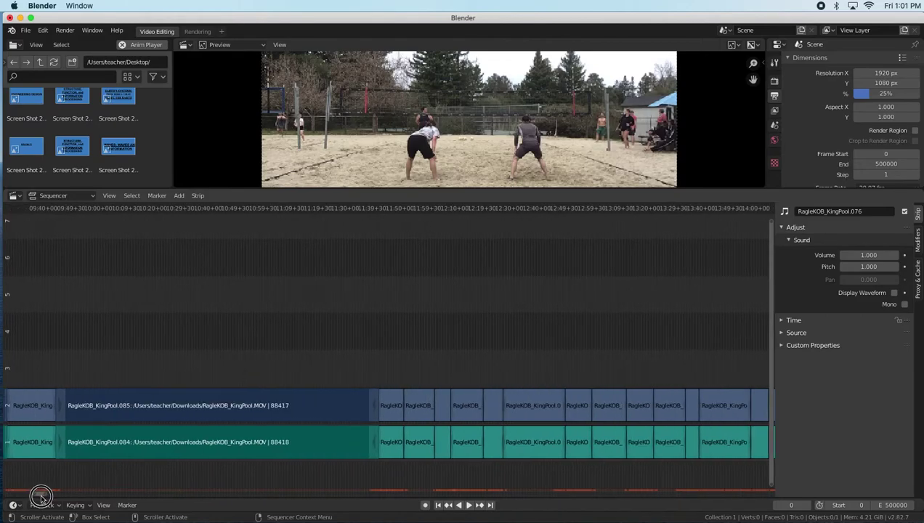
Circle-select the unwanted strip pairs further right, including KingPool.104 and the Ki and Kin pairs.
scroll(43, 496, "right", 6)
key("c")
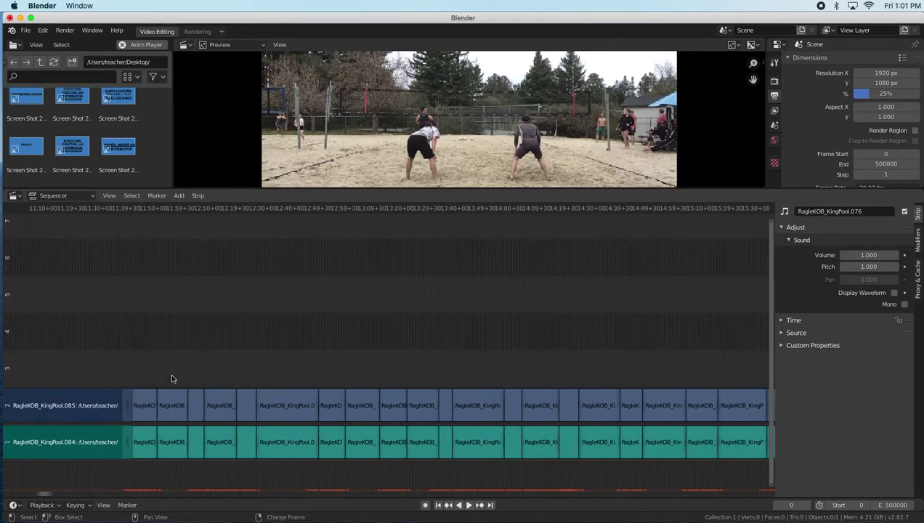
left_click(165, 473)
key("c")
left_click(223, 466)
key("c")
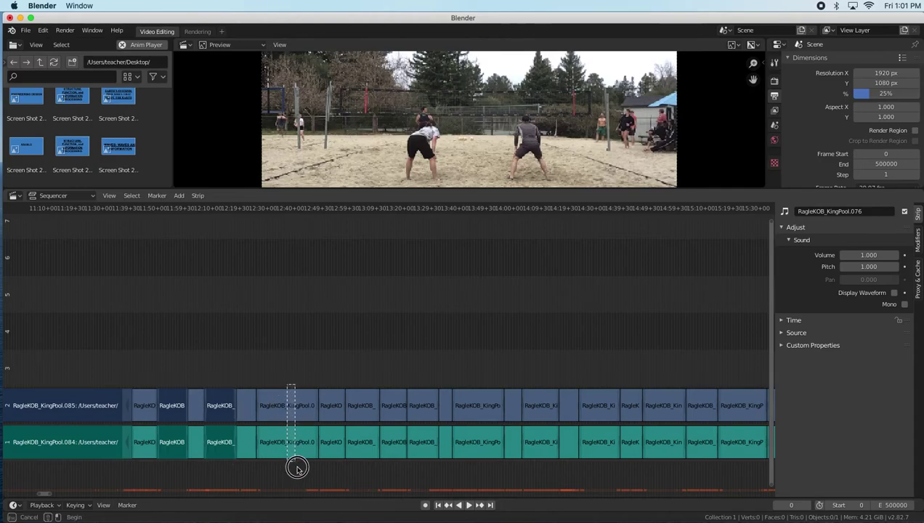
left_click(294, 466)
key("c")
left_click(373, 472)
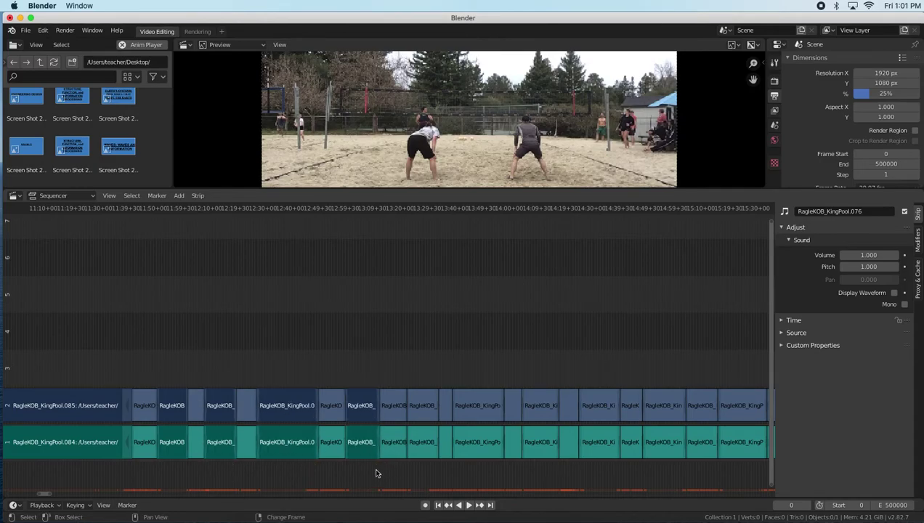
key("c")
left_click(422, 442)
key("c")
left_click(488, 468)
key("c")
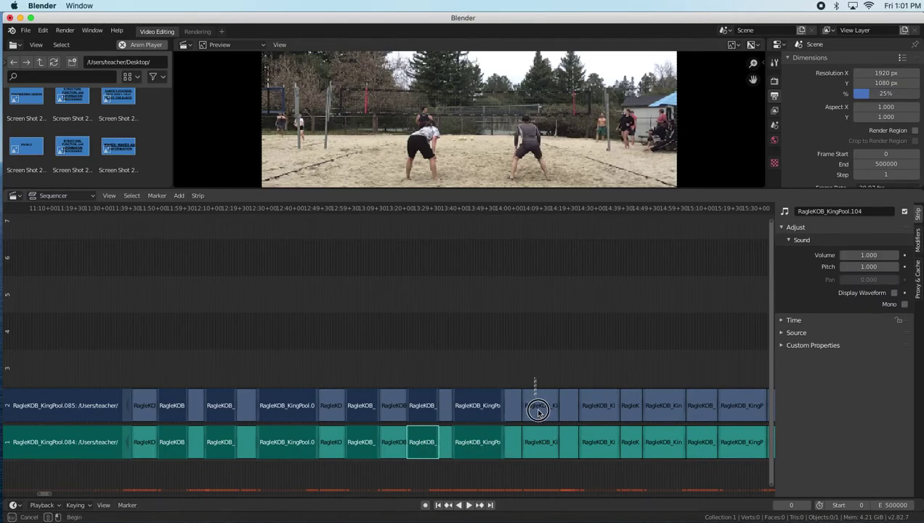
left_click(546, 468)
key("c")
left_click(605, 466)
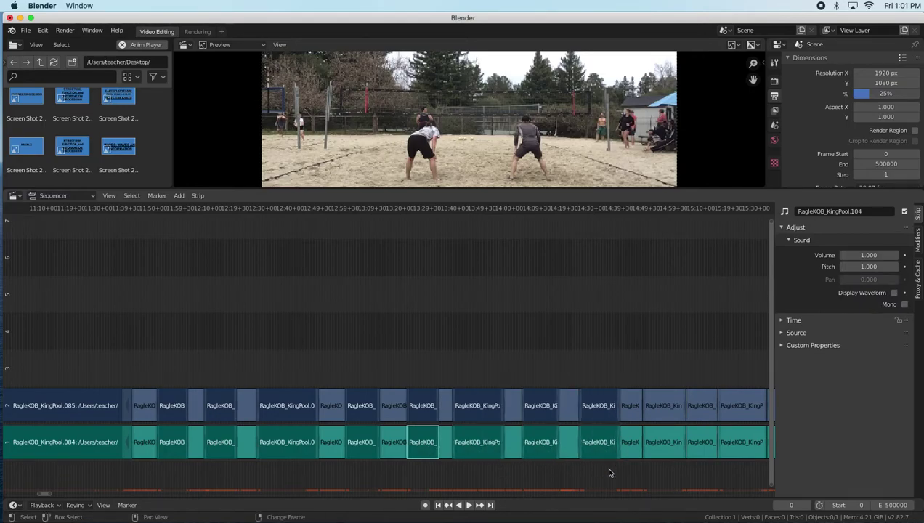
key("c")
left_click(669, 467)
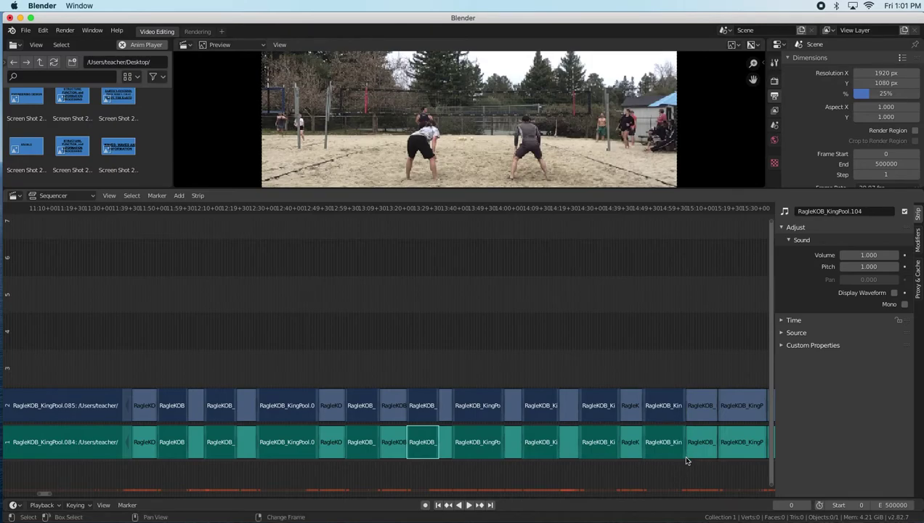
key("c")
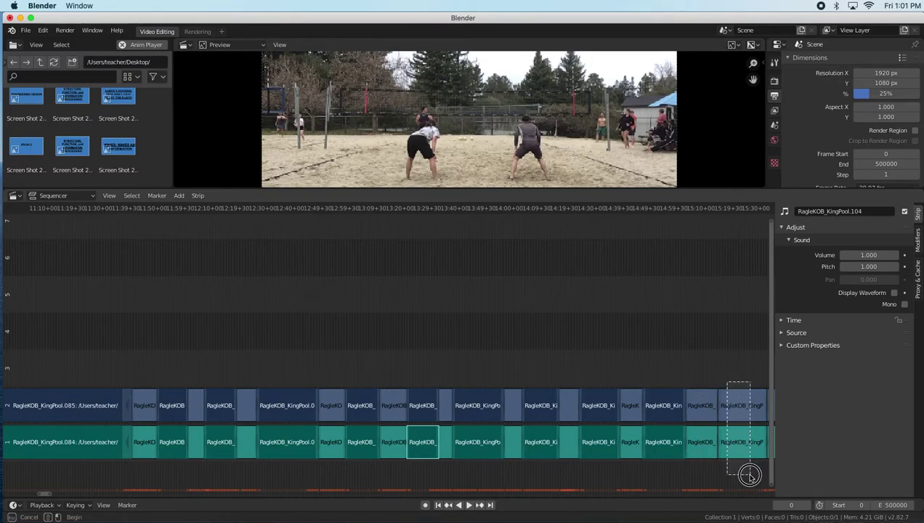
left_click(747, 470)
key("c")
key("Escape")
key("c")
key("Escape")
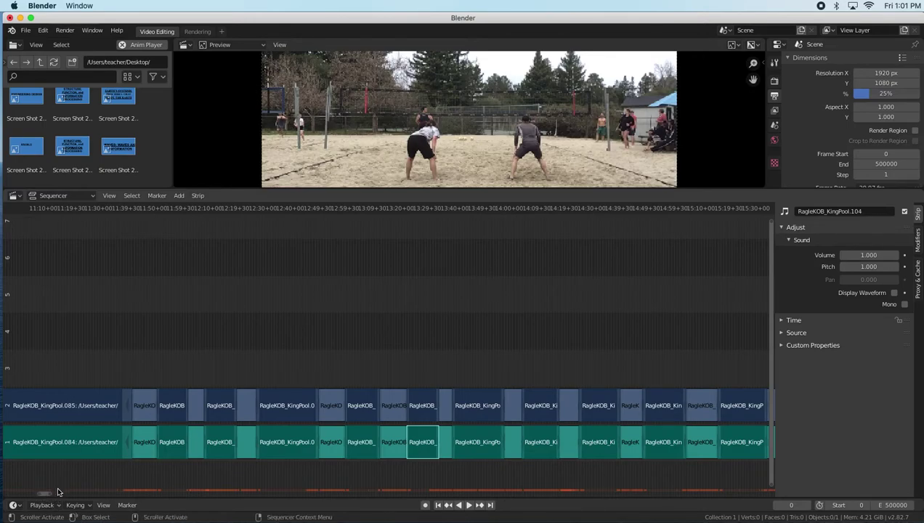
Box-select the last unwanted strip pairs, through RagleKOB_KingPool.137 and .136.
left_click_drag(49, 498, 56, 495)
left_click_drag(86, 370, 97, 473)
left_click_drag(186, 375, 205, 475)
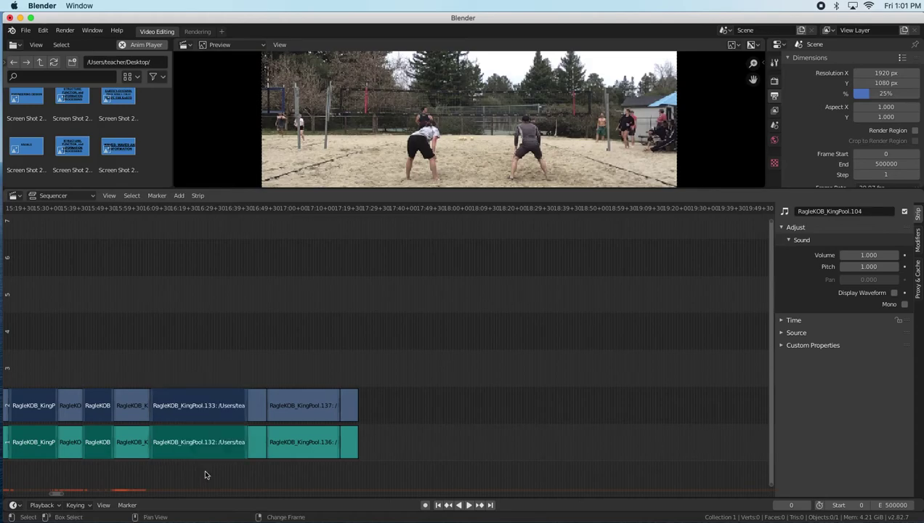
left_click_drag(289, 369, 306, 470)
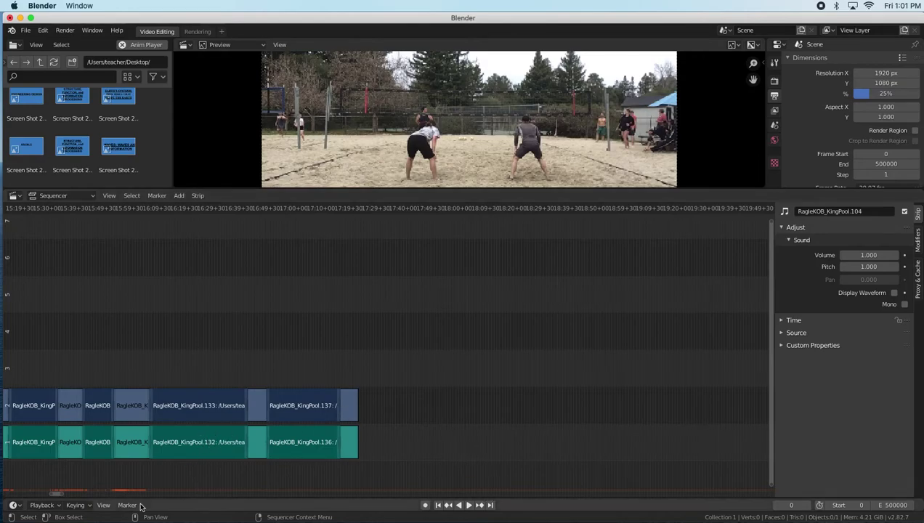
left_click_drag(57, 493, 31, 501)
scroll(182, 461, "down", 5)
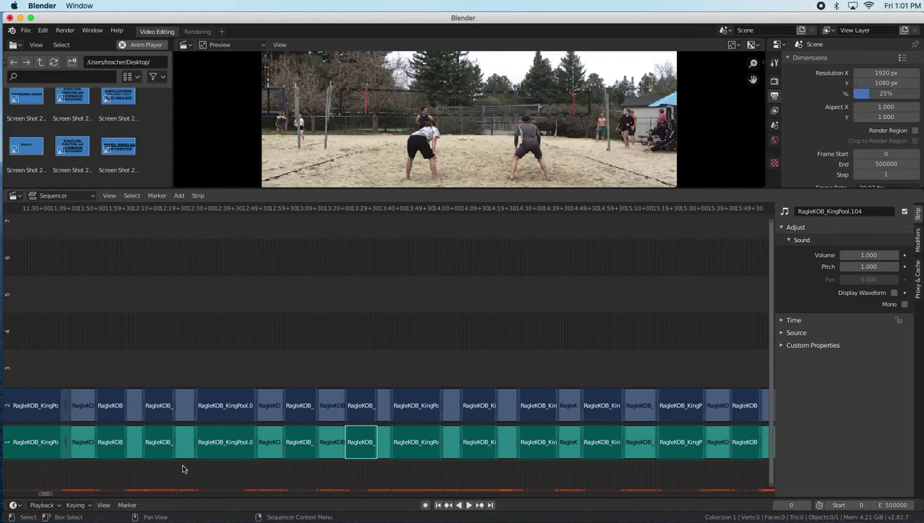
scroll(184, 468, "down", 8)
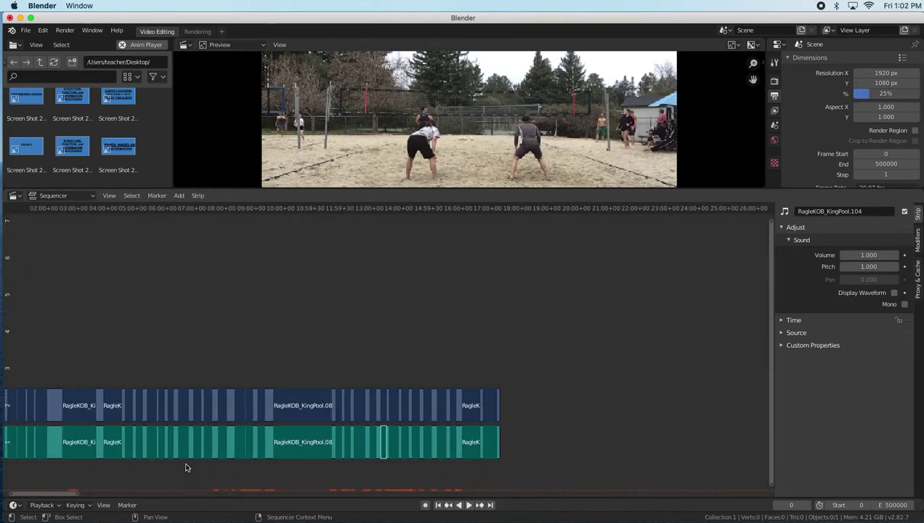
Erase all selected strips with X, then play from partway into the edit.
scroll(194, 472, "up", 2)
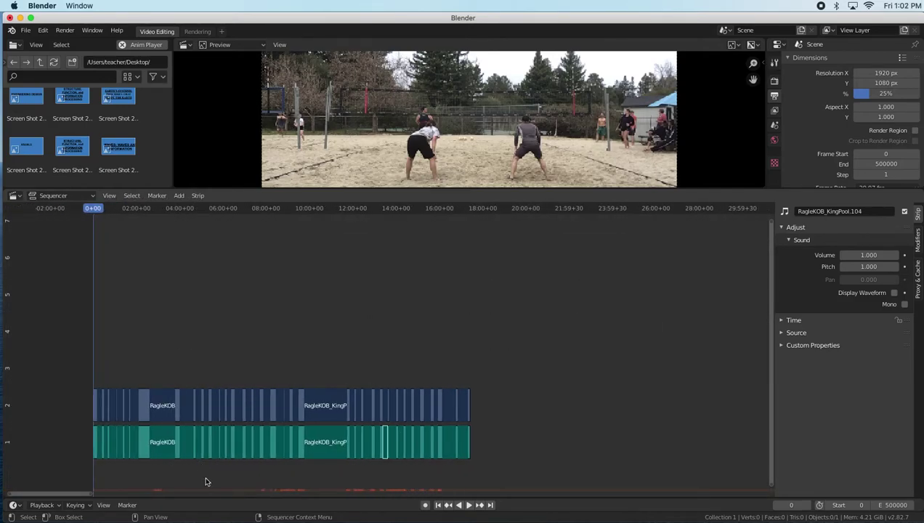
left_click_drag(86, 498, 53, 495)
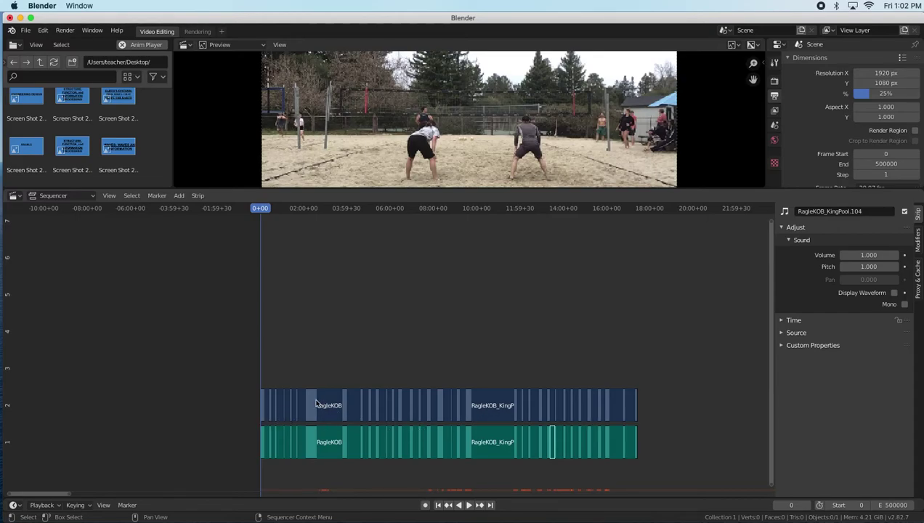
key("x")
key("x")
left_click(317, 341)
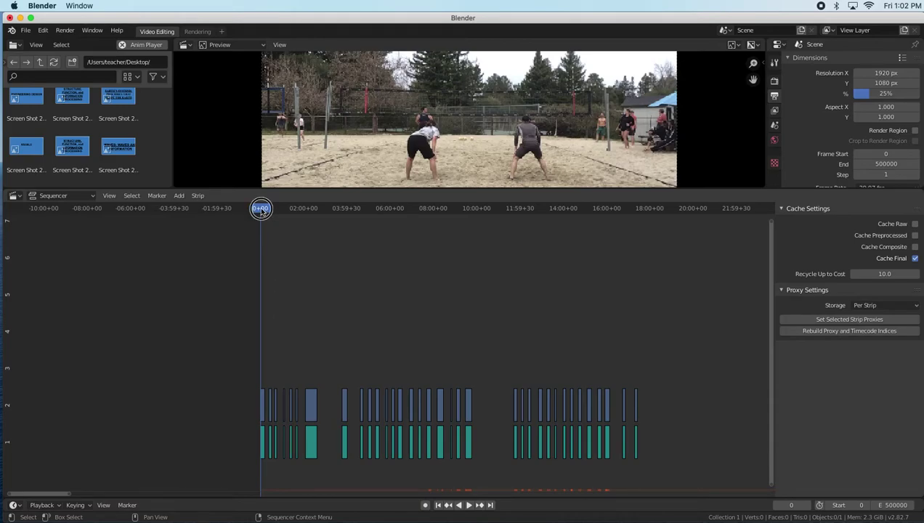
left_click(366, 218)
key("space")
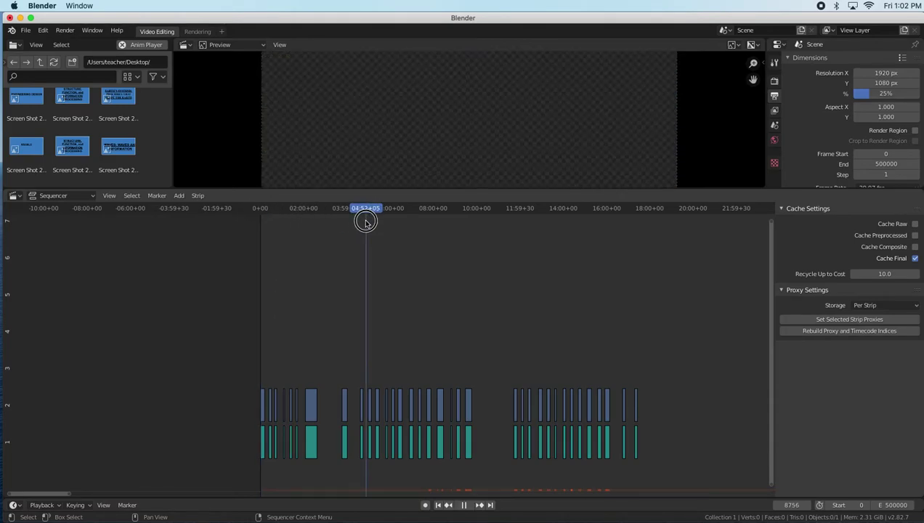
Return the playhead to 0+00 and remove all gaps between the kept strips.
left_click_drag(366, 221, 242, 216)
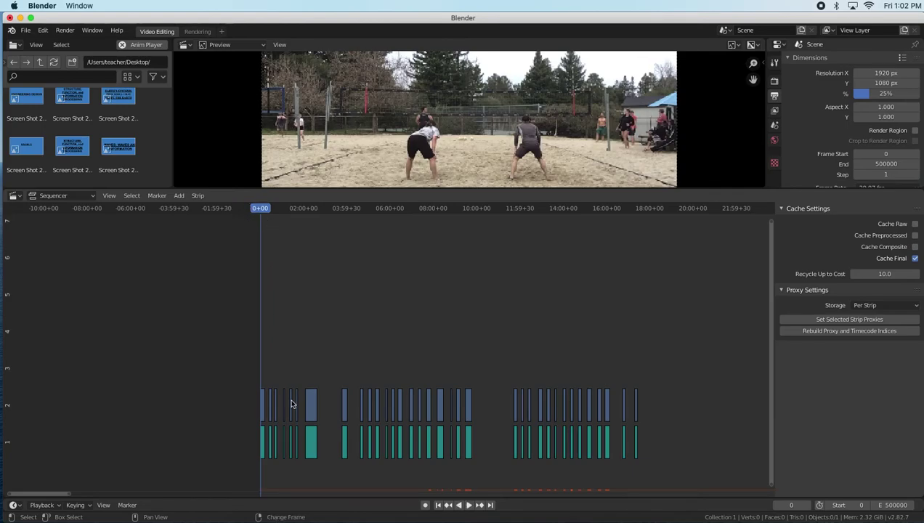
key("shift+BackSpace")
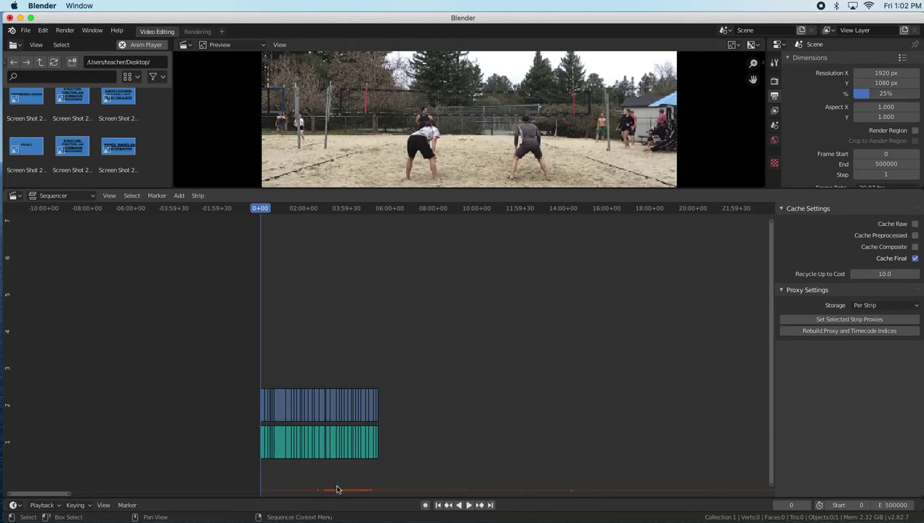
left_click_drag(45, 495, 28, 496)
Zoom into the sequence start and play the packed volleyball edit.
scroll(367, 408, "up", 8)
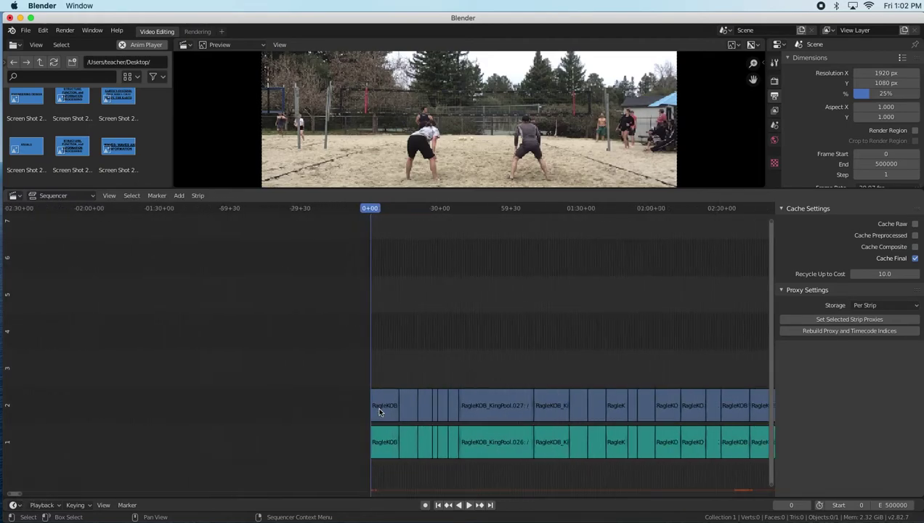
scroll(379, 412, "up", 3)
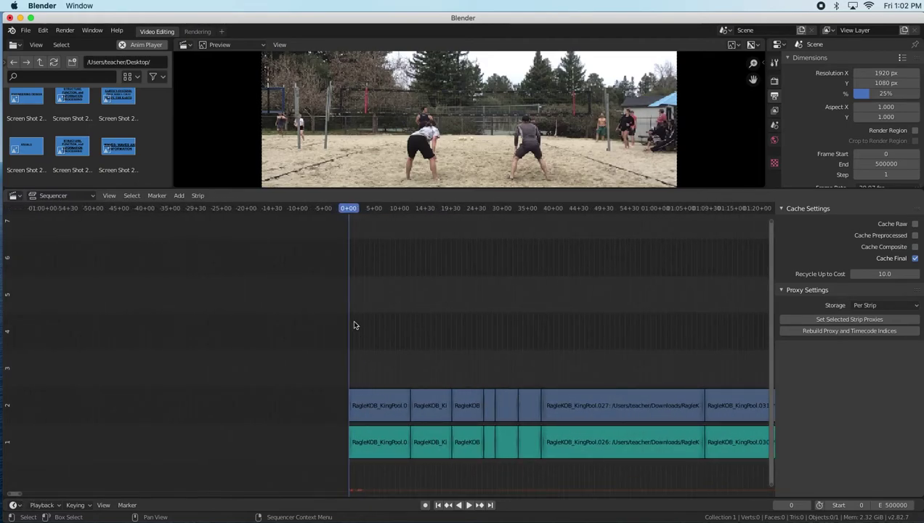
key("space")
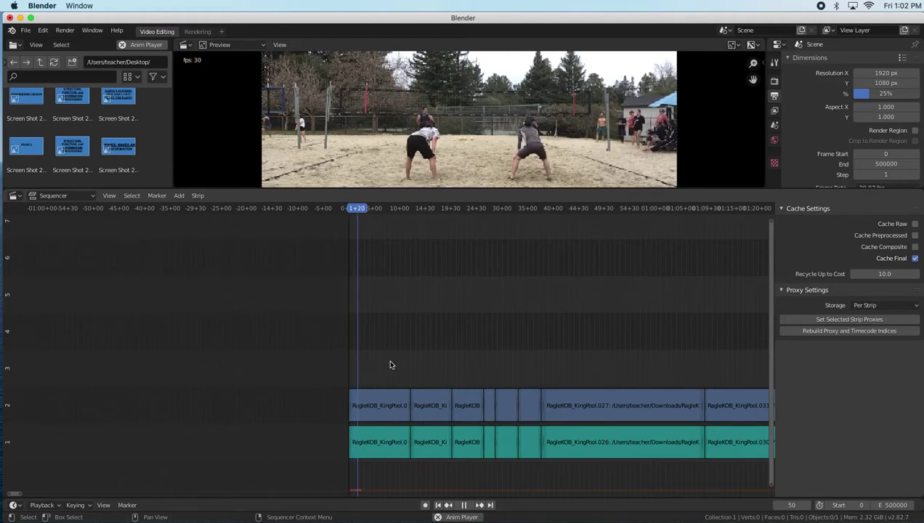
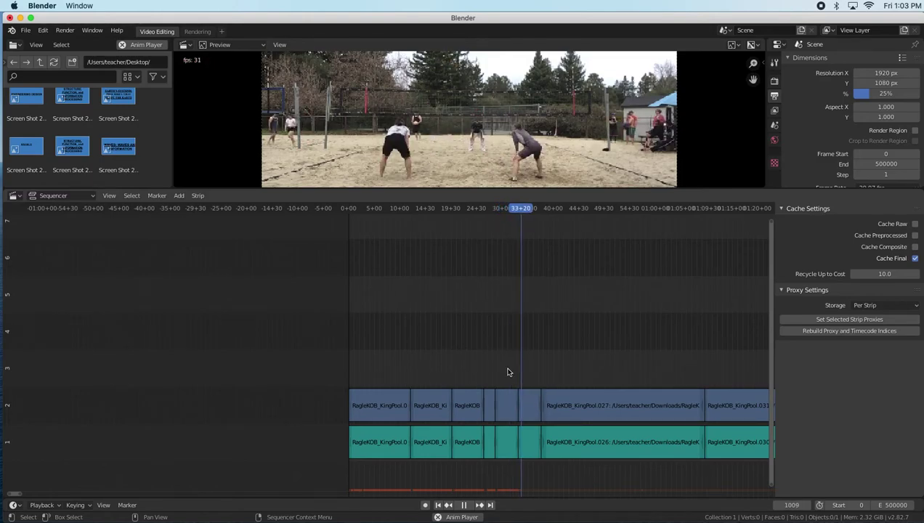
Split the channel 1 and 2 strips at the start of the unwanted stretch near 16 seconds.
left_click_drag(521, 212, 428, 220)
key("space")
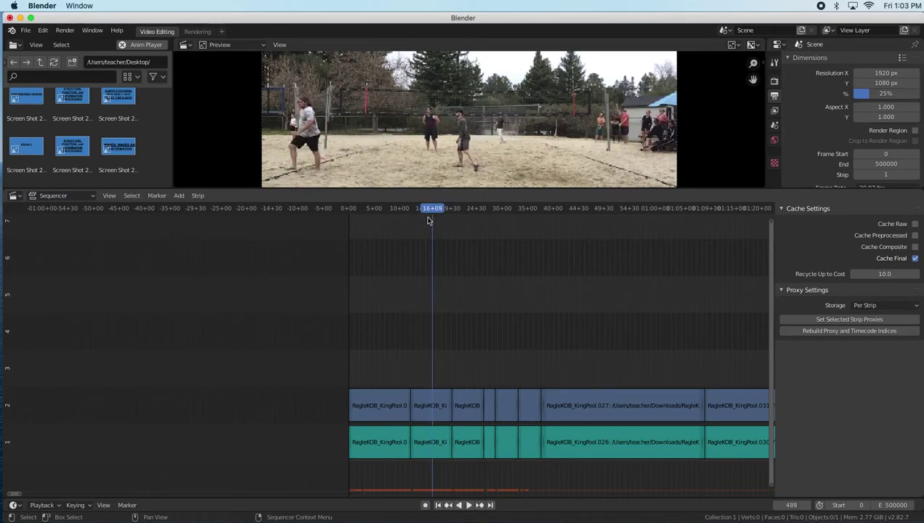
left_click_drag(412, 368, 426, 469)
key("k")
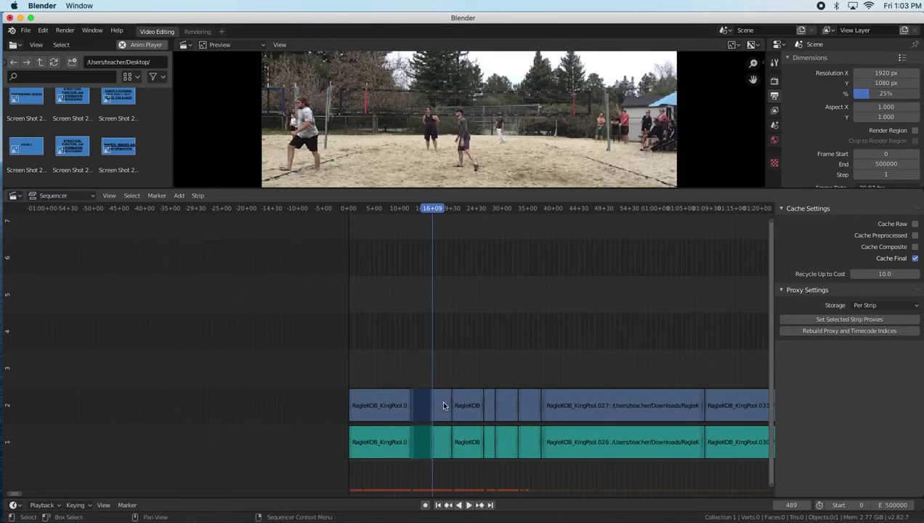
Erase the short video and audio pieces up to frame 636, leaving a gap.
left_click(446, 367)
key("space")
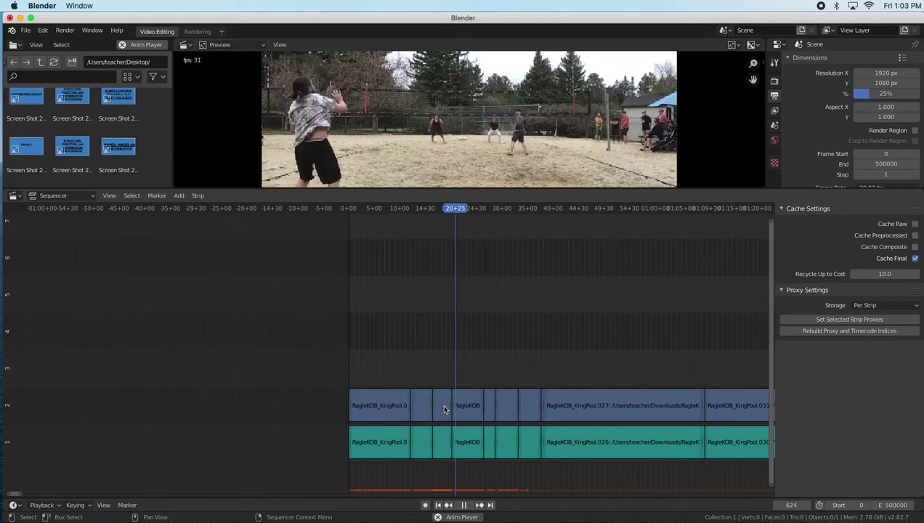
key("space")
key("c")
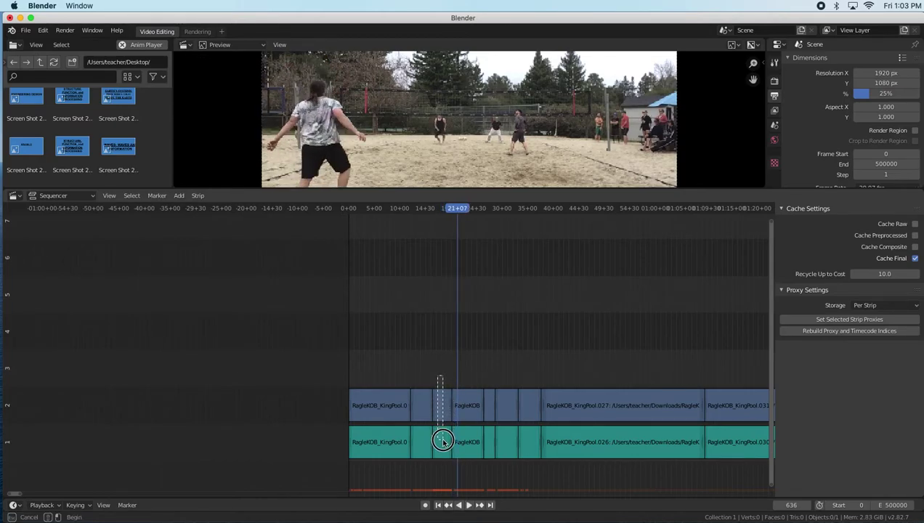
left_click(442, 440)
right_click(444, 443)
key("x")
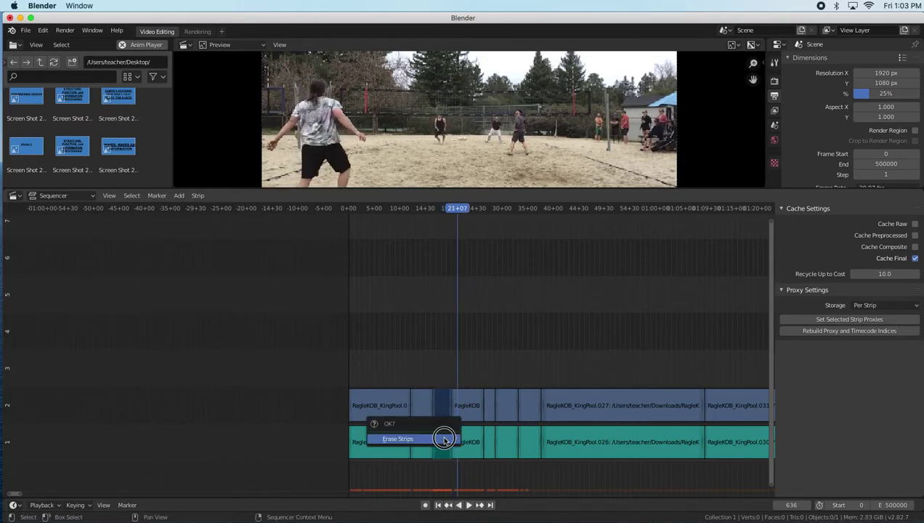
left_click(444, 439)
left_click_drag(457, 206, 345, 213)
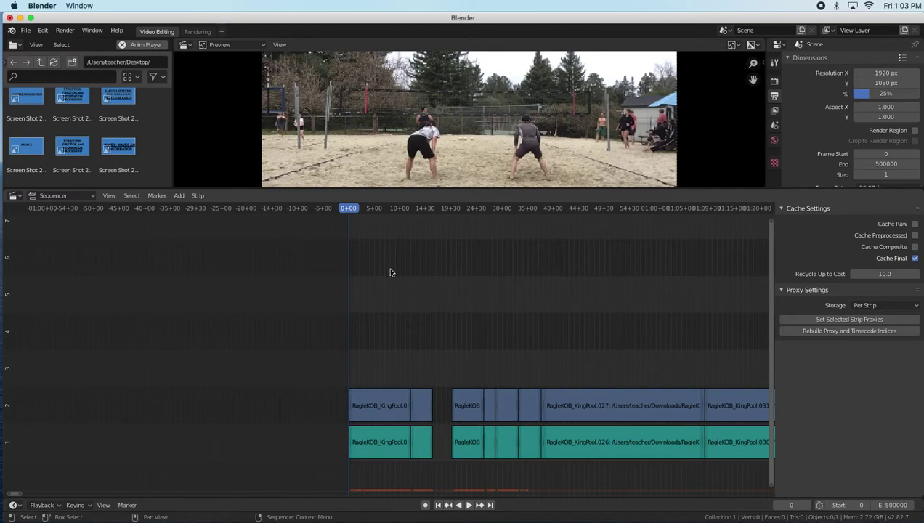
Remove the gap so the clips run back-to-back, review the edit, and return to frame 0.
key("BackSpace")
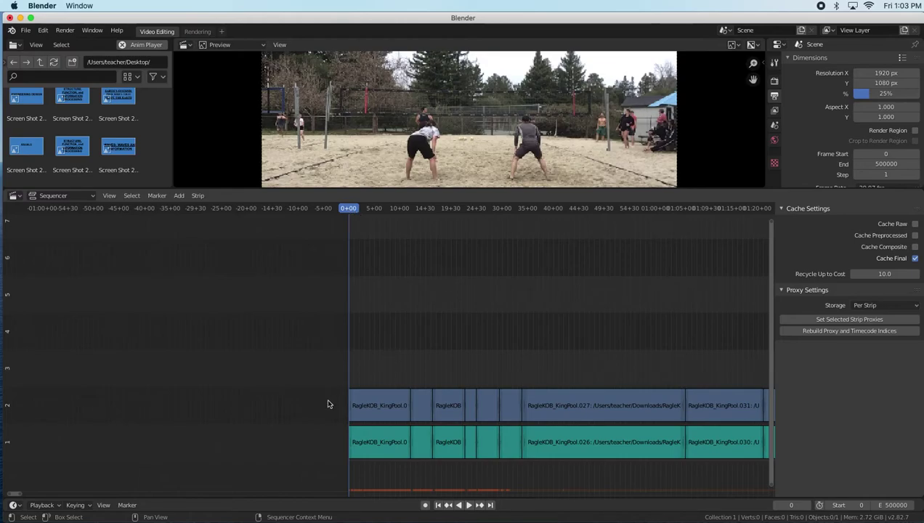
scroll(327, 403, "down", 12)
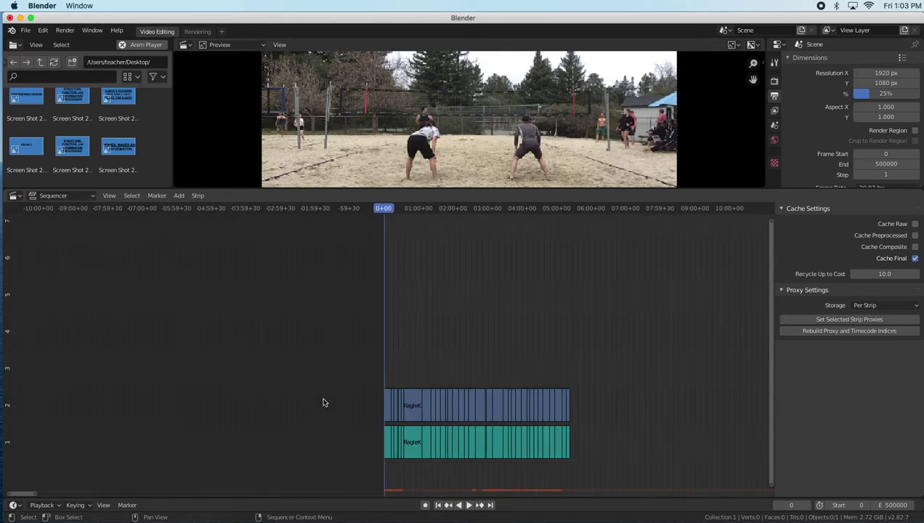
key("space")
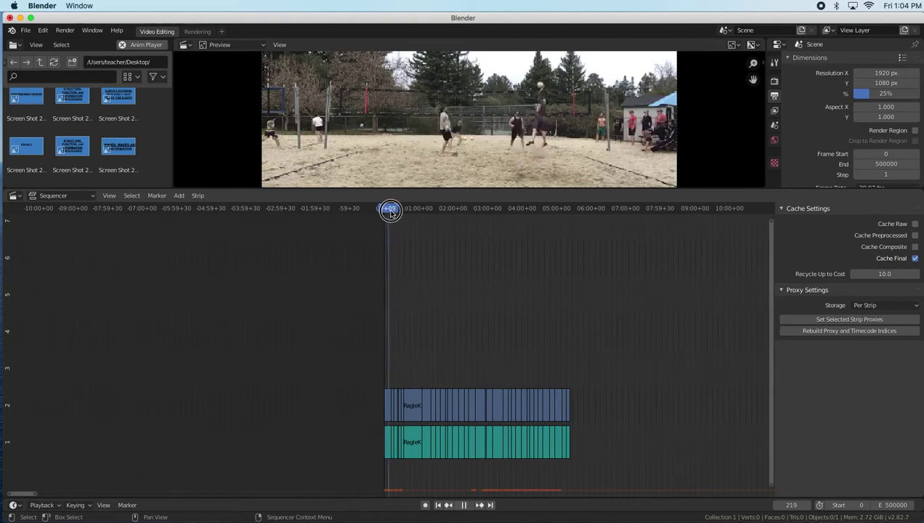
left_click_drag(409, 212, 404, 217)
key("space")
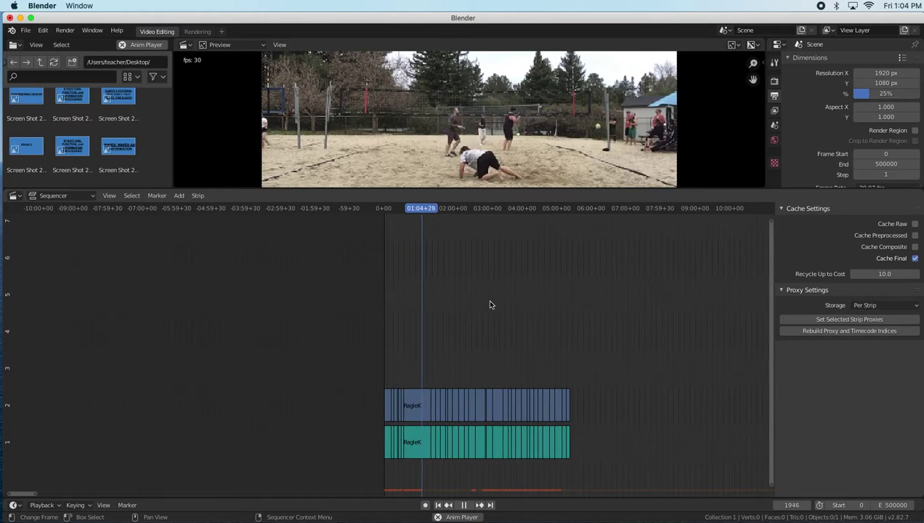
key("space")
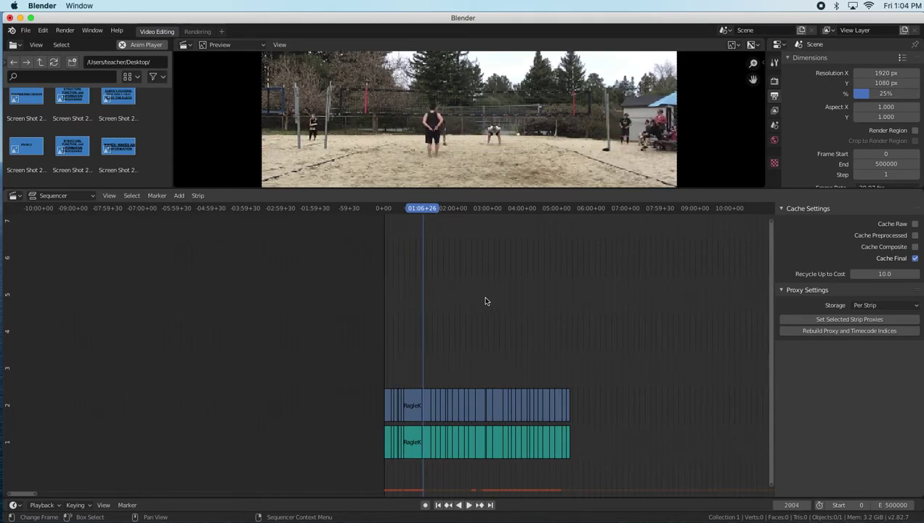
key("shift+Left")
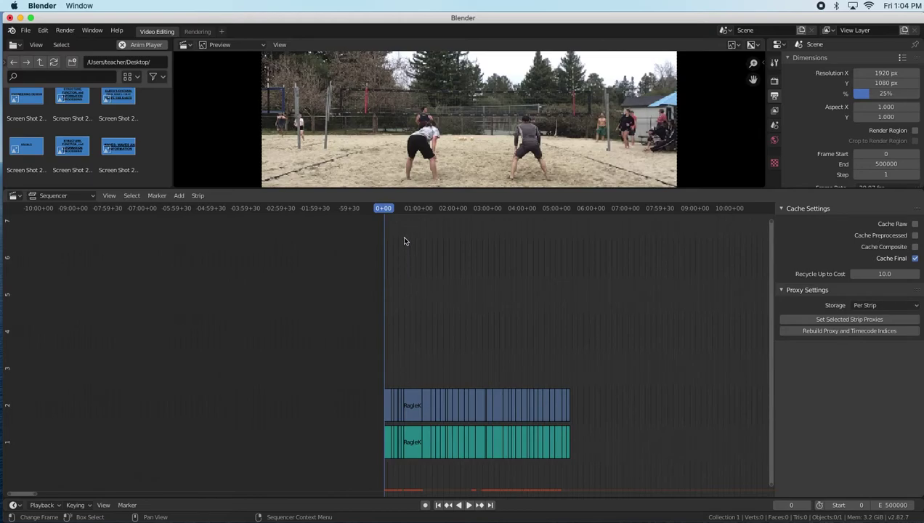
Add a Text strip in channel 3 at frame 0 and zoom in on it.
left_click(179, 197)
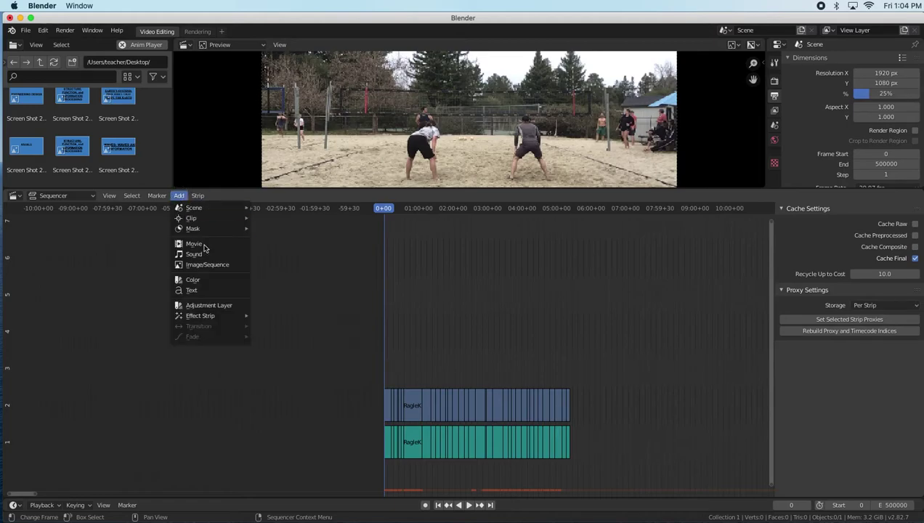
left_click(216, 292)
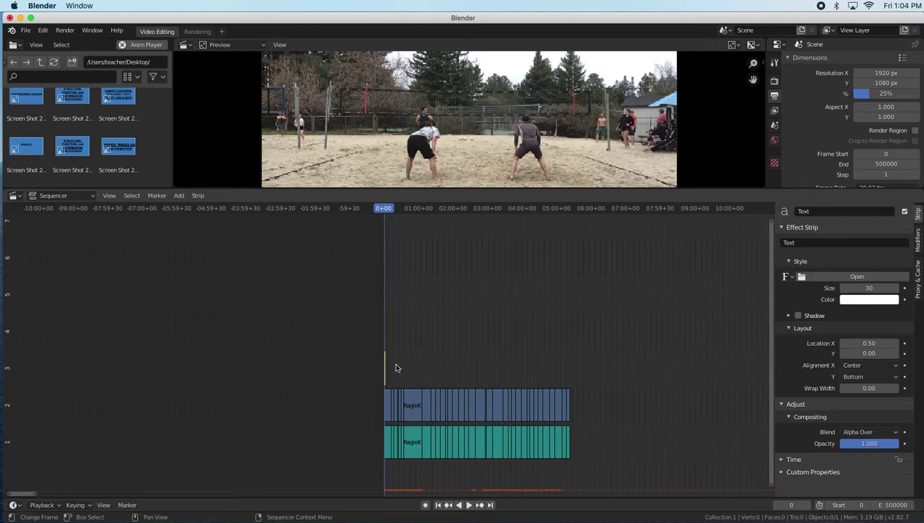
scroll(387, 382, "up", 10)
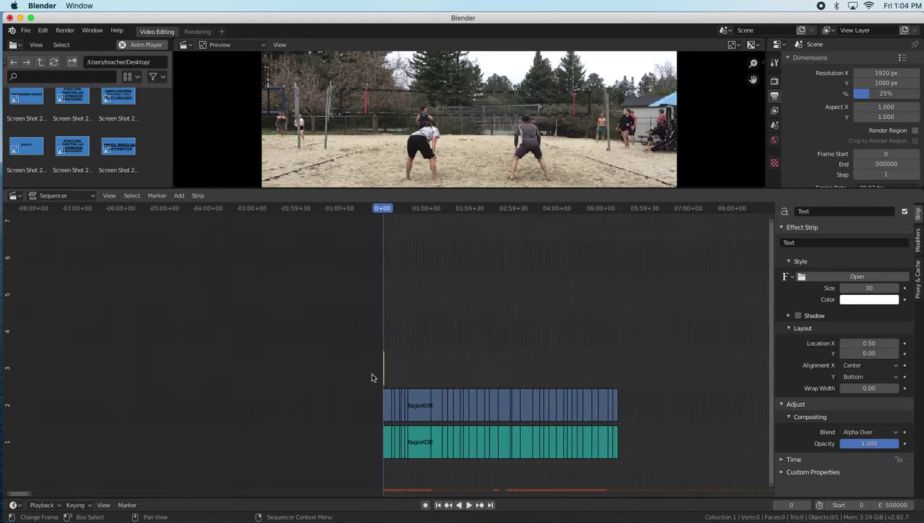
scroll(342, 375, "up", 5)
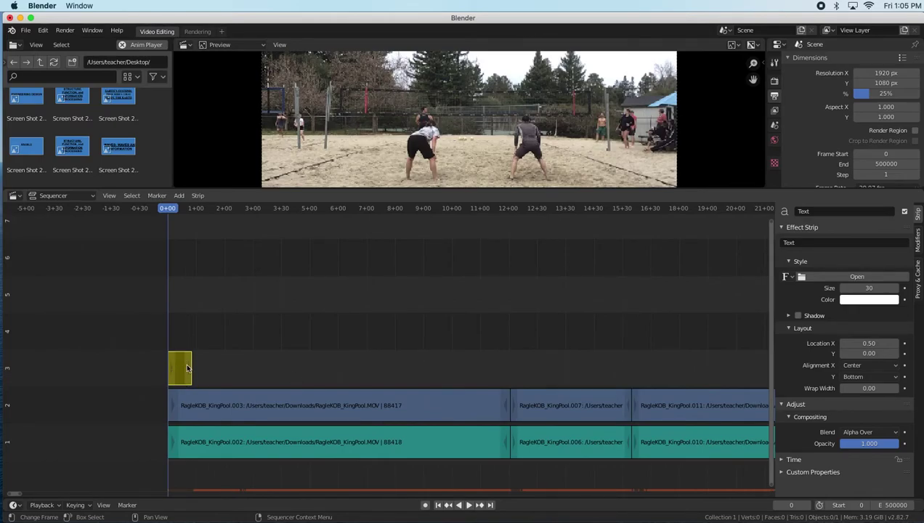
key("space")
key("space")
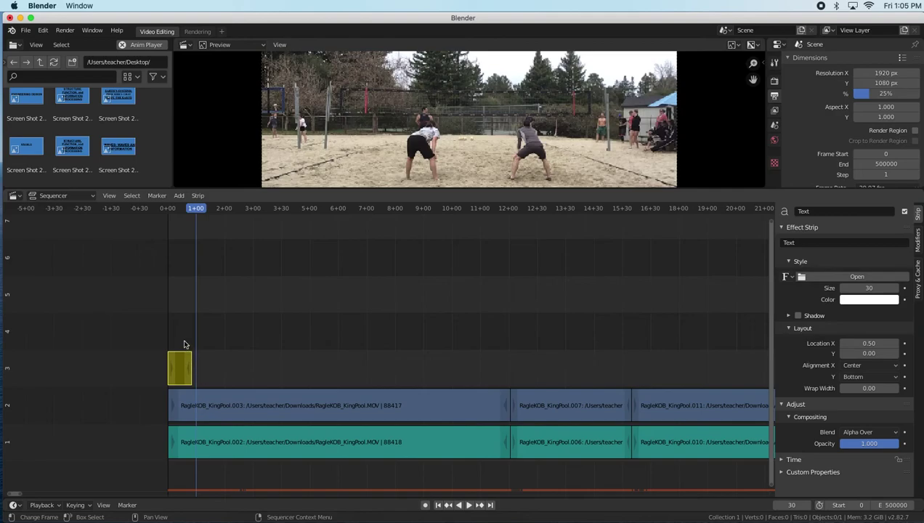
Extend the Text strip's end to frame 9653, flush with the video and audio strips.
left_click_drag(192, 368, 470, 372)
scroll(349, 385, "down", 8)
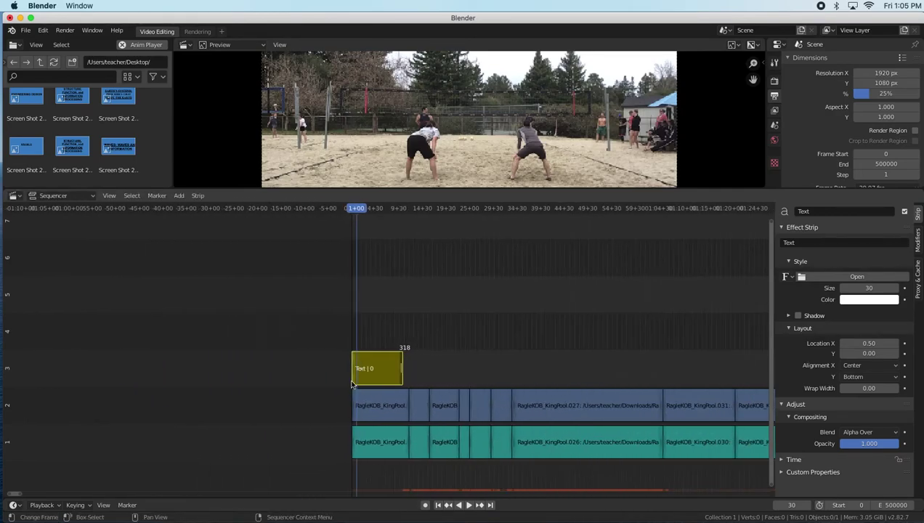
left_click_drag(401, 370, 654, 370)
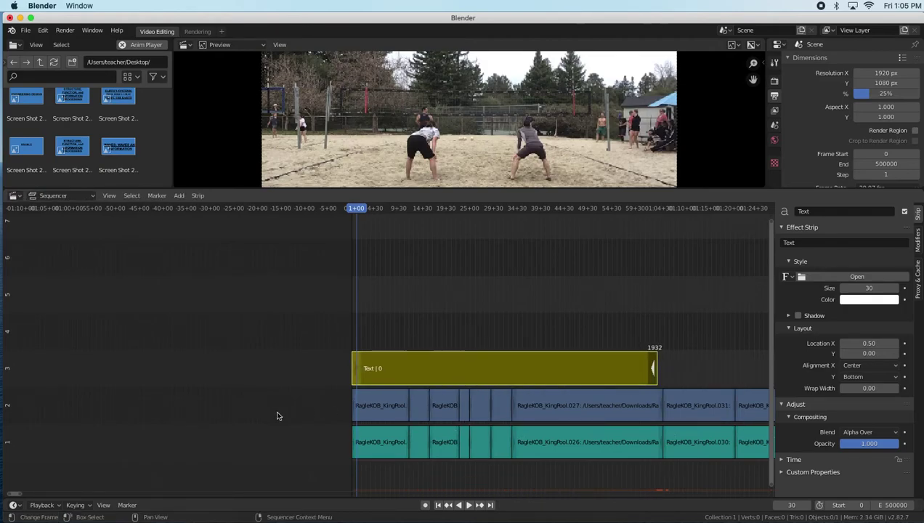
scroll(279, 416, "down", 6)
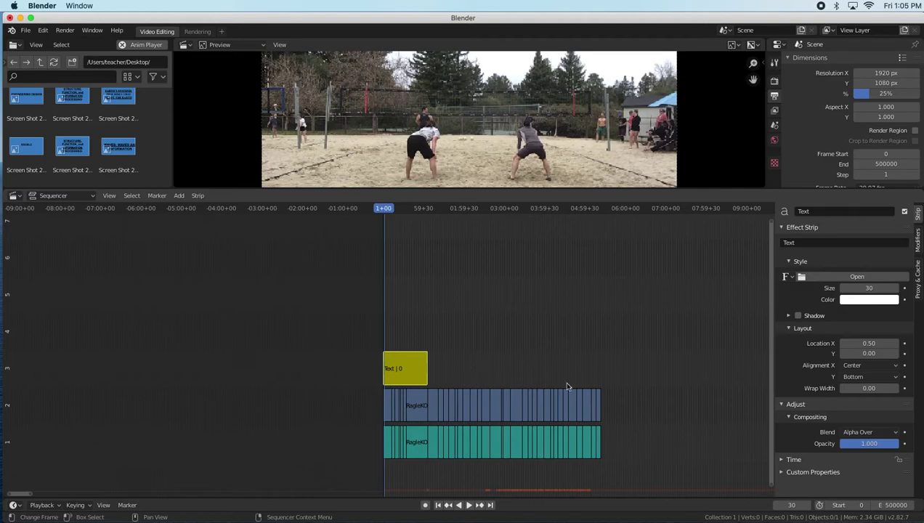
left_click_drag(426, 373, 603, 383)
scroll(602, 383, "up", 4)
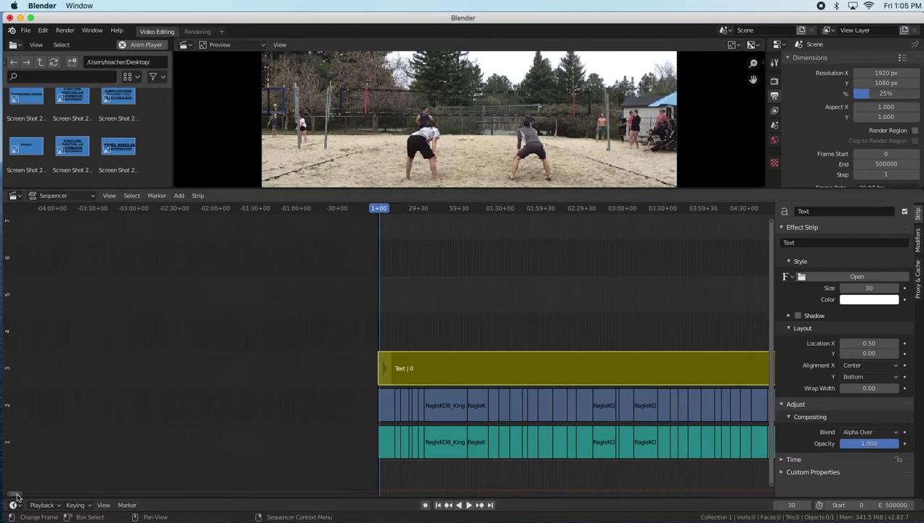
scroll(24, 498, "down", 4)
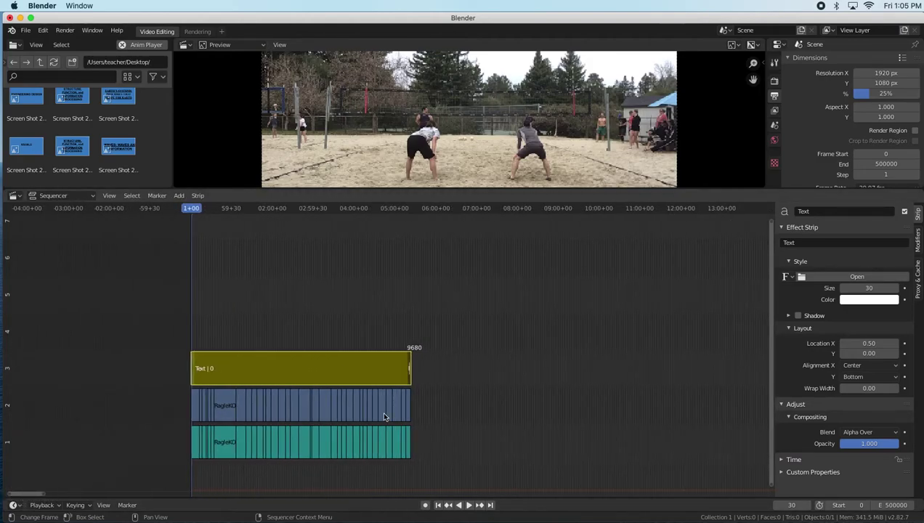
scroll(406, 418, "up", 8)
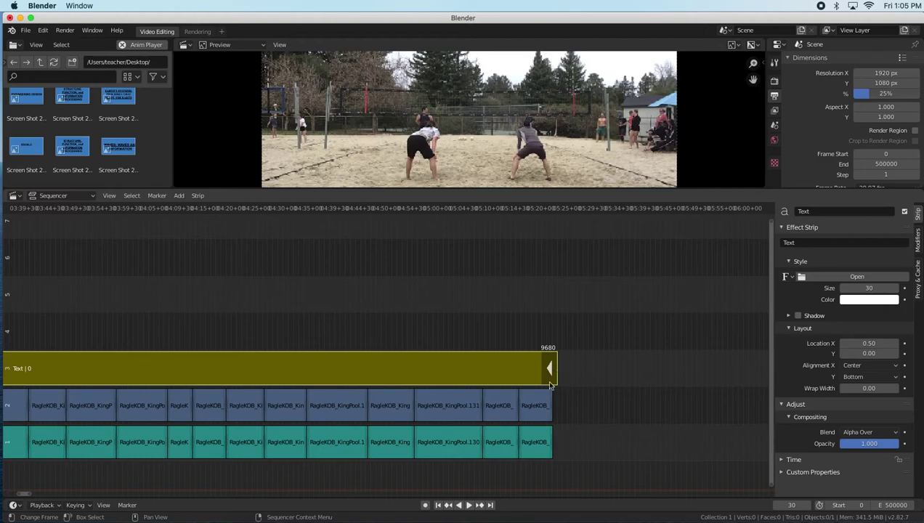
left_click_drag(549, 369, 546, 366)
left_click_drag(546, 371, 546, 372)
left_click(466, 376)
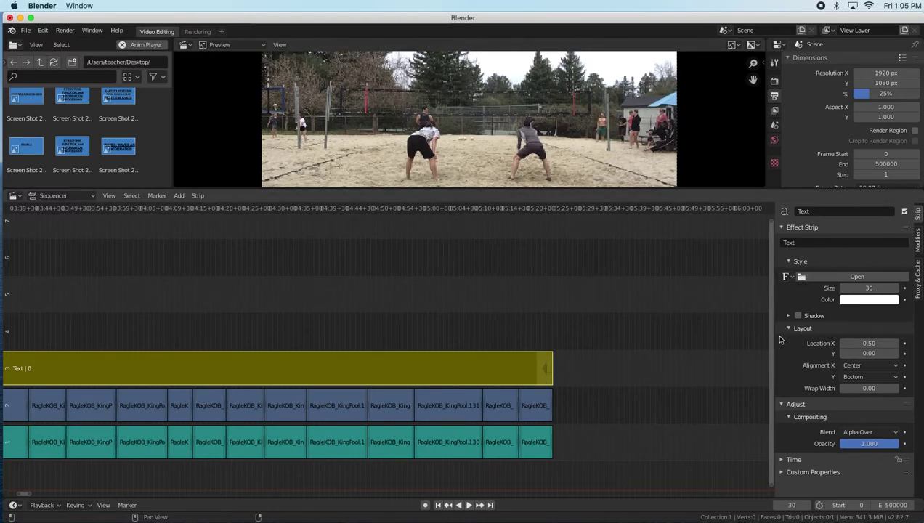
Set the Text strip's content to the first pair of players' names, separated by a slash.
left_click(532, 399)
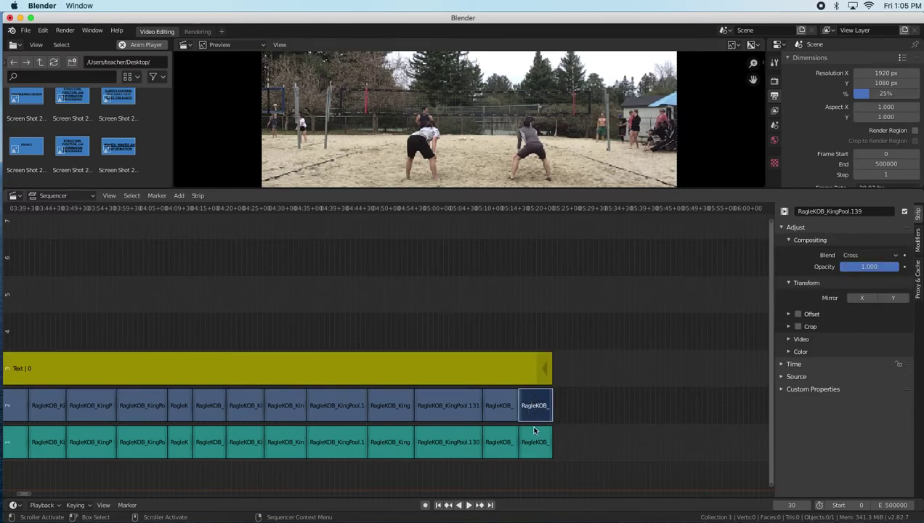
left_click(535, 440)
left_click(528, 372)
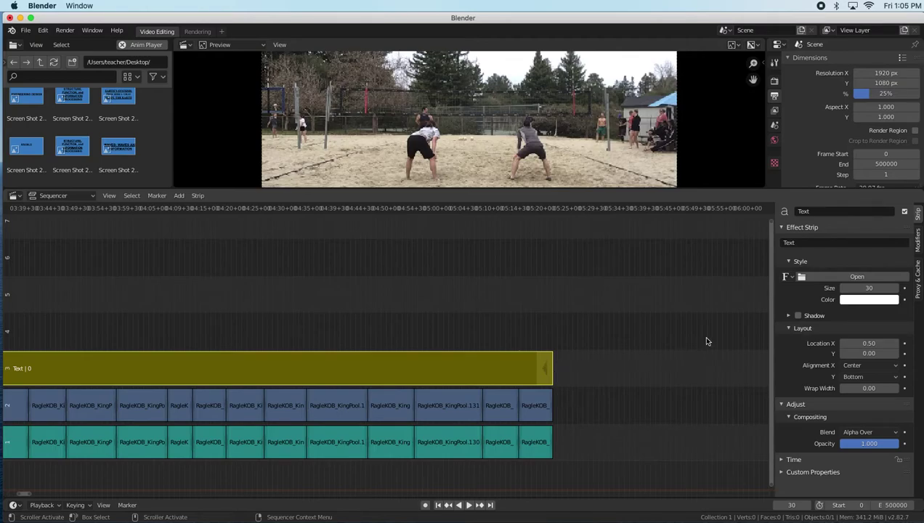
left_click(801, 244)
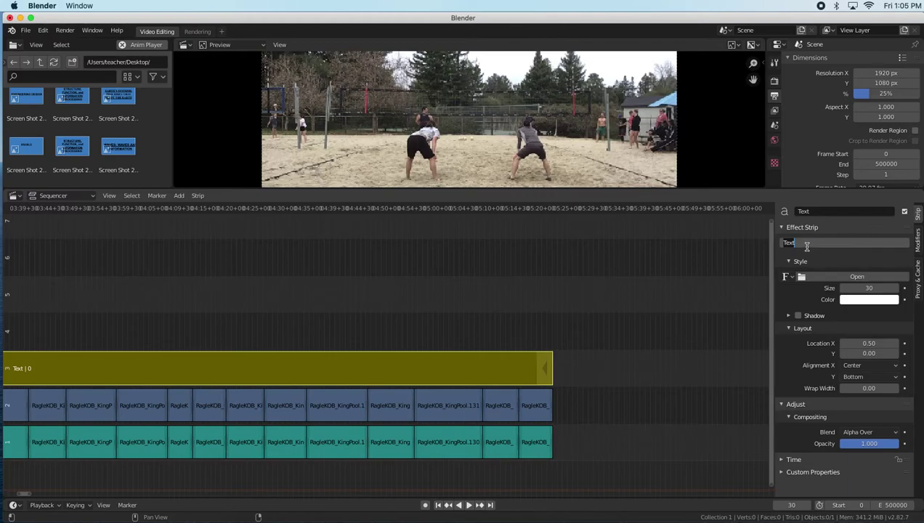
type("Eric")
type("/Dale")
key("Return")
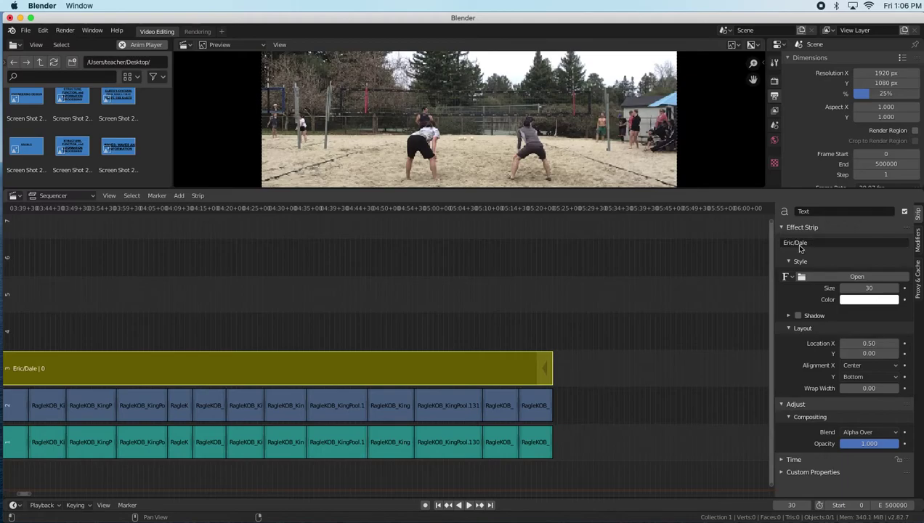
Set the caption text size to 84 and enlarge the video preview area.
left_click(853, 288)
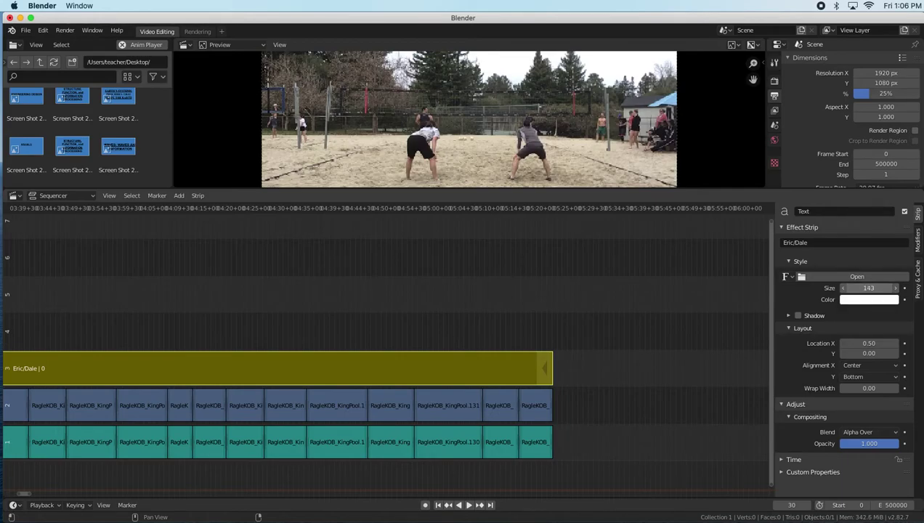
left_click_drag(853, 289, 835, 288)
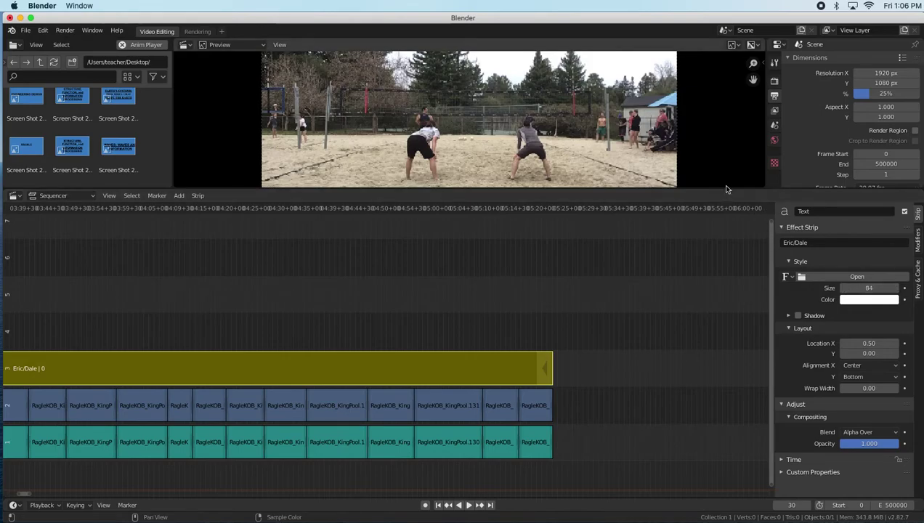
left_click_drag(725, 188, 723, 288)
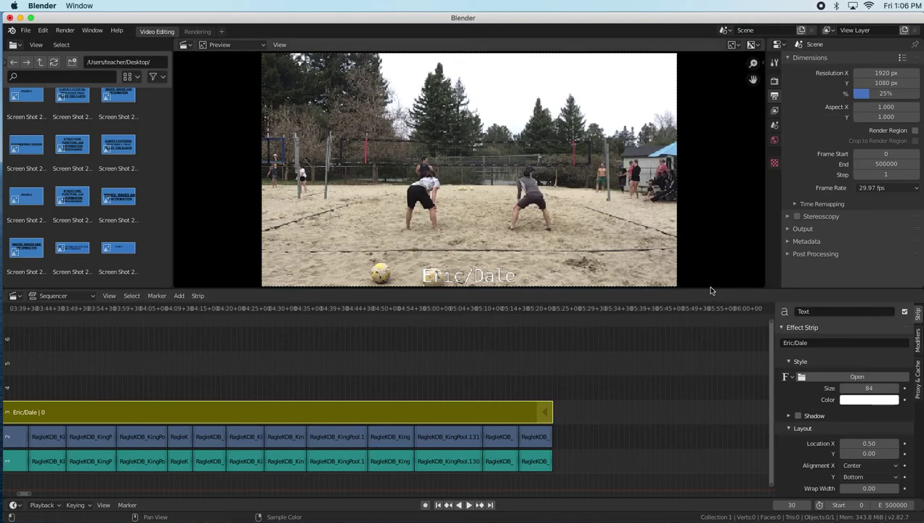
left_click_drag(710, 289, 621, 290)
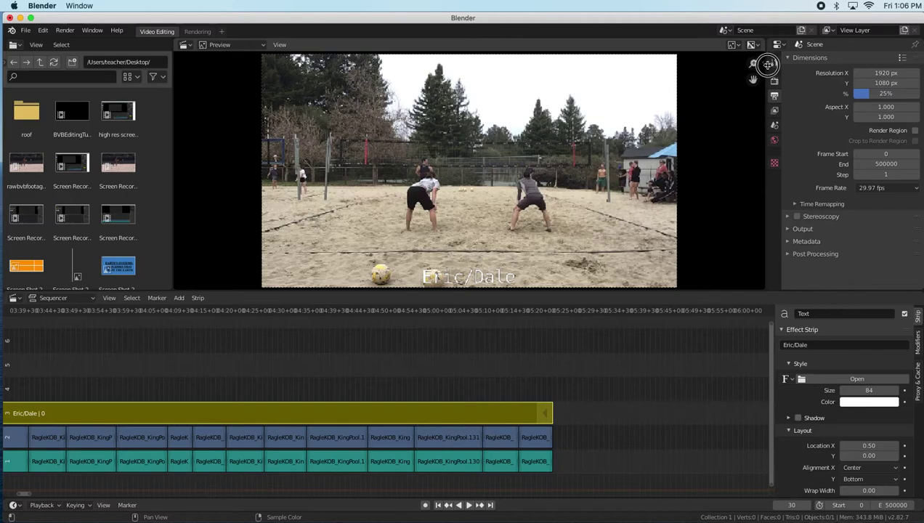
Narrow the file browser and raise the render resolution scale from 25% to 100%.
mouse_move(762, 93)
left_mouse_down()
mouse_move(600, 95)
mouse_move(766, 107)
left_mouse_up()
left_click_drag(173, 79, 50, 98)
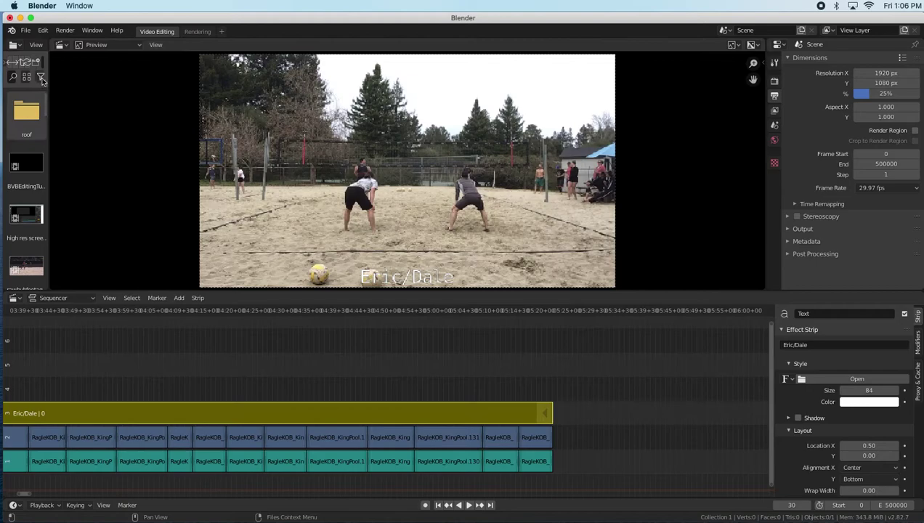
left_click_drag(49, 81, 109, 103)
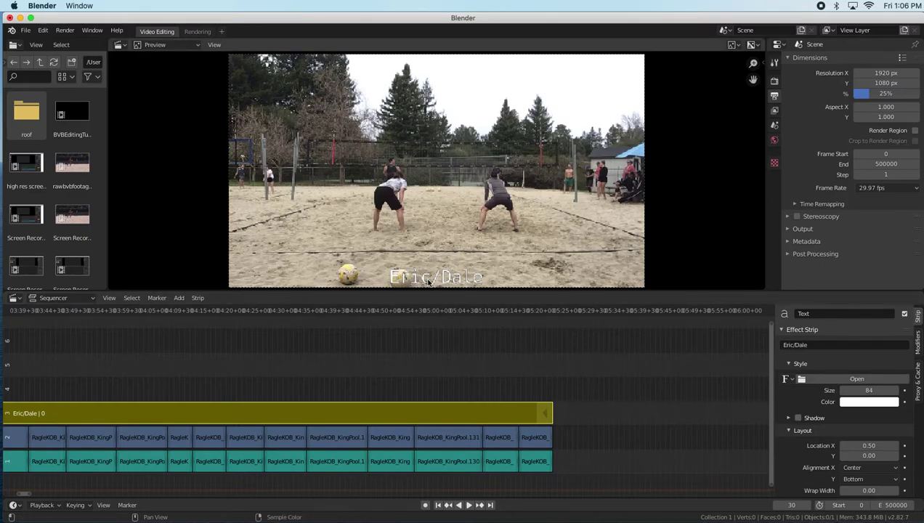
left_click_drag(875, 93, 916, 93)
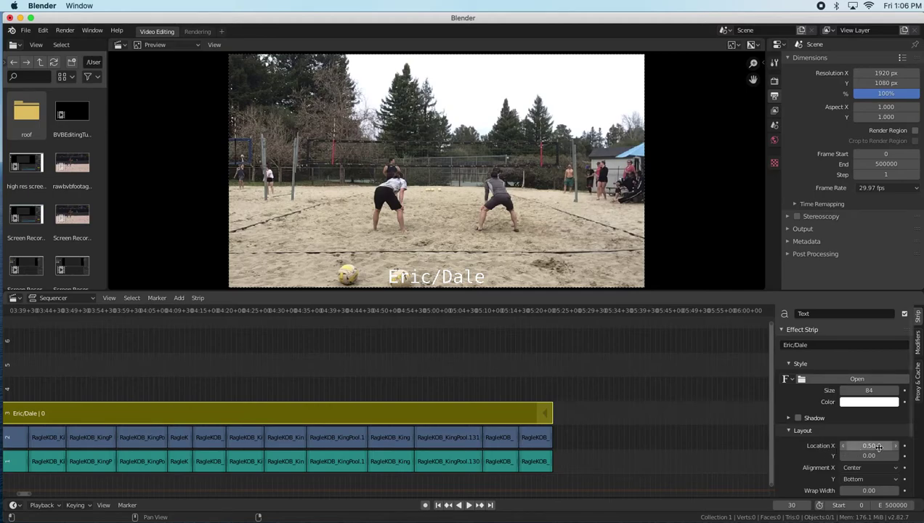
Make the names caption green, size 58, at X 0.10 / Y 0.02, then duplicate it.
left_click_drag(866, 446, 755, 445)
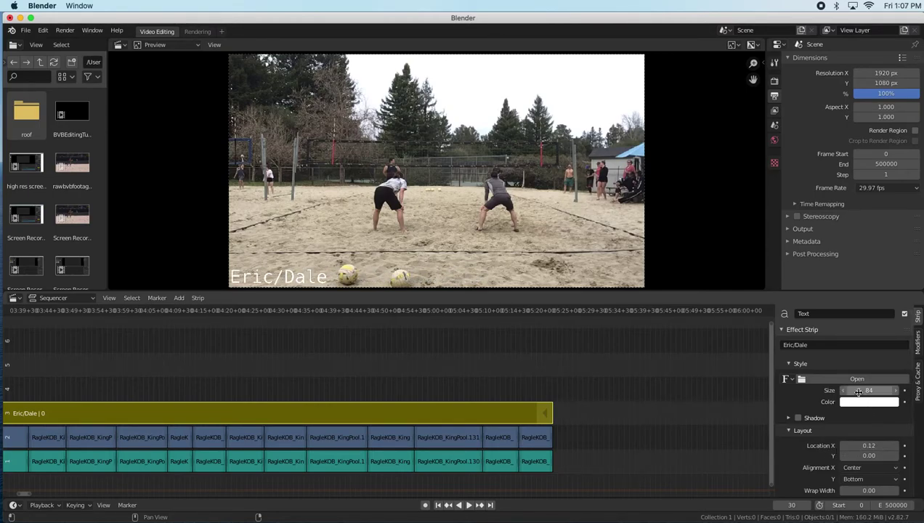
left_click_drag(868, 390, 875, 408)
left_click(875, 407)
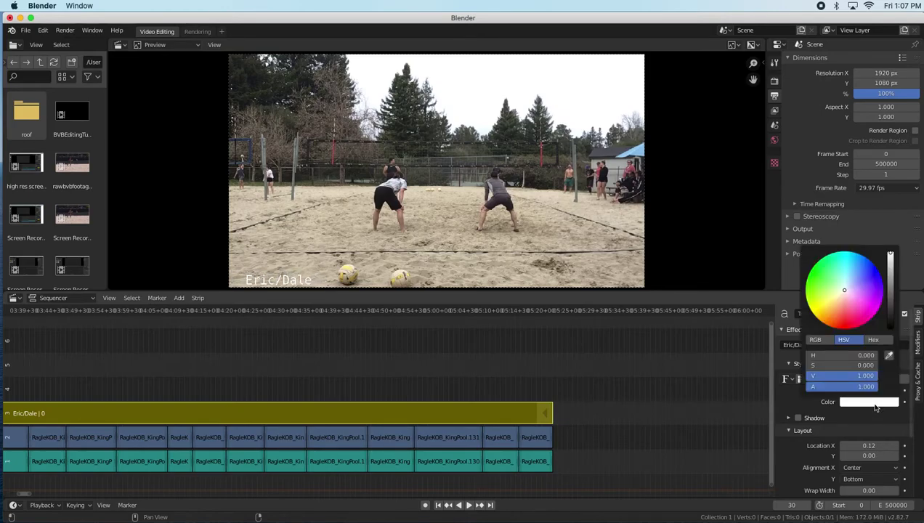
left_click(818, 311)
left_click_drag(819, 311, 811, 283)
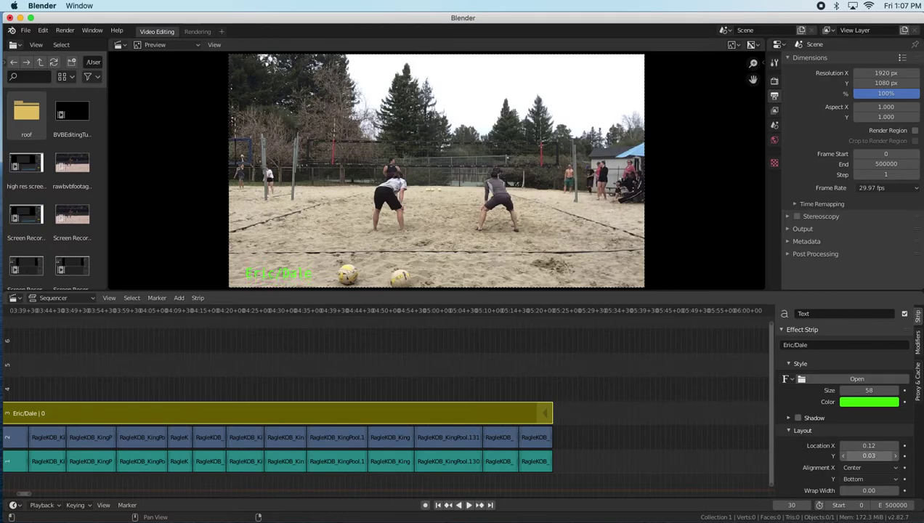
left_click_drag(868, 456, 868, 447)
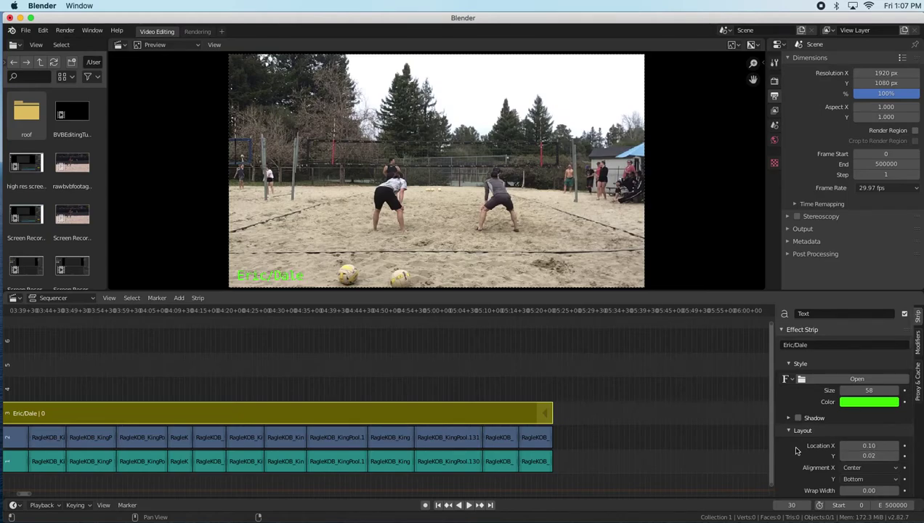
scroll(490, 416, "up", 1)
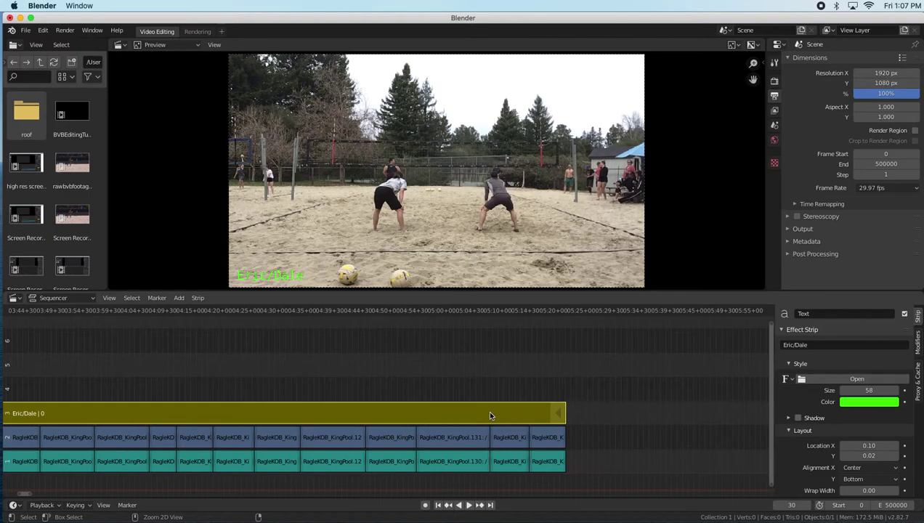
key("shift+d")
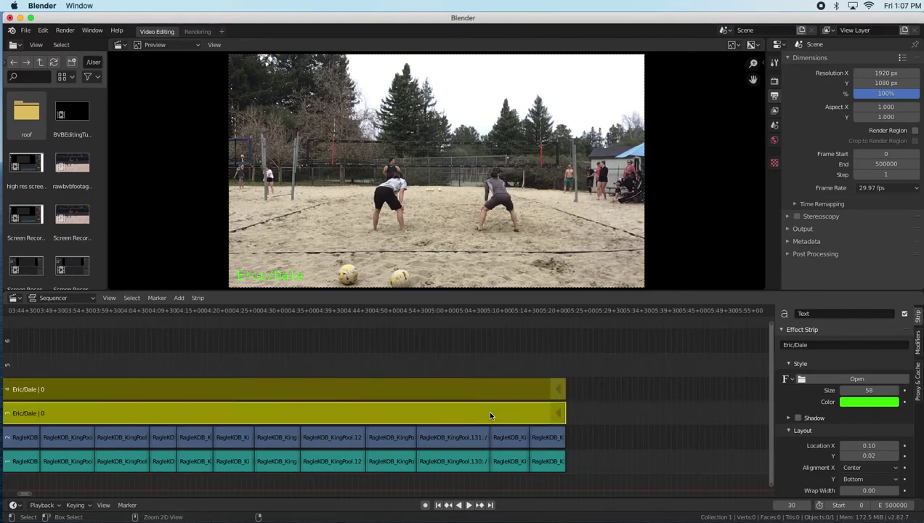
Drop the duplicated caption strip into channel 4.
left_click(459, 405)
scroll(505, 486, "down", 6)
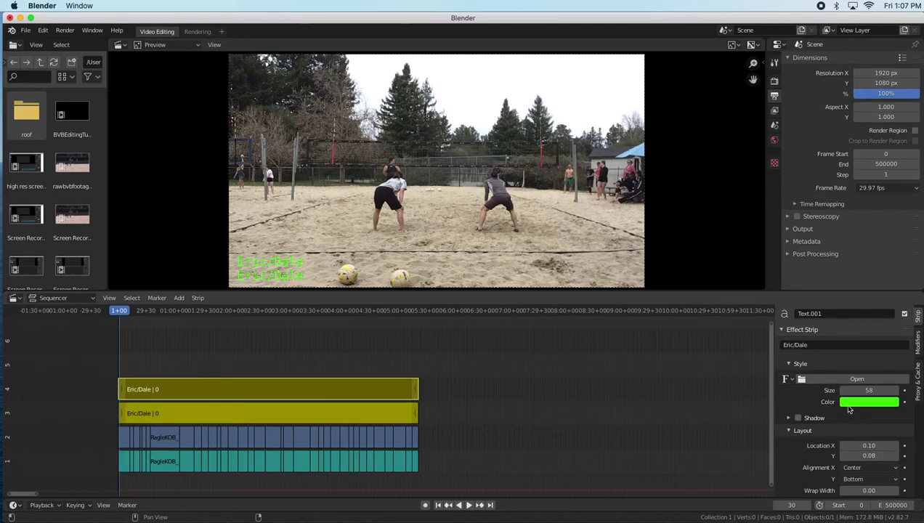
Change the copied caption's text to the second pair of players' names.
left_click(815, 346)
type("MIke")
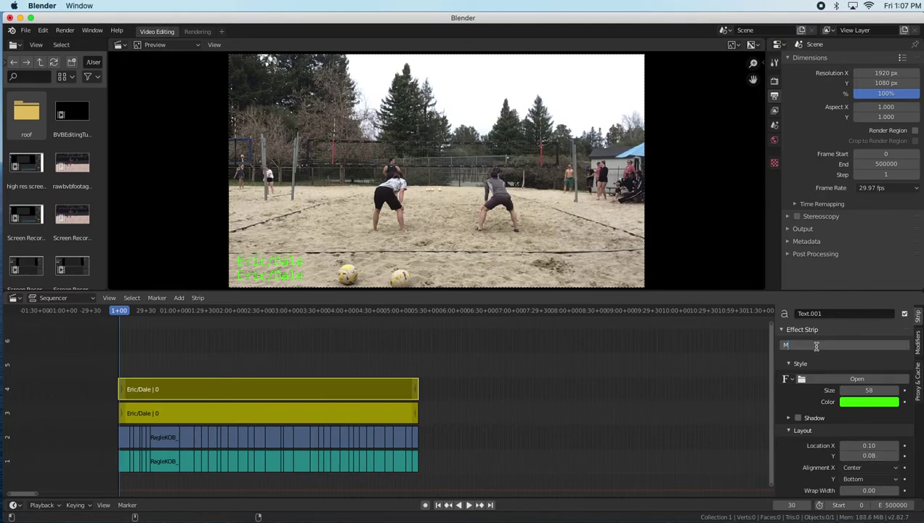
key("BackSpace")
key("BackSpace")
type("Zach/Mike")
key("Return")
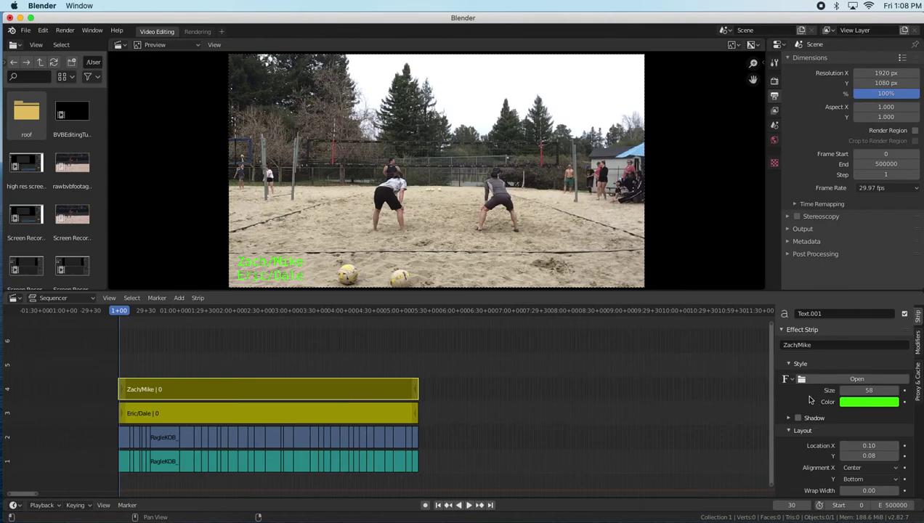
left_click(827, 379)
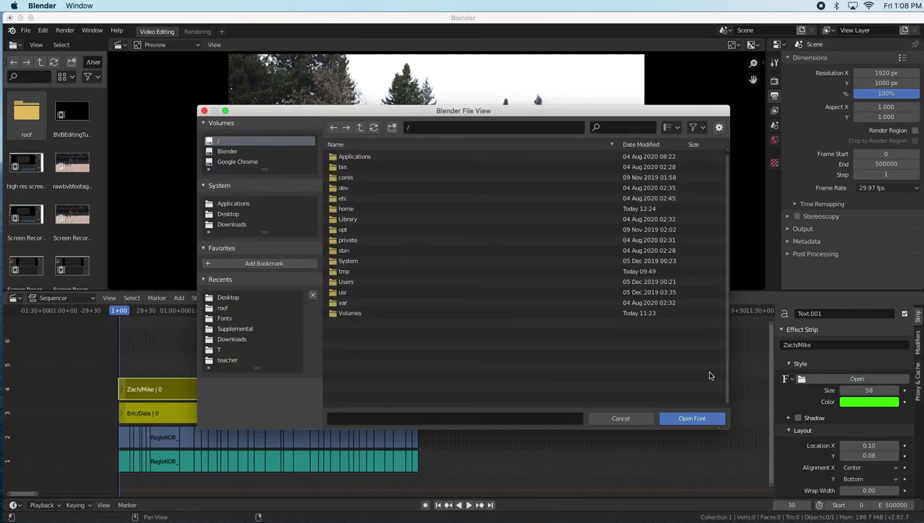
Load PG_Roof Runners_bold.ttf from Desktop/roof as the copied caption's font.
left_click(227, 214)
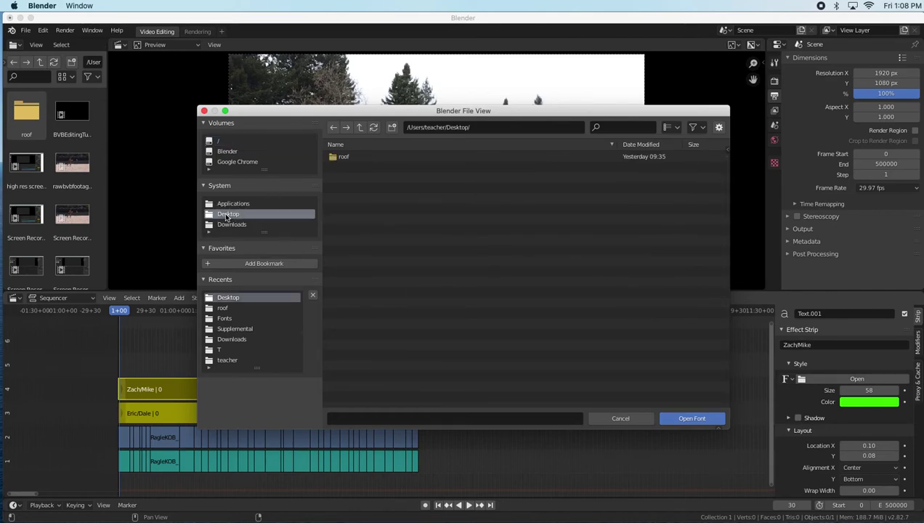
left_click(342, 157)
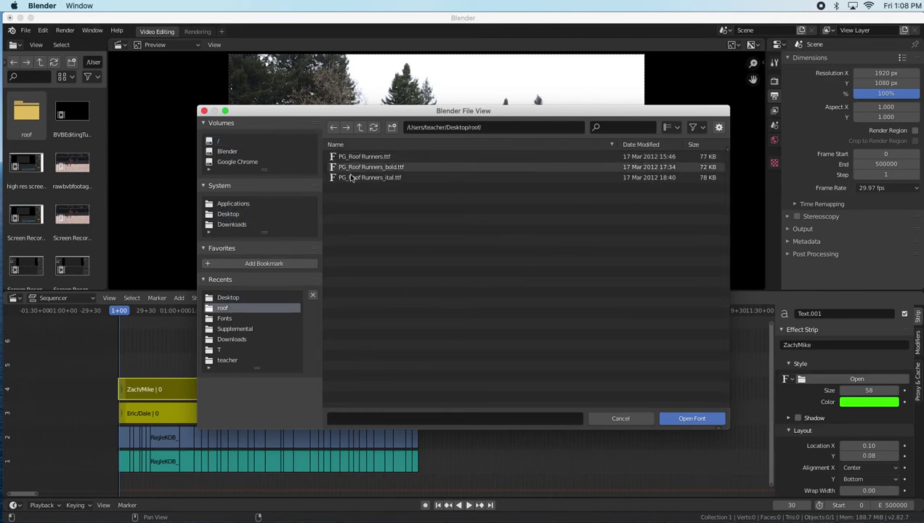
left_click(411, 168)
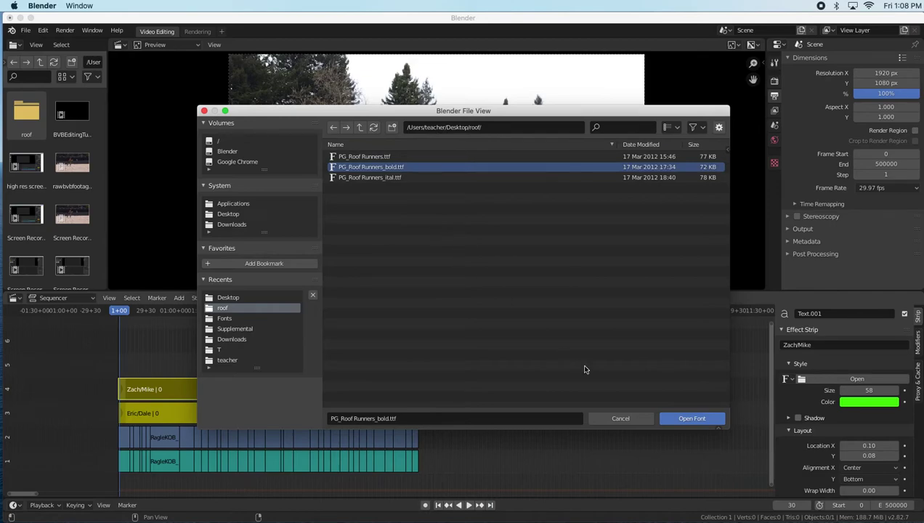
left_click(688, 420)
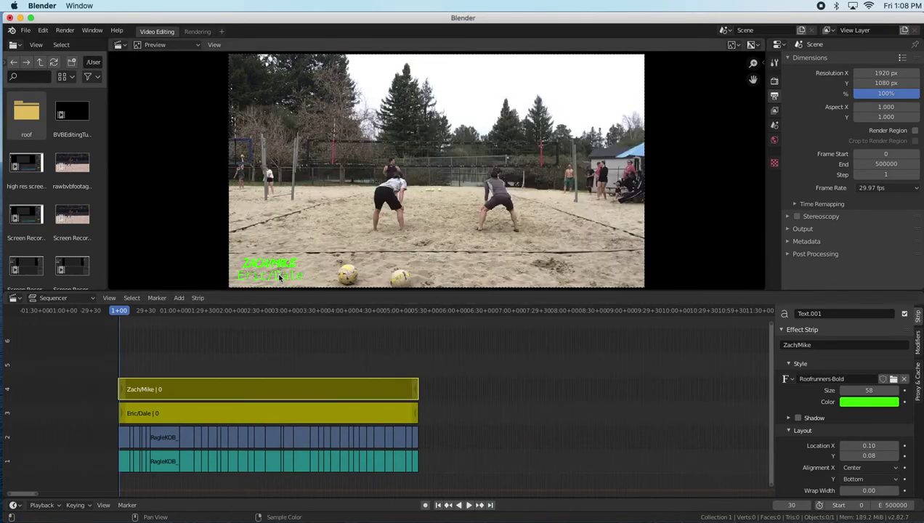
Give the original names caption the same bold Roof Runners font.
left_click(267, 416)
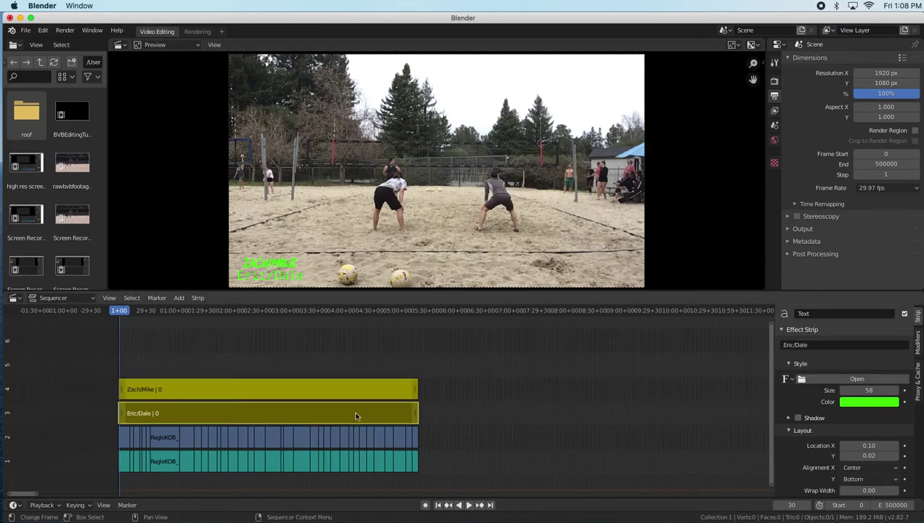
left_click(857, 379)
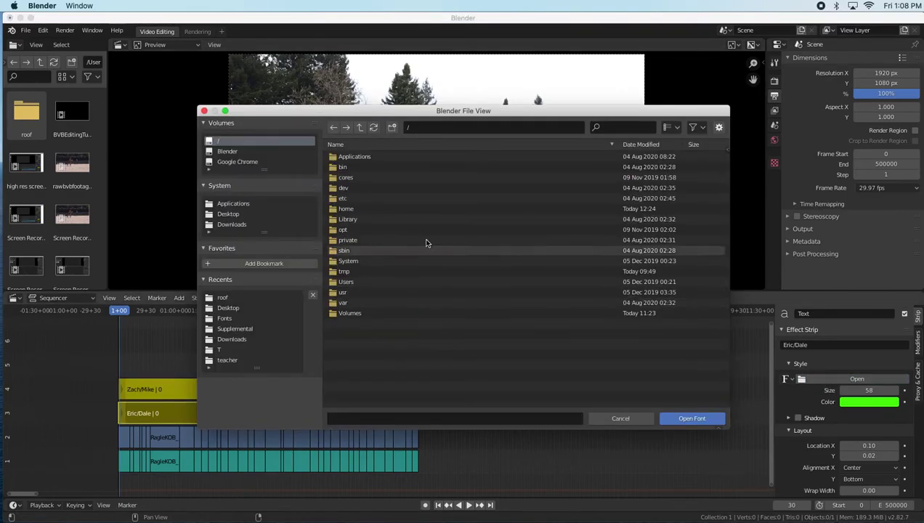
left_click(231, 214)
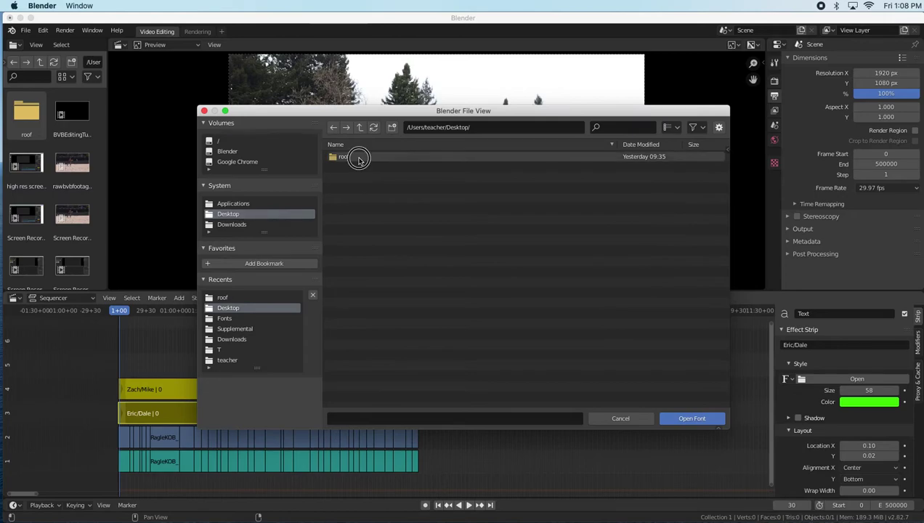
double_click(348, 159)
double_click(375, 168)
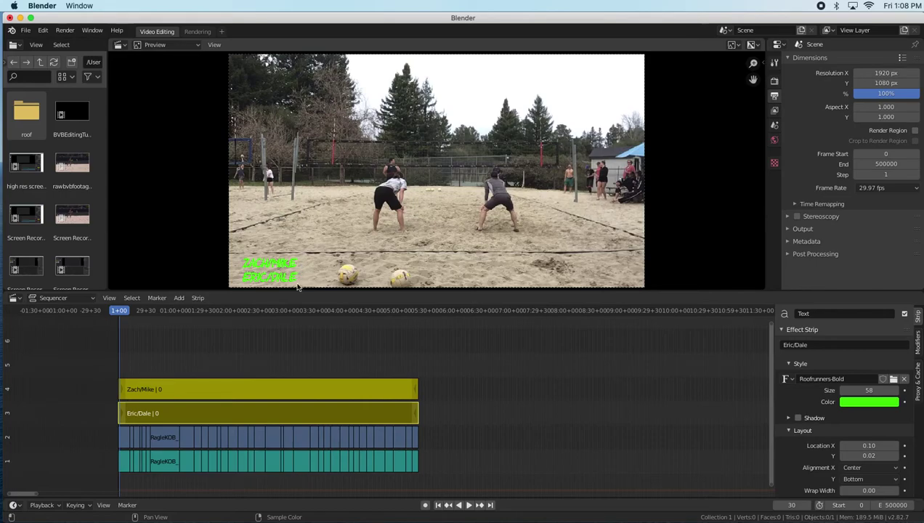
left_click(196, 392)
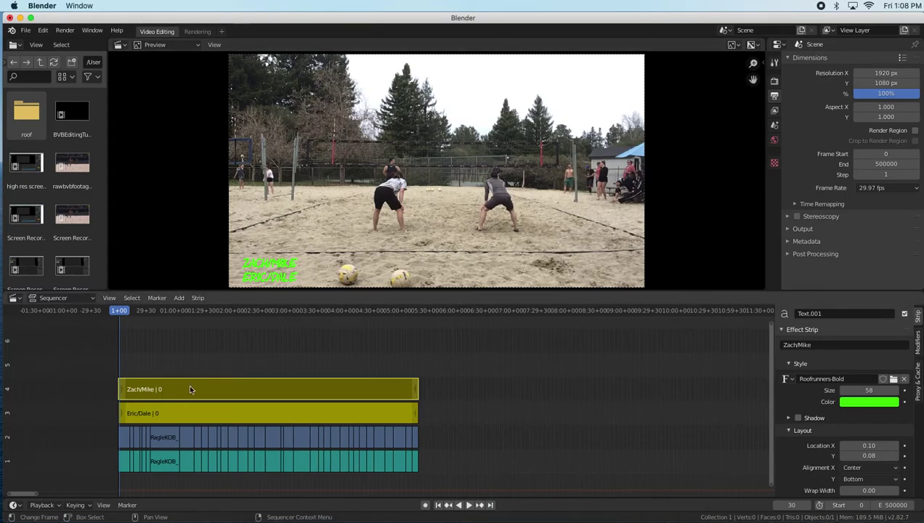
Copy the Zach/Mike caption to channel 5 as a '0' score, then duplicate it onto channel 6.
key("ctrl+c")
key("ctrl+v")
left_click(242, 369)
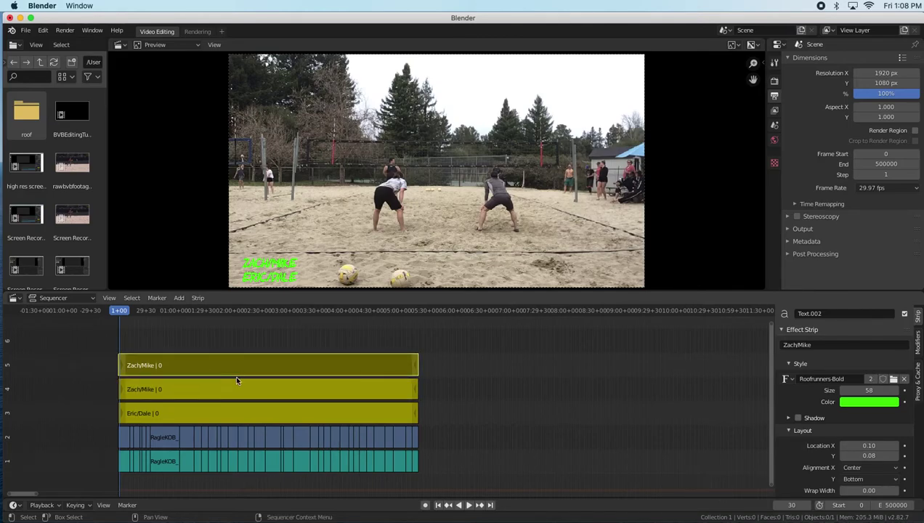
left_click(825, 347)
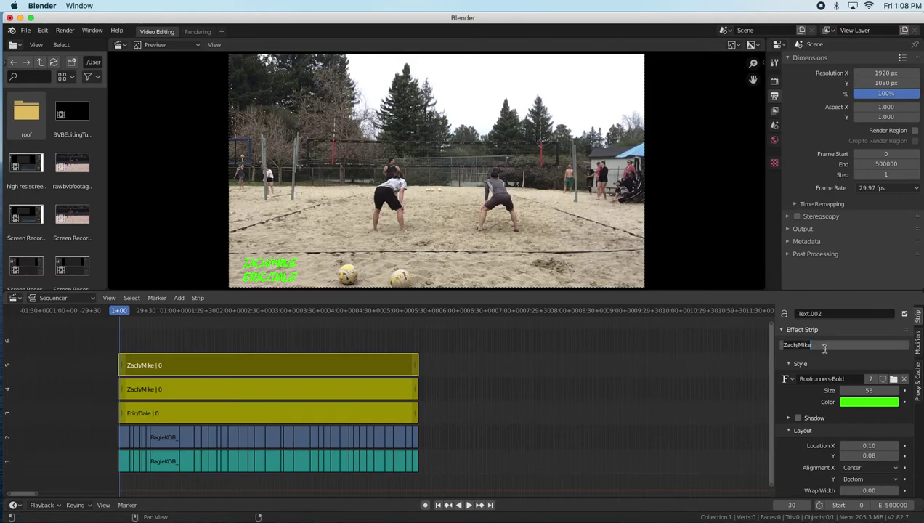
type("0")
key("Return")
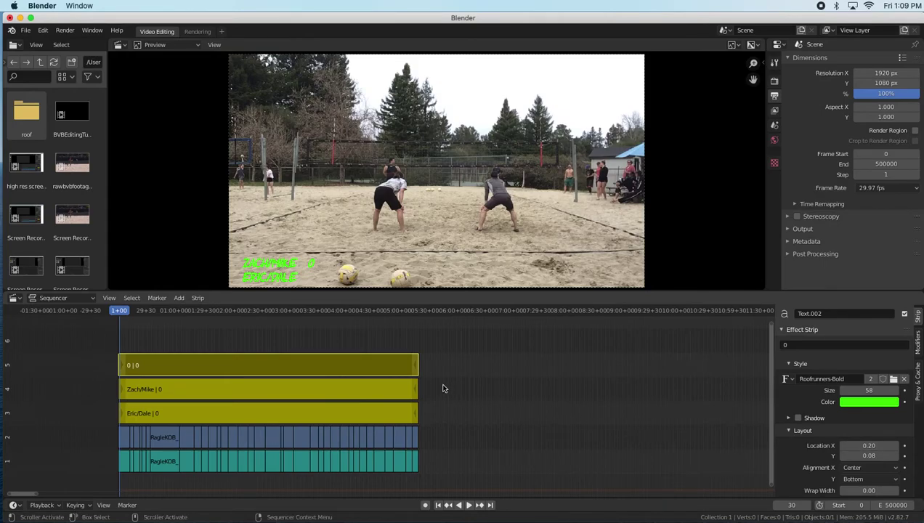
key("shift+d")
left_click(379, 362)
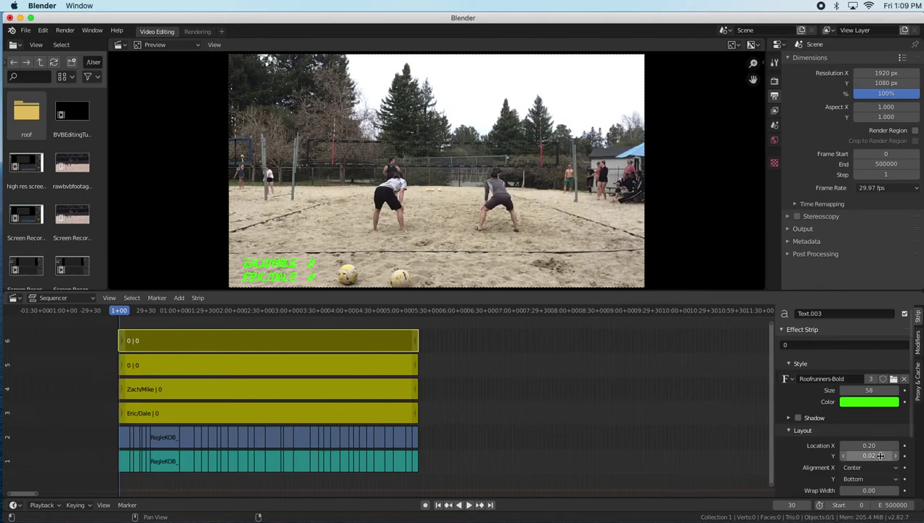
Set the channel 6 score's Location Y to 0.03, level with Eric/Dale, then rewind to frame 0.
left_click(843, 456)
left_click(843, 455)
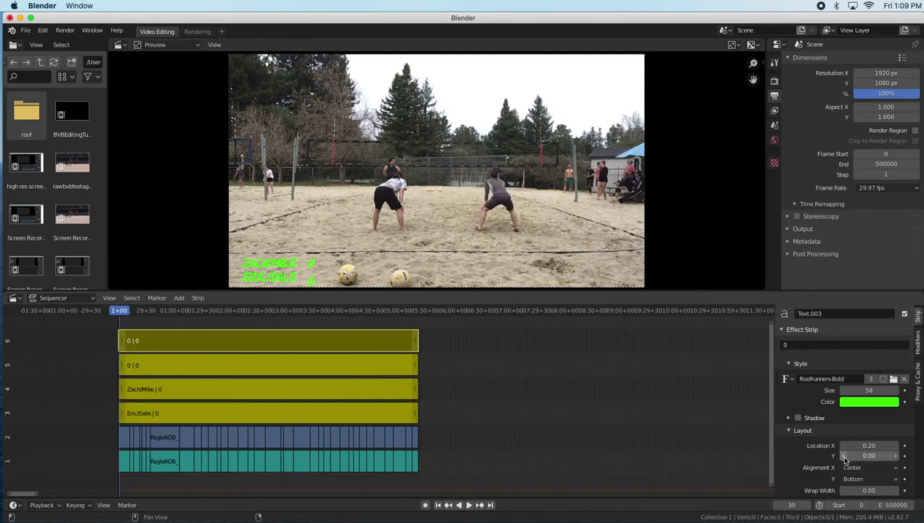
left_click(897, 456)
left_click(897, 456)
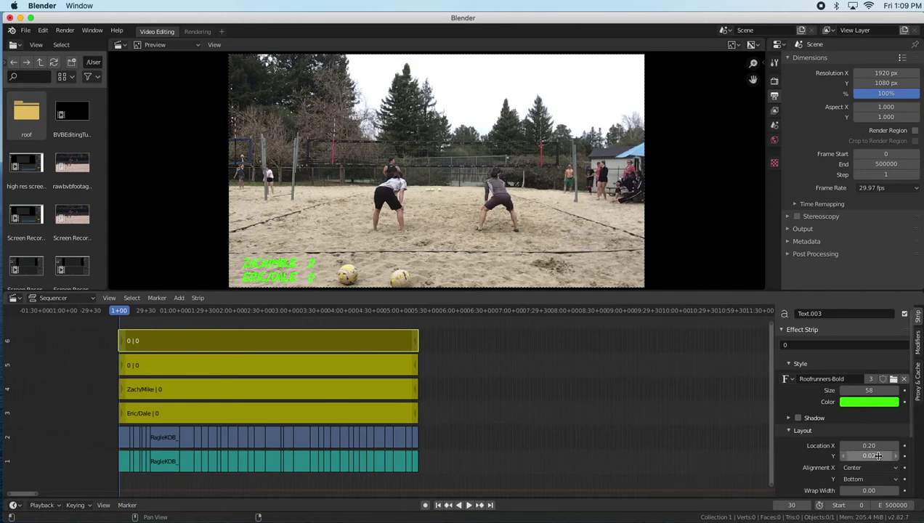
left_click(873, 456)
key("Return")
left_click(867, 455)
left_click(545, 390)
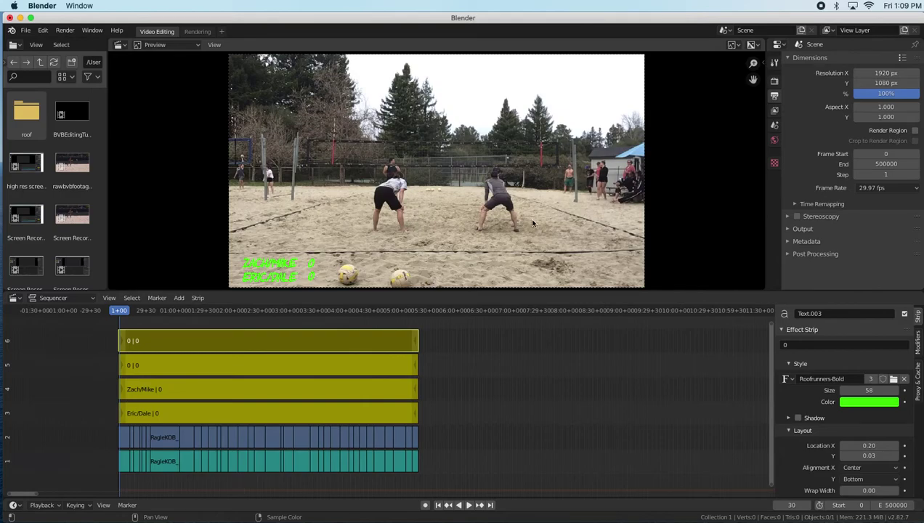
left_click(119, 312)
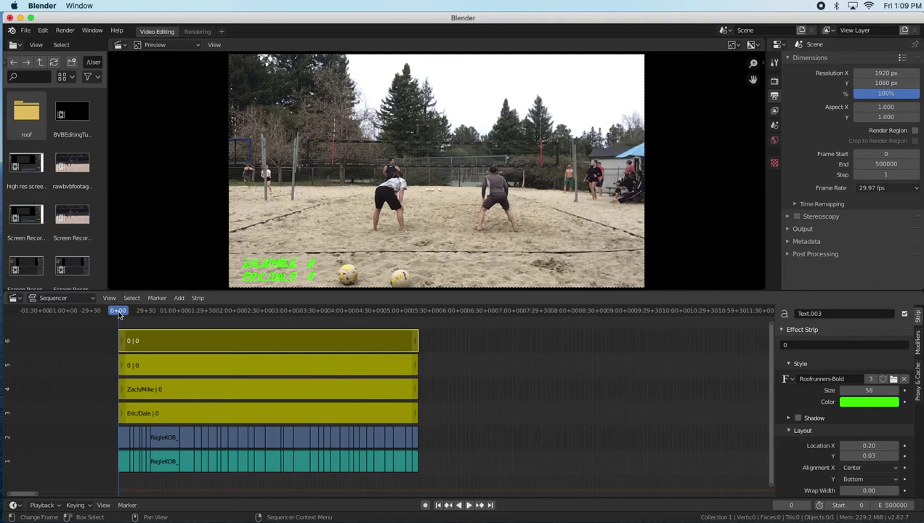
key("space")
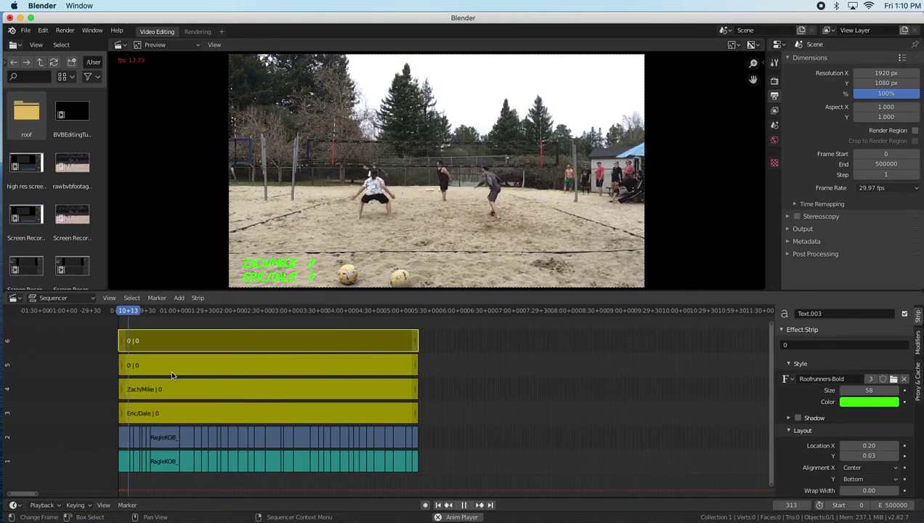
key("space")
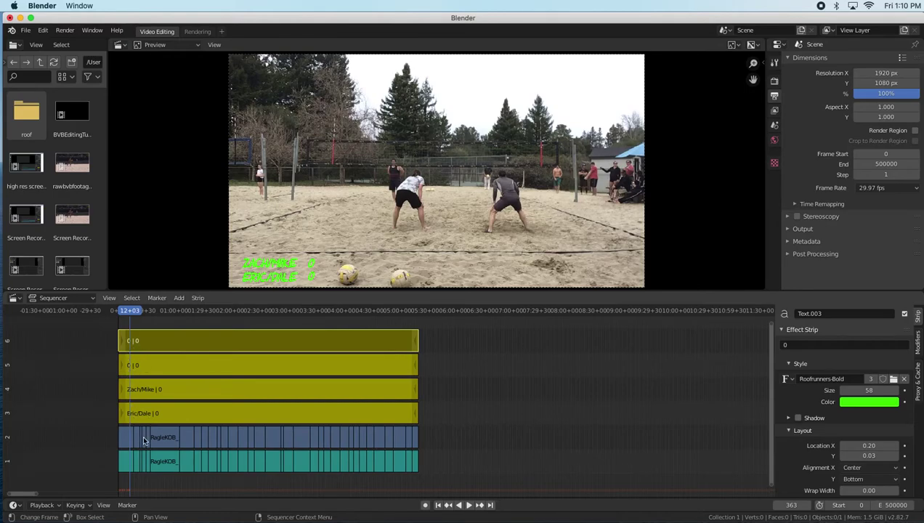
left_click_drag(34, 493, 18, 497)
scroll(357, 430, "up", 6)
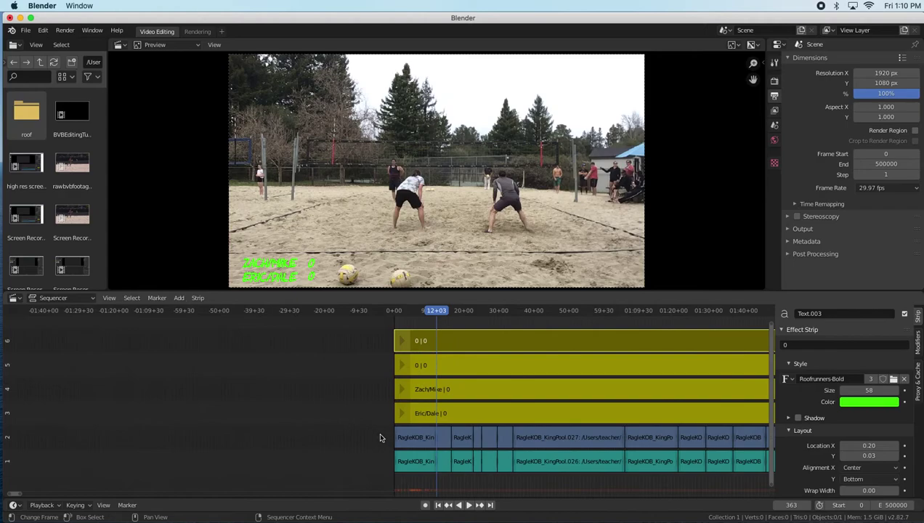
scroll(383, 438, "up", 4)
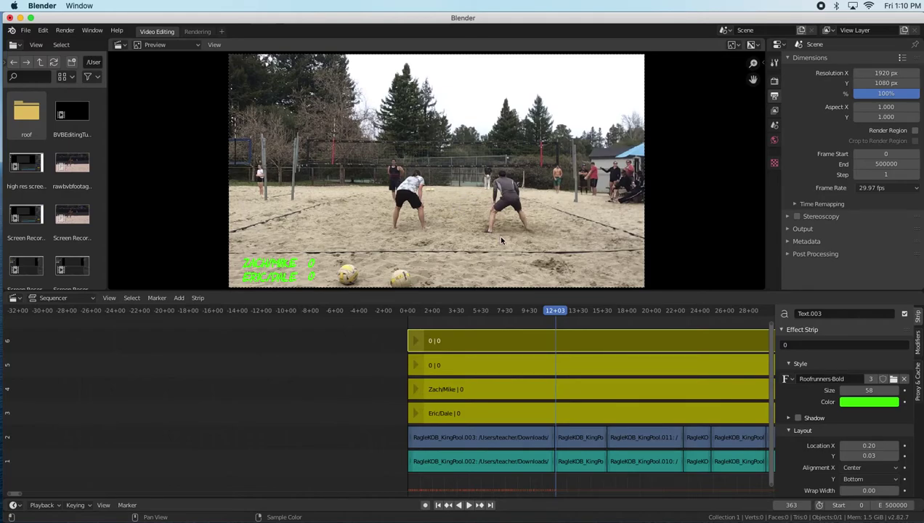
left_click(552, 367)
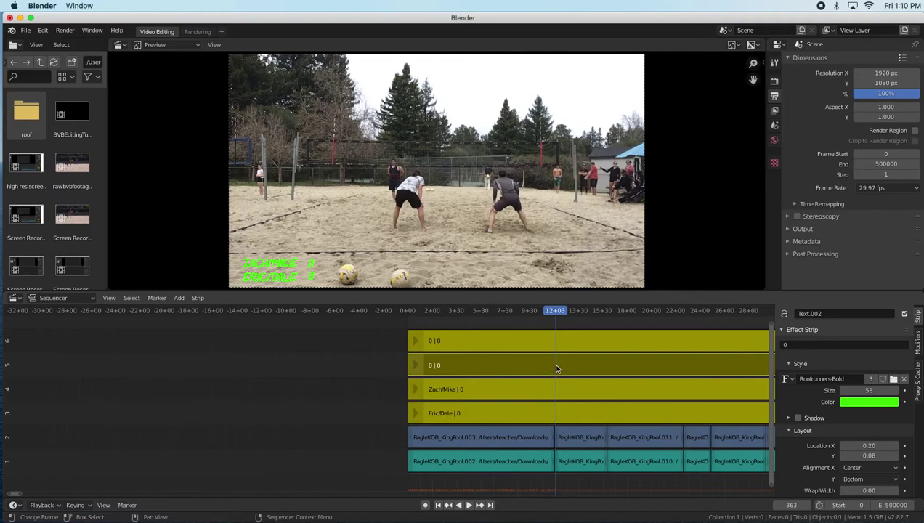
Cut the first team's score strip at the rally change, set the later piece to 1, and play to check.
key("k")
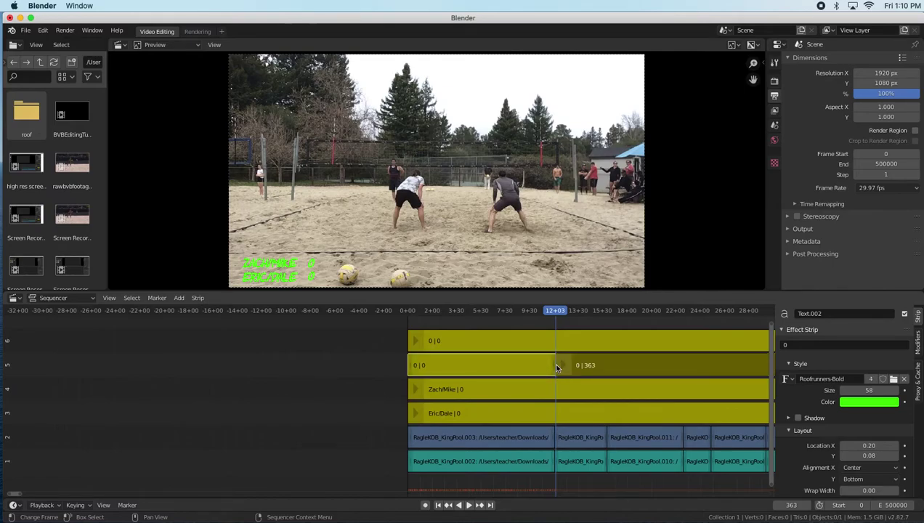
left_click(584, 365)
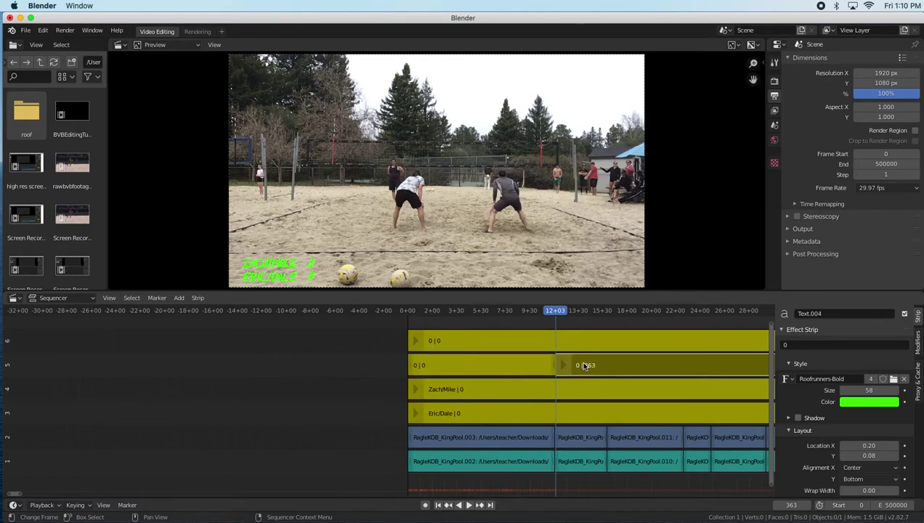
left_click(792, 346)
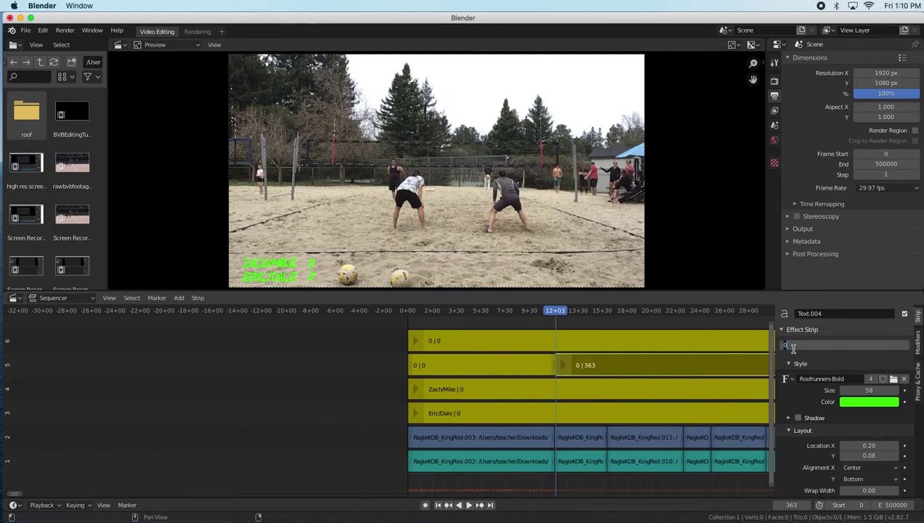
key("Return")
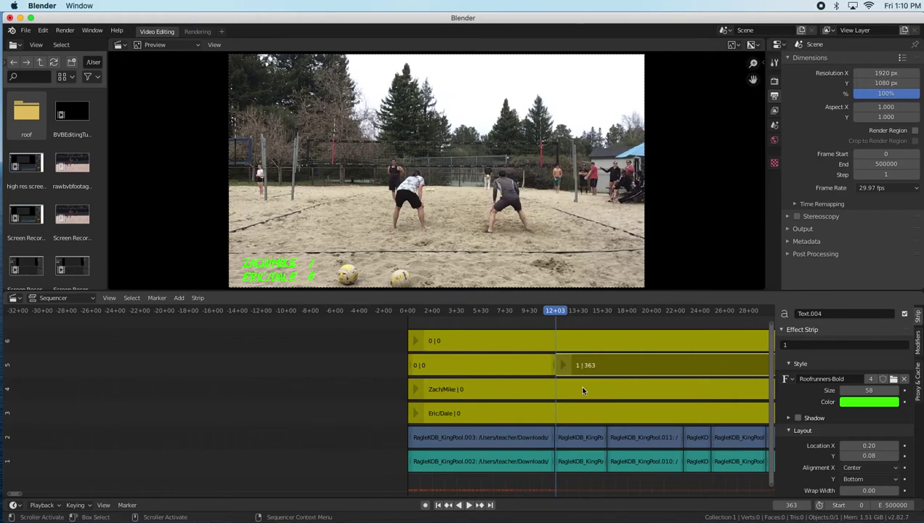
left_click_drag(555, 311, 544, 312)
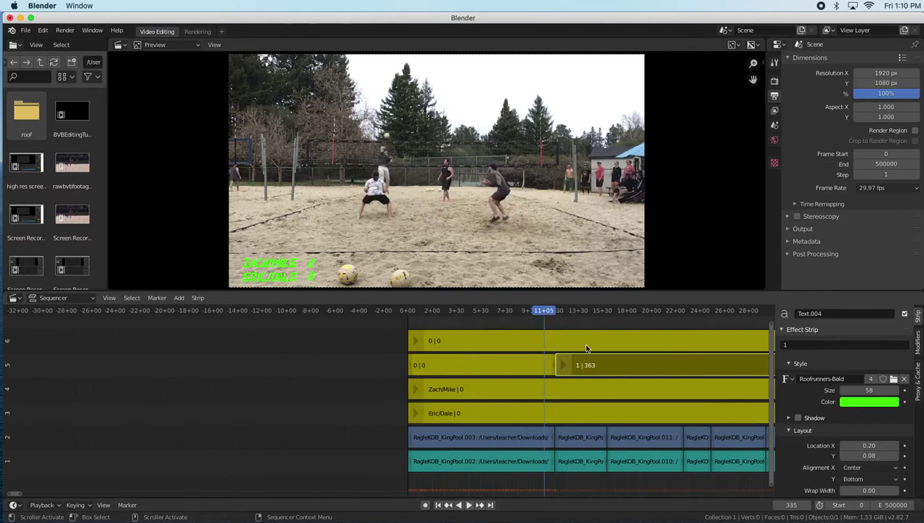
key("space")
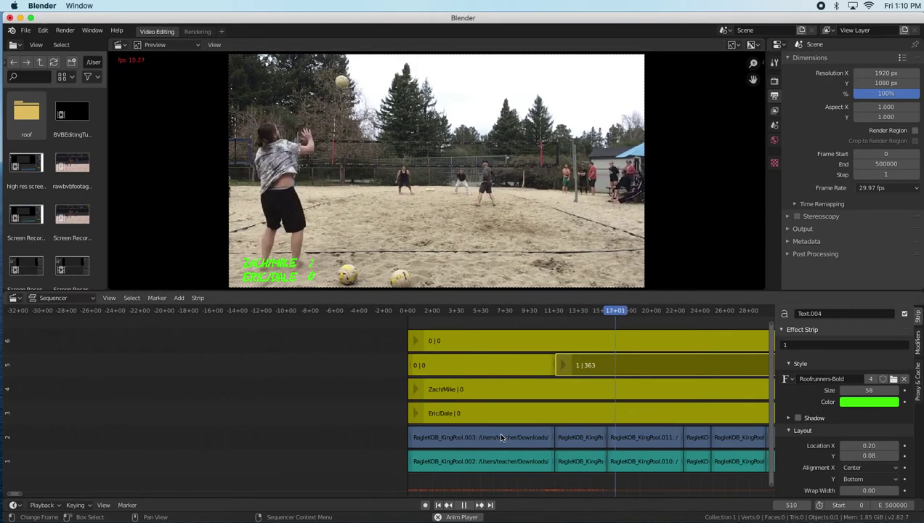
key("space")
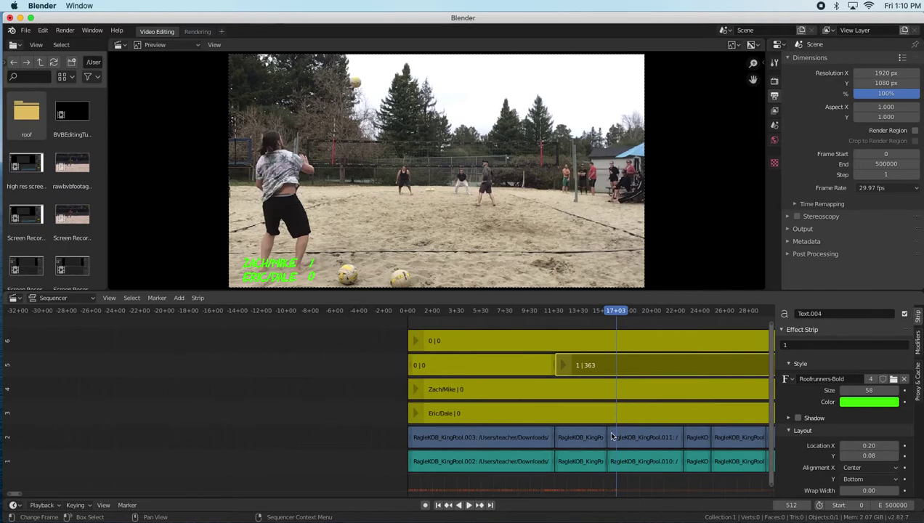
key("shift+ctrl+space")
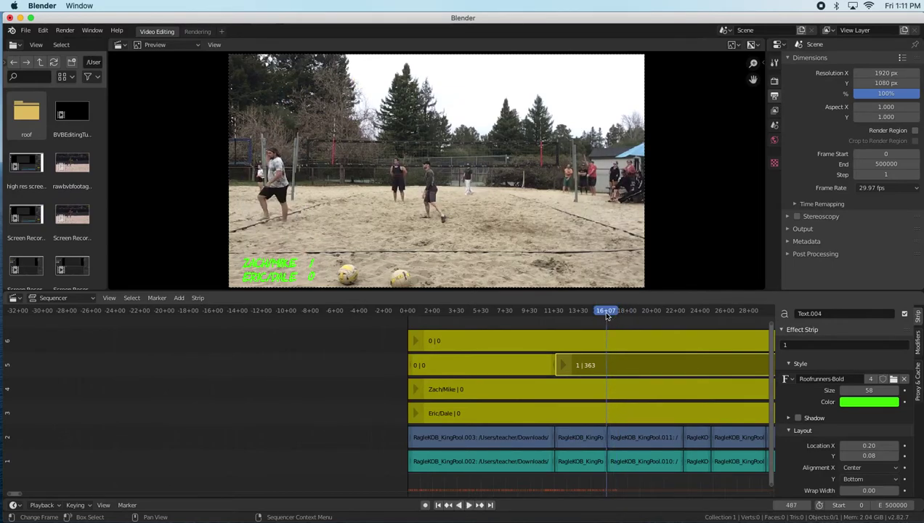
Cut the other team's score strip at the same frame so its new piece reads 1.
left_click(607, 346)
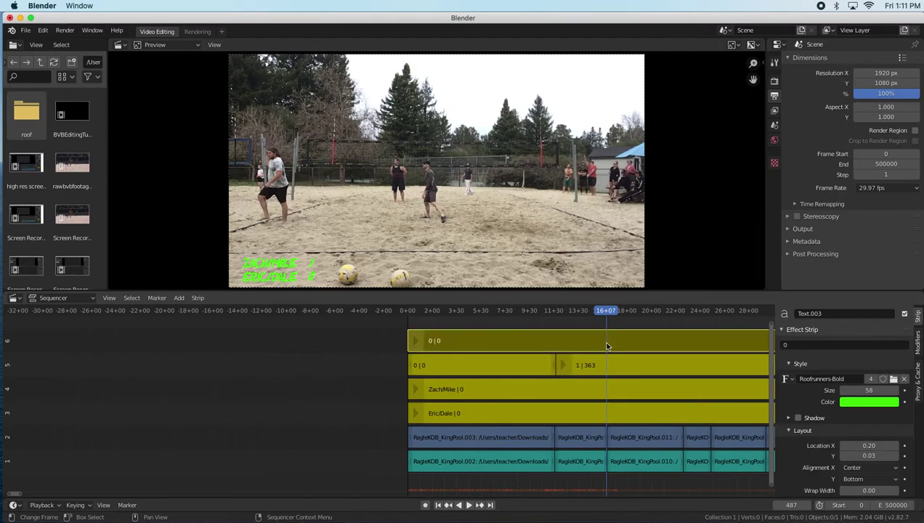
key("k")
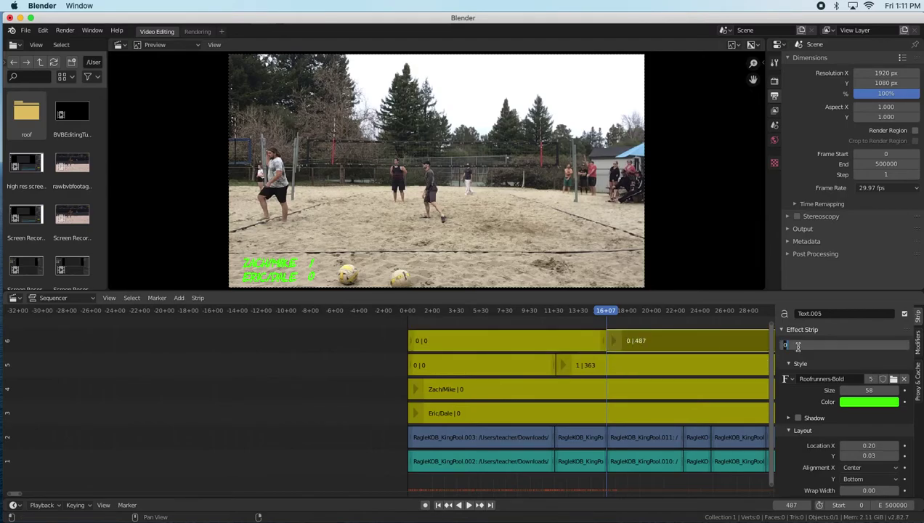
key("Return")
key("space")
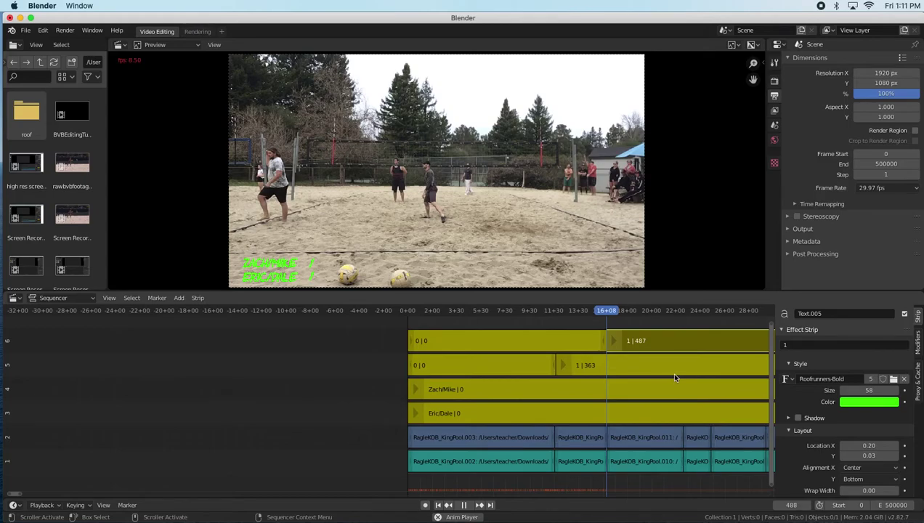
key("space")
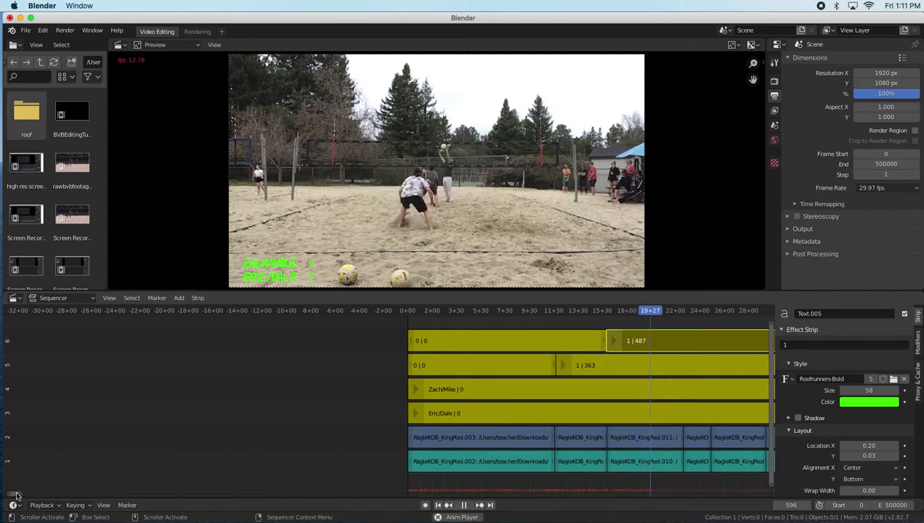
scroll(22, 494, "down", 2)
scroll(22, 493, "down", 3)
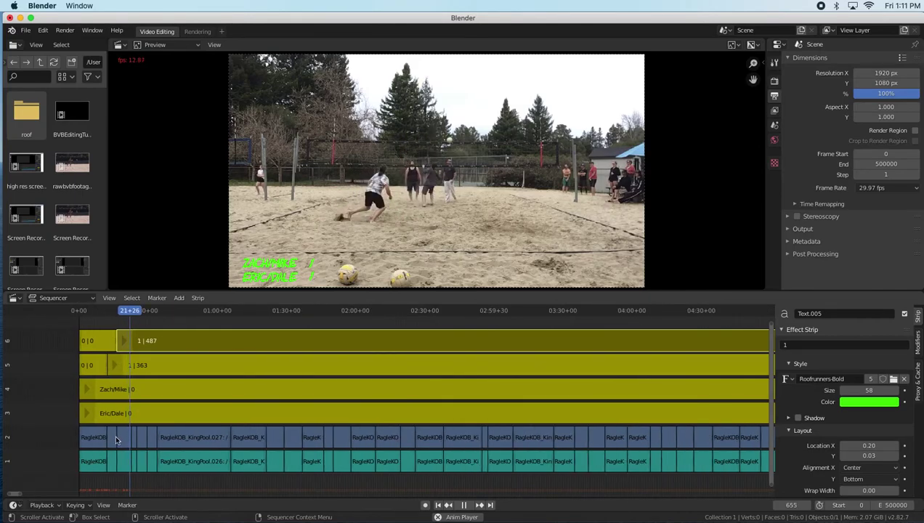
key("space")
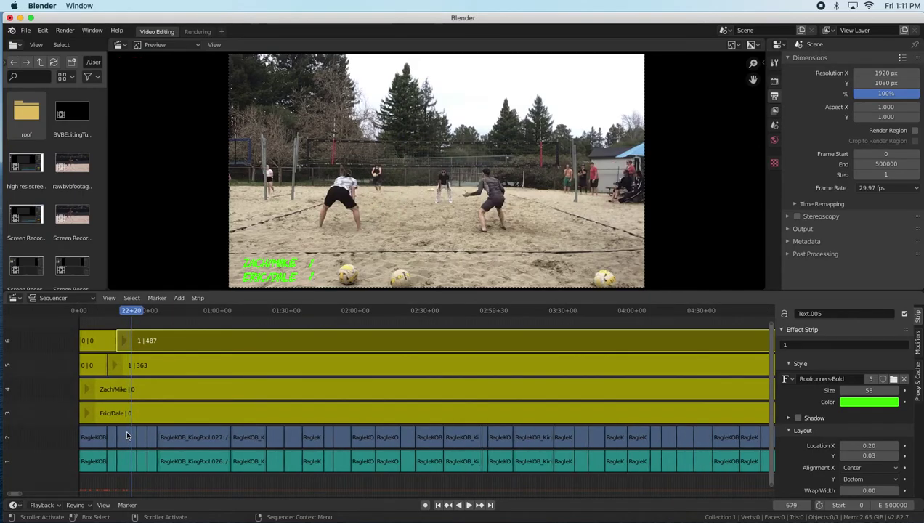
Cut the first team's score strip at the next rally and change it to 2.
left_click(132, 366)
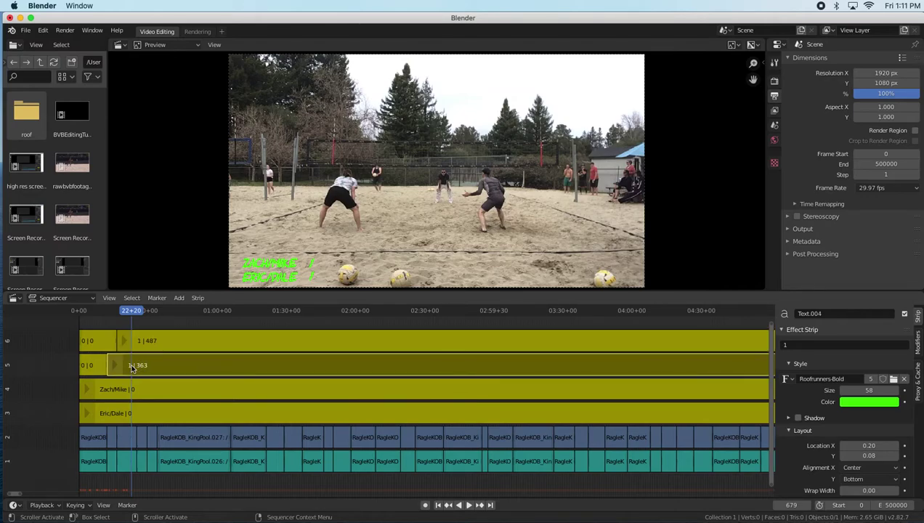
key("k")
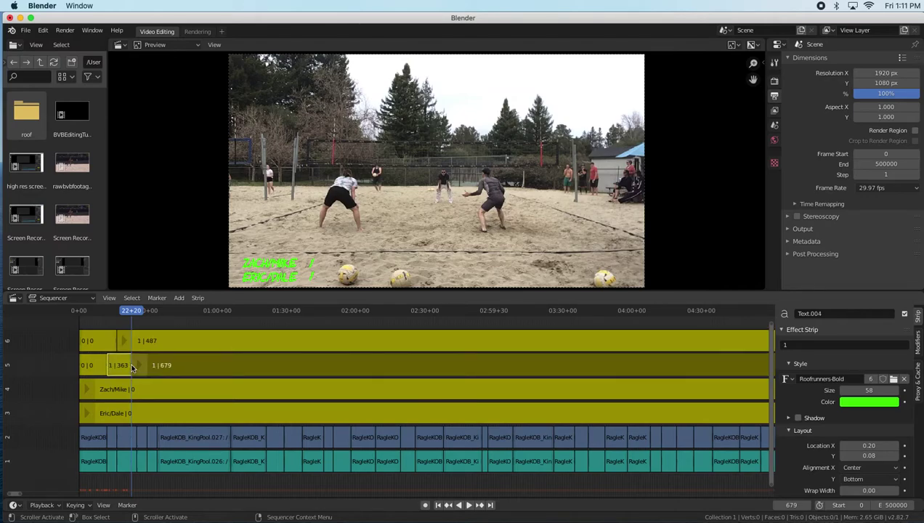
left_click(803, 343)
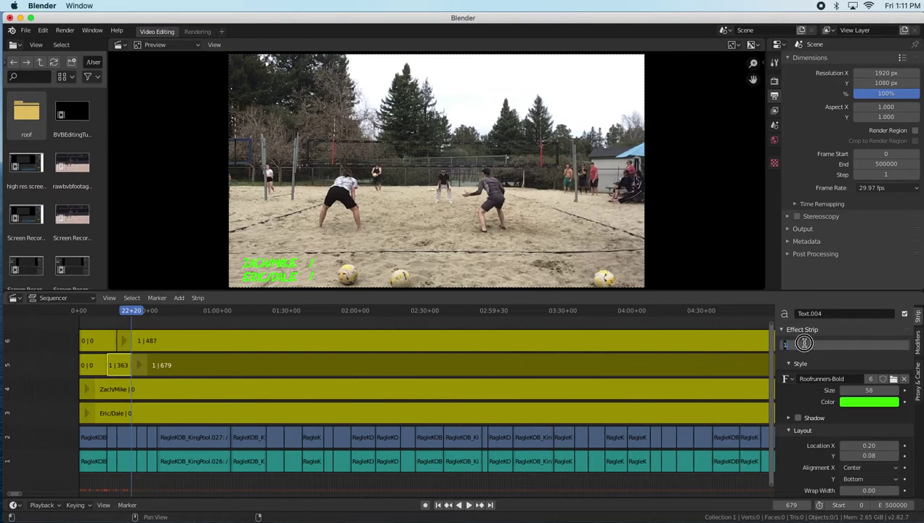
key("Return")
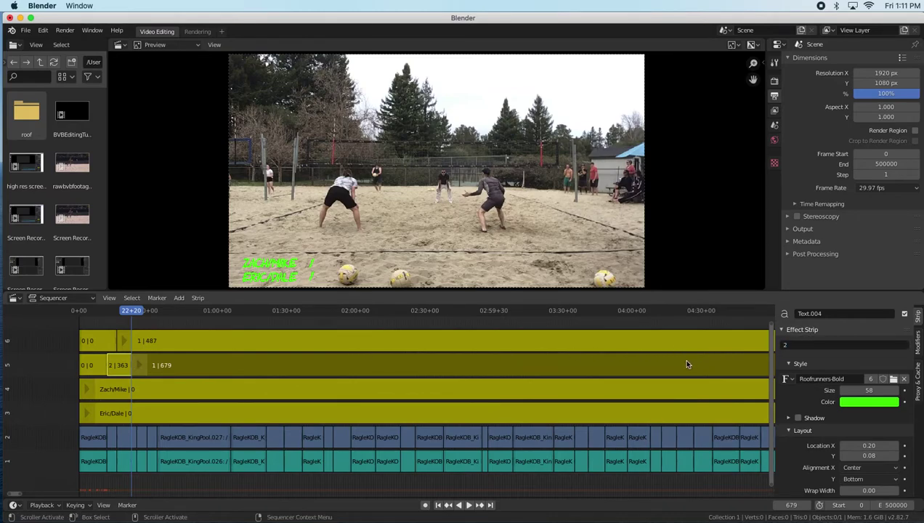
key("space")
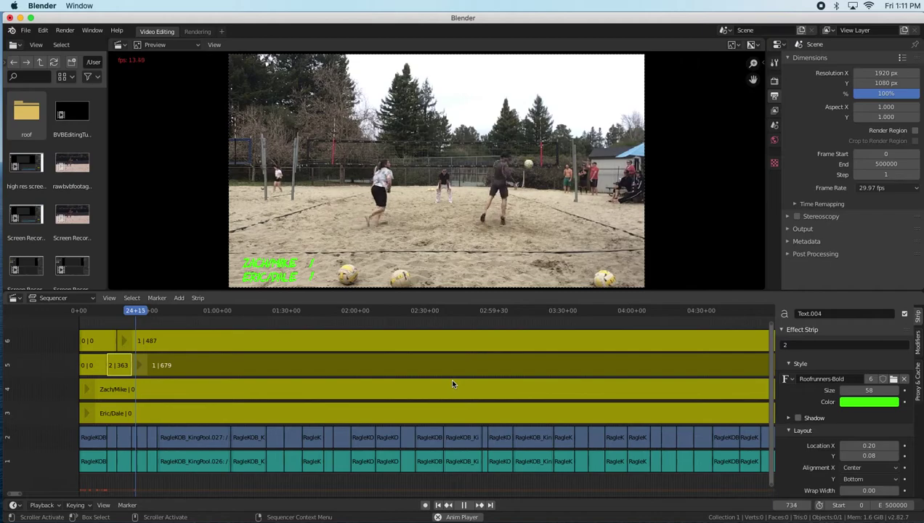
key("space")
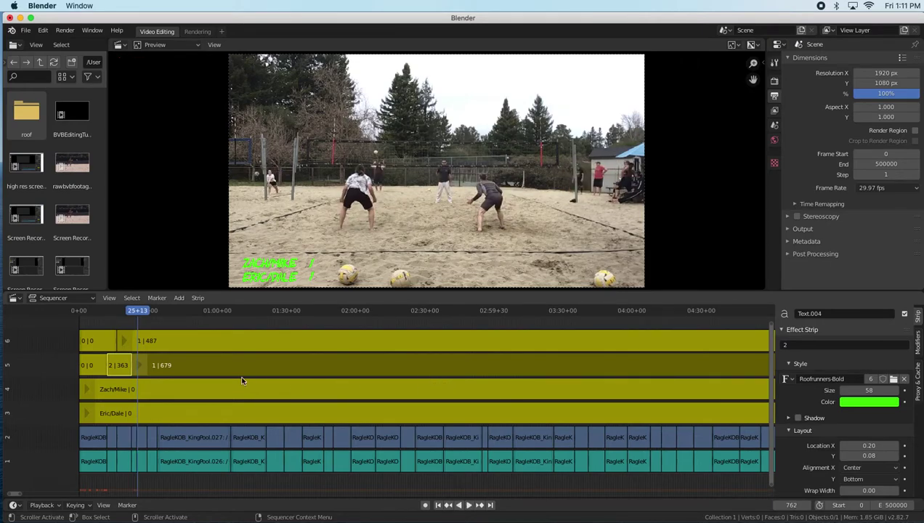
Cut the latest score piece at the following rally and set it to 3.
left_click(146, 367)
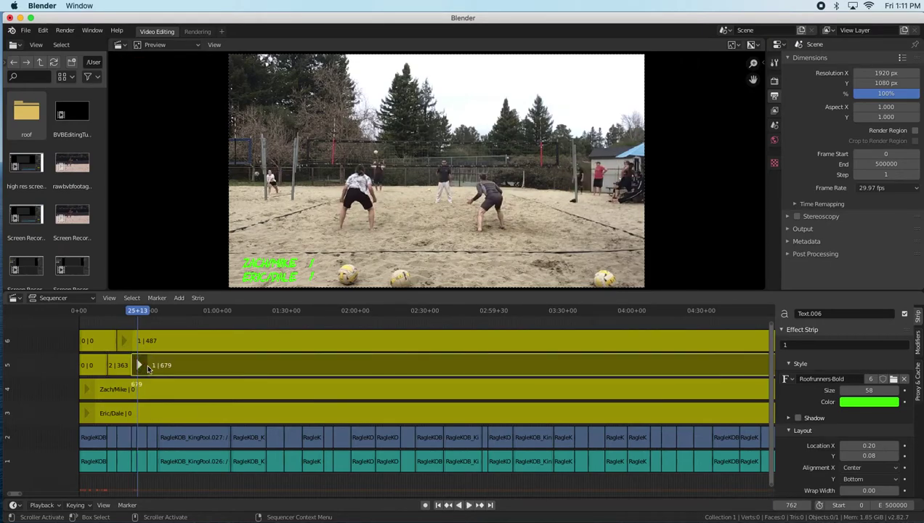
key("k")
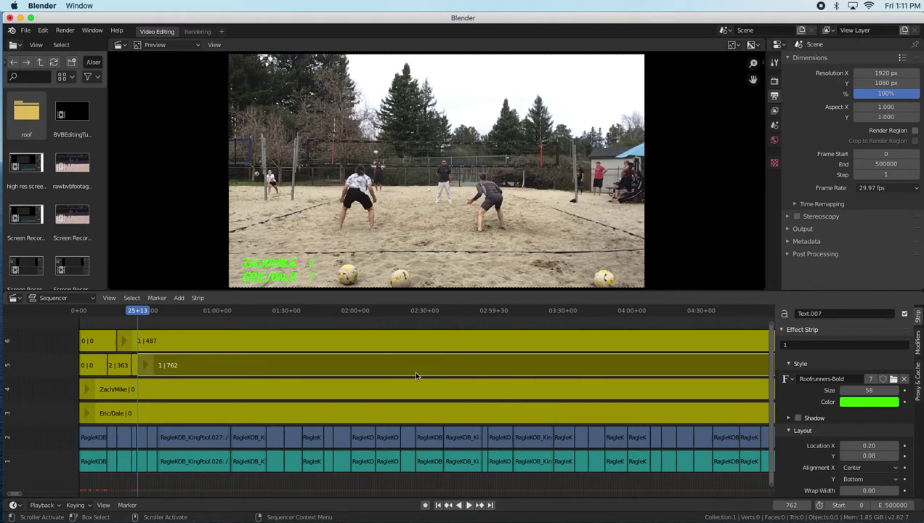
left_click(795, 347)
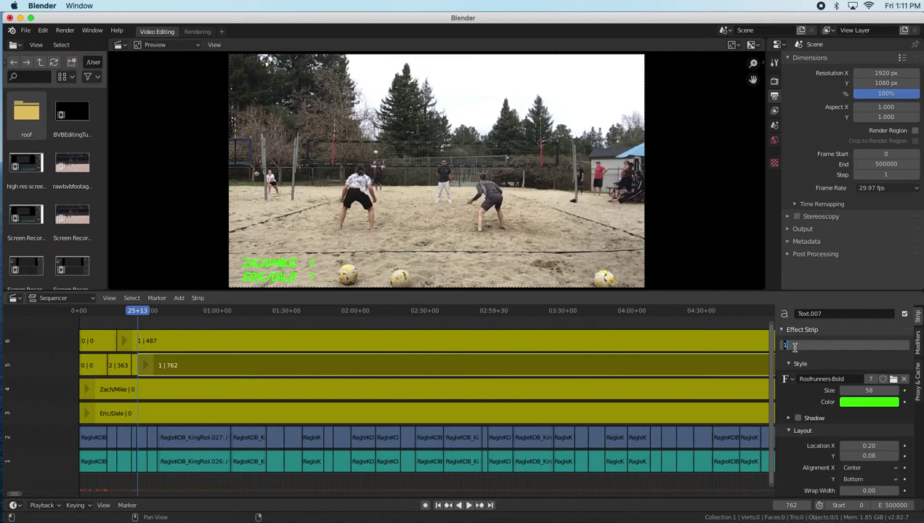
type("3")
key("Return")
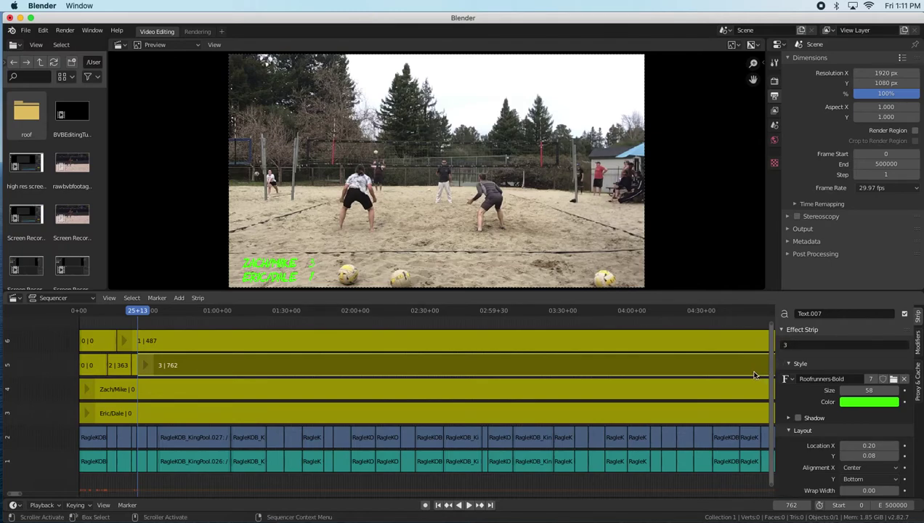
key("space")
key("space")
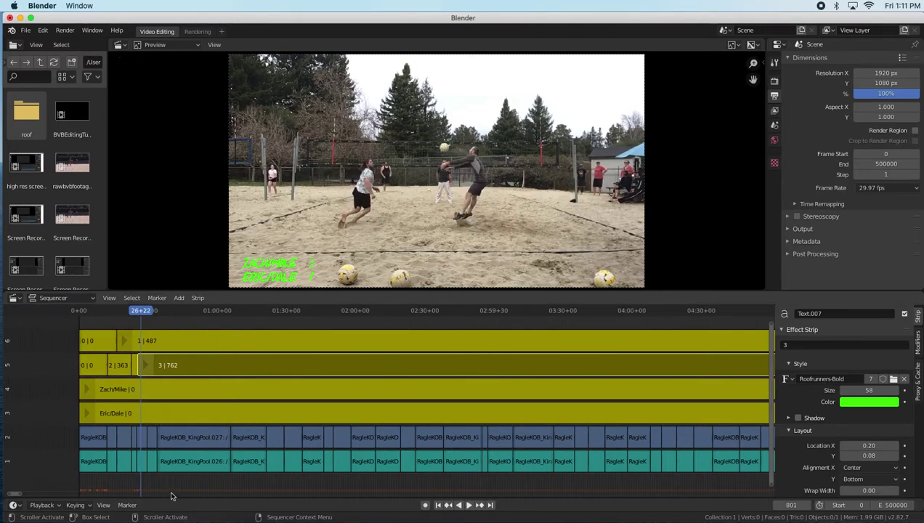
left_click_drag(15, 496, 11, 498)
Correct the first team's successive score strips so they read 1 and then 2.
scroll(308, 408, "up", 8)
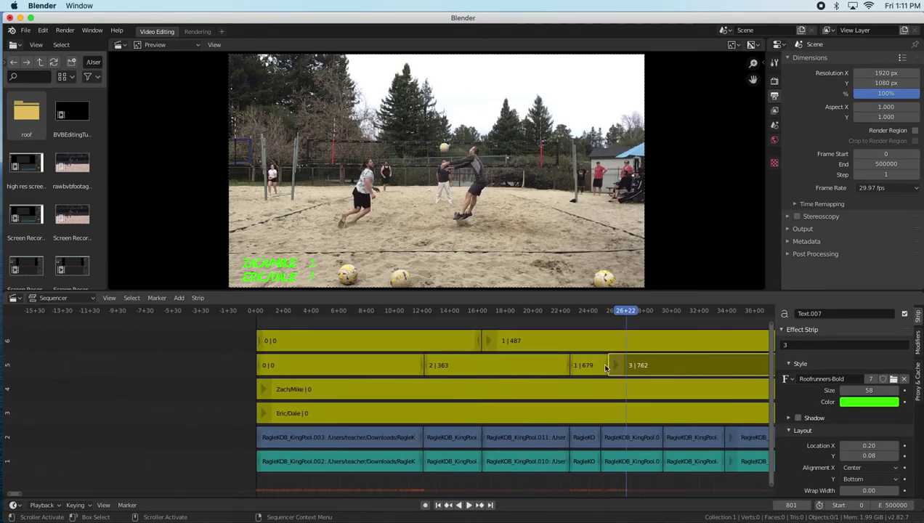
scroll(504, 387, "down", 6)
scroll(433, 378, "up", 6)
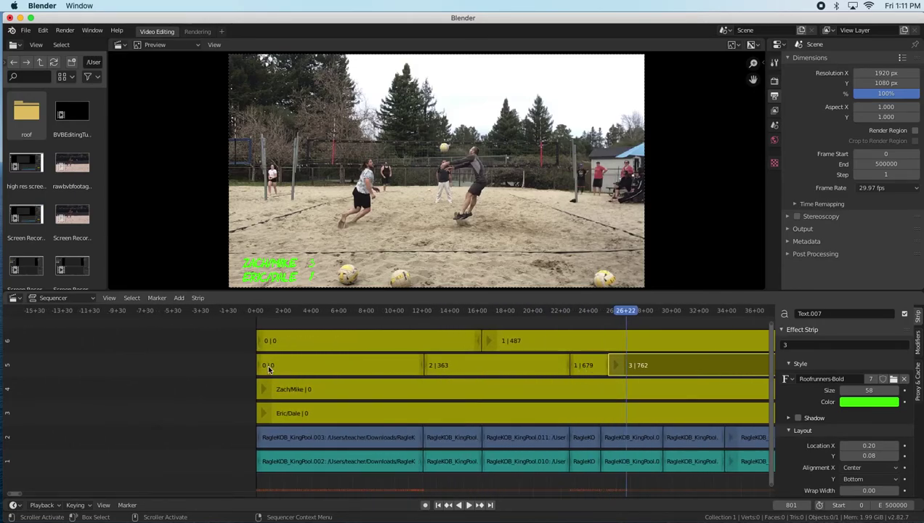
left_click(501, 367)
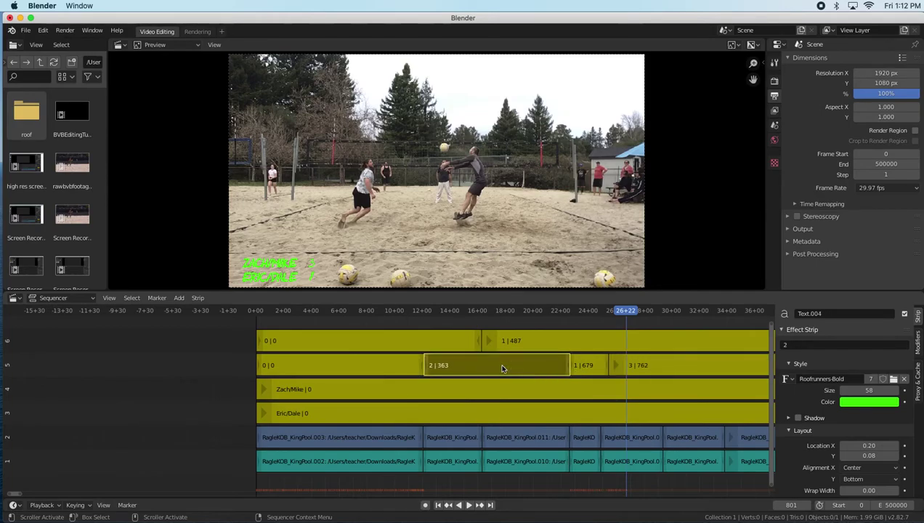
left_click(791, 346)
type("1")
key("Return")
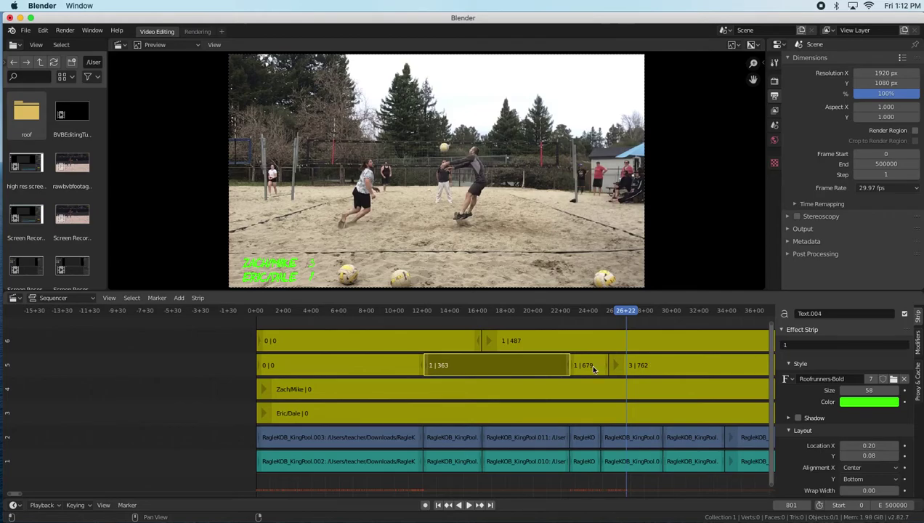
left_click(593, 367)
left_click(804, 350)
type("2")
key("Return")
Review the footage before the next cut and start dragging Resolution % down from 100%.
left_click(654, 367)
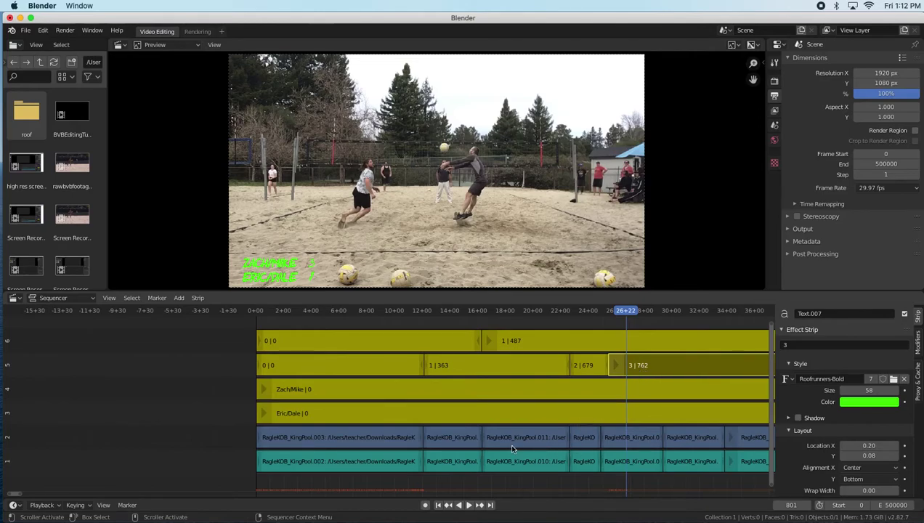
left_click_drag(623, 314, 563, 315)
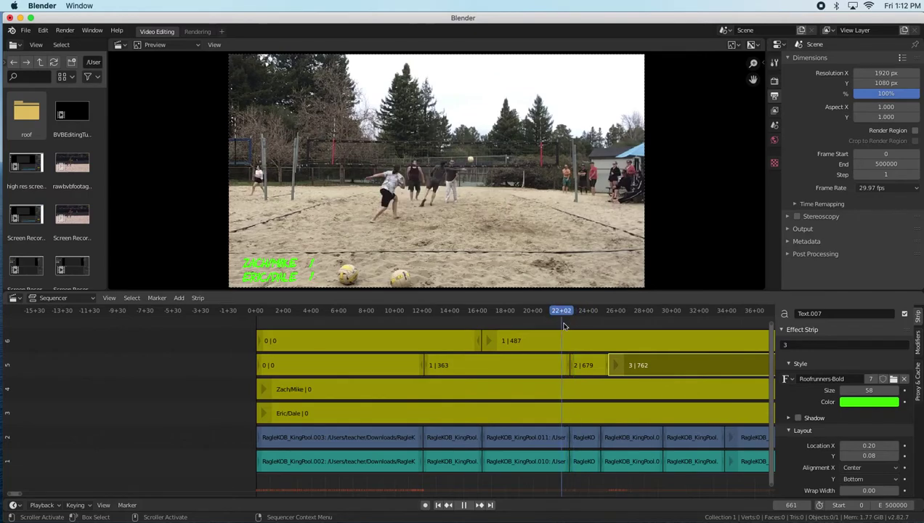
key("space")
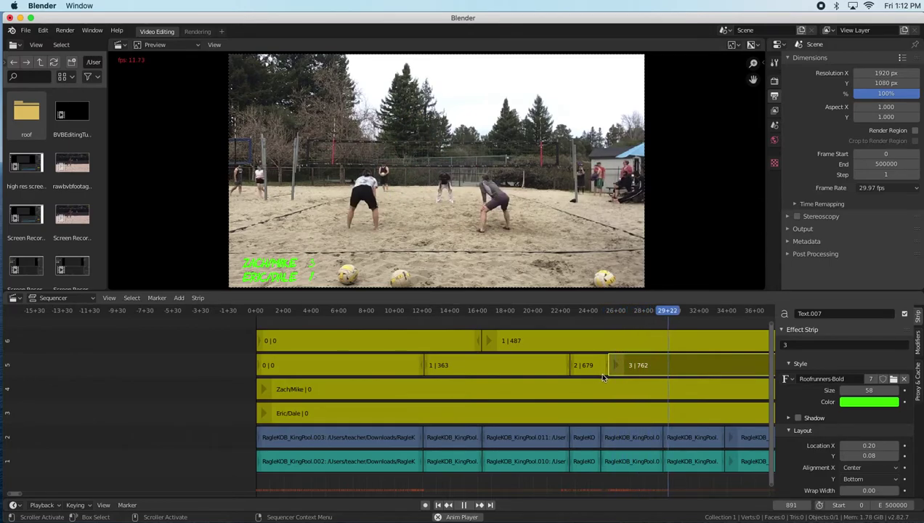
key("space")
left_click_drag(677, 313, 663, 317)
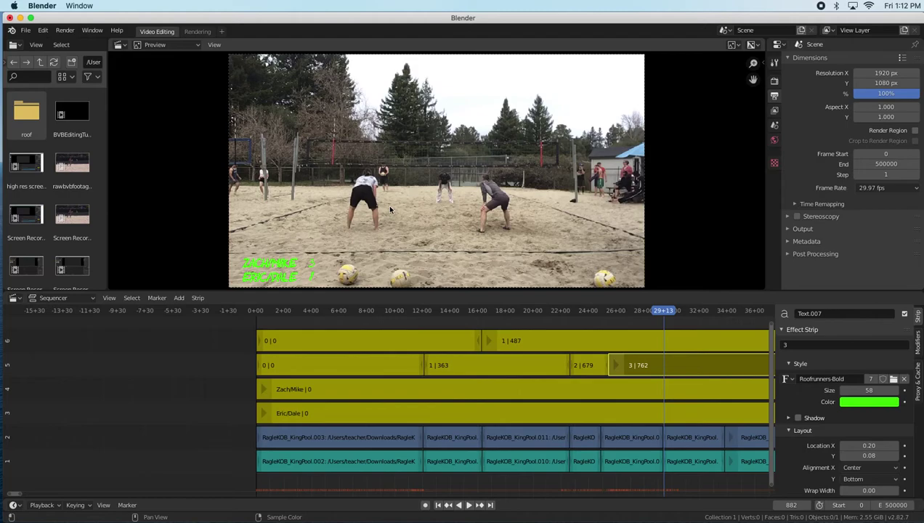
left_click_drag(894, 93, 865, 93)
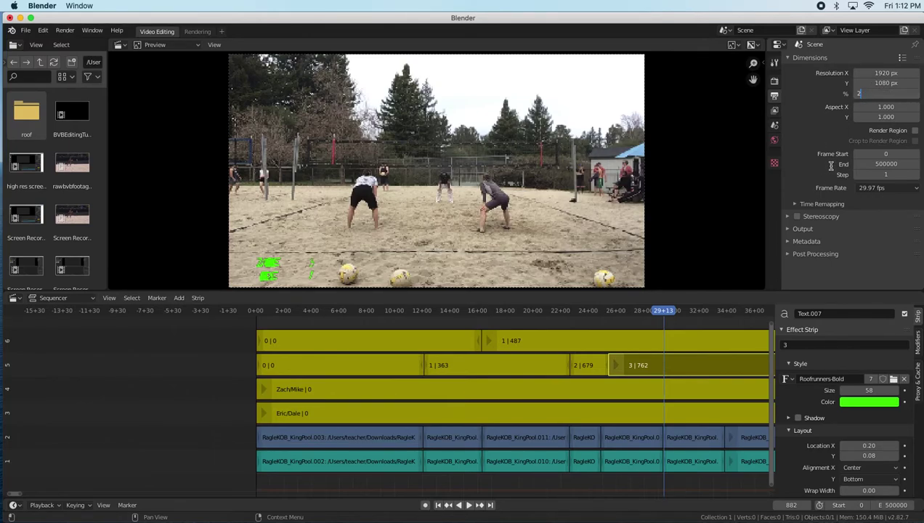
Set the render scale to 25% and split the 3 score at frame 882 so the new piece reads 4.
key("Return")
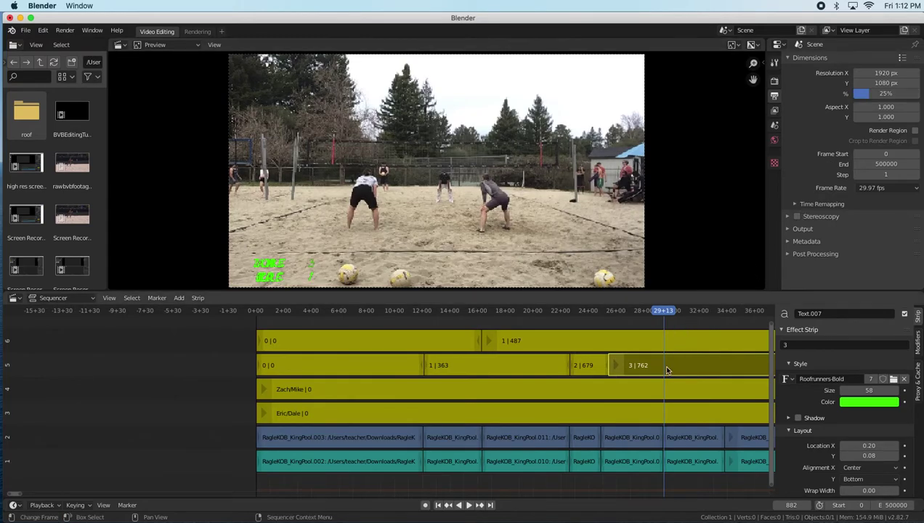
key("k")
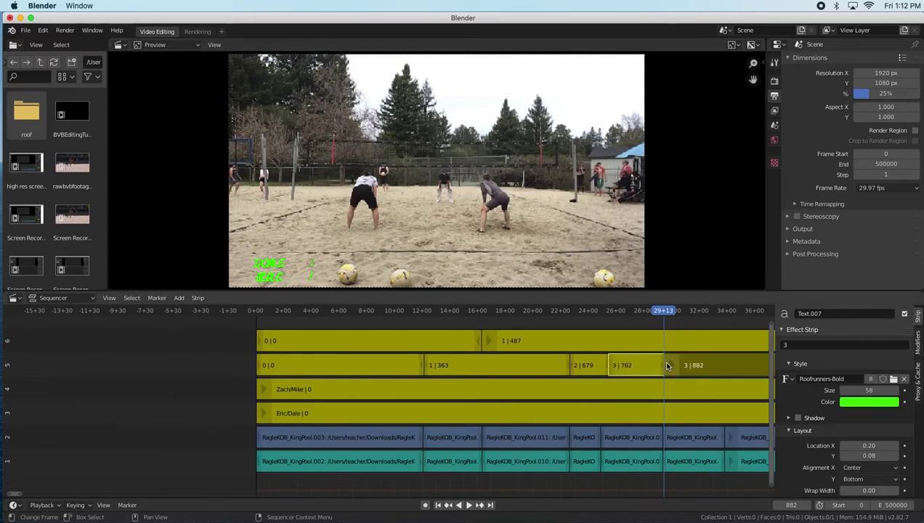
left_click(703, 370)
double_click(798, 344)
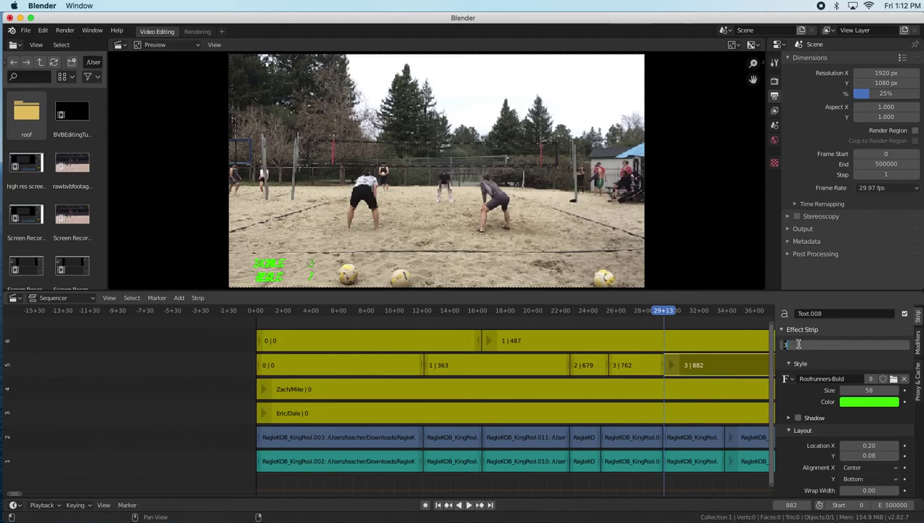
type("4")
key("Return")
key("space")
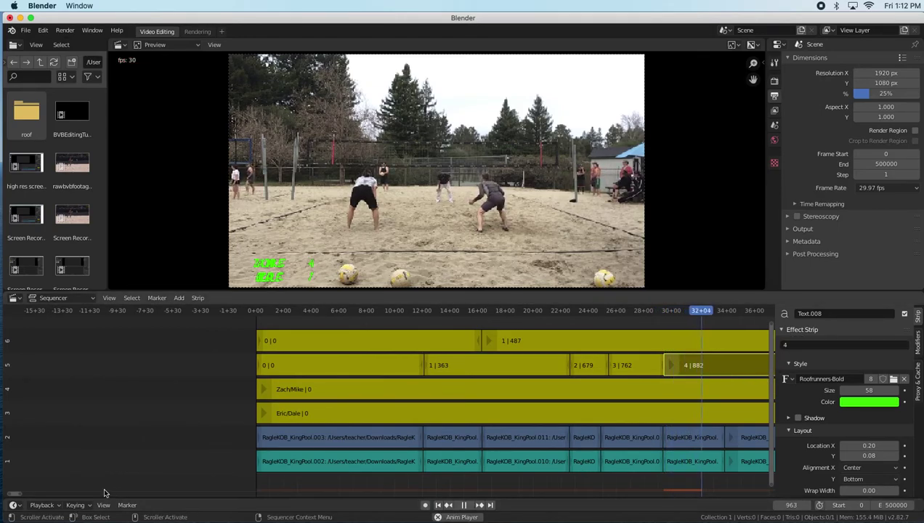
left_click(15, 494)
scroll(15, 495, "left", 5)
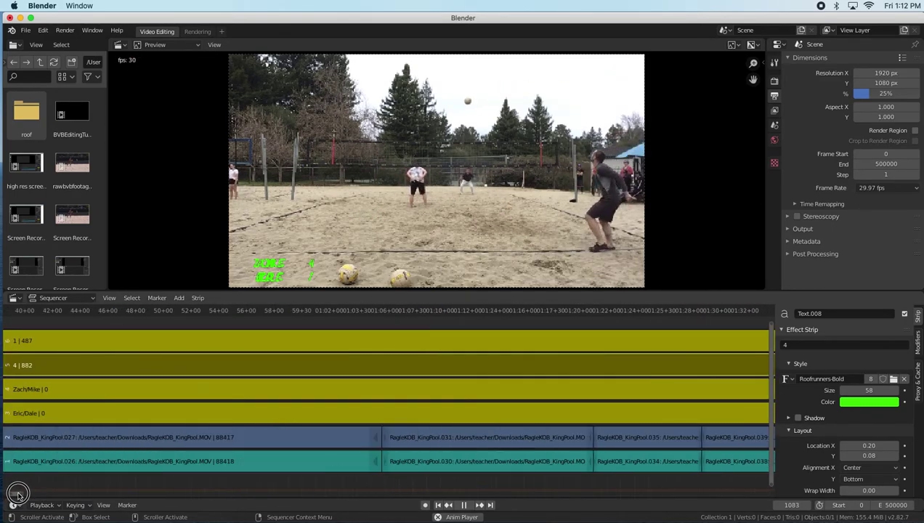
scroll(18, 495, "left", 3)
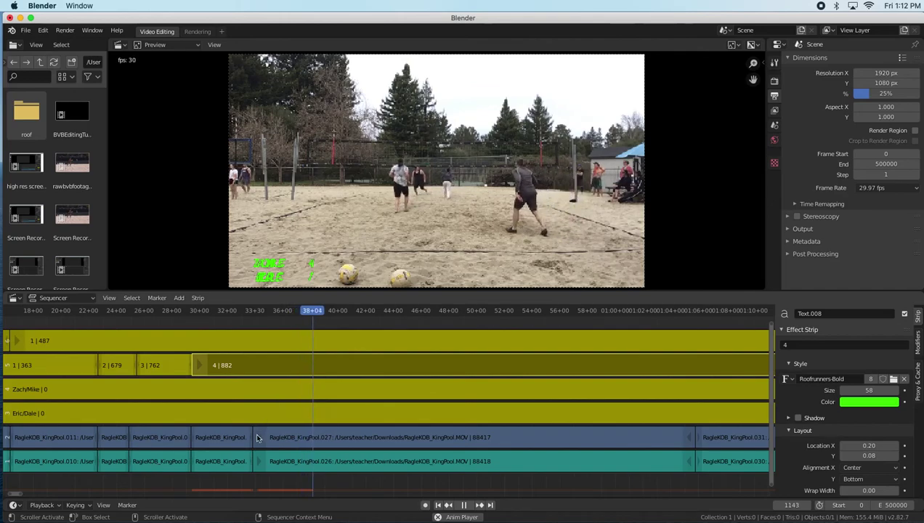
key("space")
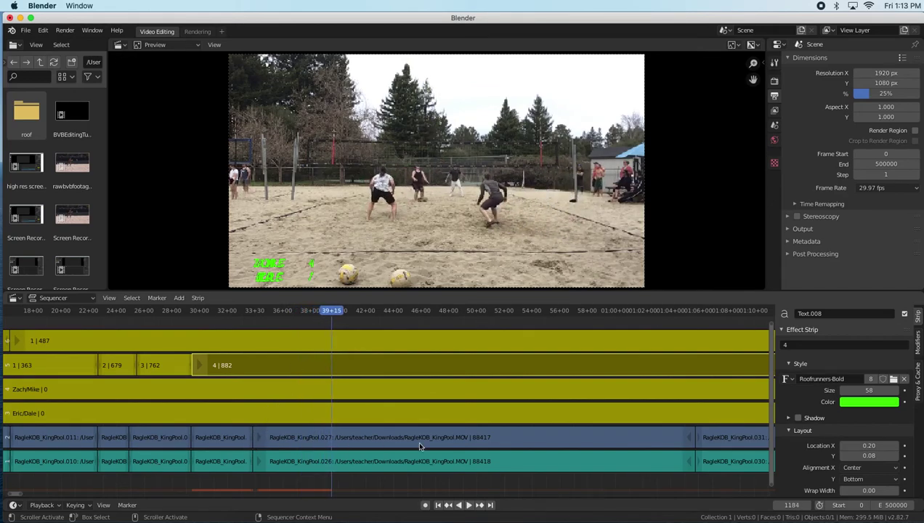
Split the other team's 1 score strip at frame 1011 and set the new piece to 2.
left_click_drag(333, 312, 249, 317)
key("space")
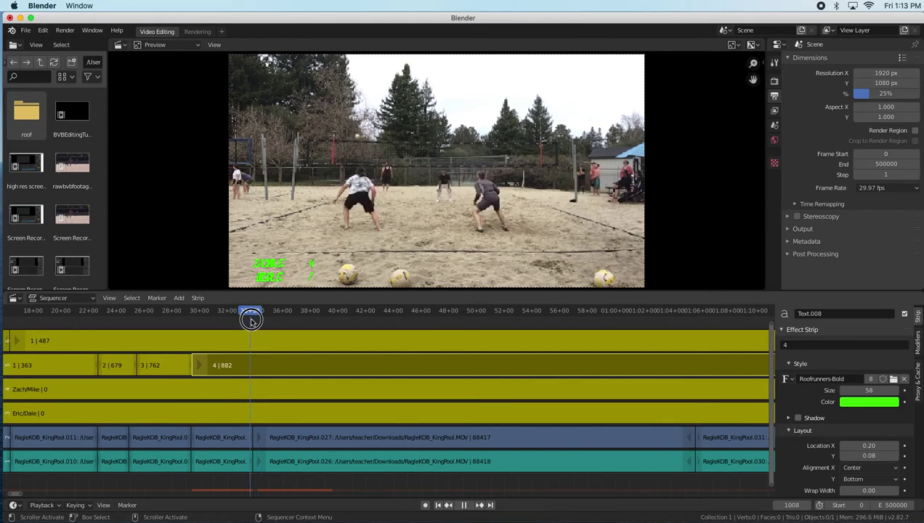
key("space")
left_click(251, 342)
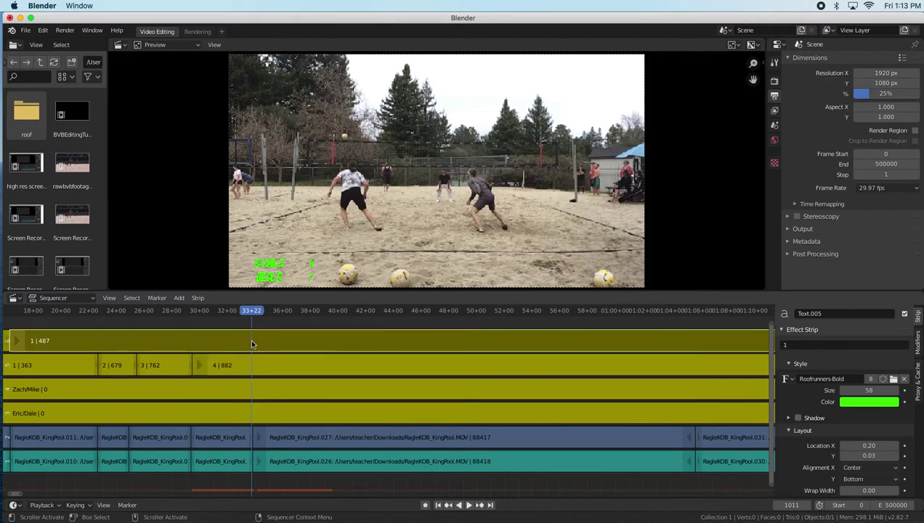
key("k")
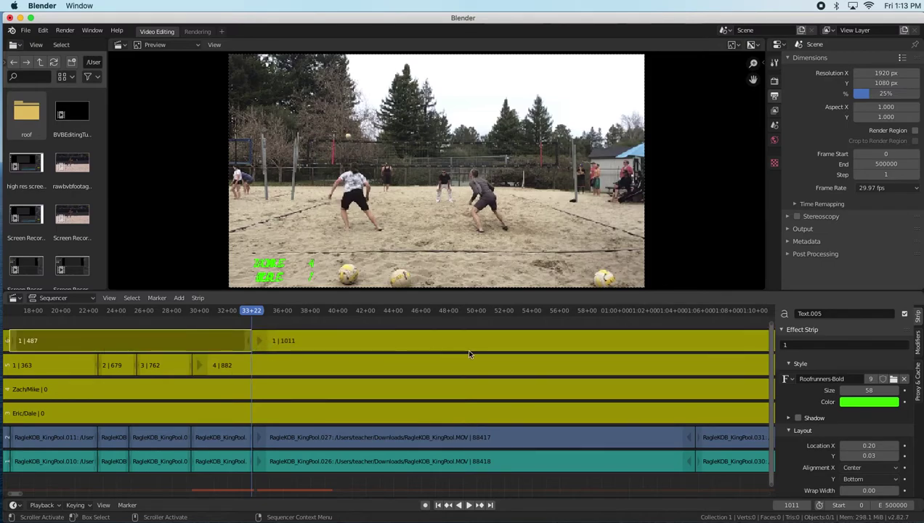
left_click(541, 334)
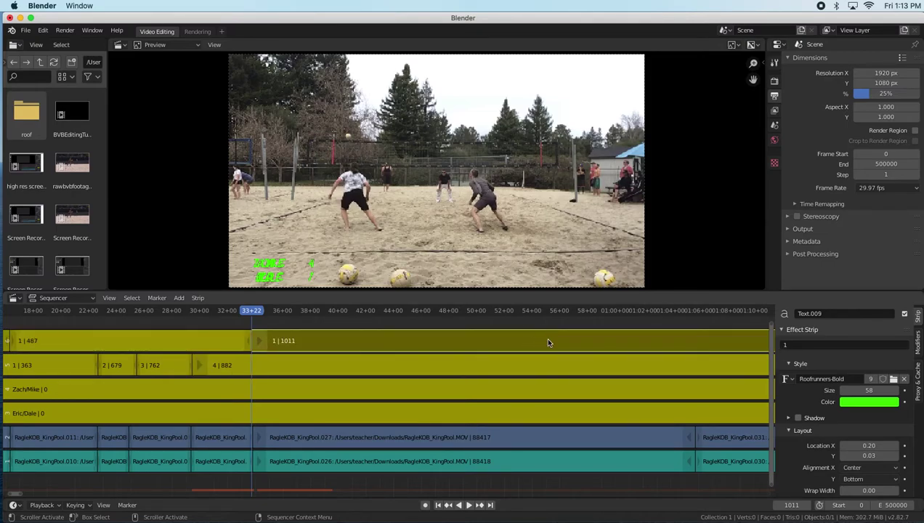
left_click(790, 346)
type("2")
key("Return")
key("space")
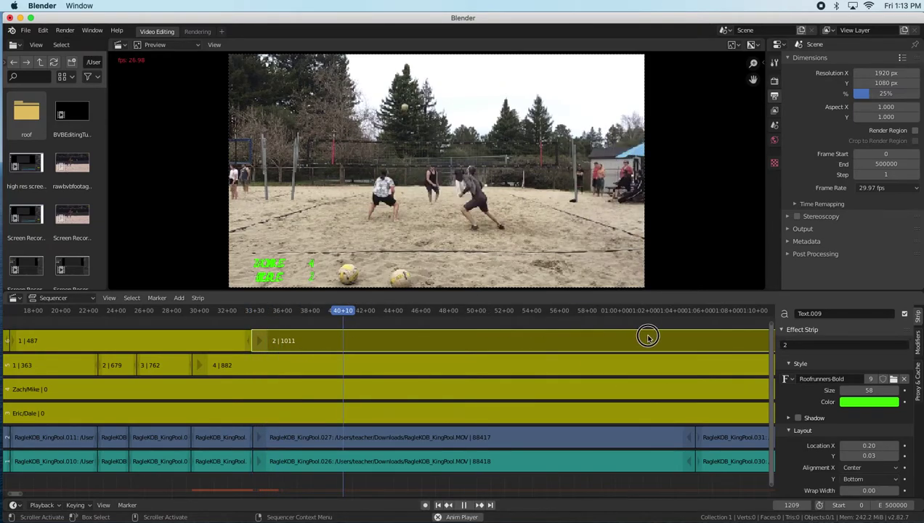
left_click(648, 336)
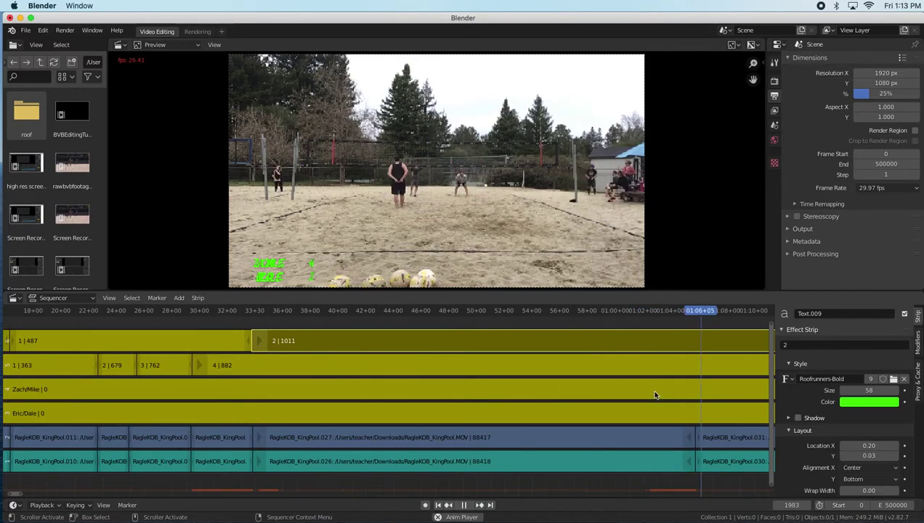
Split the top team's 4 score strip at frame 1971 and set the new piece to 5.
key("space")
left_click_drag(706, 313, 694, 313)
left_click(694, 368)
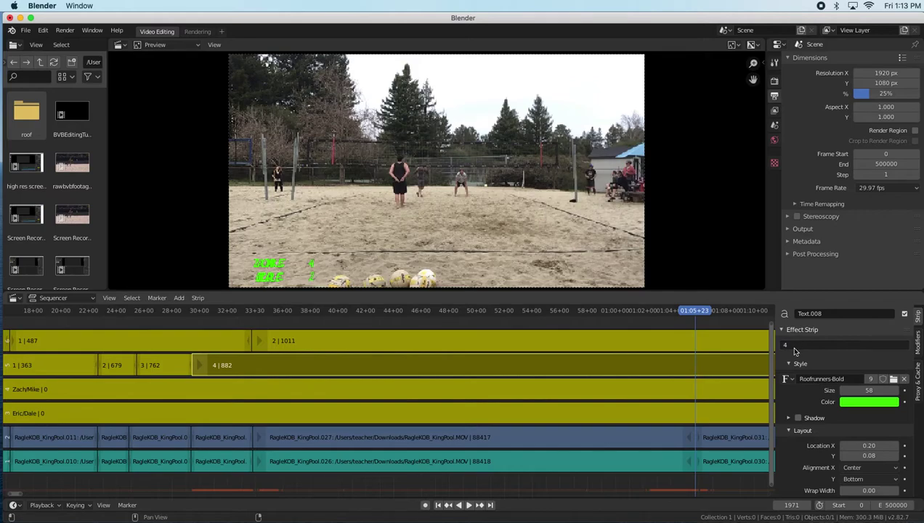
key("k")
left_click(729, 364)
left_click(795, 348)
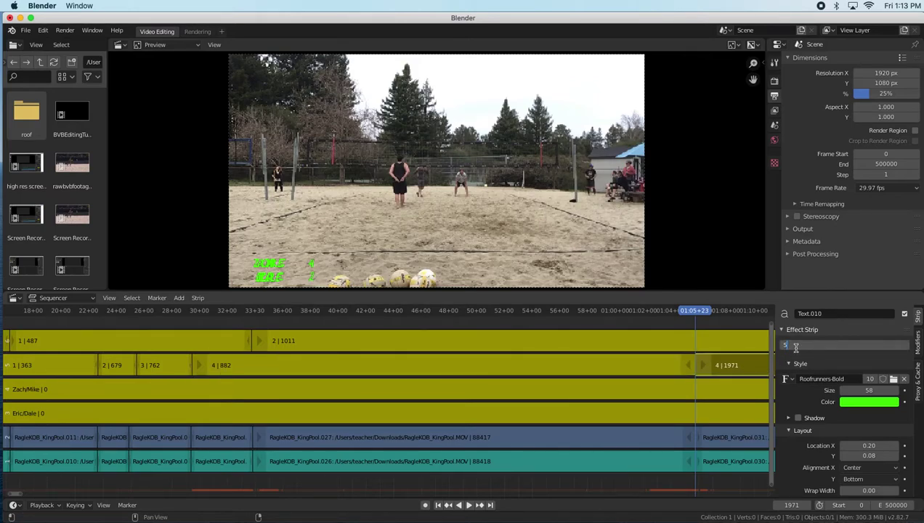
key("Return")
key("space")
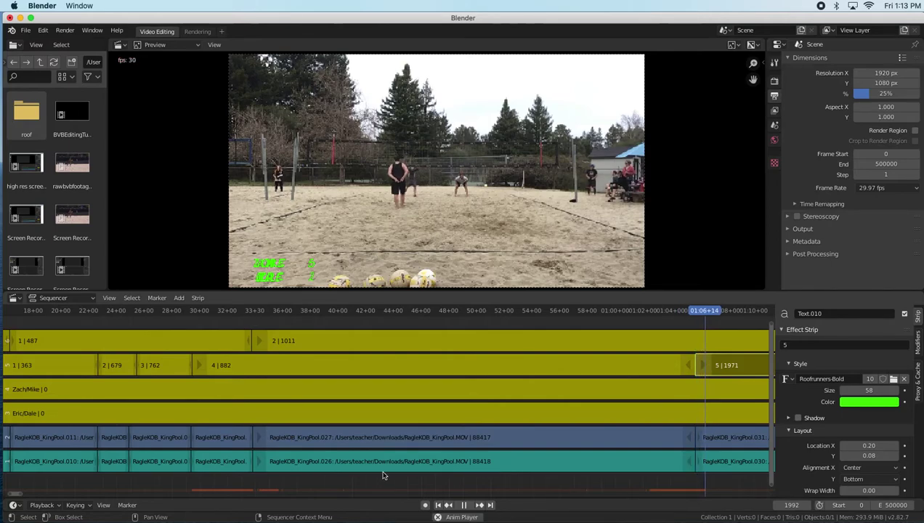
scroll(242, 487, "down", 5)
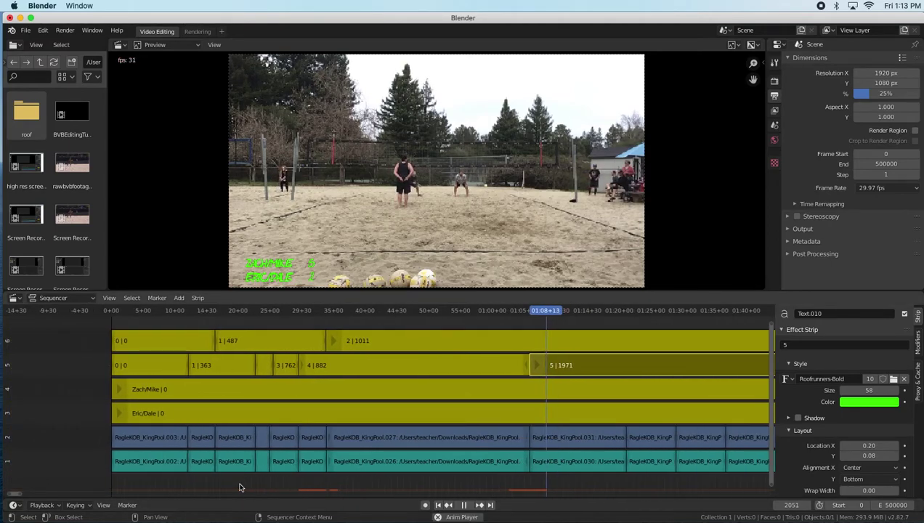
left_click_drag(13, 493, 56, 486)
Split the bottom team's 2 score strip at frame 2430 so the new piece reads 3.
left_click(167, 313)
left_click_drag(167, 314, 210, 323)
left_click(211, 313)
left_click_drag(212, 313, 211, 313)
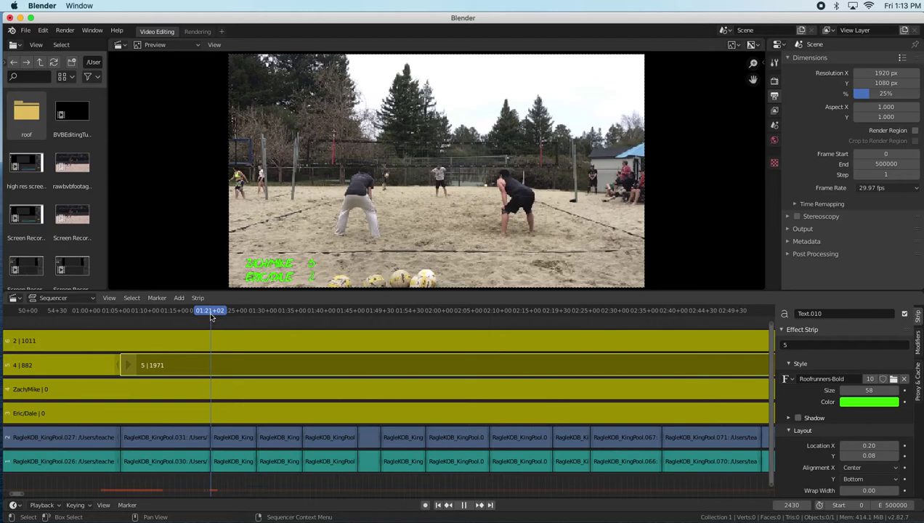
left_click(211, 343)
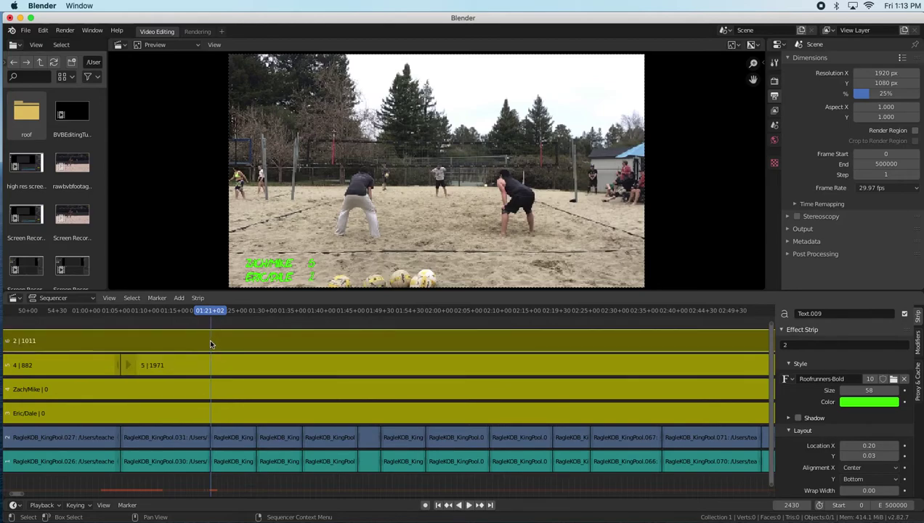
key("k")
left_click(254, 344)
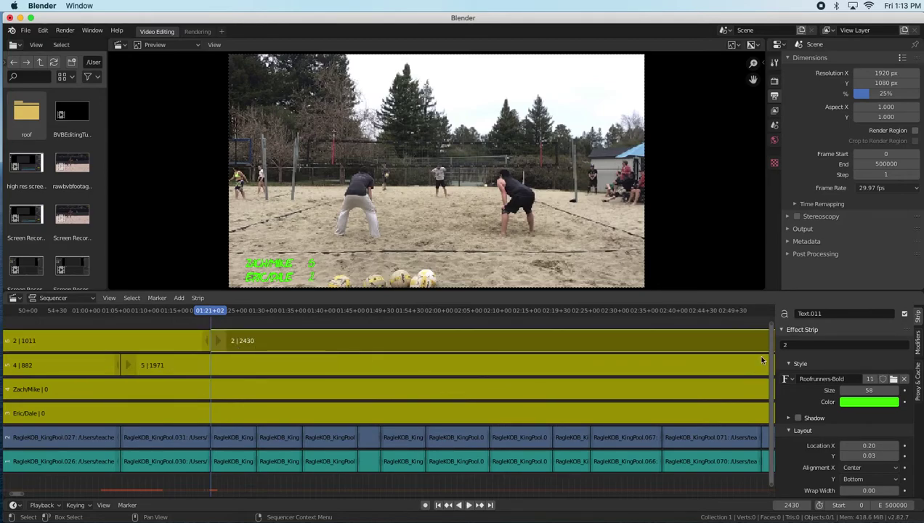
left_click(792, 345)
type("3")
key("Return")
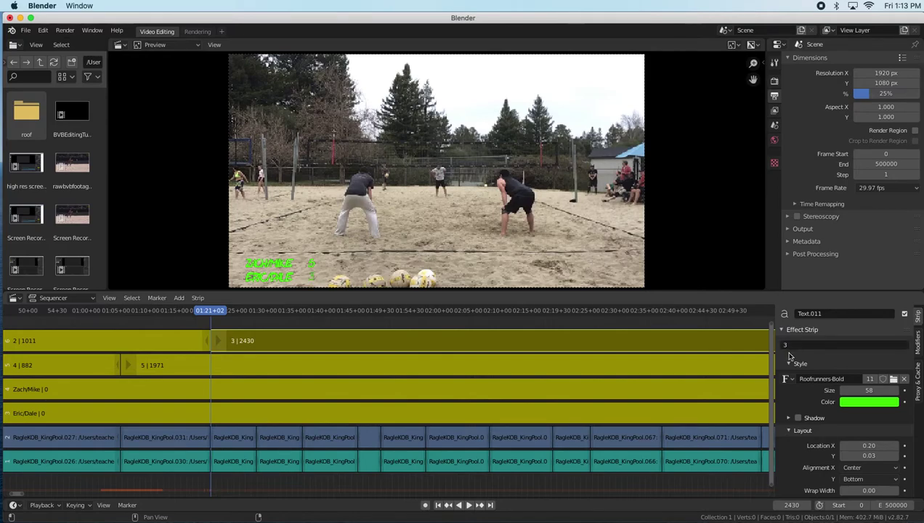
key("space")
key("space")
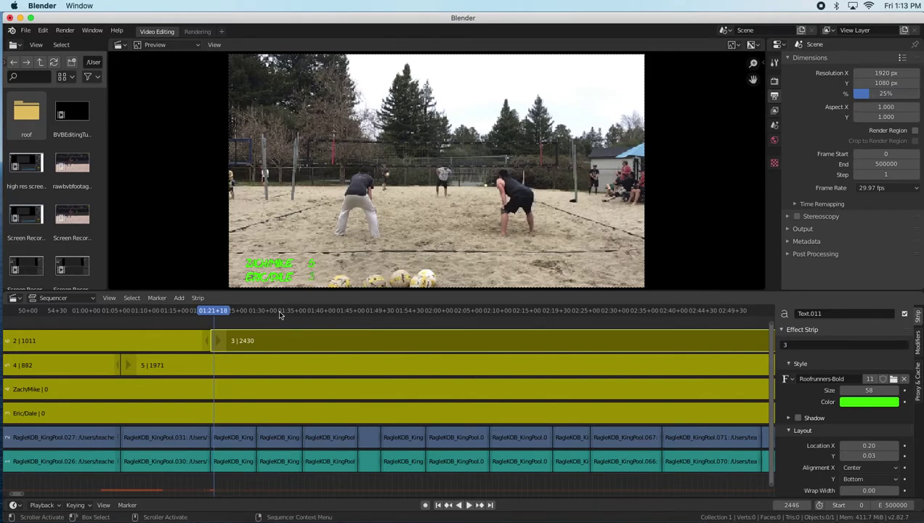
key("space")
key("space")
Split the 5 score strip at frame 2665 and make the new piece 6.
left_click_drag(226, 314, 256, 312)
left_click(256, 366)
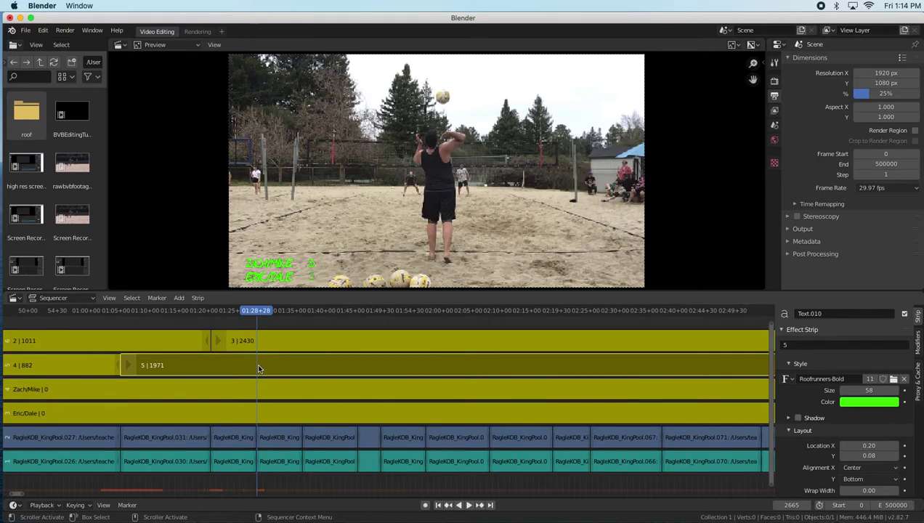
key("k")
left_click(413, 366)
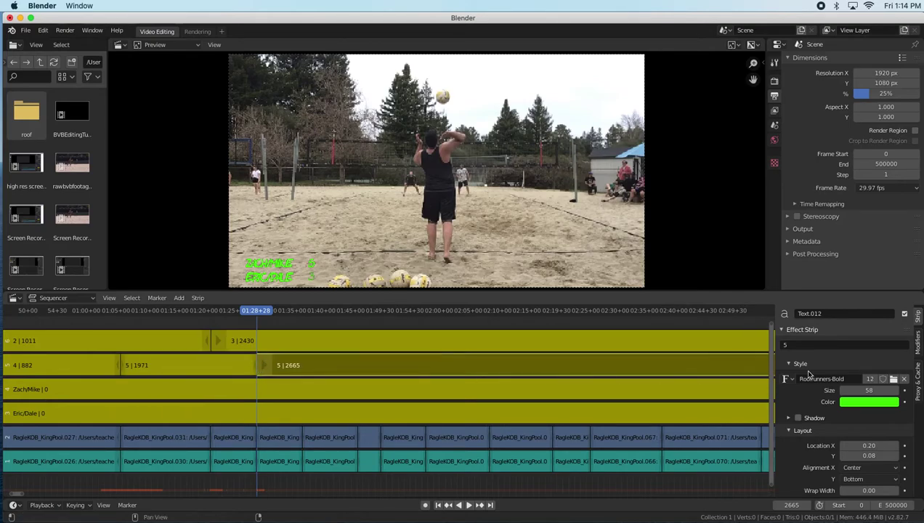
left_click(793, 346)
key("Return")
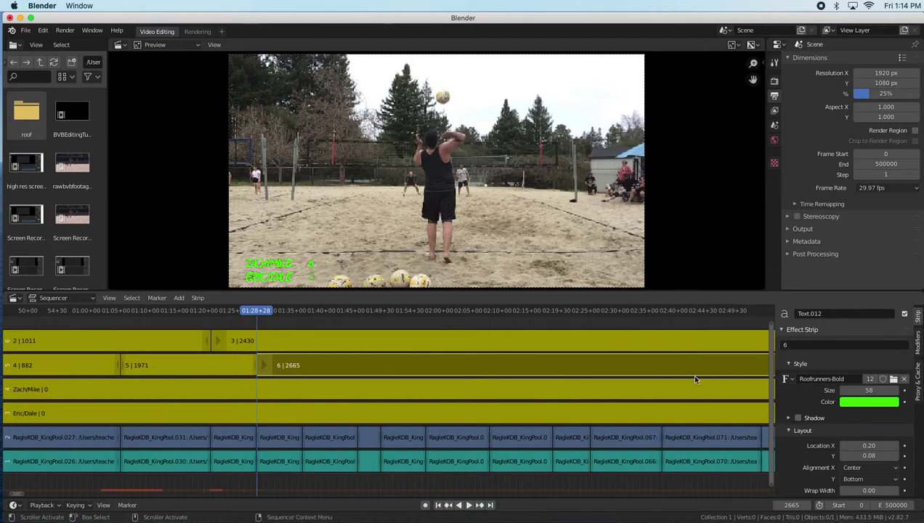
Split the 6 strip at frame 2892 to read 7, restoring the 2665 piece to 6.
left_click_drag(257, 312, 301, 312)
key("space")
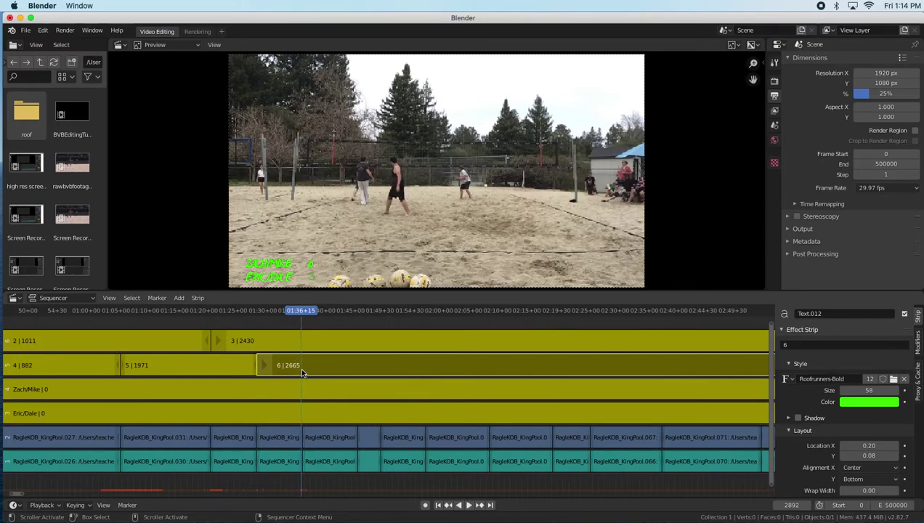
key("k")
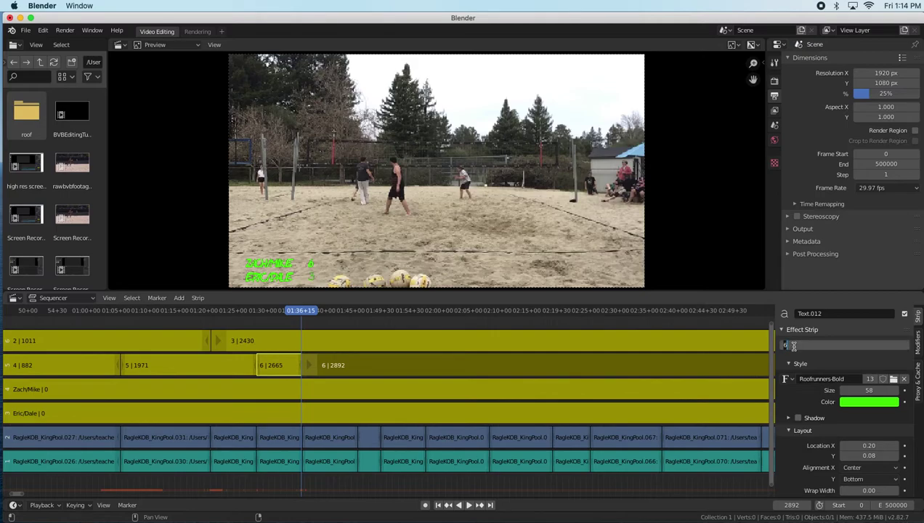
key("Return")
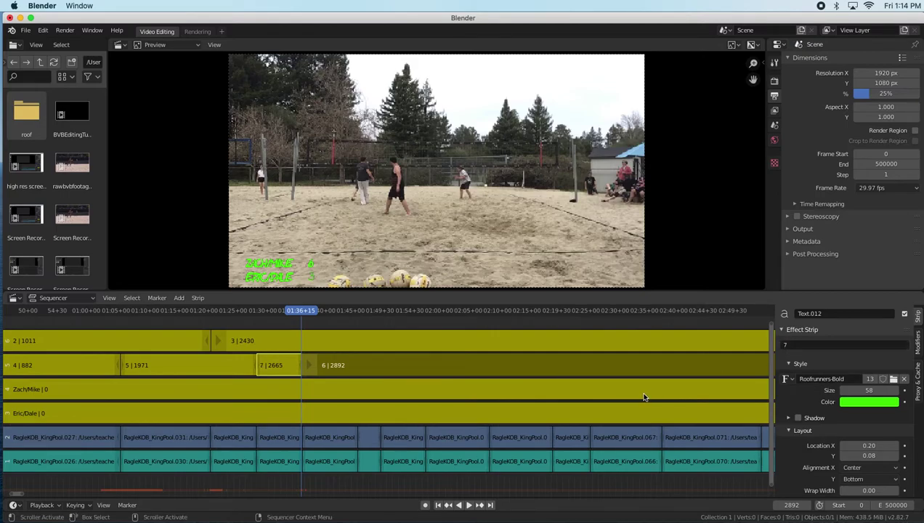
left_click(273, 367)
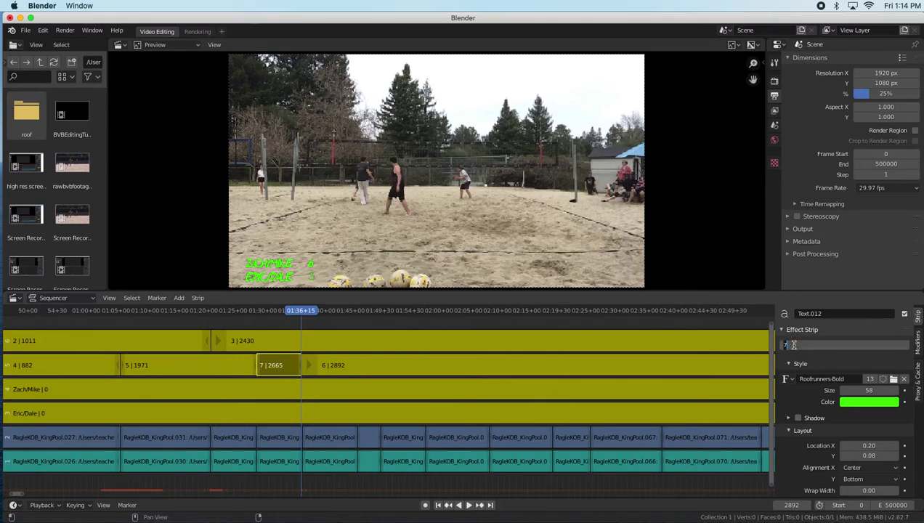
key("Return")
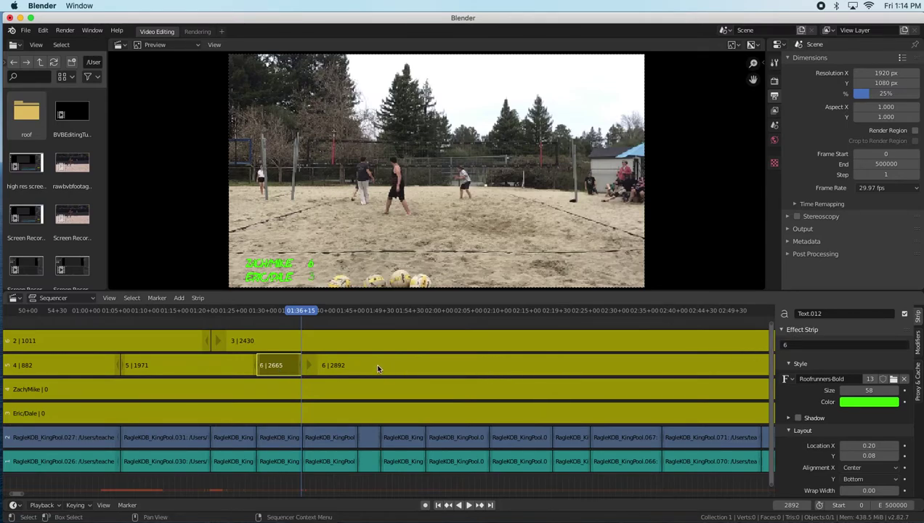
left_click(376, 369)
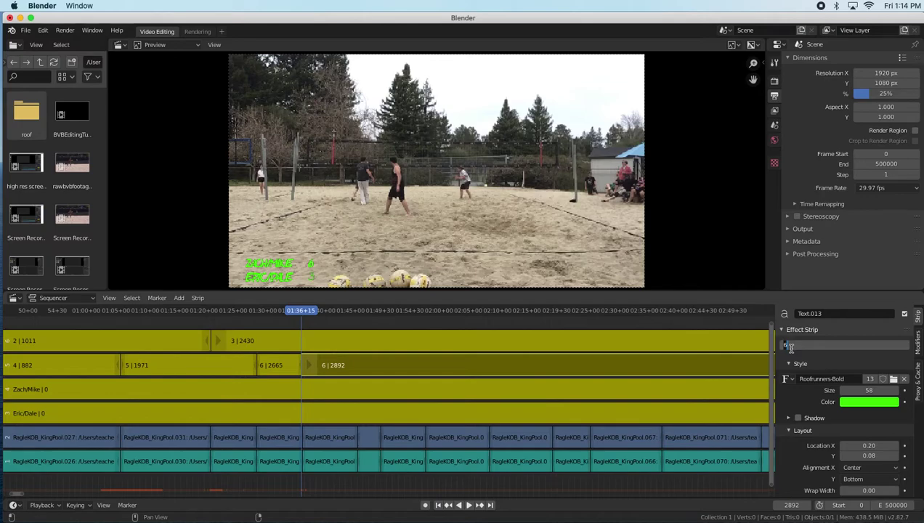
type("7")
key("Return")
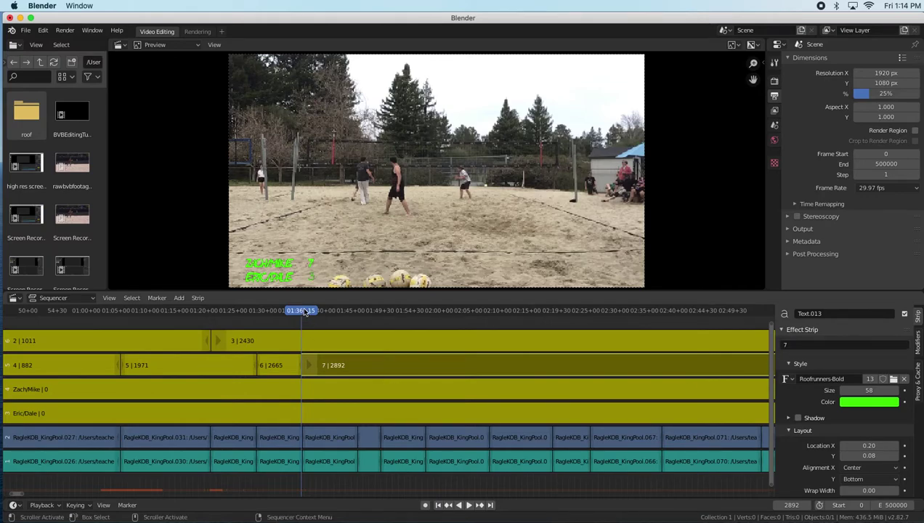
Delete a mistaken top-score split and split the bottom team's score at frame 3182 to read 4.
left_click_drag(304, 313, 358, 318)
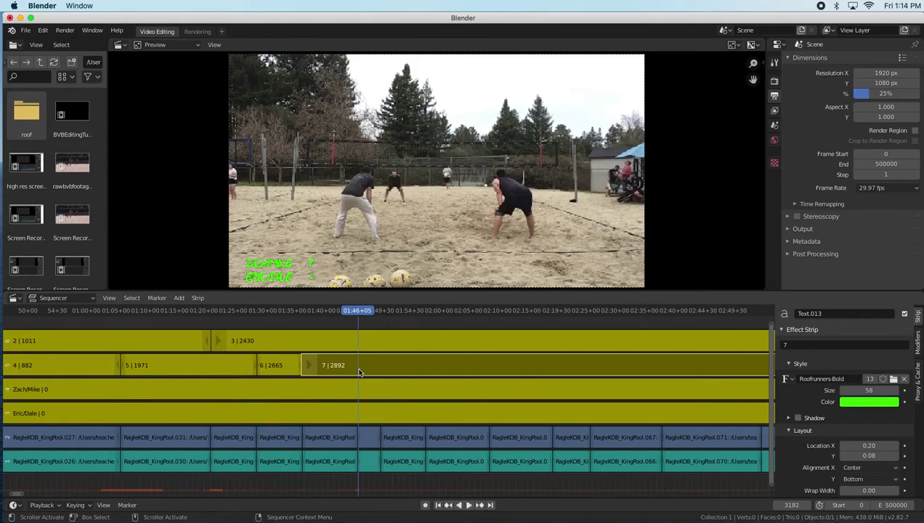
key("k")
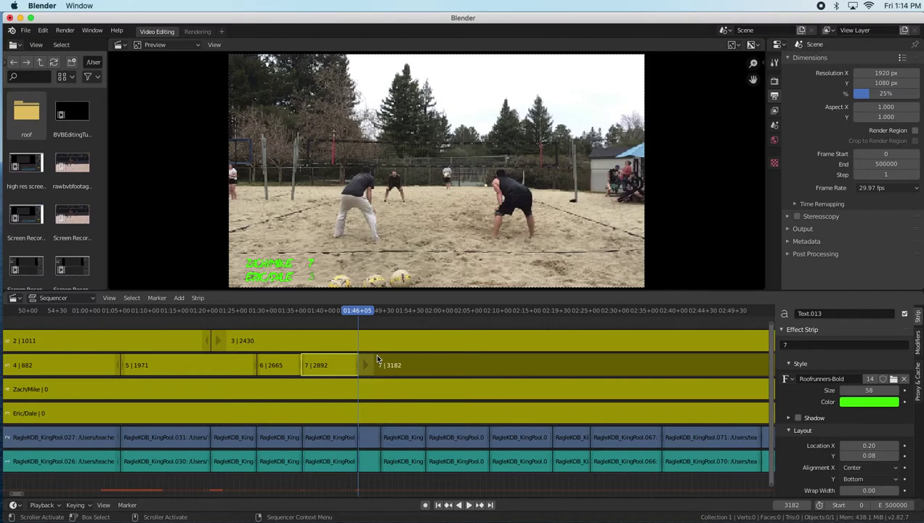
key("Delete")
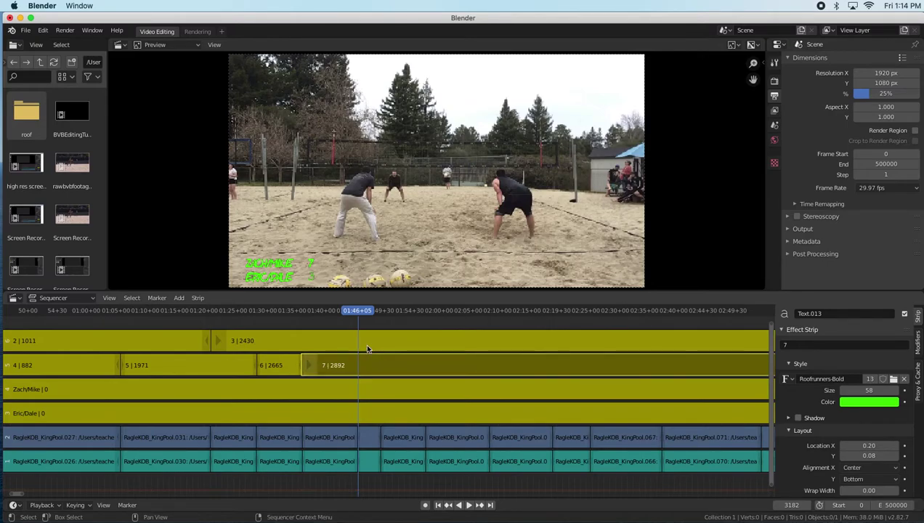
left_click(365, 343)
key("k")
left_click(401, 340)
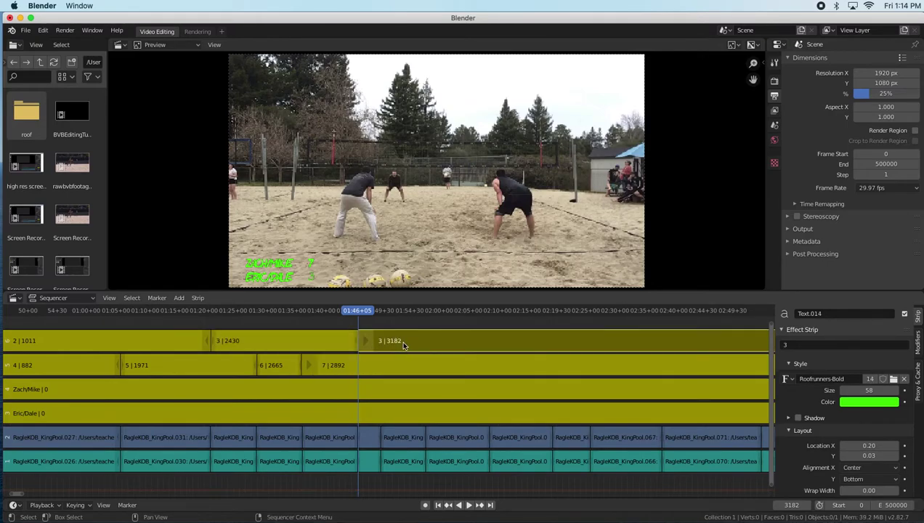
left_click(793, 346)
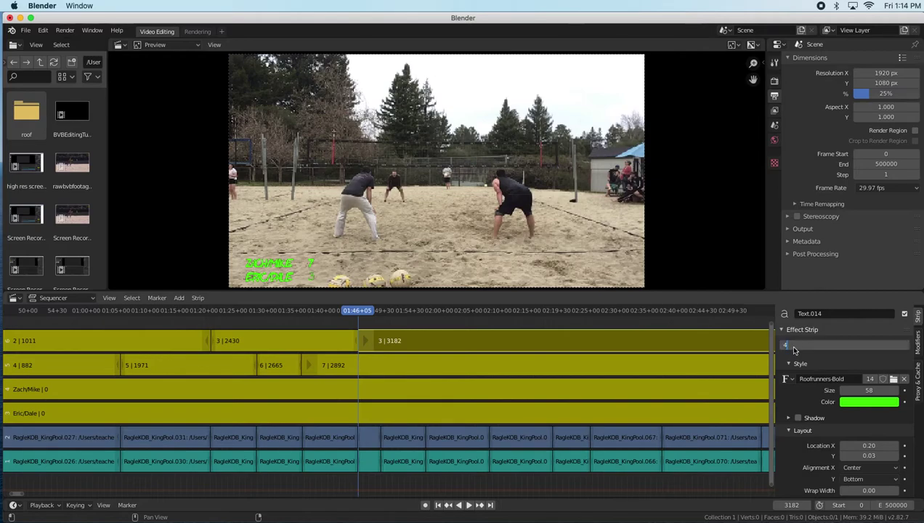
type("4")
key("Return")
Split the top team's score strip again at frame 3297 with new text 8, then play to check.
left_click_drag(358, 310, 380, 312)
left_click(381, 364)
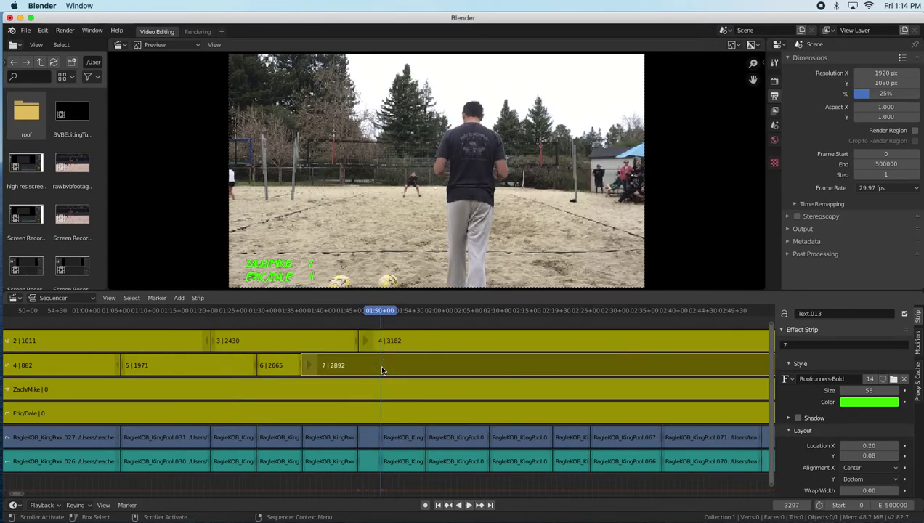
key("k")
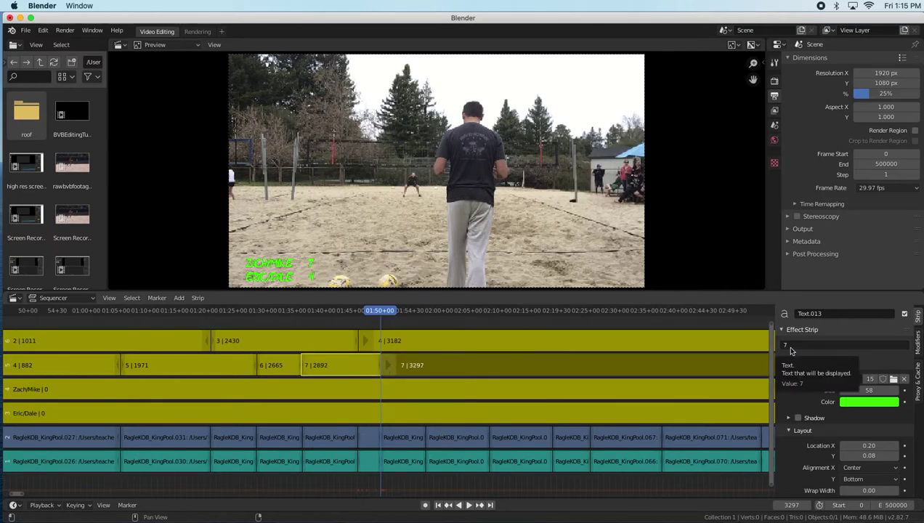
key("Return")
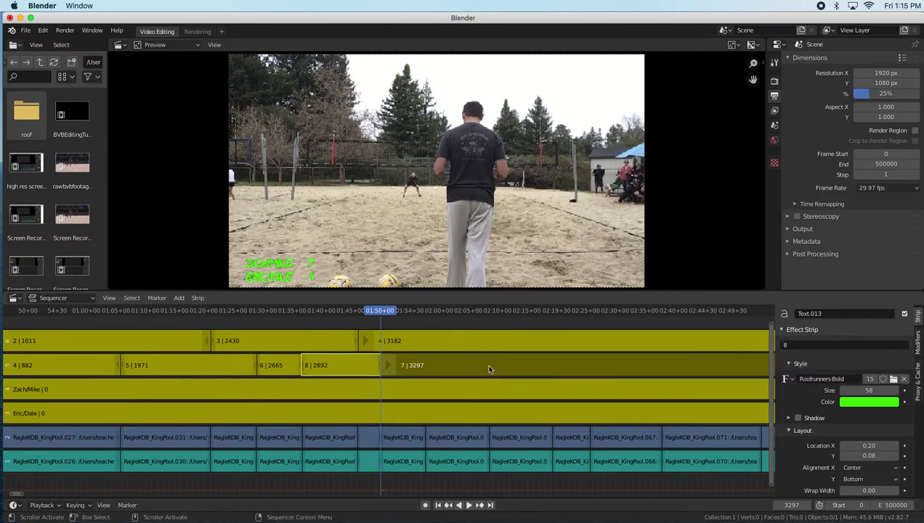
key("space")
left_click(413, 313)
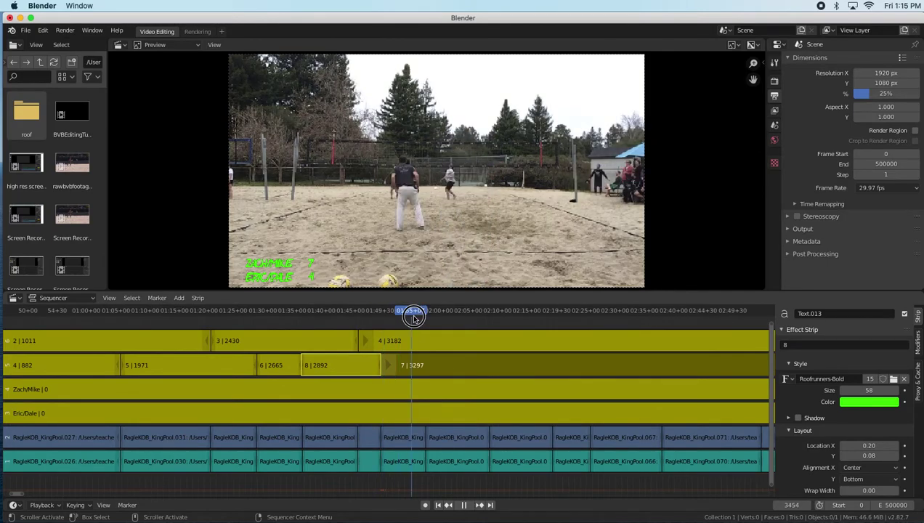
Fix the score texts: 8 on the strip at frame 3297 and 7 on the strip at 2892.
key("space")
left_click(401, 386)
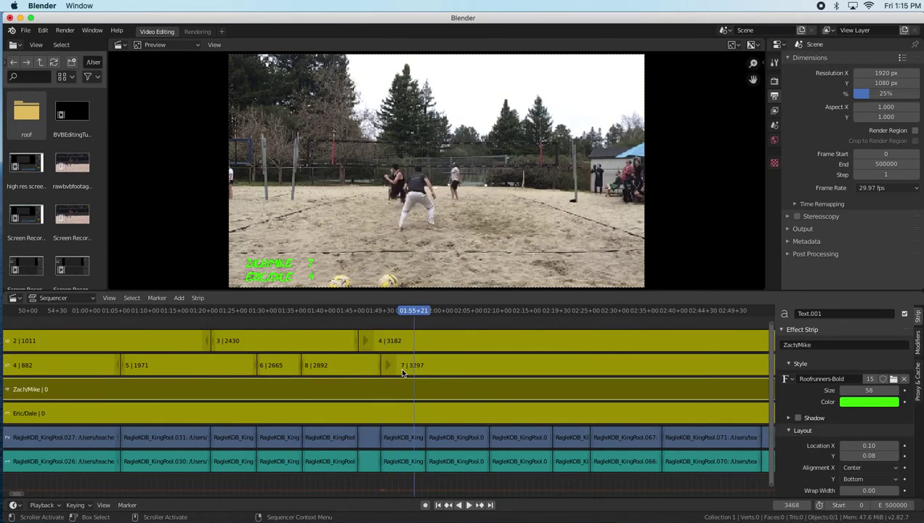
left_click(405, 368)
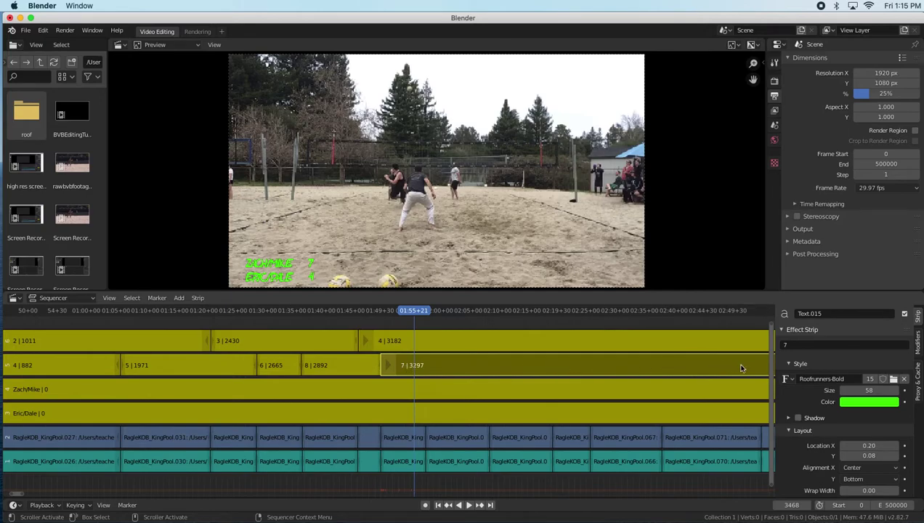
type("8")
key("Return")
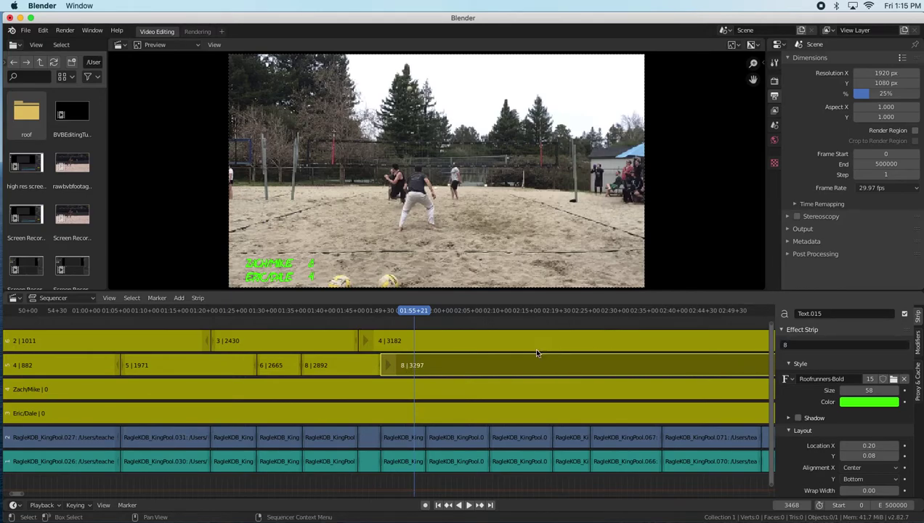
left_click(341, 364)
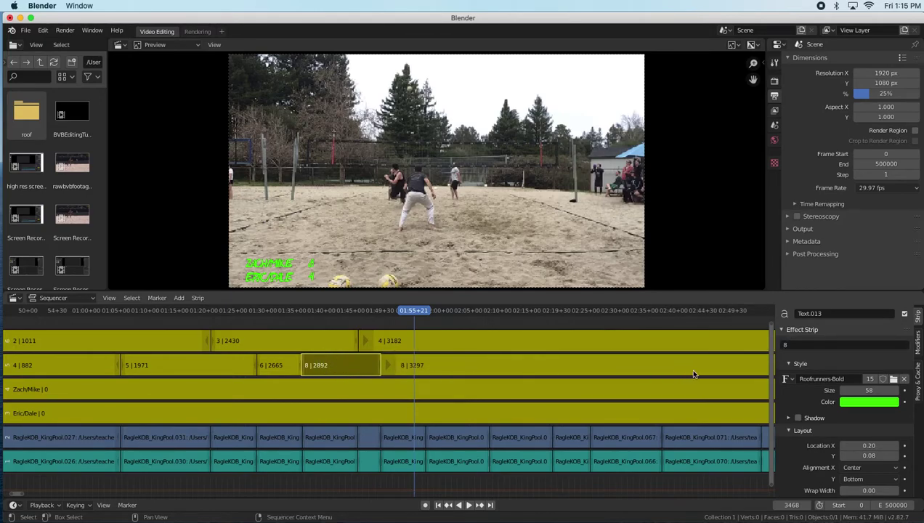
left_click(791, 345)
type("7")
key("Return")
Split the bottom team's score strip at frame 3529 and set the new piece to 5.
left_click(424, 395)
key("space")
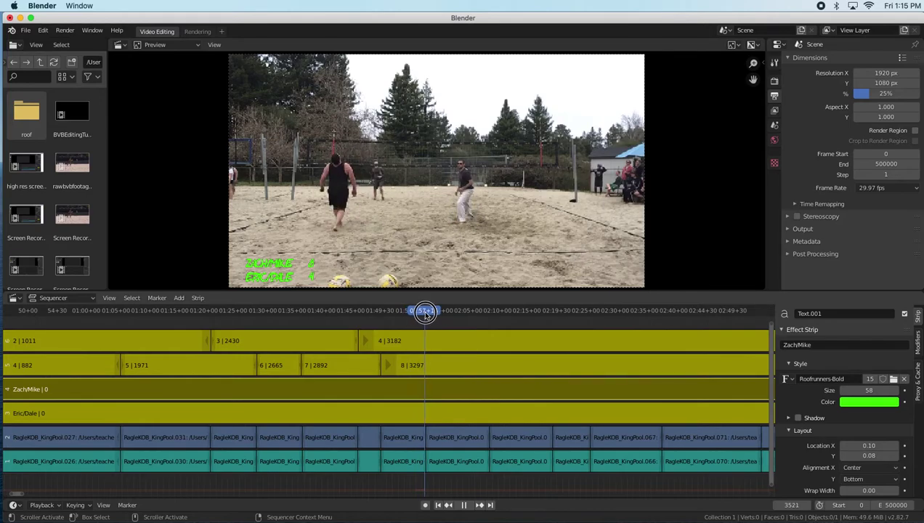
left_click(427, 313)
left_click(425, 342)
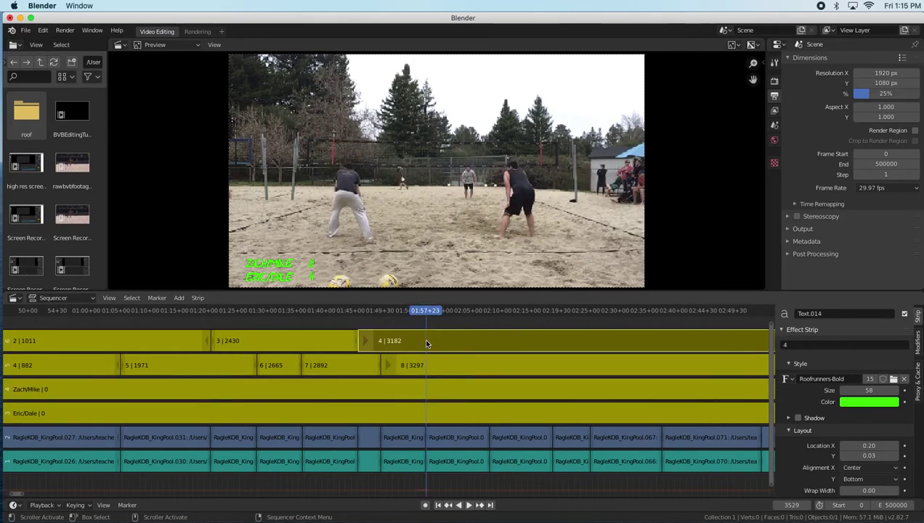
key("k")
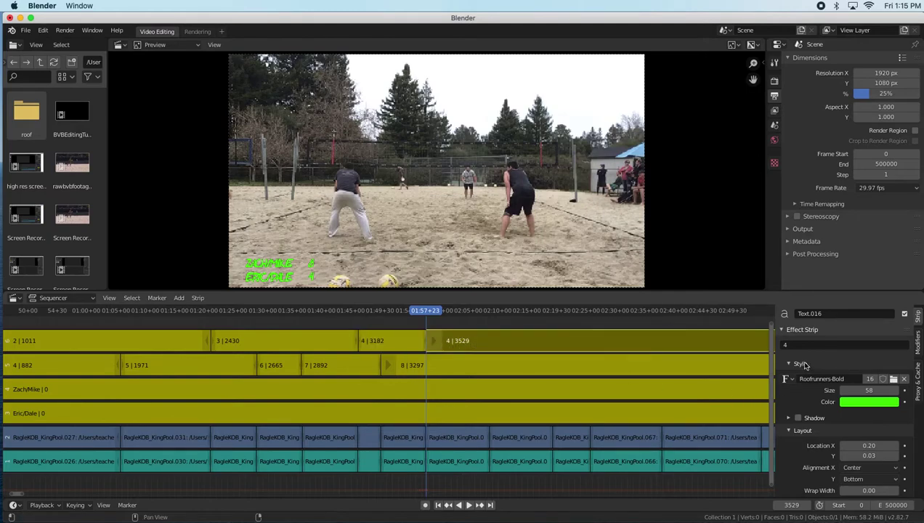
left_click(793, 345)
type("5")
key("Return")
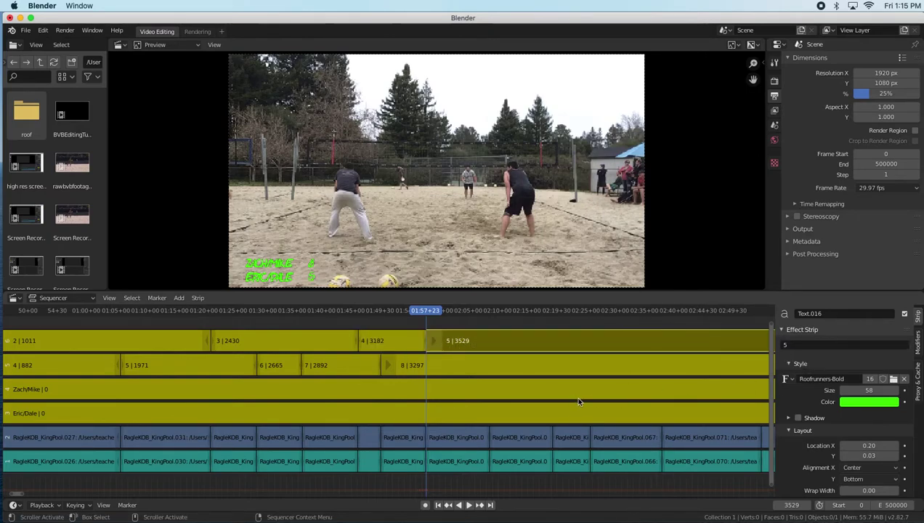
Split the top team's score strip at frame 3849 and set the new piece to 9.
mouse_move(488, 313)
left_mouse_down()
mouse_move(498, 317)
mouse_move(488, 317)
left_mouse_up()
left_click(494, 369)
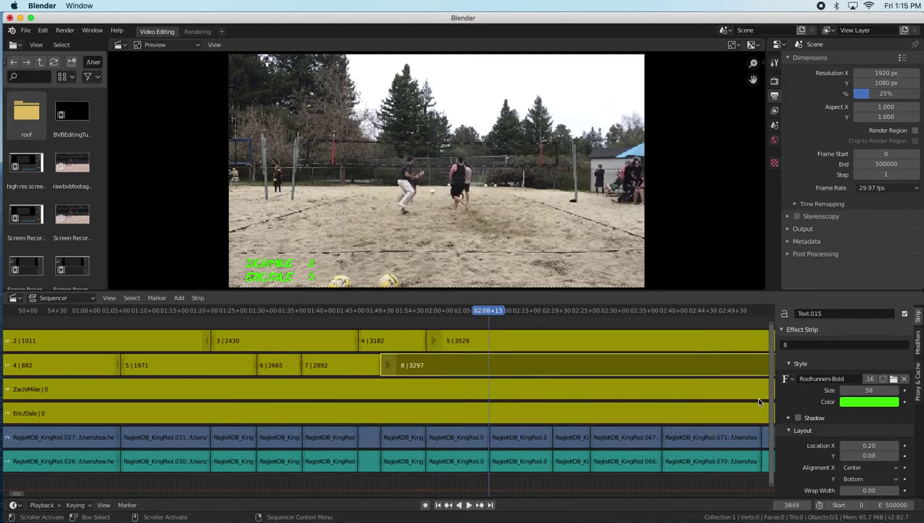
key("k")
left_click(810, 348)
type("9")
key("Return")
Split the top team's score strip at frame 4174 and set the new piece to 10.
left_click_drag(494, 313, 552, 312)
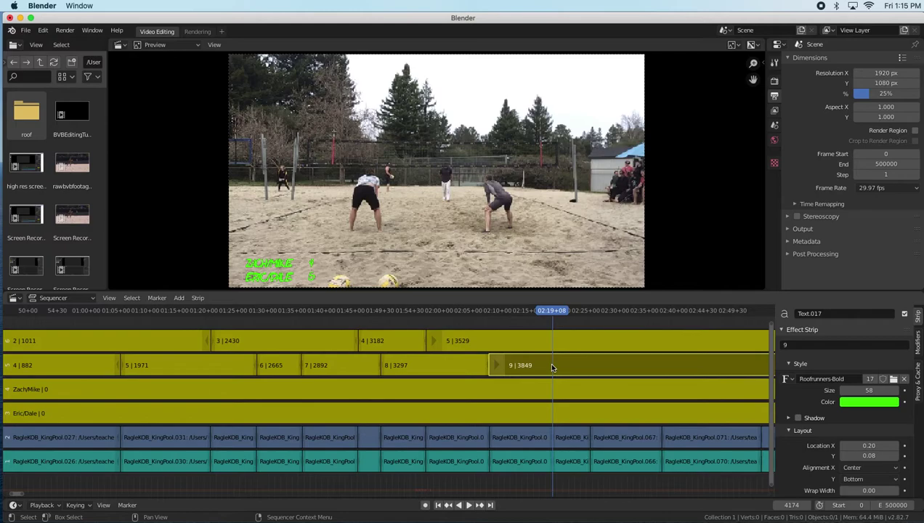
key("k")
left_click(719, 357)
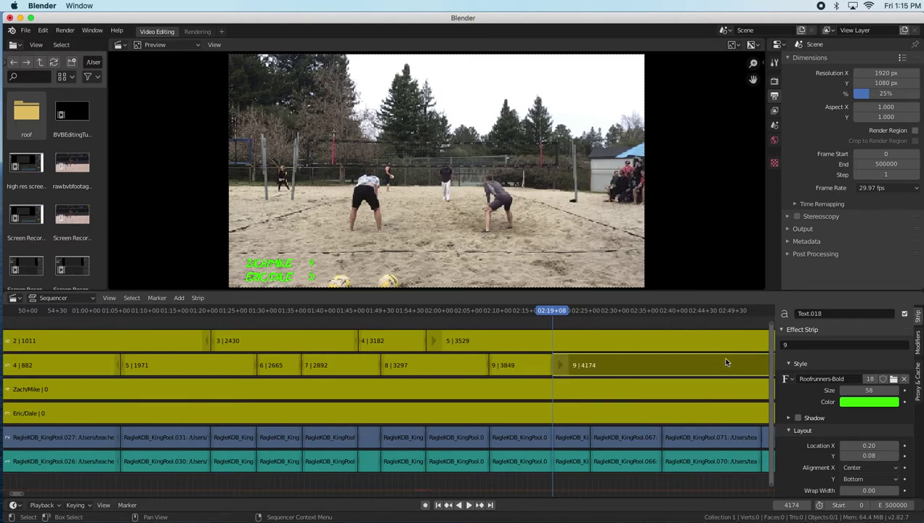
left_click(793, 347)
type("10")
key("Return")
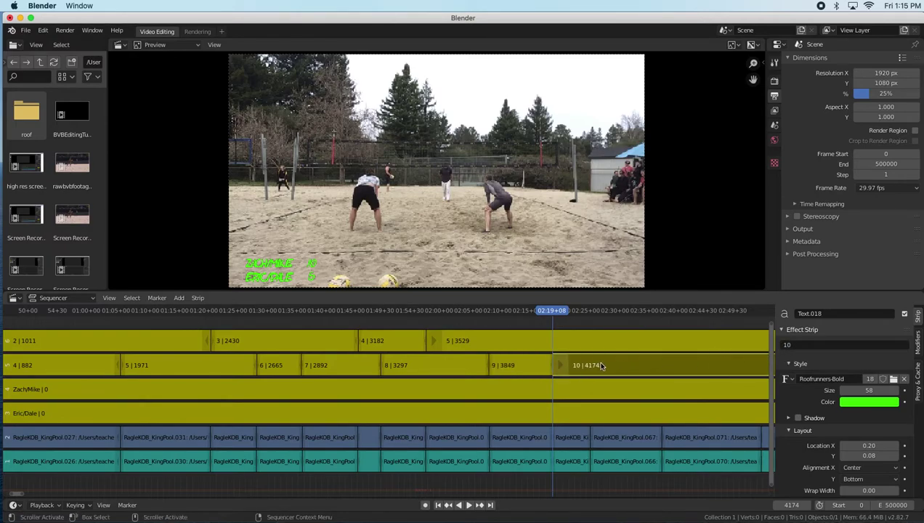
Advance to the next cut and select the bottom team's score strip from 3529.
left_click(557, 312)
left_click_drag(558, 313, 590, 314)
left_click(590, 346)
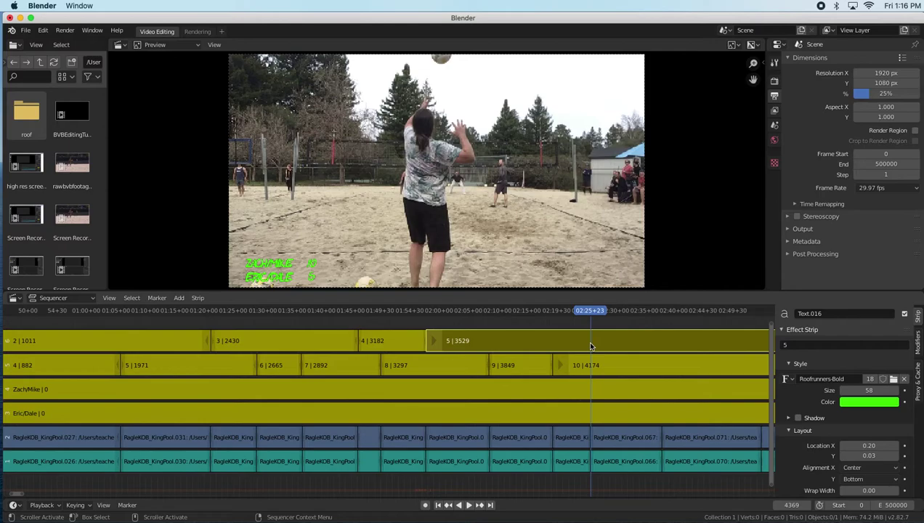
Split the bottom team's score strip at frame 4369, keeping the new piece at 6.
key("k")
left_click(659, 340)
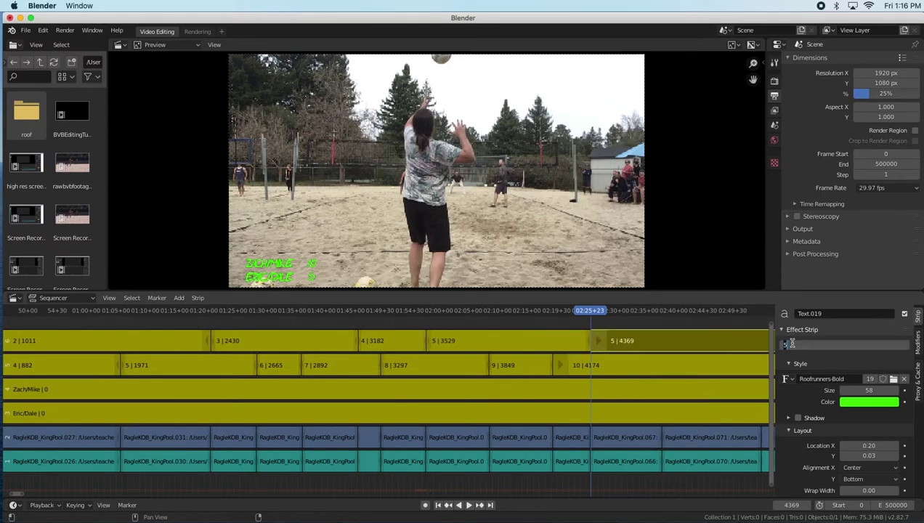
key("Return")
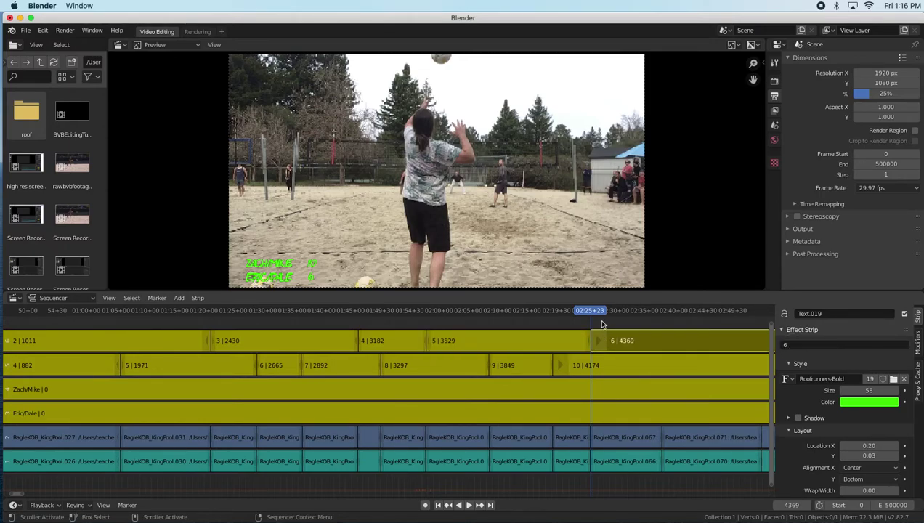
Split the top team's score strip at frame 4742 and set the new piece to 11.
left_click_drag(592, 313, 662, 313)
left_click(663, 365)
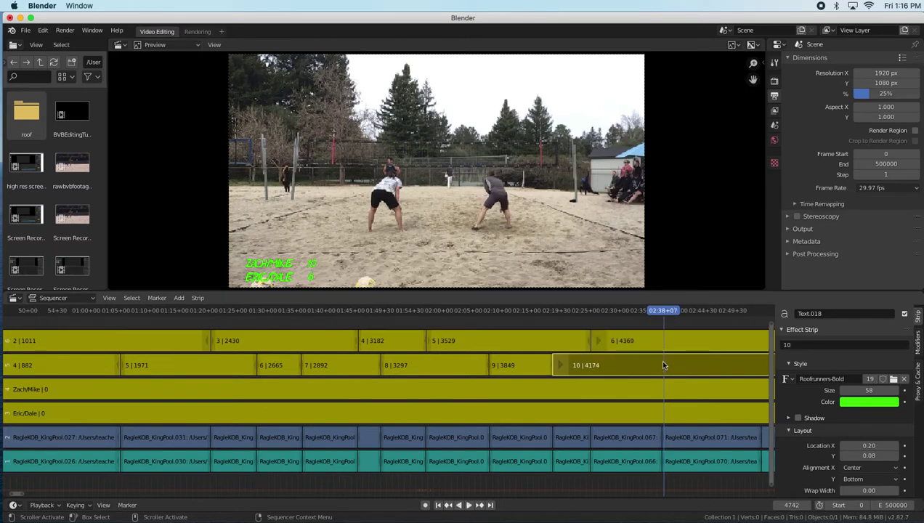
key("k")
left_click(712, 370)
double_click(793, 346)
type("11")
key("Return")
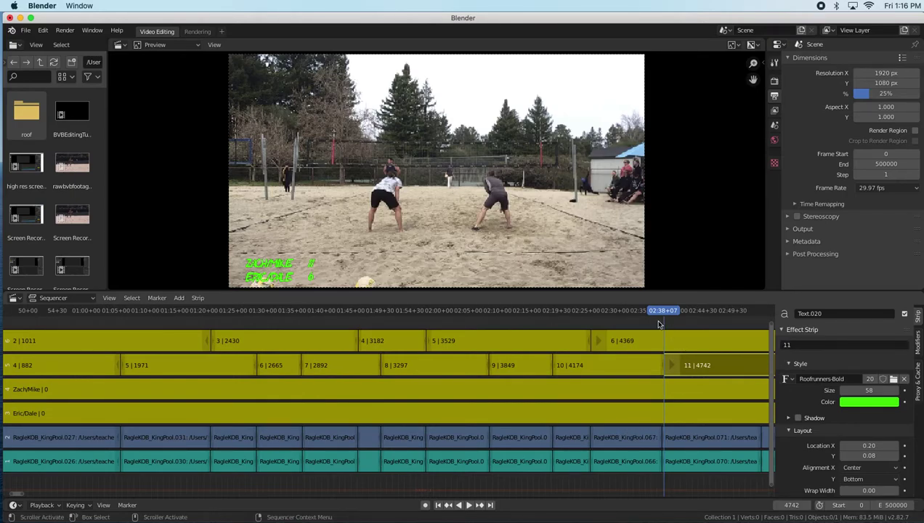
Split the top team's 11 strip at frame 5236 and set the right piece to 12.
key("space")
left_click_drag(731, 313, 763, 318)
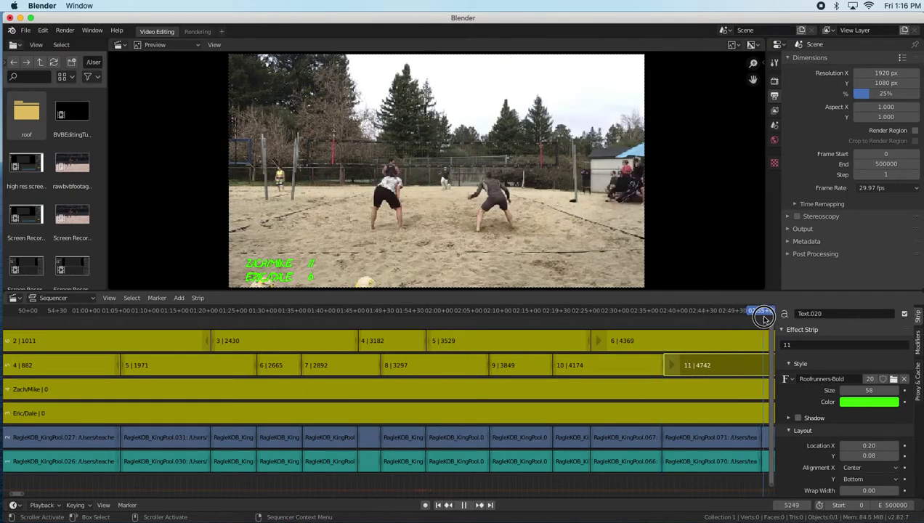
key("space")
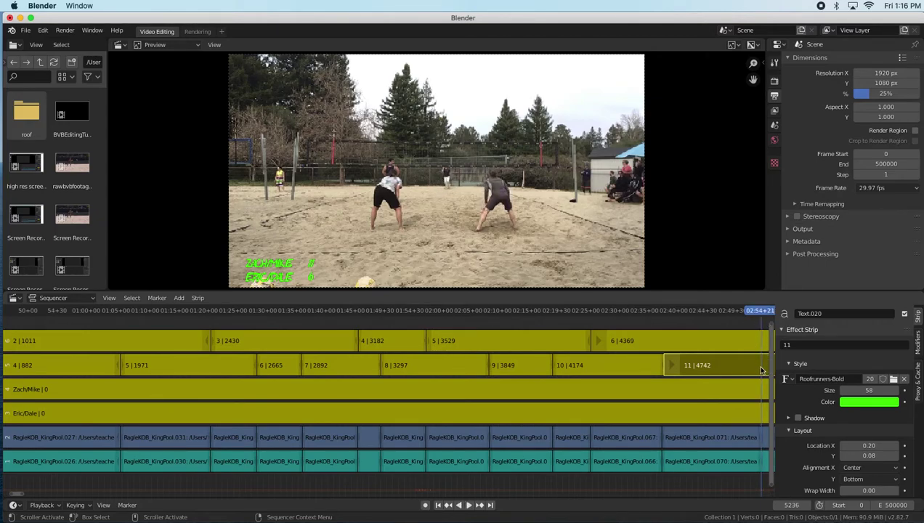
key("k")
left_click(766, 369)
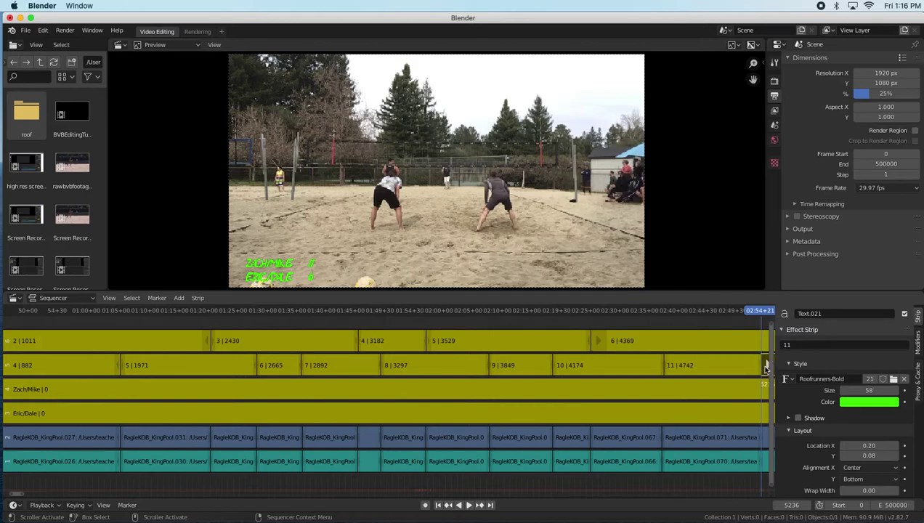
left_click(791, 345)
type("12")
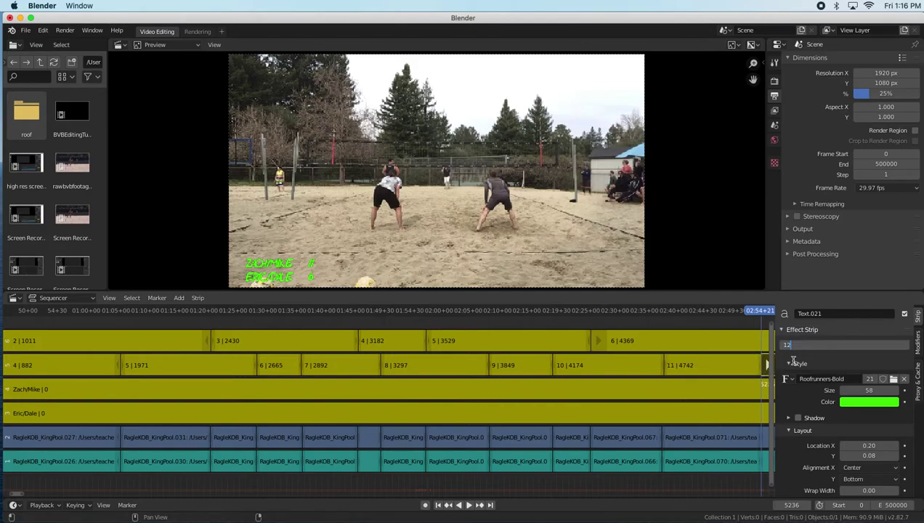
key("Return")
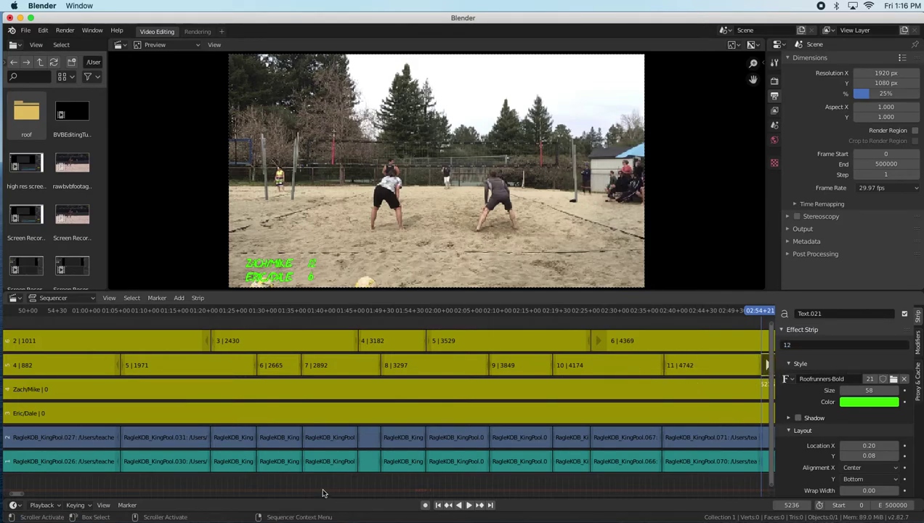
Split the bottom team's 6 strip at frame 5305 and set the new piece to 7.
left_click_drag(19, 495, 24, 498)
left_click_drag(32, 315, 44, 314)
left_click(43, 345)
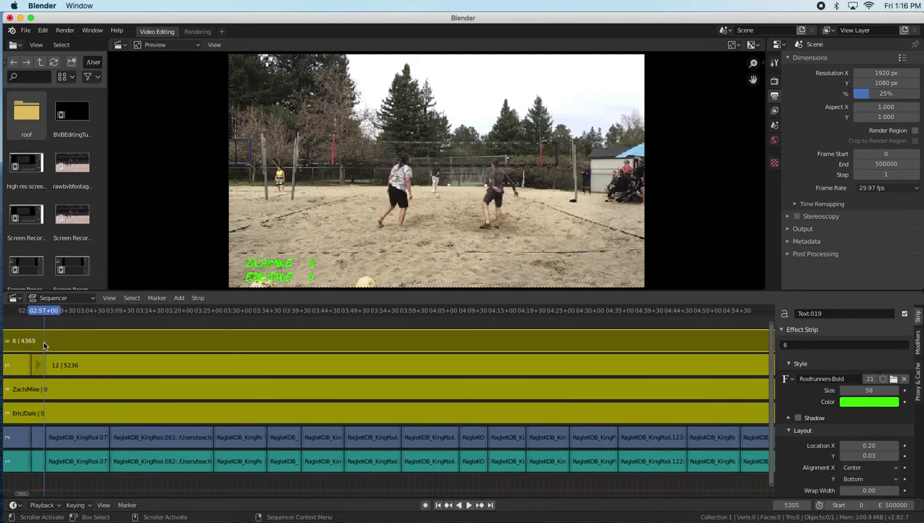
key("k")
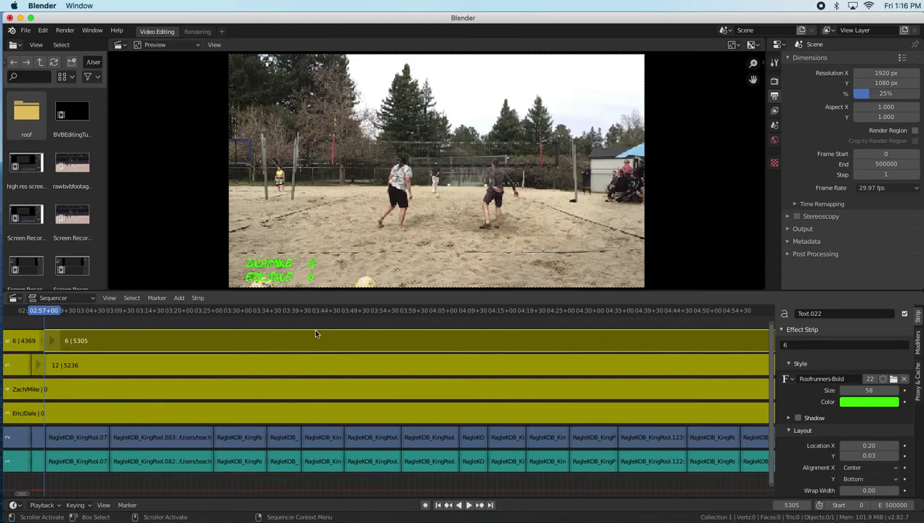
left_click(800, 346)
type("7")
key("Return")
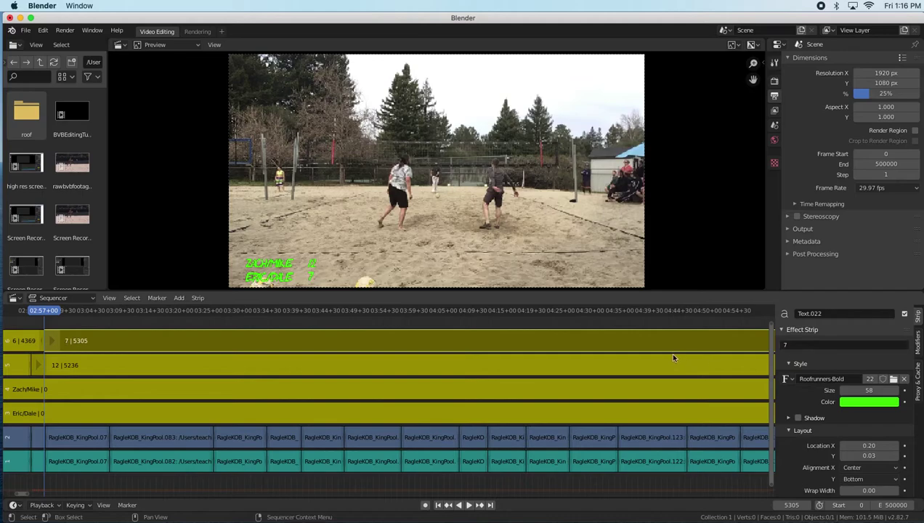
Split the top team's 12 strip at frame 5633 and enter the score 13.
left_click_drag(50, 310, 109, 315)
left_click(108, 365)
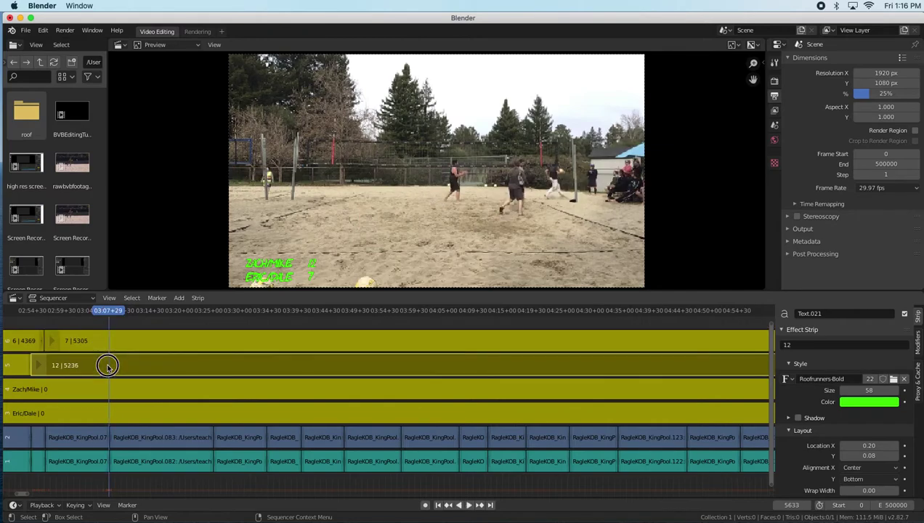
key("k")
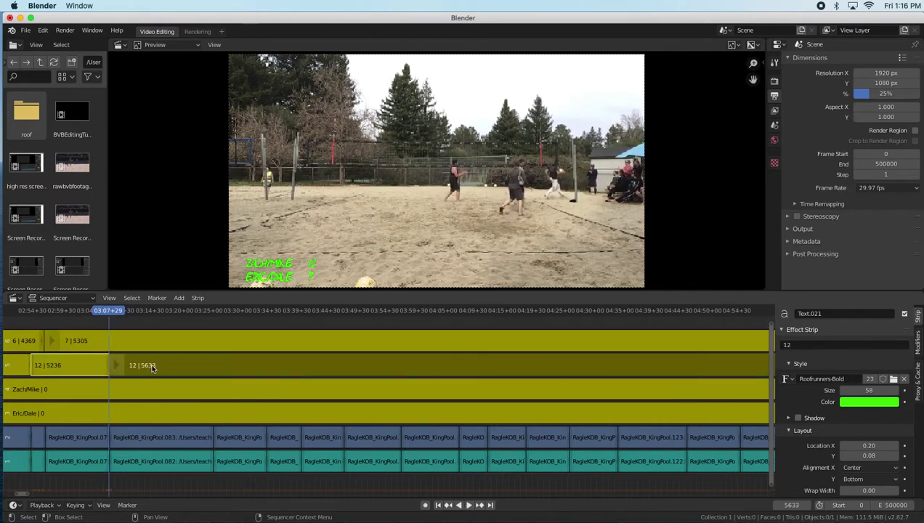
left_click(795, 349)
type("13")
key("Return")
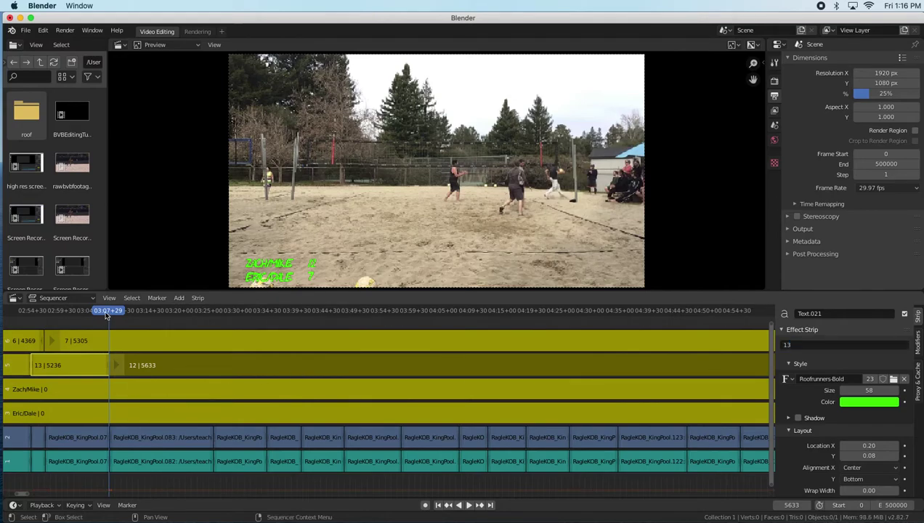
Correct the top score pieces so 5236 reads 12 and 5633 reads 13.
left_click(210, 317)
left_click(138, 367)
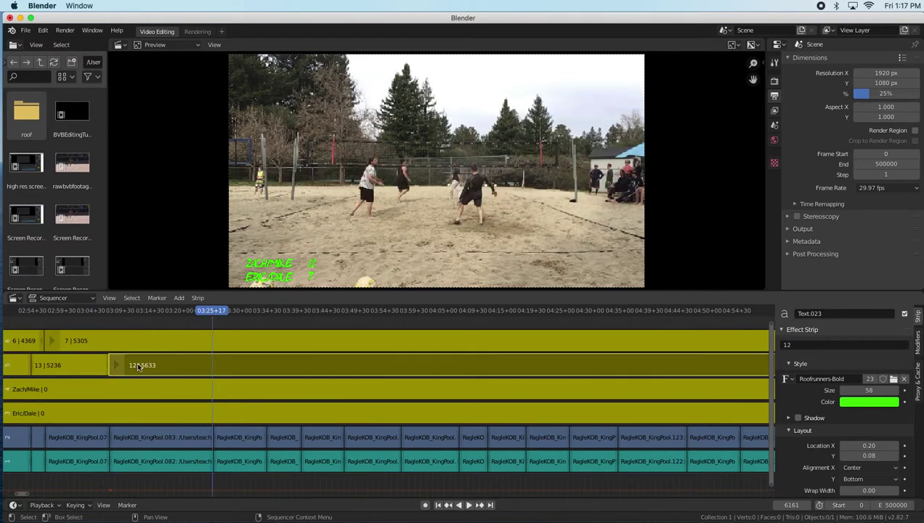
left_click(804, 345)
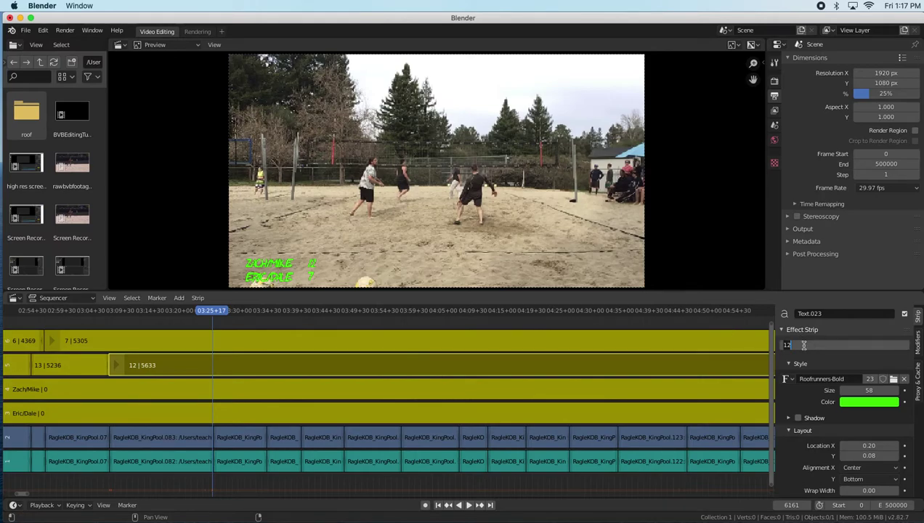
key("Return")
left_click(84, 362)
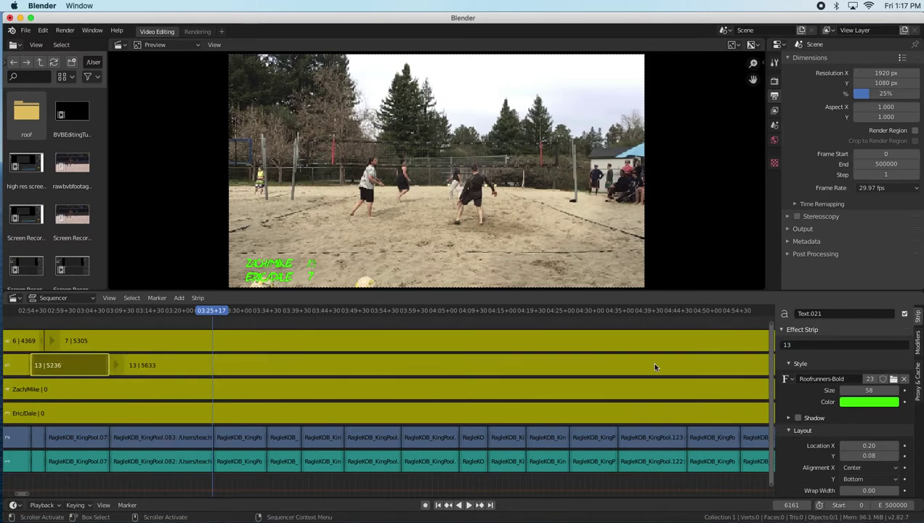
left_click(813, 346)
type("12")
key("Return")
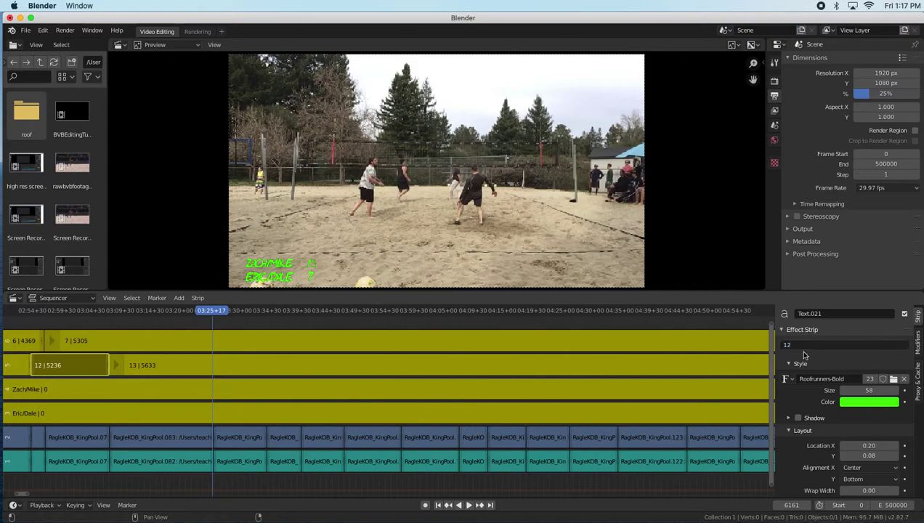
Split the top team's 13 strip at frame 6175 and give the new piece 14.
key("space")
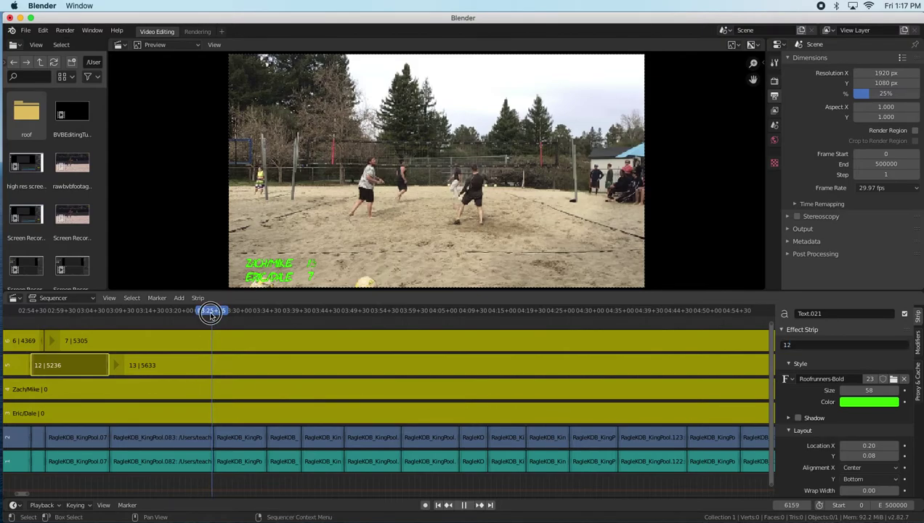
left_click_drag(220, 315, 214, 317)
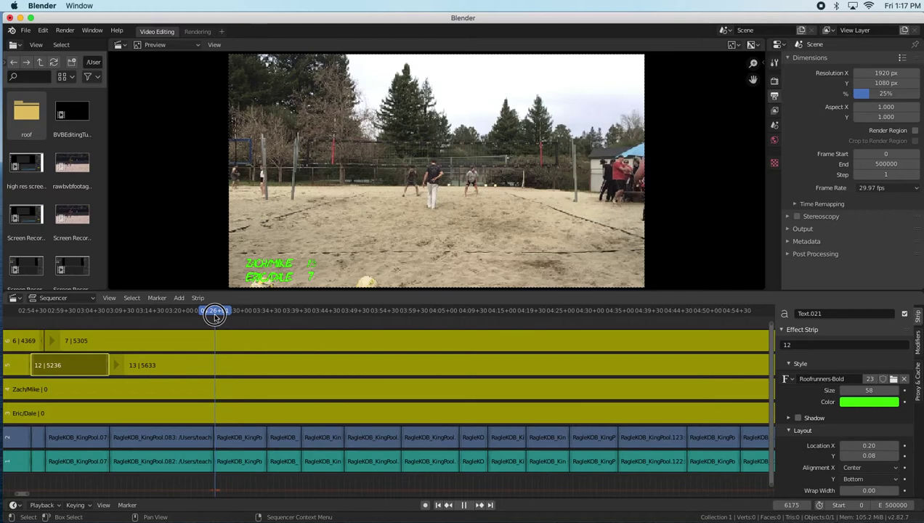
left_click(215, 370)
key("k")
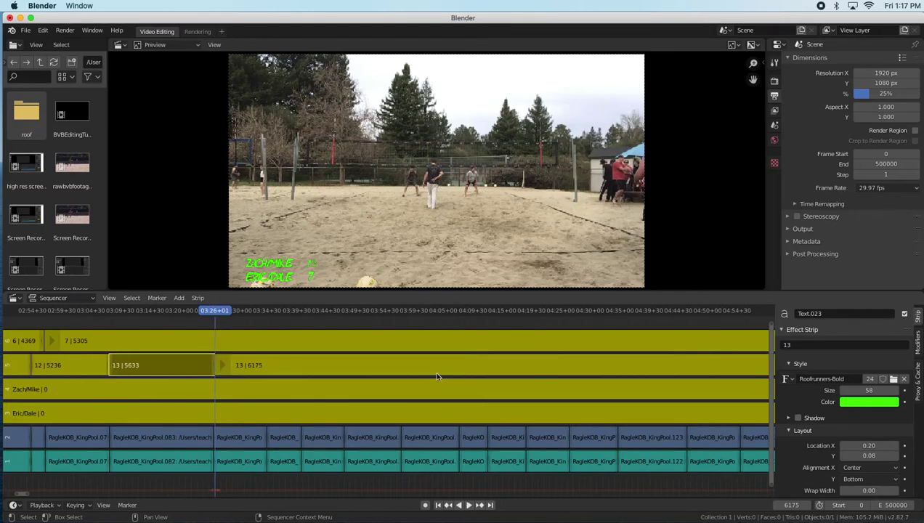
left_click(434, 365)
left_click(809, 347)
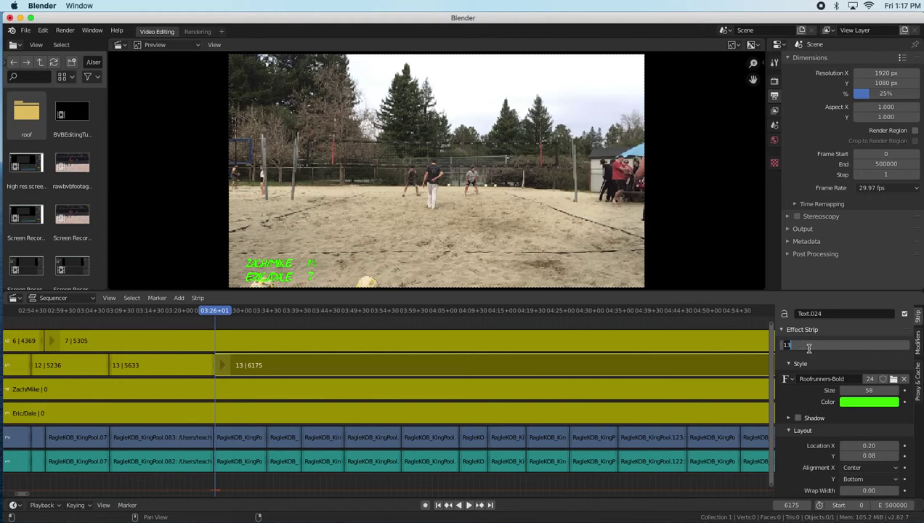
key("Return")
Split the top team's 14 strip at frame 6436 and set the new piece to 15.
left_click_drag(225, 312, 266, 314)
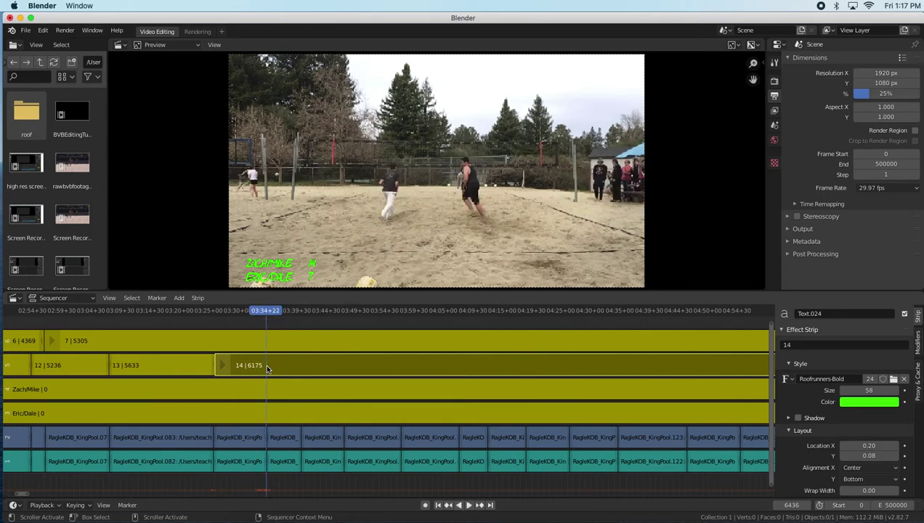
key("k")
left_click(379, 371)
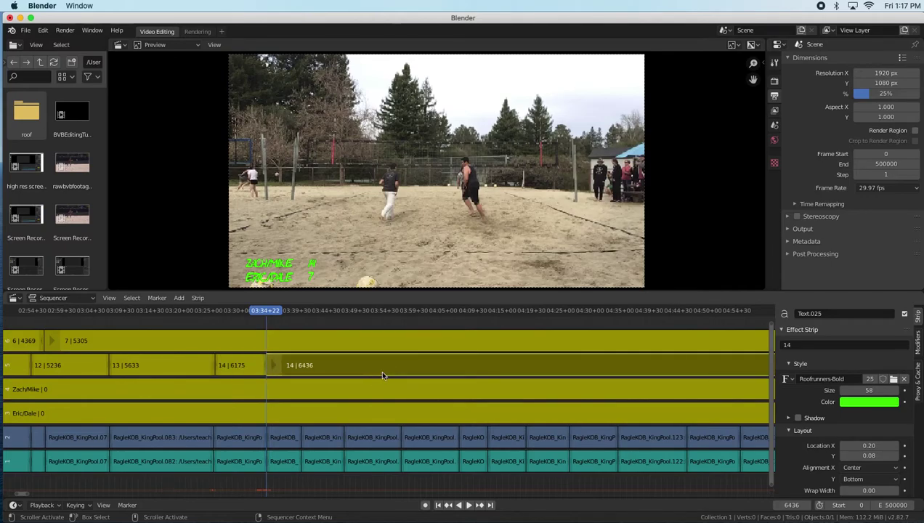
left_click(794, 345)
type("15")
key("Return")
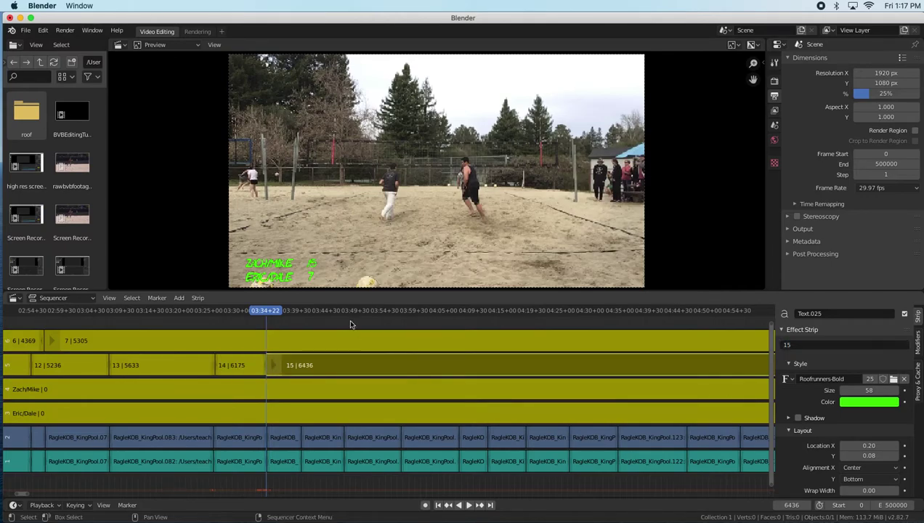
Split the top score at frame 6612, entering 16 on the 6436 piece, then select the bottom team's 7 strip.
left_click_drag(270, 313, 300, 313)
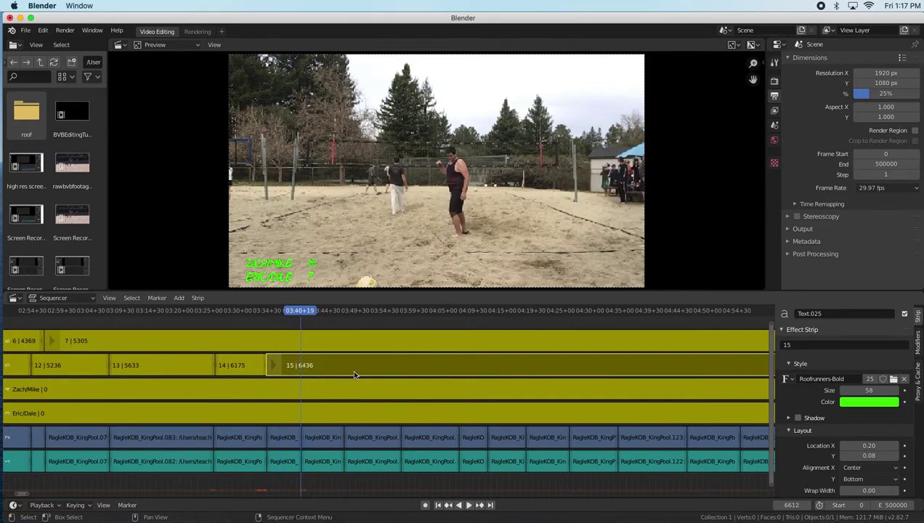
key("k")
left_click(802, 346)
type("16")
key("Return")
left_click_drag(306, 311, 346, 344)
left_click(346, 346)
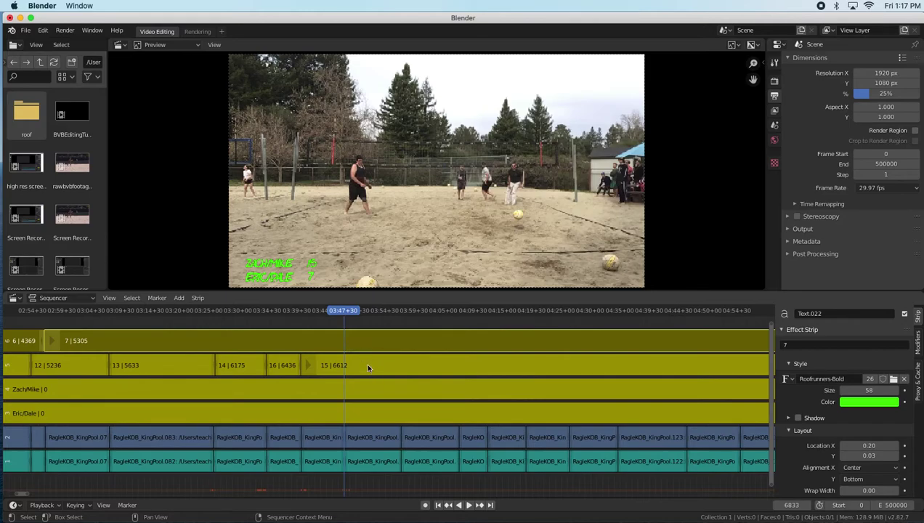
Split the bottom team's 7 strip at frame 6833 and set the new piece to 8.
key("k")
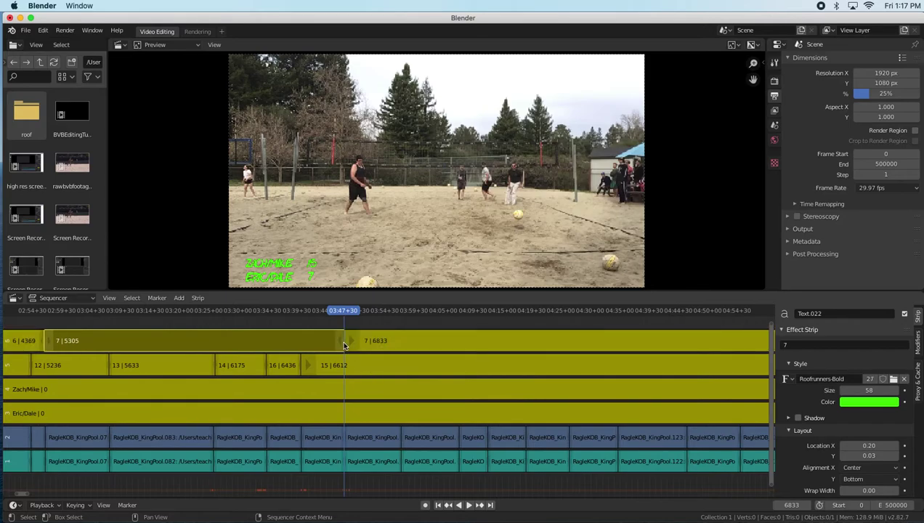
left_click(796, 345)
type("8")
key("Return")
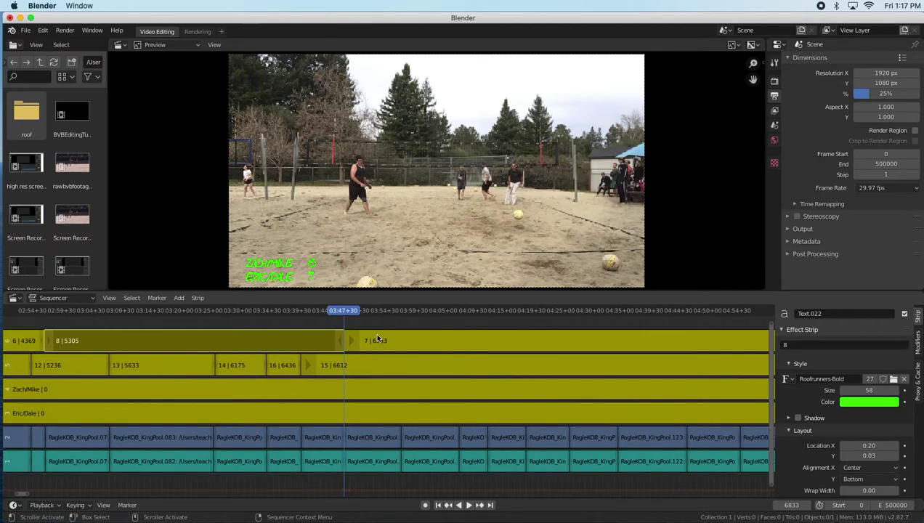
Split the top team's 15 strip at frame 7124 and change the new piece to 16.
left_click_drag(348, 312, 404, 317)
key("Escape")
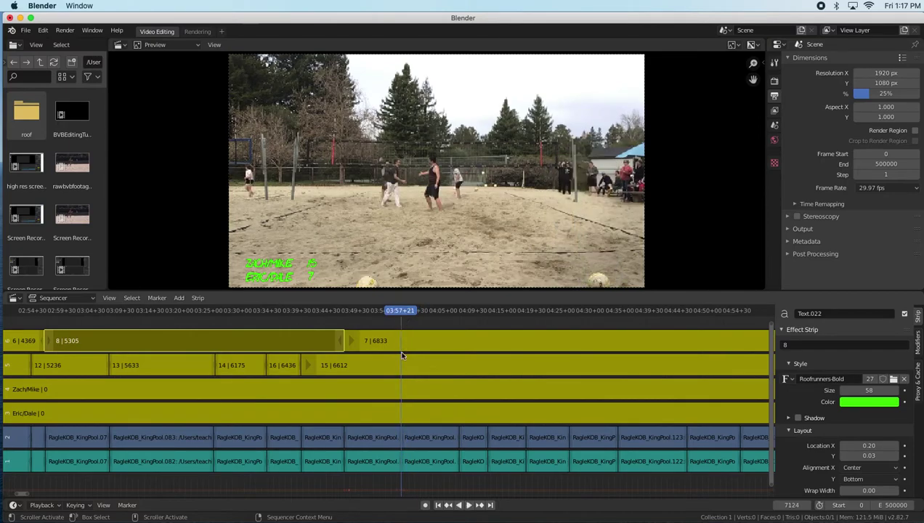
left_click(399, 365)
key("k")
left_click(434, 369)
key("BackSpace")
type("6")
key("Return")
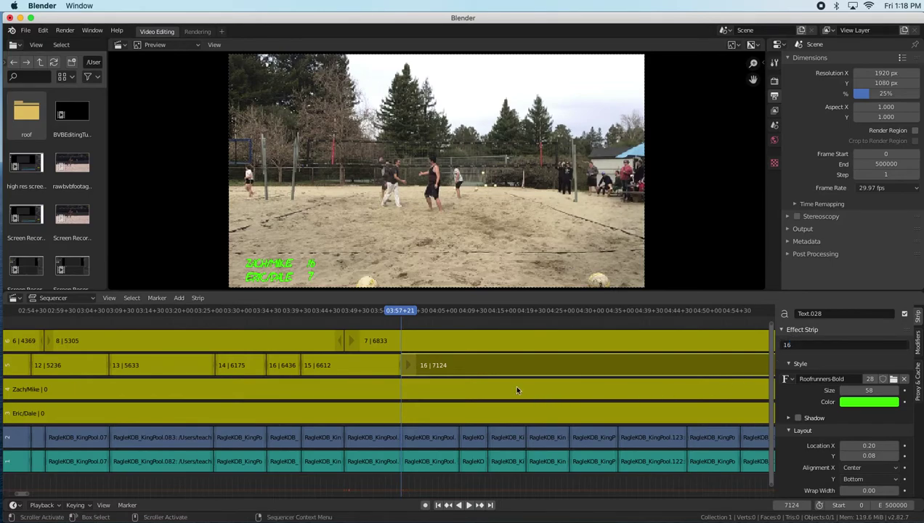
Split the top team's 16 strip at frame 7423 and set the new piece to 17.
key("space")
left_click_drag(404, 314, 459, 313)
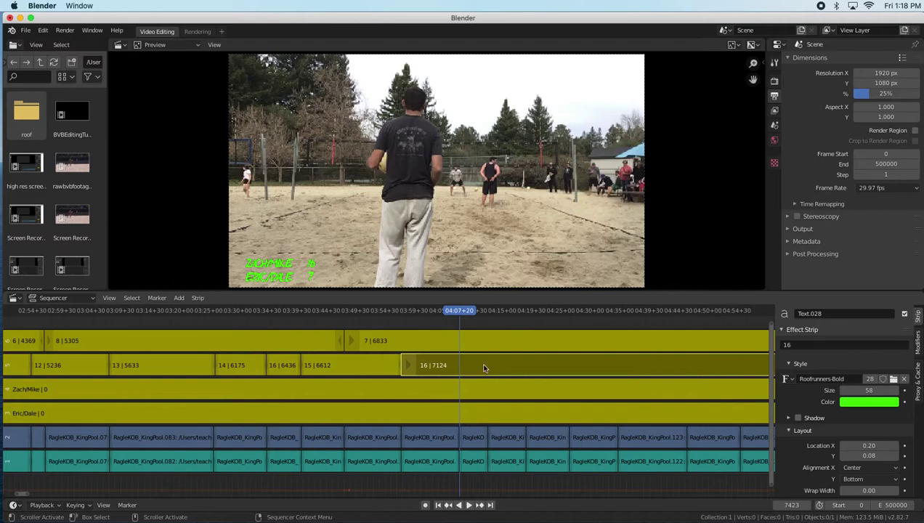
key("k")
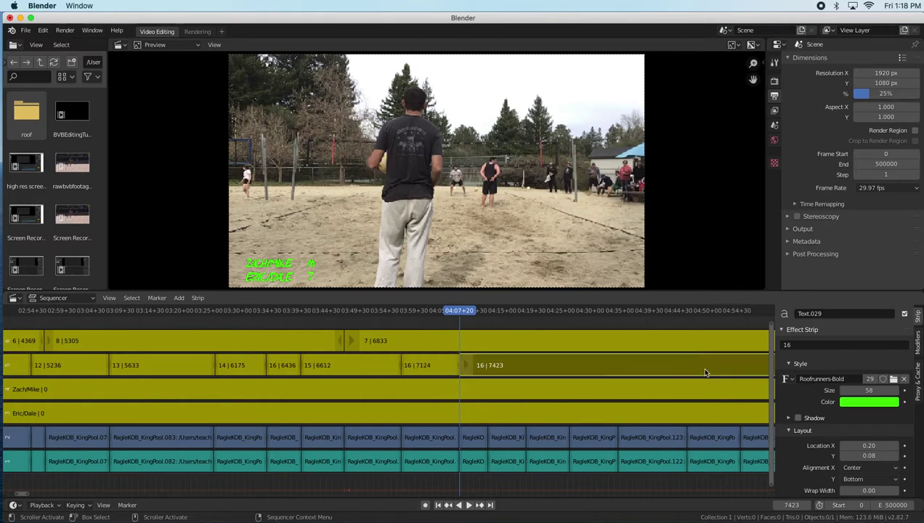
left_click(794, 348)
type("17")
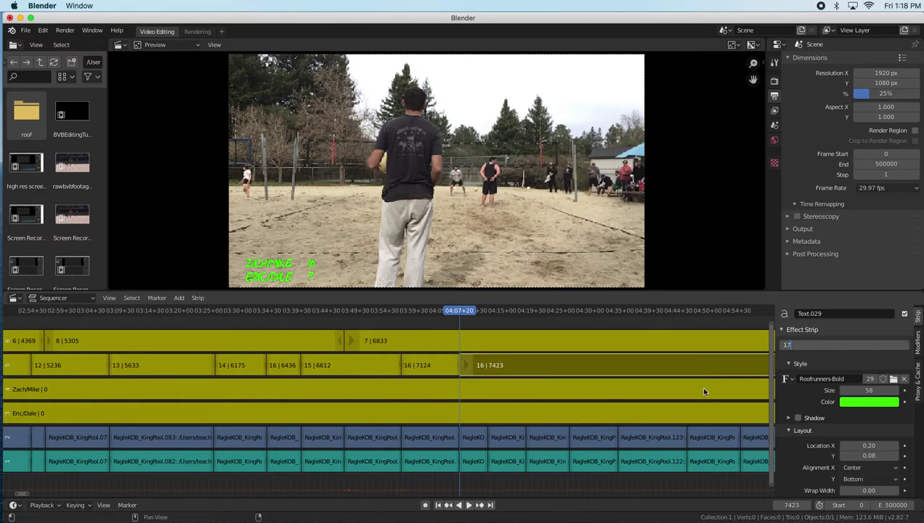
key("Return")
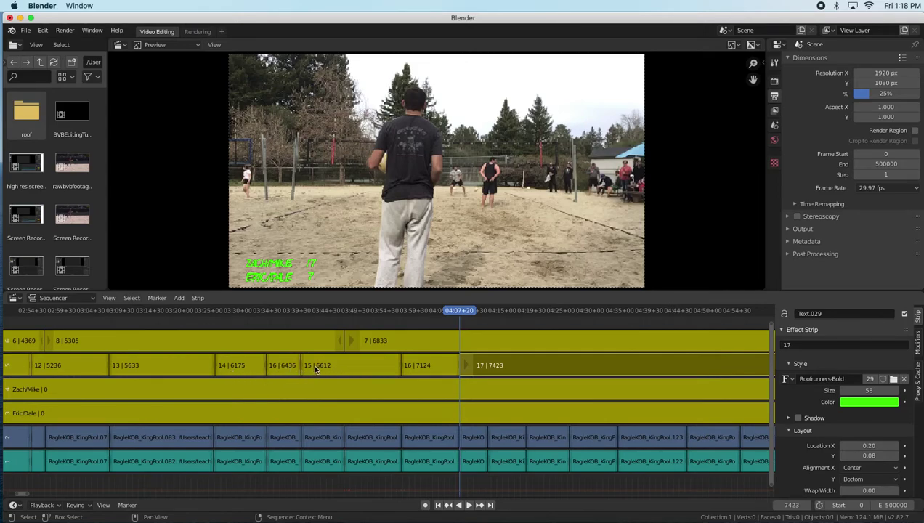
left_click(285, 367)
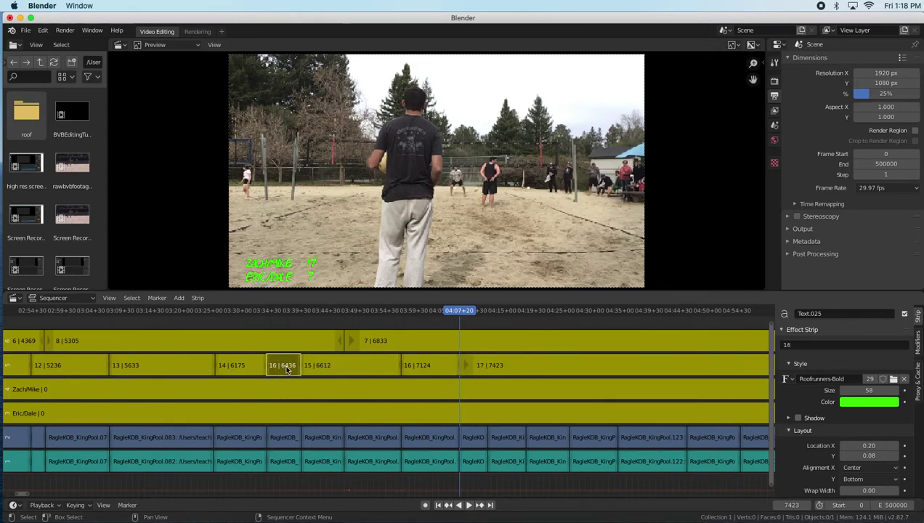
Set the top score strips at frames 6436 and 6612 to 15 and 16.
left_click(795, 346)
type("15")
key("Return")
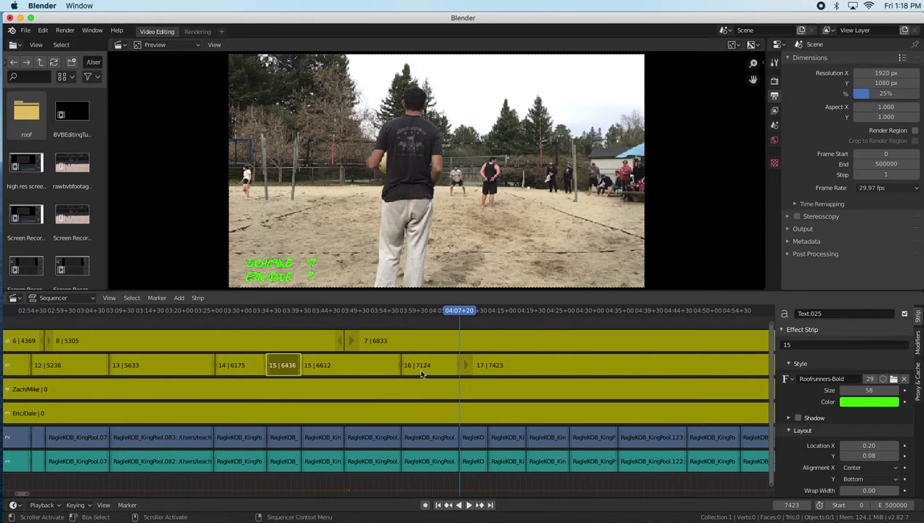
left_click(363, 366)
left_click(802, 347)
type("16")
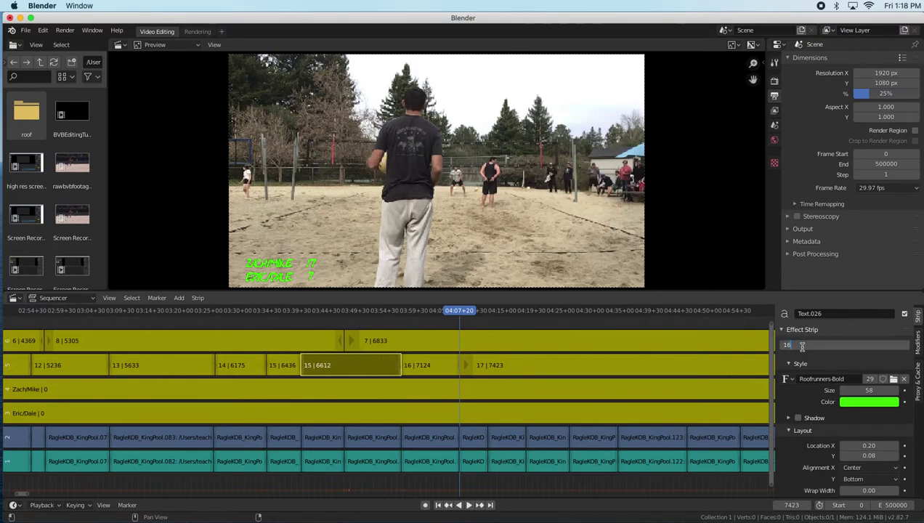
key("Return")
Set the top score strips at frames 7124 and 7423 to 17 and 18.
left_click(430, 366)
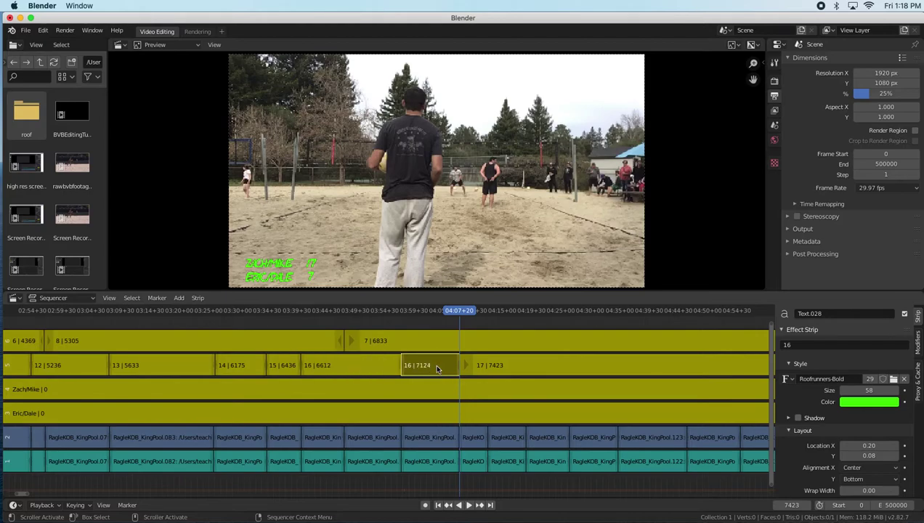
left_click(817, 347)
type("17")
key("Return")
left_click(509, 372)
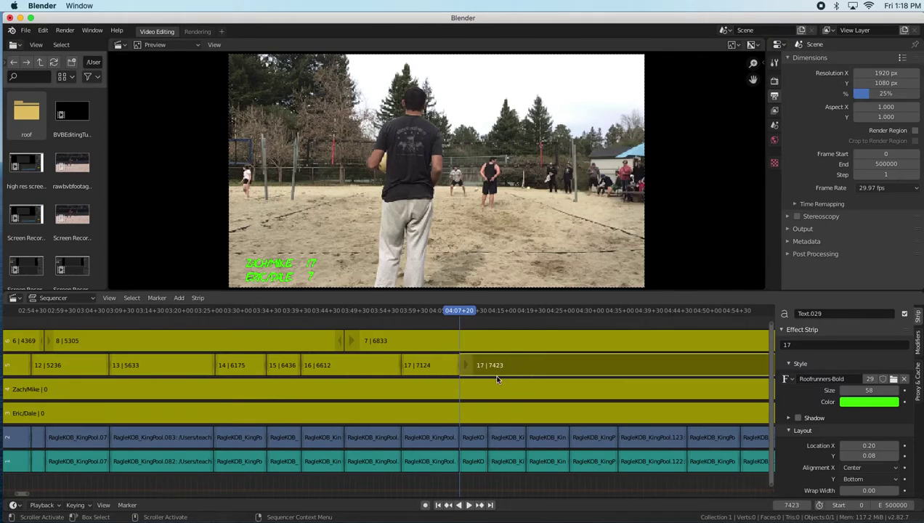
left_click(786, 345)
type("18")
key("Return")
left_click_drag(463, 314, 488, 312)
Split the score strip starting at frame 6833 and set the new strip's score to 8.
left_click(496, 348)
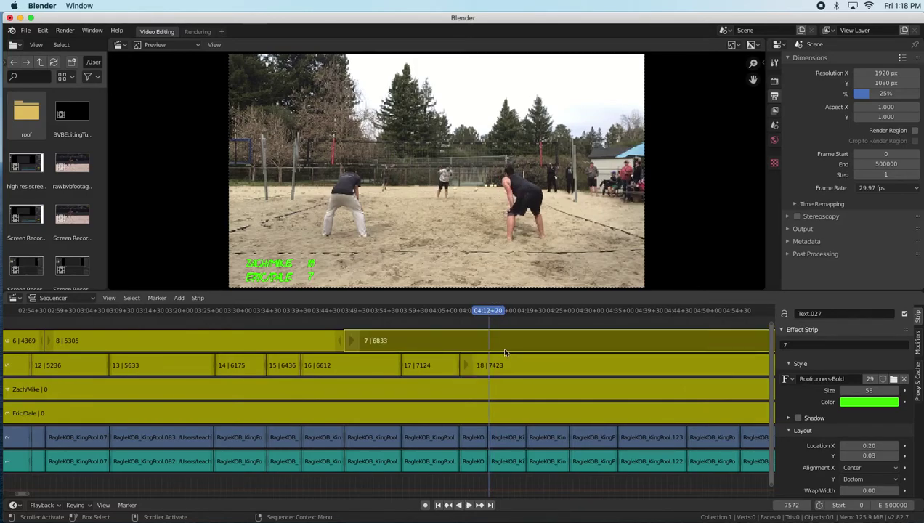
key("k")
left_click(793, 345)
type("8")
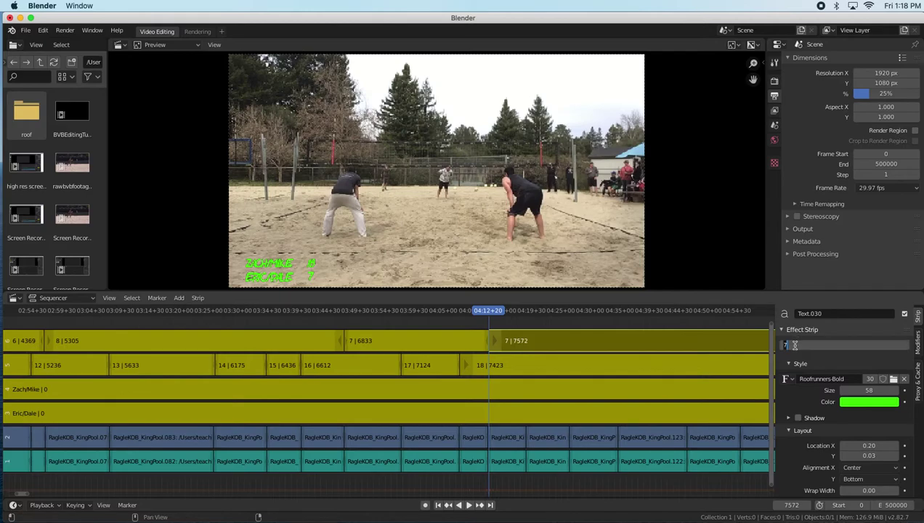
key("Return")
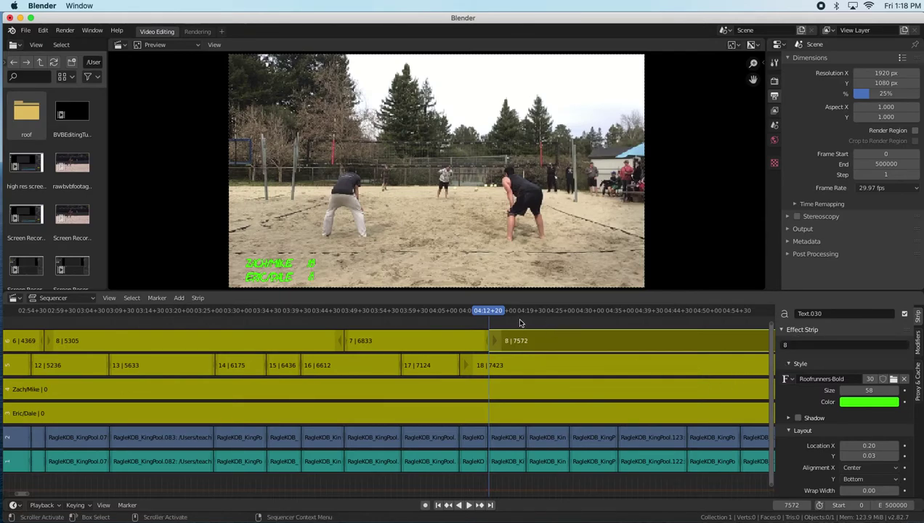
At the next cut, split the 18 score strip and enter 19.
left_click_drag(492, 314, 527, 318)
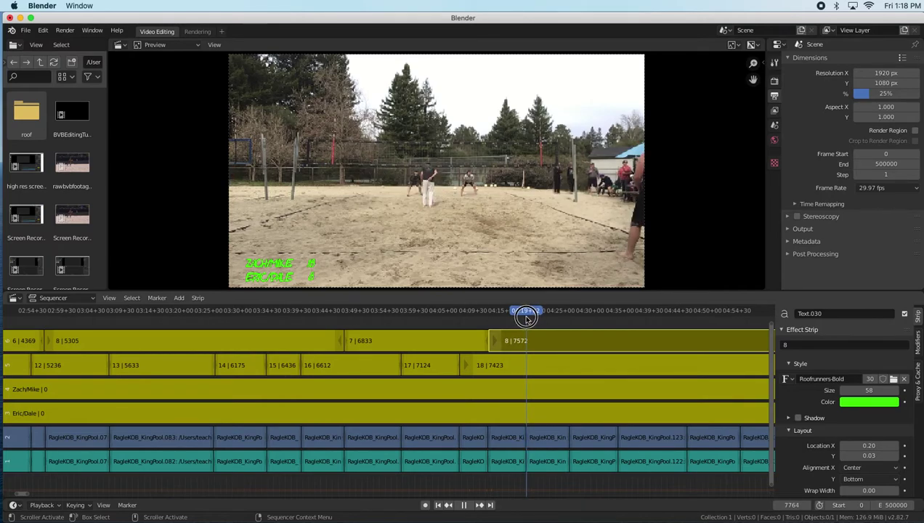
left_click(528, 370)
key("k")
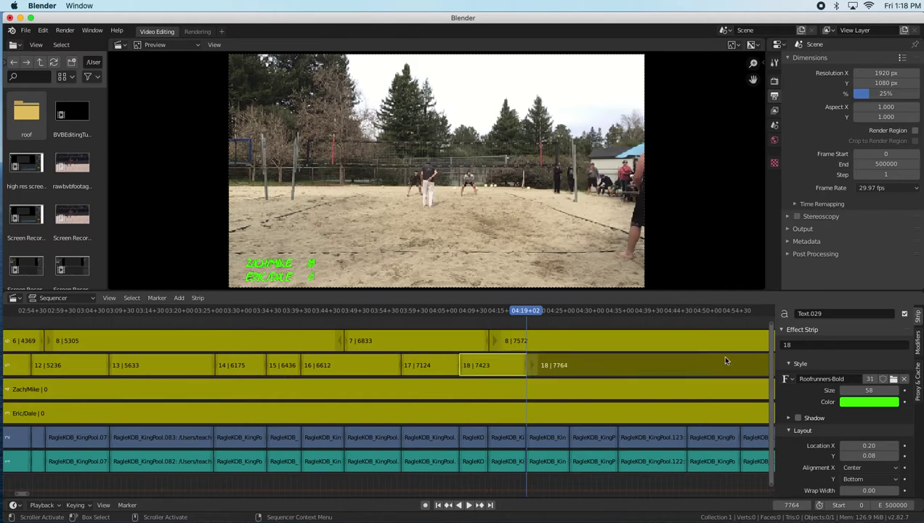
left_click(798, 346)
type("19")
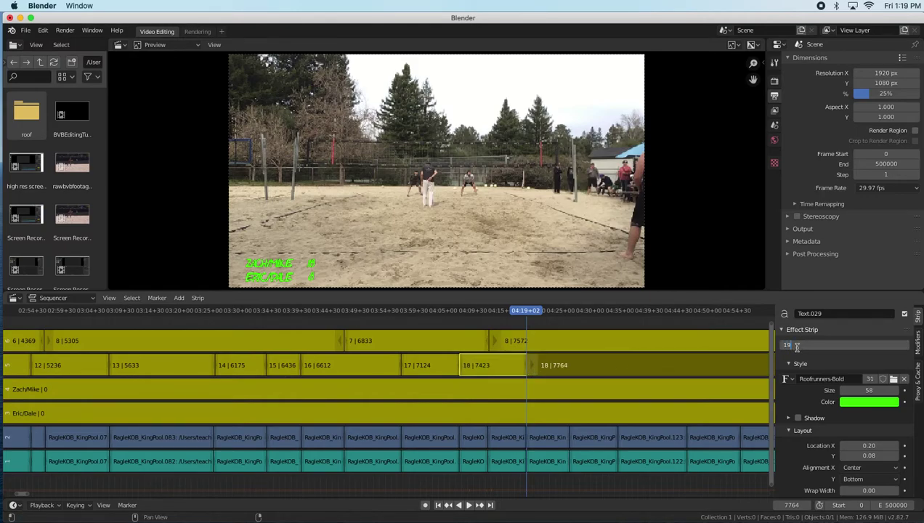
key("Return")
Put 19 on the strip starting at frame 7764 and restore the frame-7423 strip to 18.
left_click(552, 372)
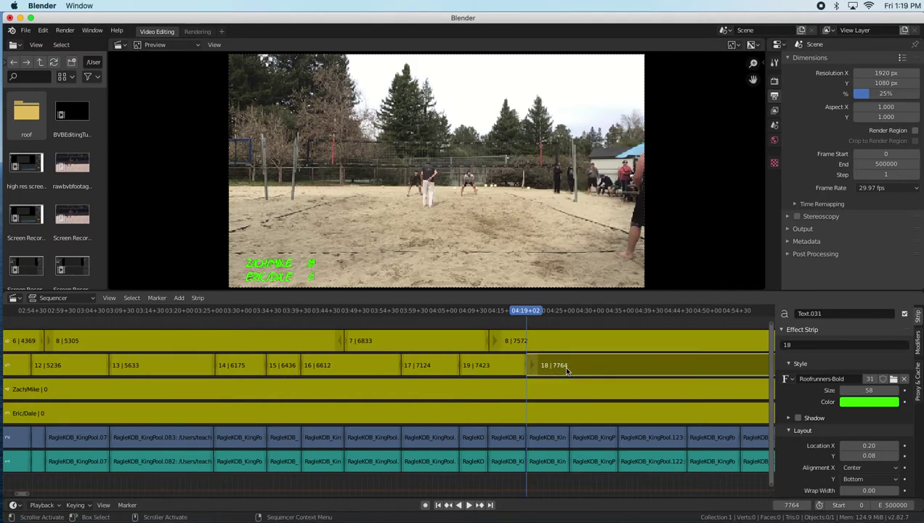
left_click(794, 345)
type("19")
key("Return")
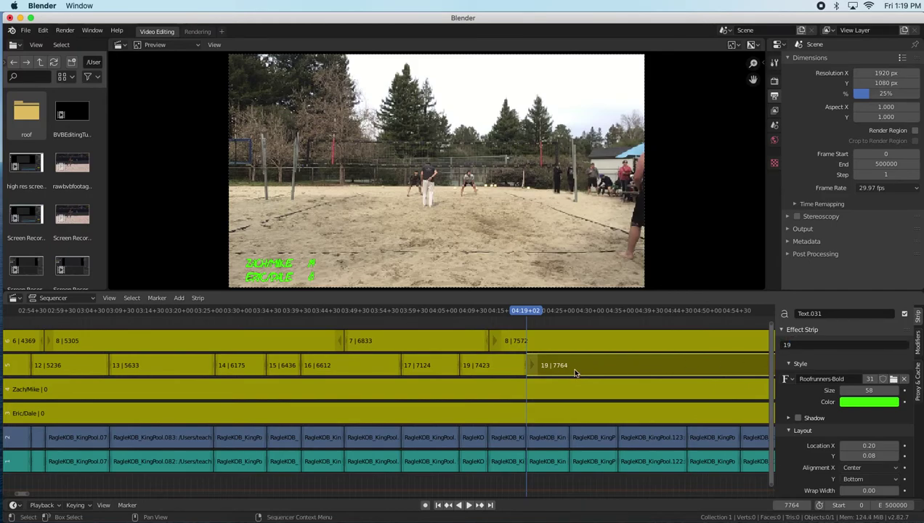
left_click(480, 365)
left_click(805, 352)
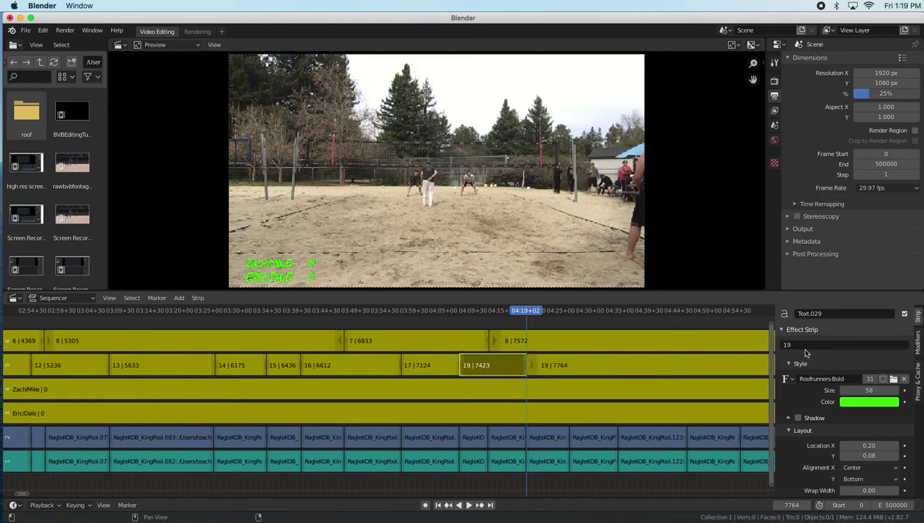
left_click(792, 346)
type("18")
key("Return")
At the next cut, split the 19 strip and set the right-hand piece to 20.
left_click(593, 365)
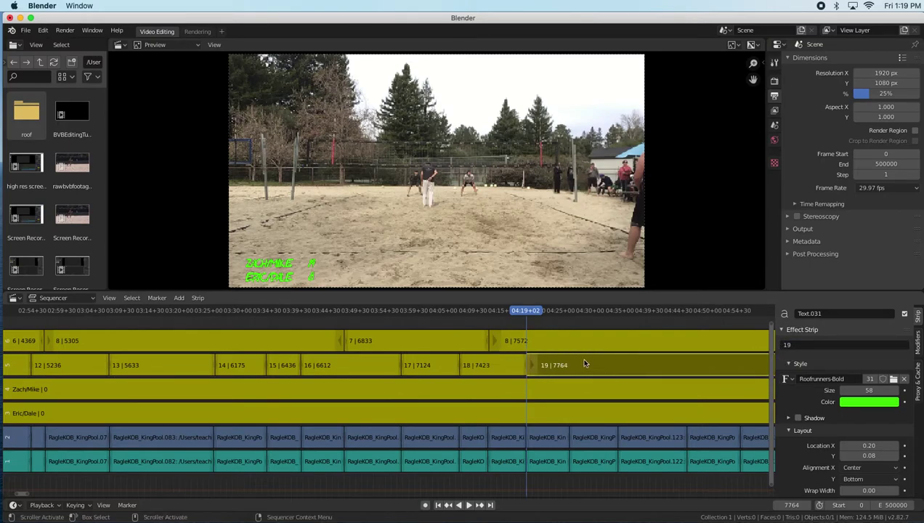
left_click_drag(531, 314, 568, 313)
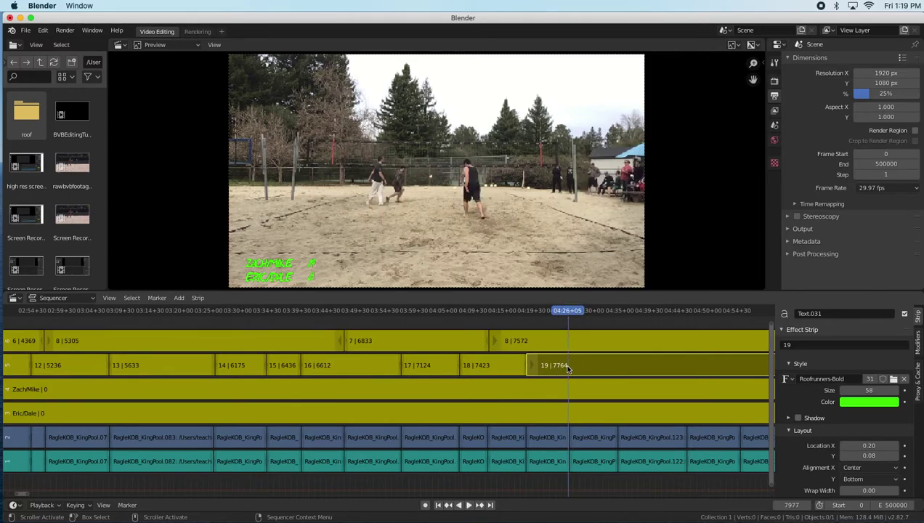
key("k")
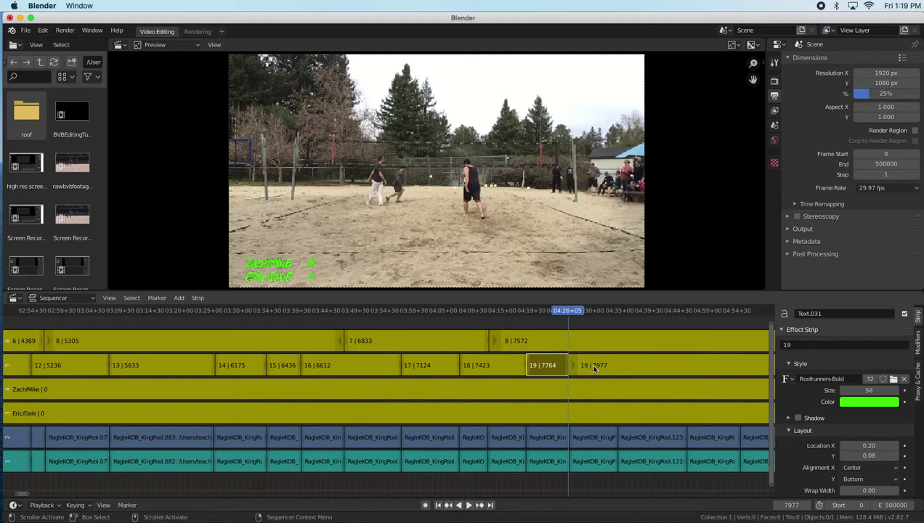
left_click(594, 368)
left_click(819, 345)
type("20")
key("Return")
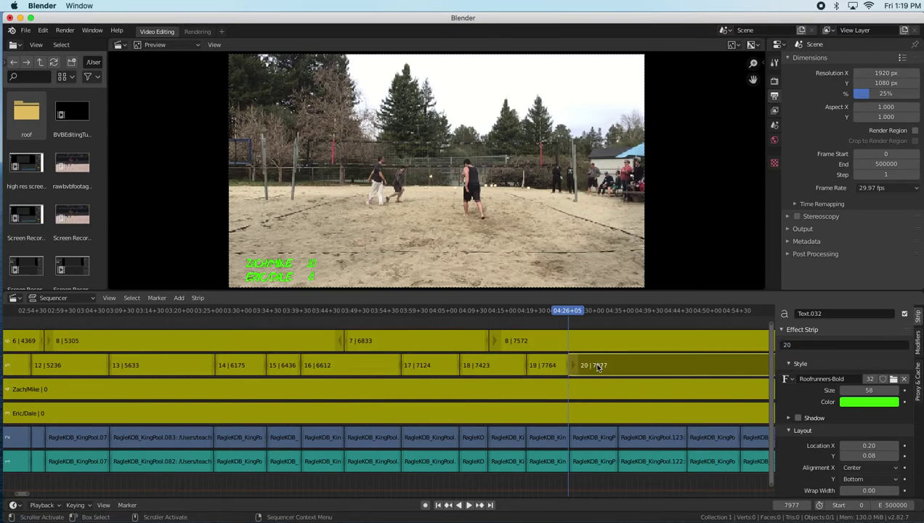
Split the 8 strip at the next cut so the new strip from frame 8233 reads 9.
left_click_drag(577, 312, 618, 314)
left_click(626, 343)
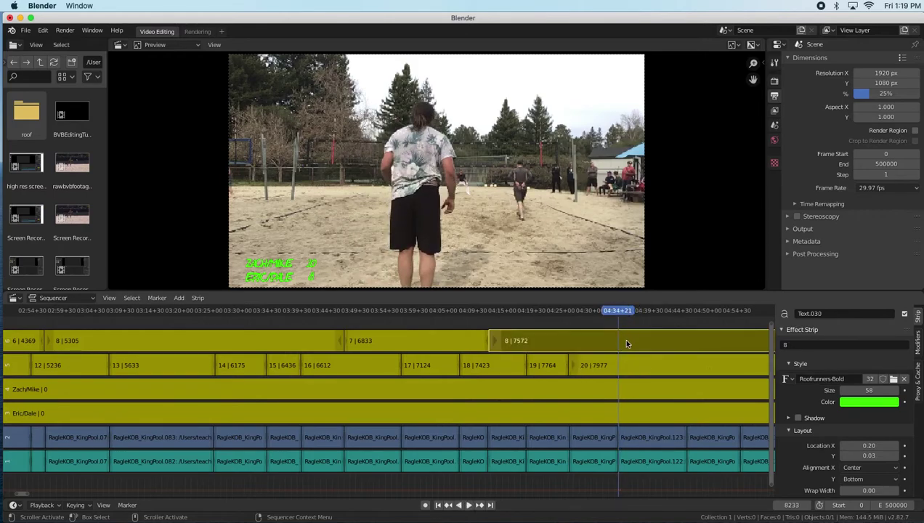
key("k")
left_click(646, 343)
left_click(796, 346)
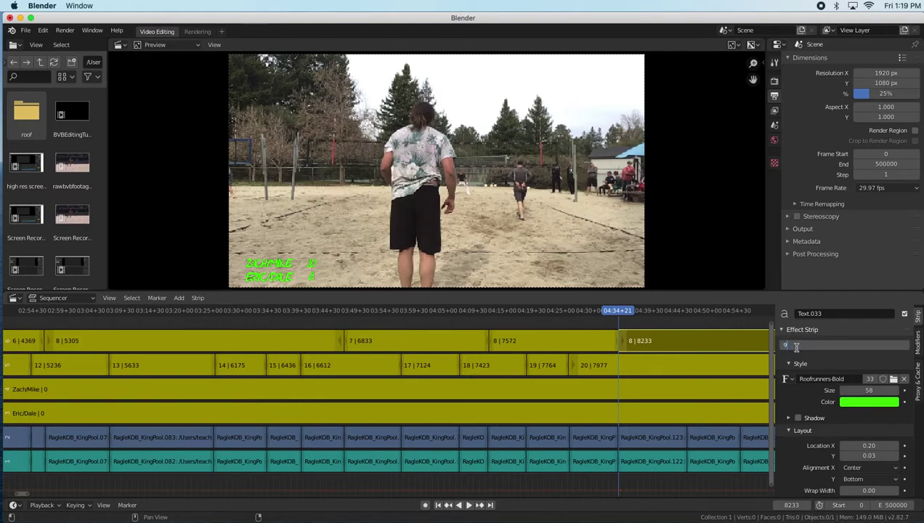
key("Return")
At the following cut, split the 20 strip so the score becomes 21.
left_click_drag(622, 312, 687, 321)
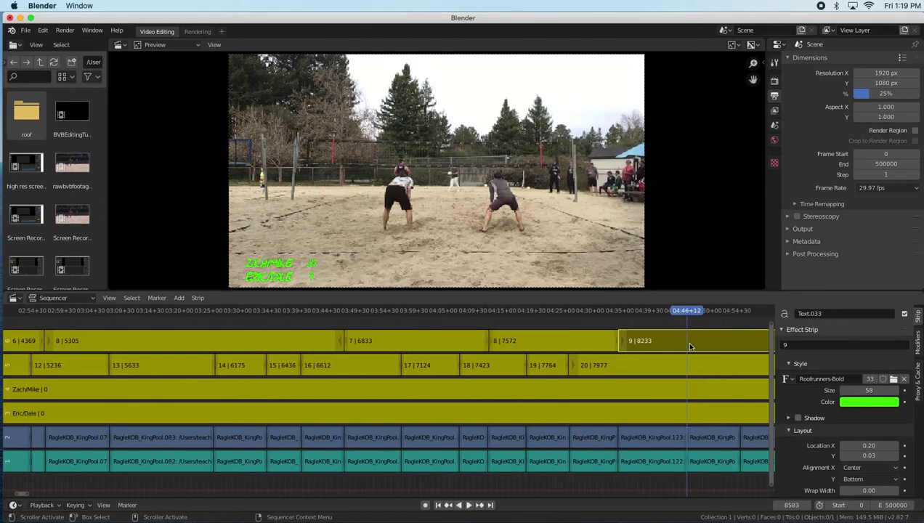
left_click(689, 368)
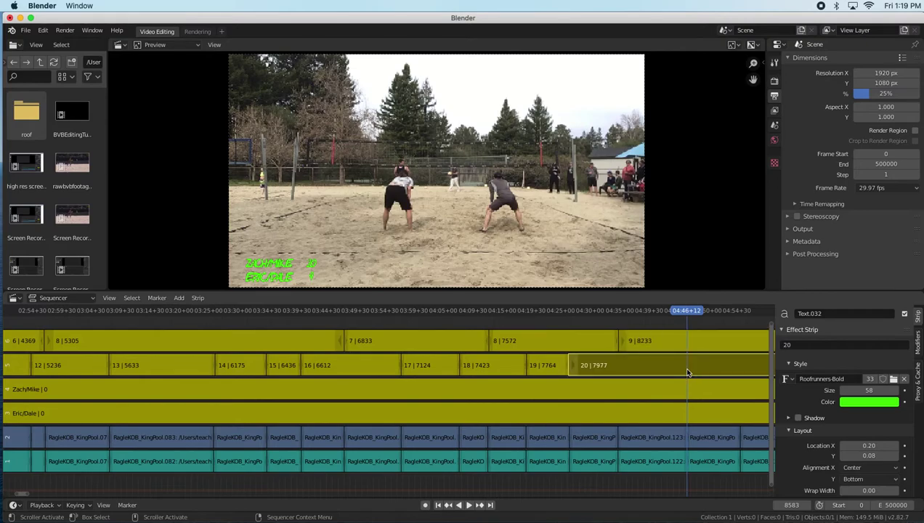
key("k")
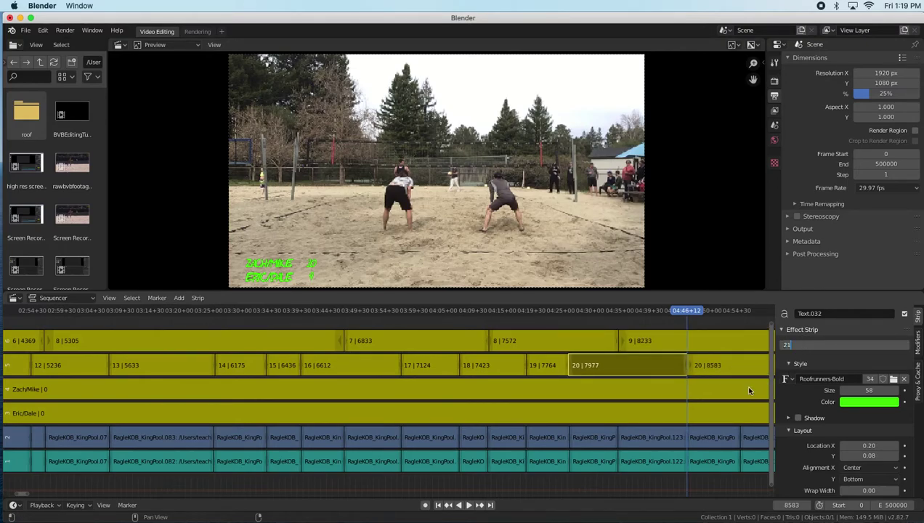
key("Return")
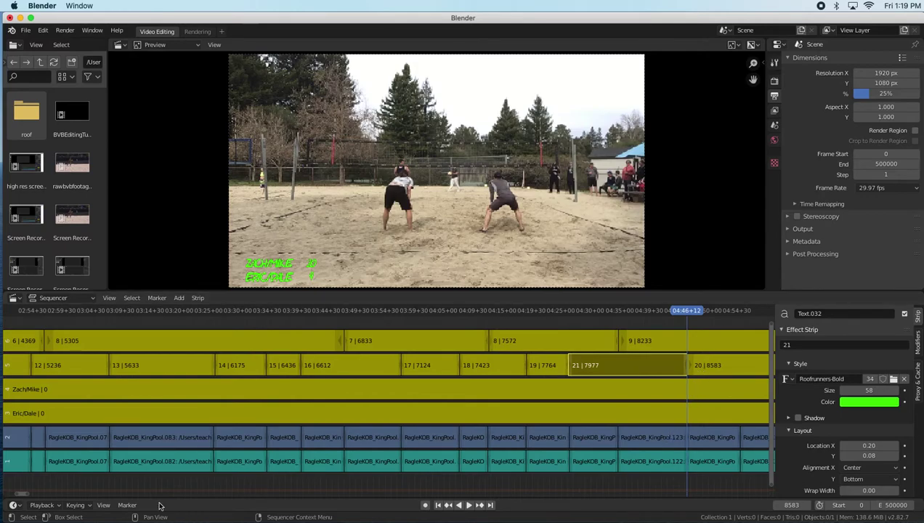
scroll(30, 496, "down", 3)
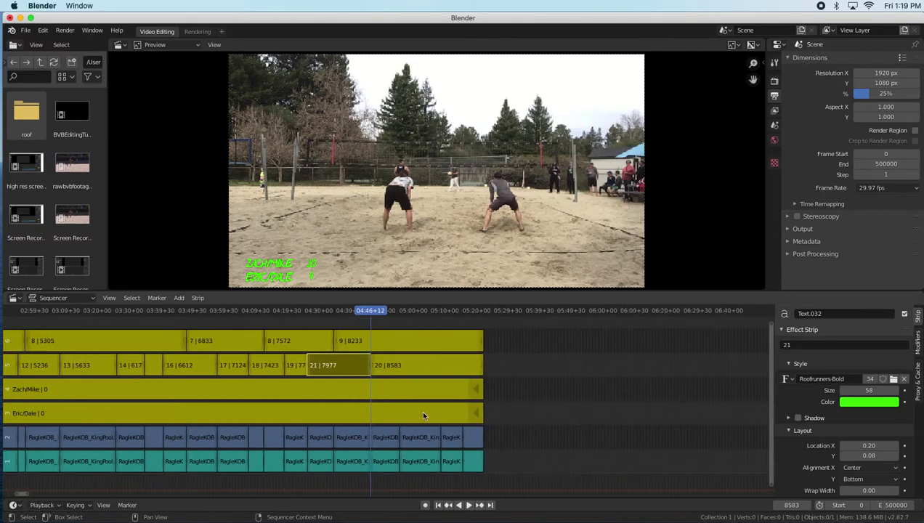
Play to the next cut, split the 9 score strip, and set the new piece to 10.
left_click(393, 310)
key("space")
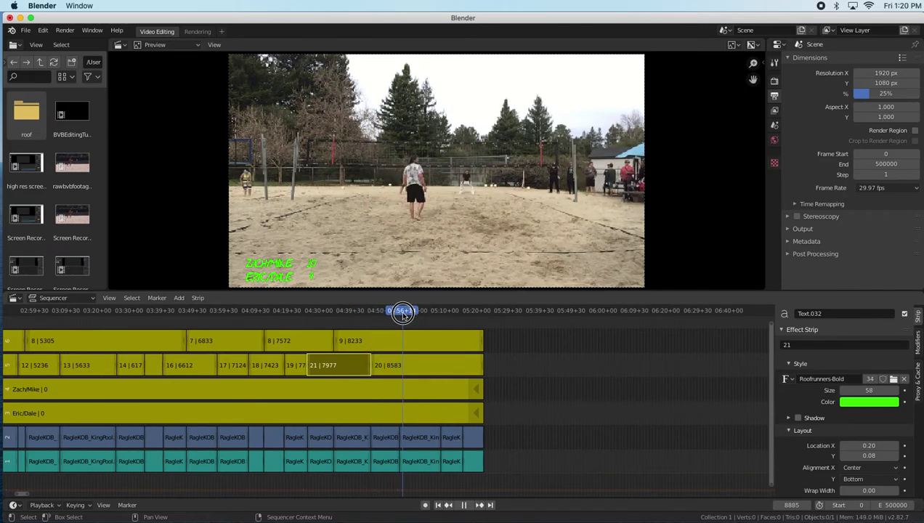
key("space")
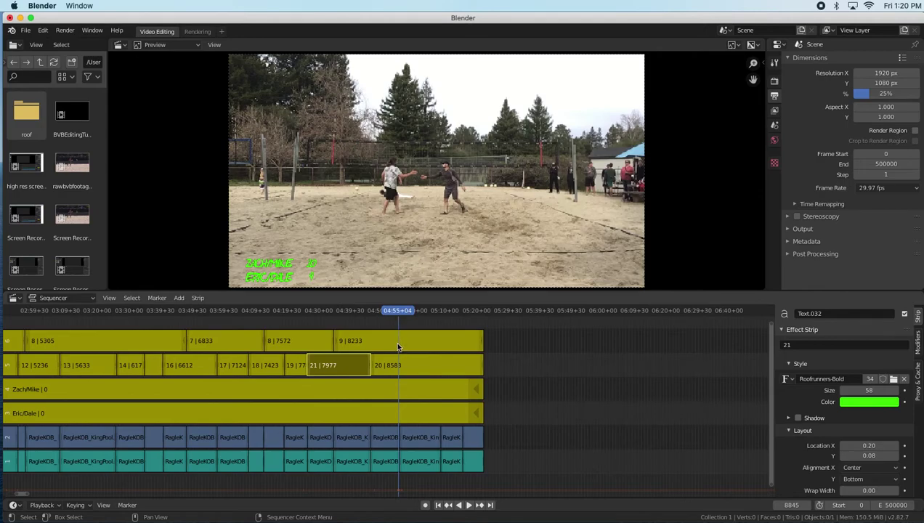
left_click(396, 343)
key("k")
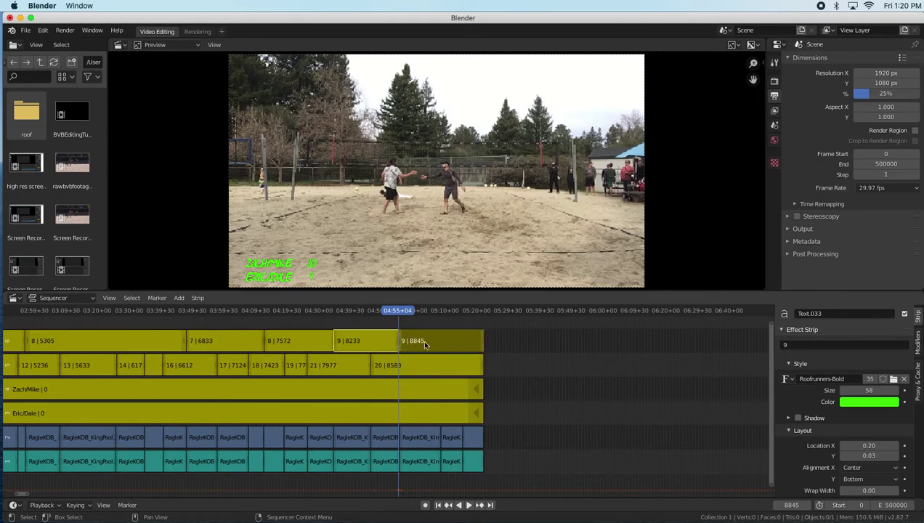
left_click(825, 343)
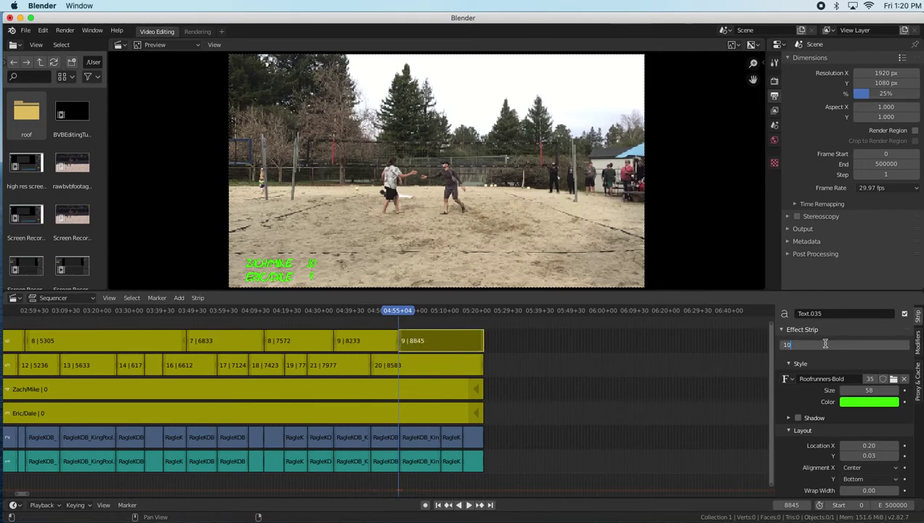
key("Return")
Split the 20 strip at frame 8583 and set the last strip (9252) to 21.
left_click_drag(403, 315, 440, 317)
left_click(441, 372)
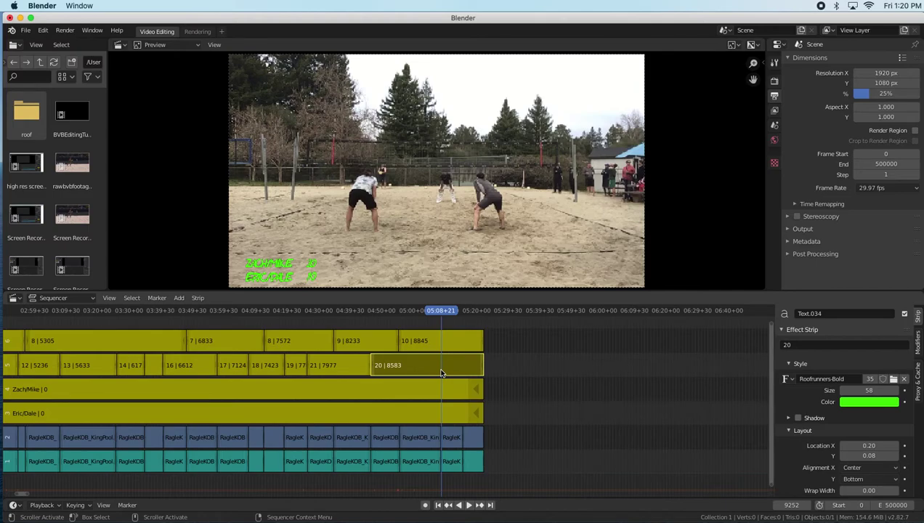
key("k")
left_click(458, 369)
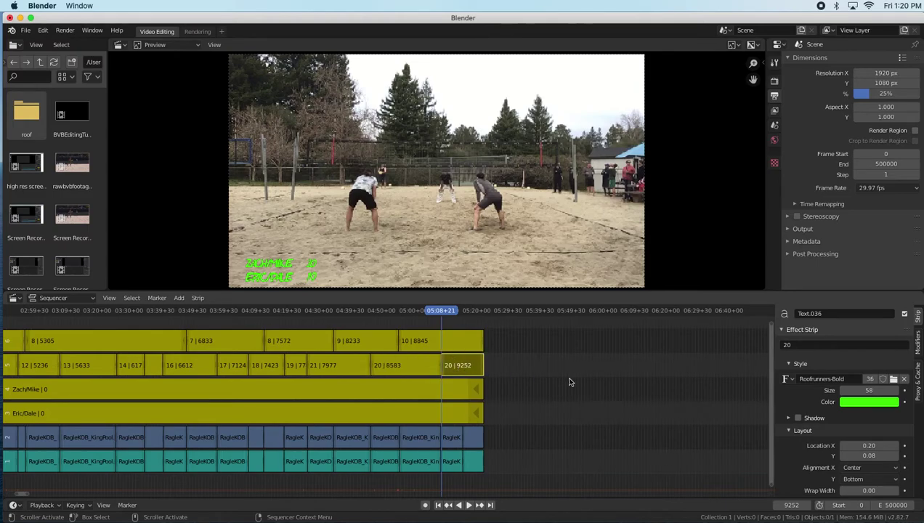
left_click(805, 345)
type("21")
key("Return")
At about 05:15, split the 10 | 8845 strip and enter 11.
left_click_drag(445, 318, 464, 315)
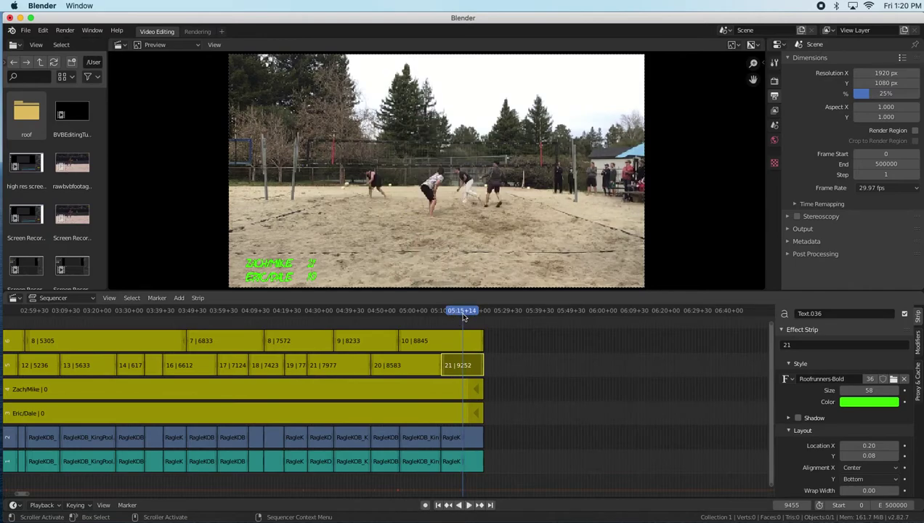
left_click(461, 342)
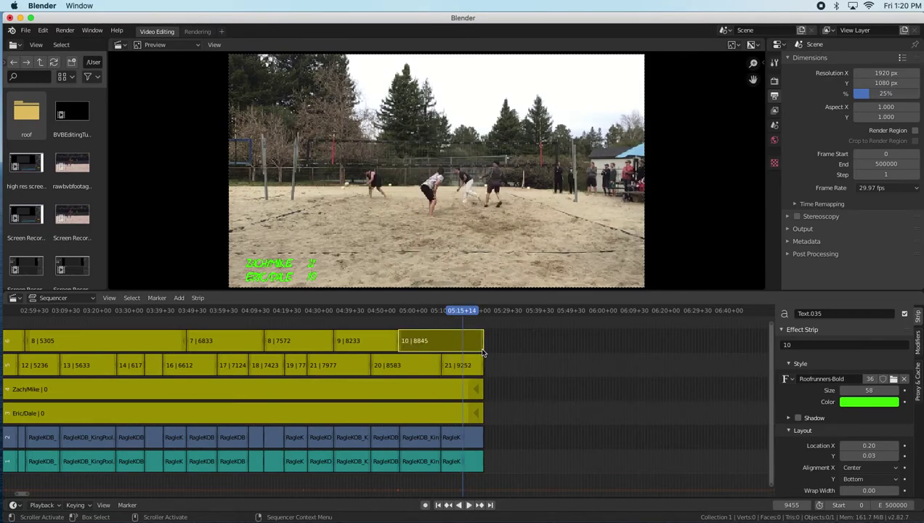
key("k")
double_click(792, 346)
type("11")
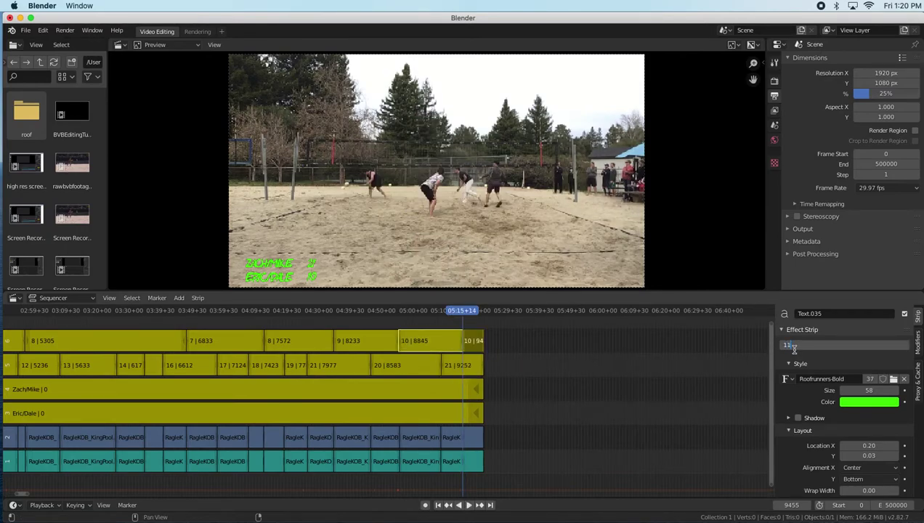
key("Return")
Give the newly split strip the score 11 and restore the 8845 strip to 10.
left_click(476, 343)
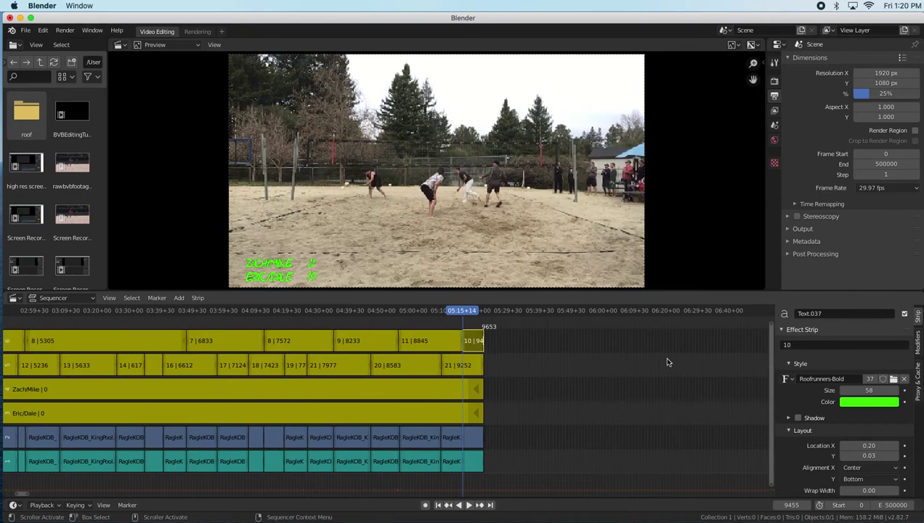
double_click(792, 346)
type("1")
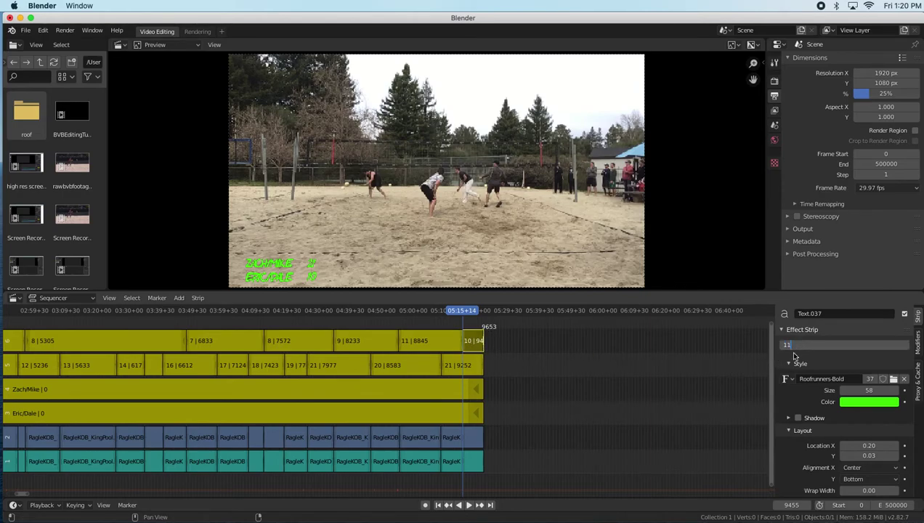
type("1")
key("Return")
left_click(439, 342)
left_click(839, 348)
type("10")
key("Return")
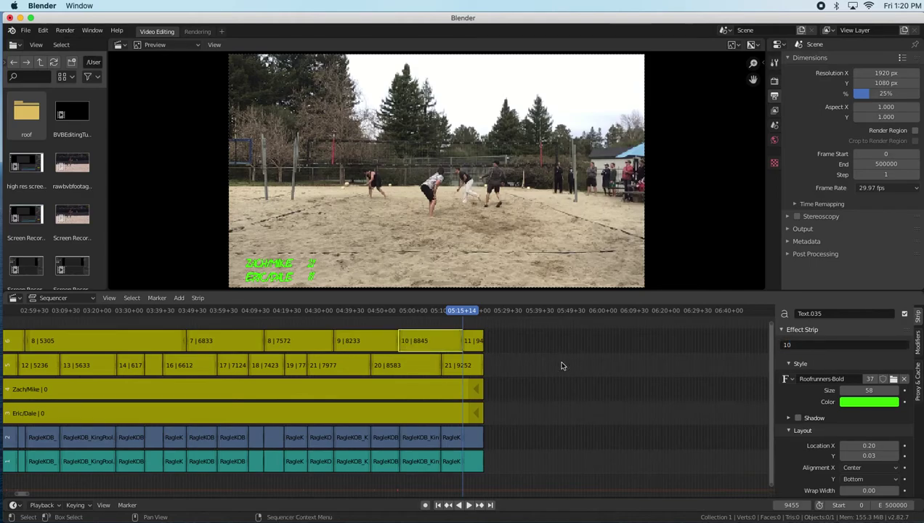
Renumber the 7977 strip to 20 and the 8583 strip to 21.
left_click_drag(465, 319, 388, 318)
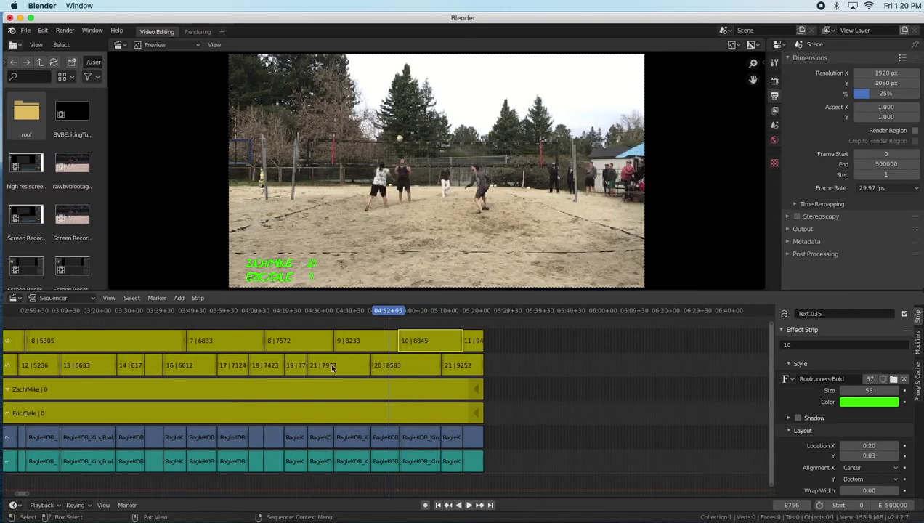
left_click(338, 365)
left_click(805, 344)
type("20")
key("Return")
left_click(398, 369)
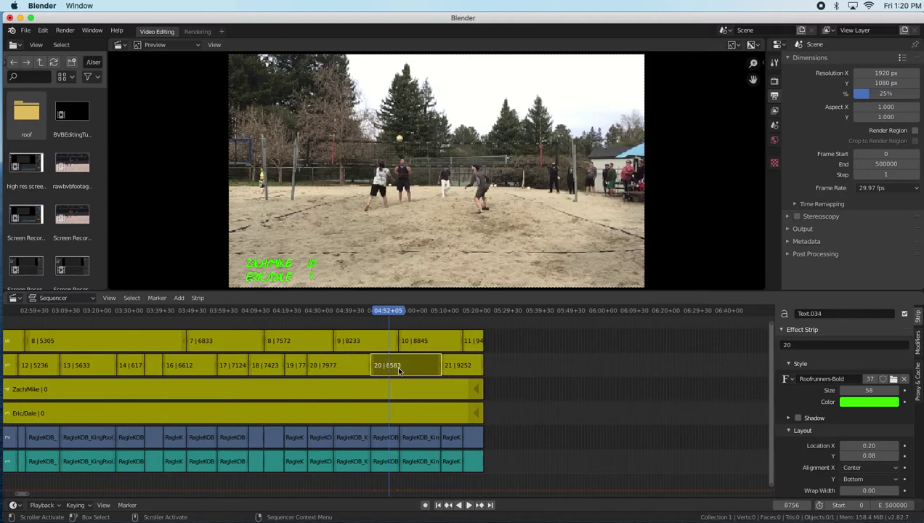
left_click(792, 344)
type("21")
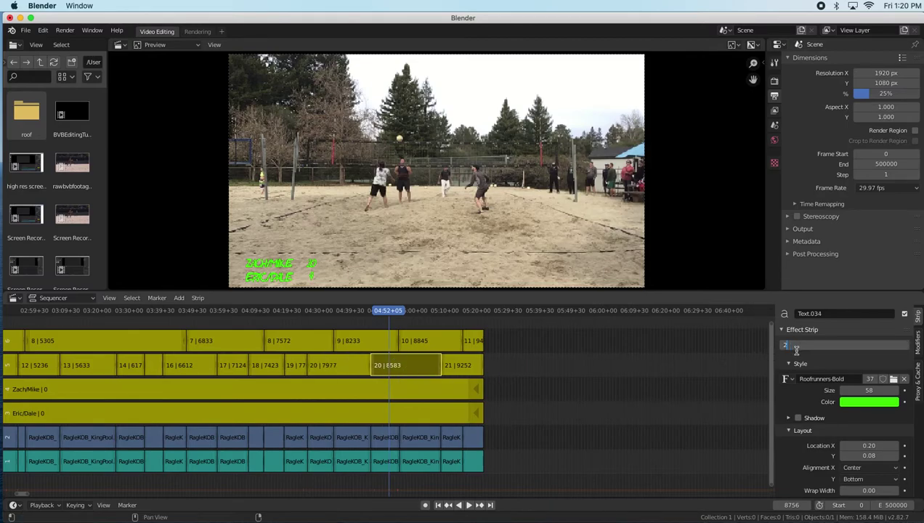
key("Return")
Set the last score strip (9252) to 22 and play back to review the scores.
left_click(461, 365)
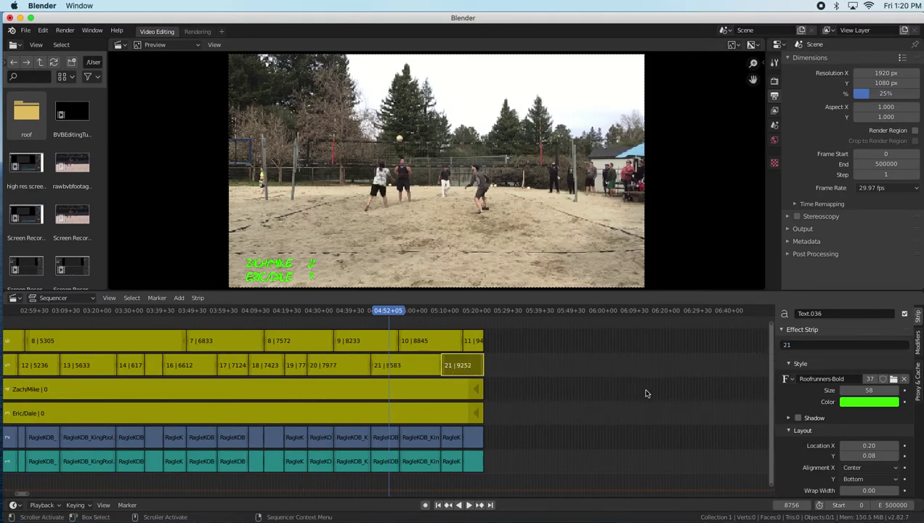
left_click(792, 345)
type("22")
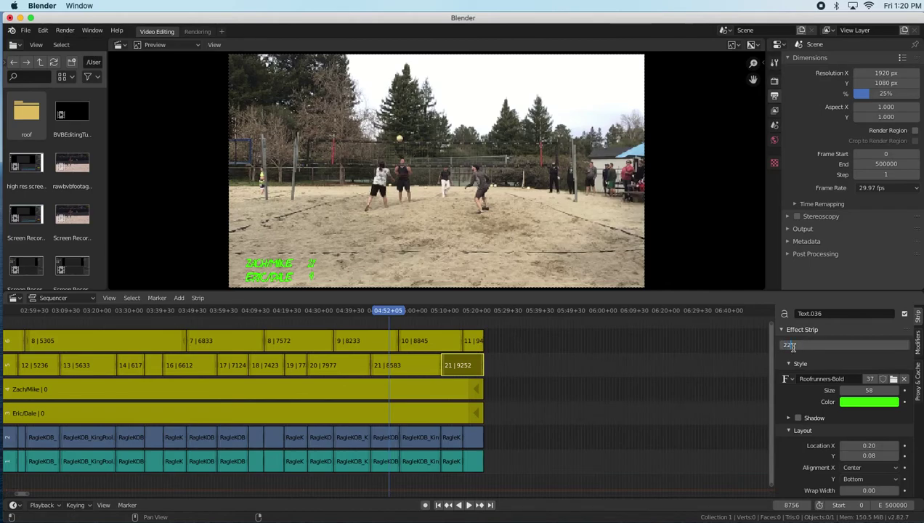
key("Return")
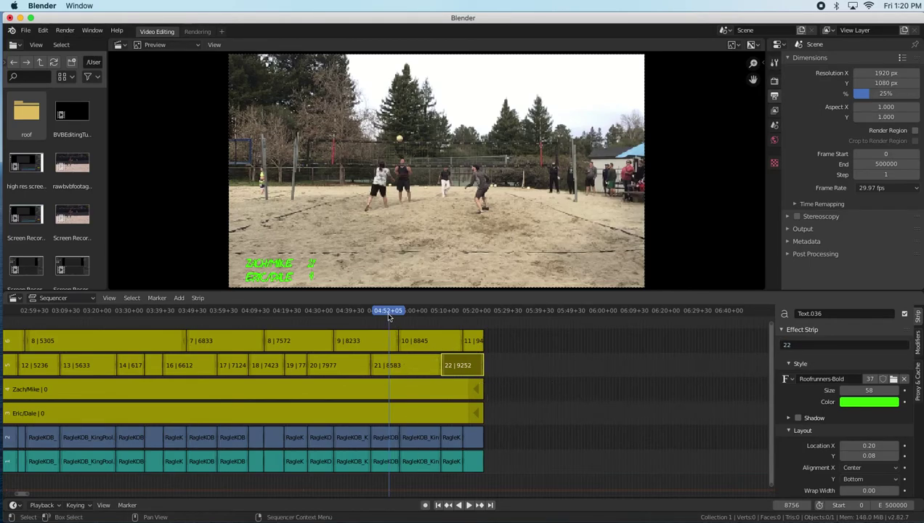
key("shift+ctrl+space")
left_click_drag(273, 312, 187, 310)
scroll(301, 445, "down", 2)
scroll(300, 444, "down", 3)
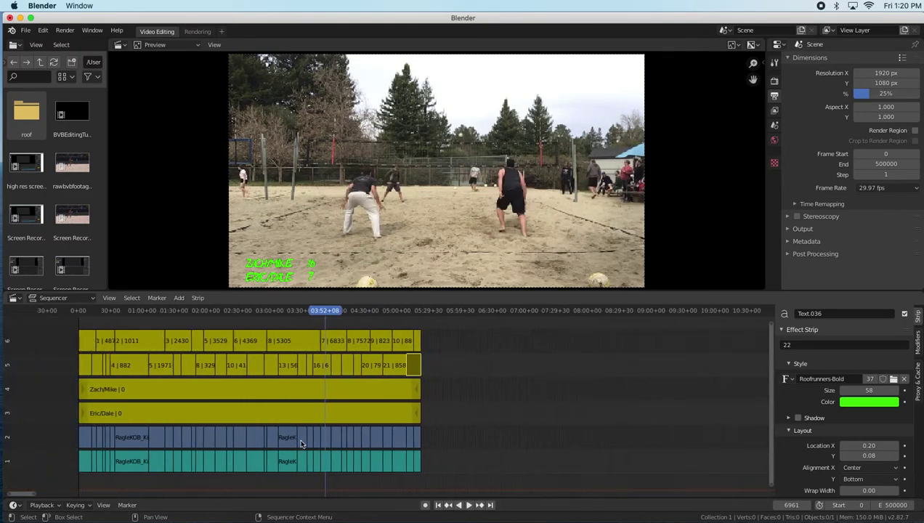
scroll(248, 388, "up", 5)
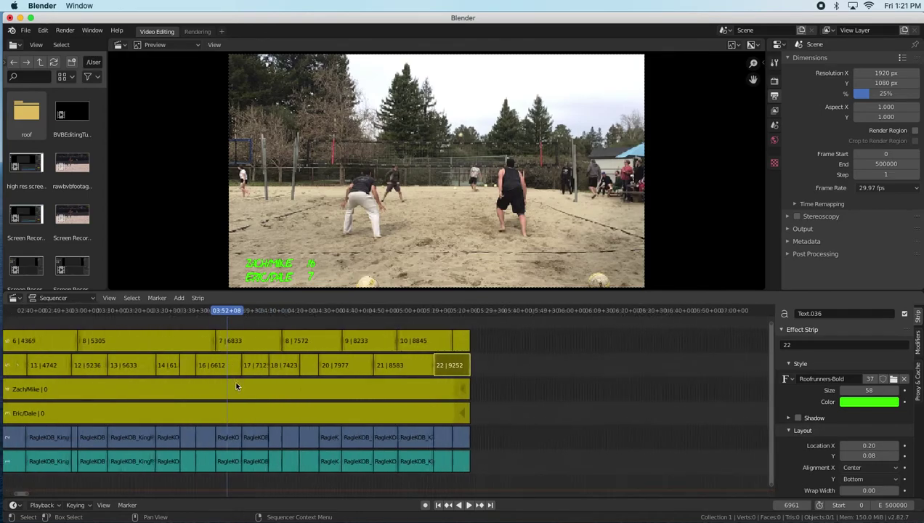
key("Home")
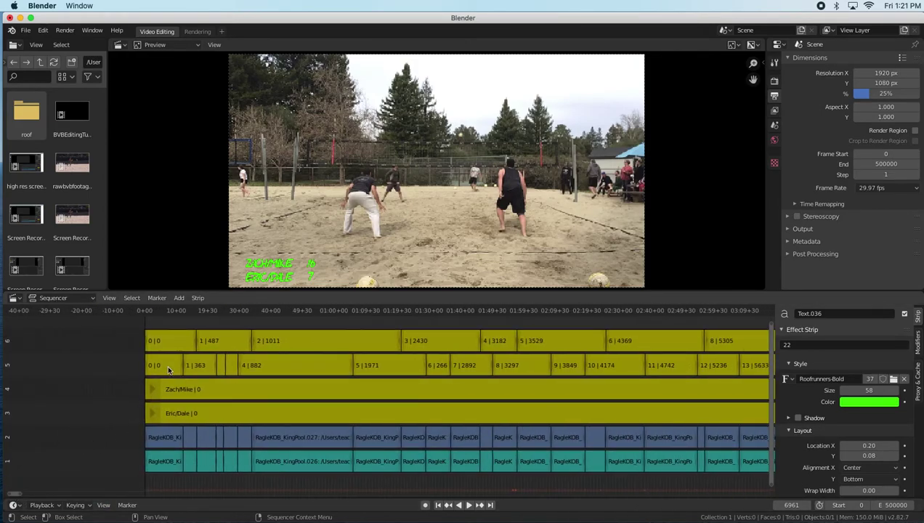
scroll(201, 372, "up", 3)
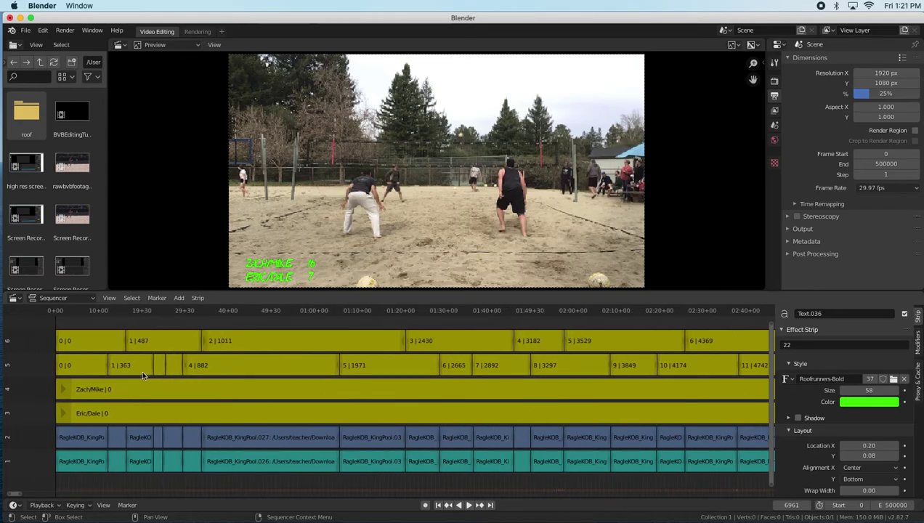
scroll(124, 372, "up", 2)
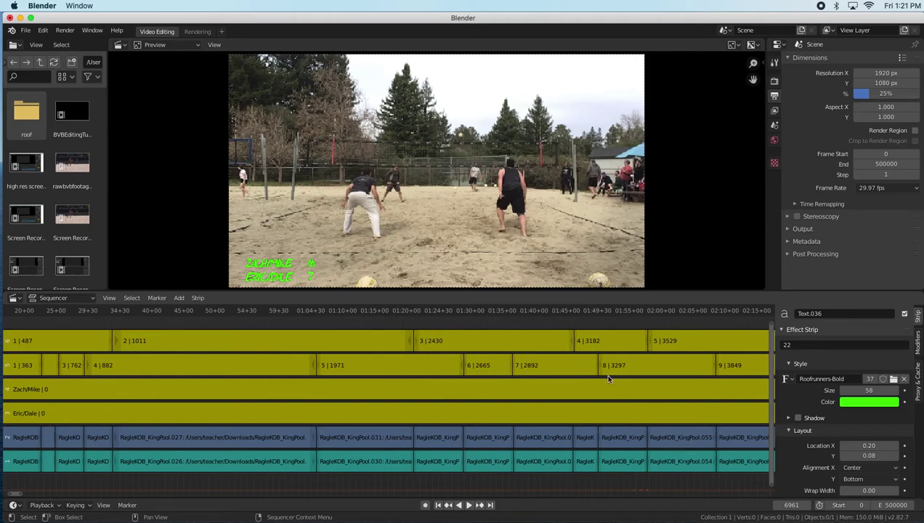
scroll(18, 496, "down", 6)
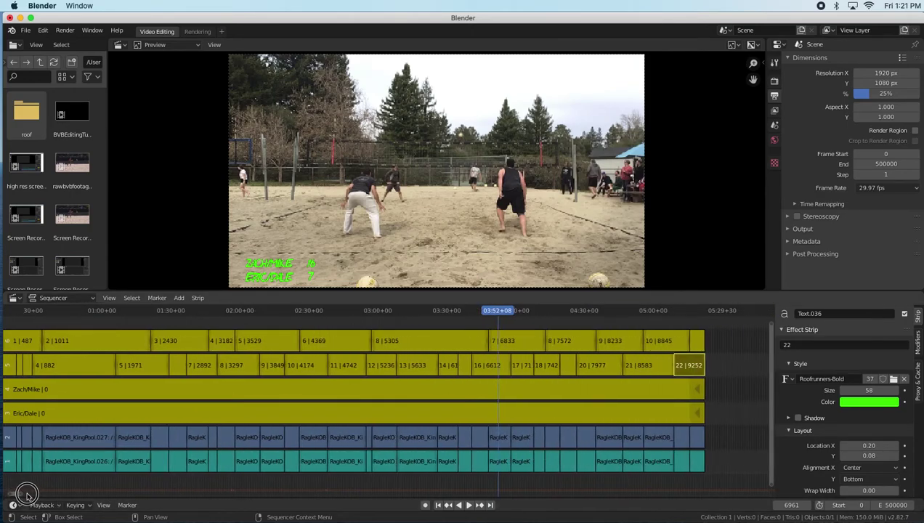
scroll(28, 495, "down", 3)
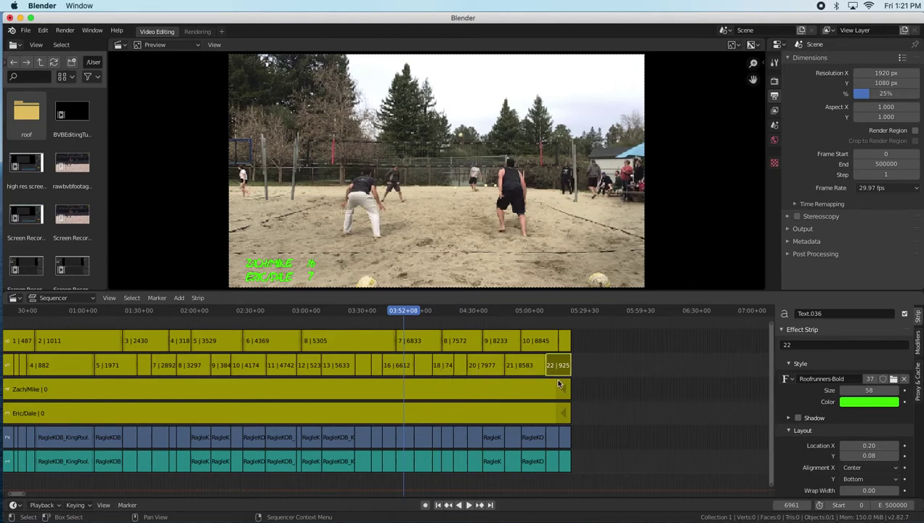
Raise Resolution % from 25% to 100% and play the footage to check the score captions.
left_click_drag(403, 312, 473, 314)
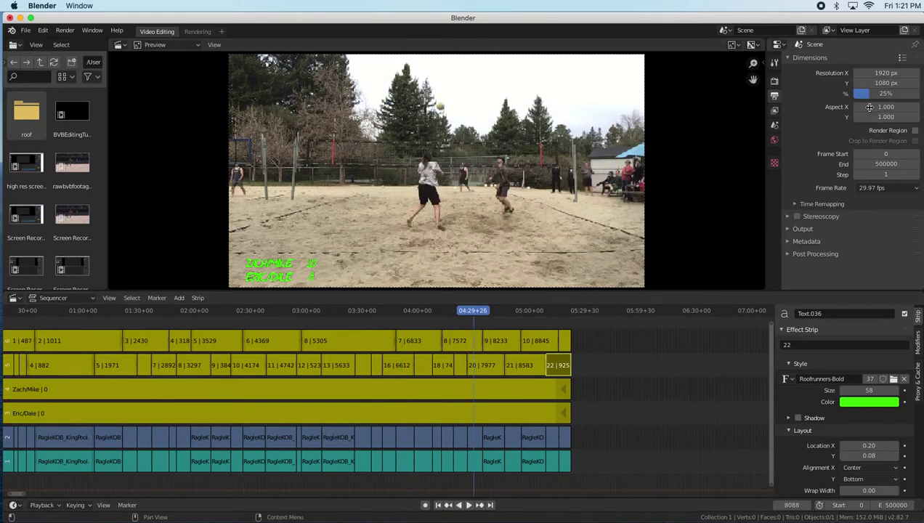
left_click_drag(871, 93, 916, 93)
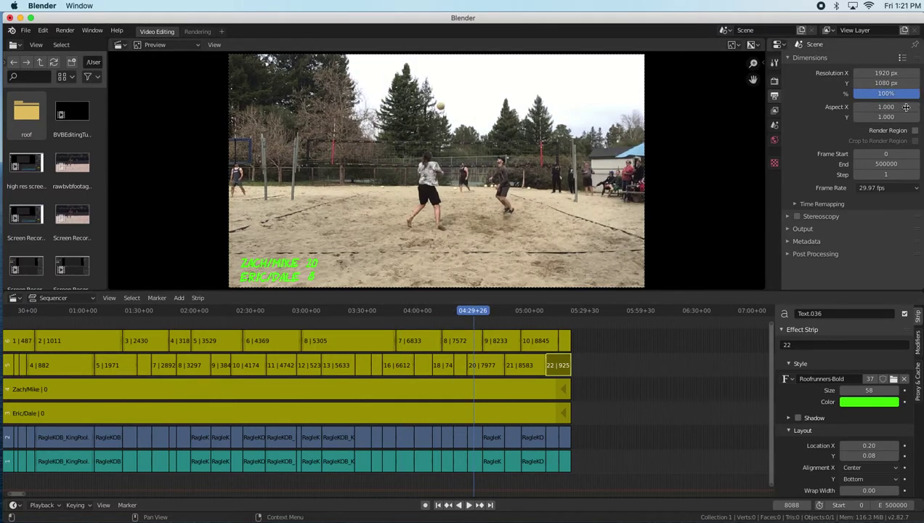
mouse_move(478, 312)
left_mouse_down()
mouse_move(529, 321)
mouse_move(483, 329)
left_mouse_up()
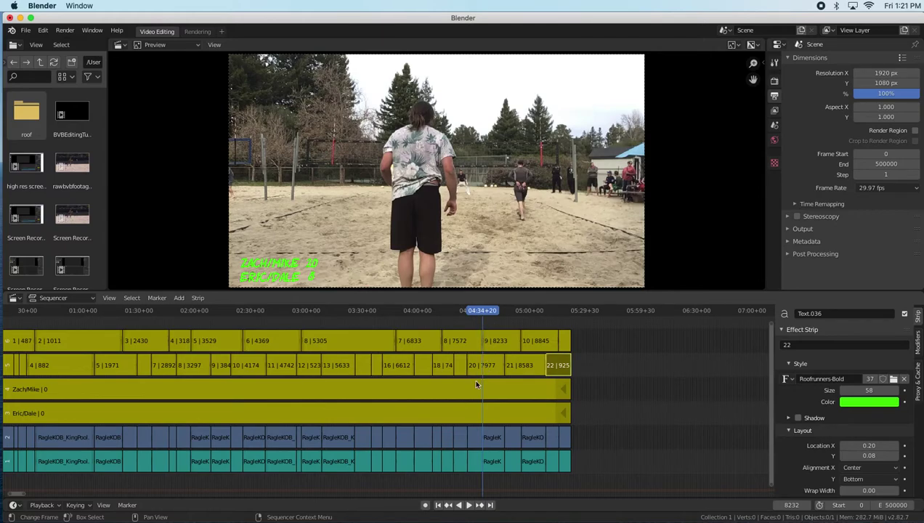
key("space")
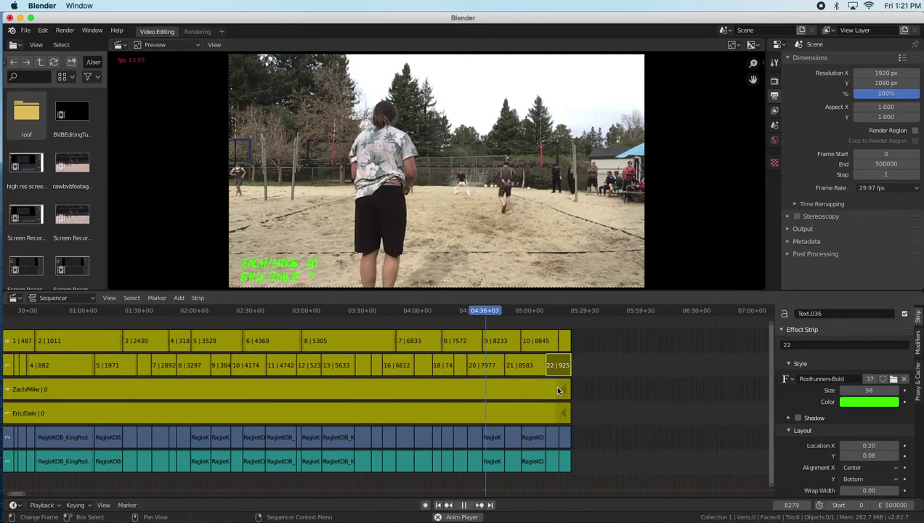
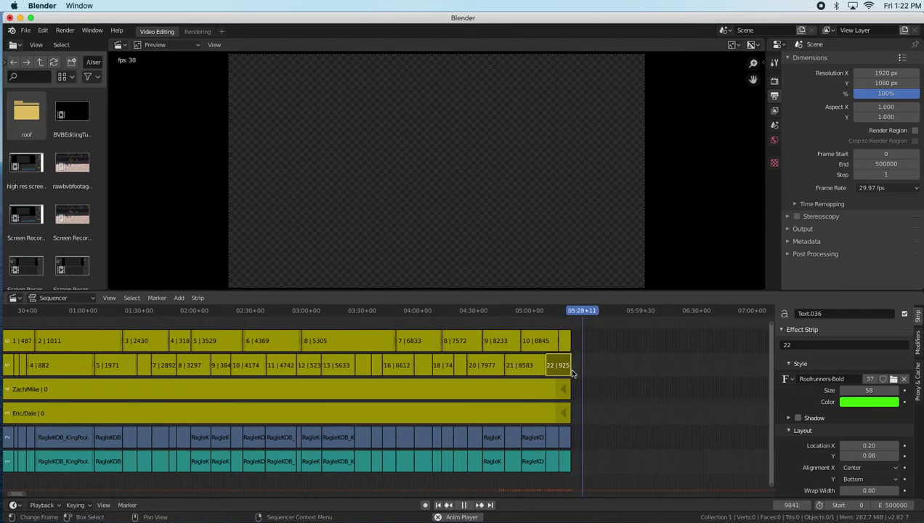
Stop the edit, select the Eric/Dale team-name strip, and replay from frame 0.
scroll(574, 372, "down", 3)
key("space")
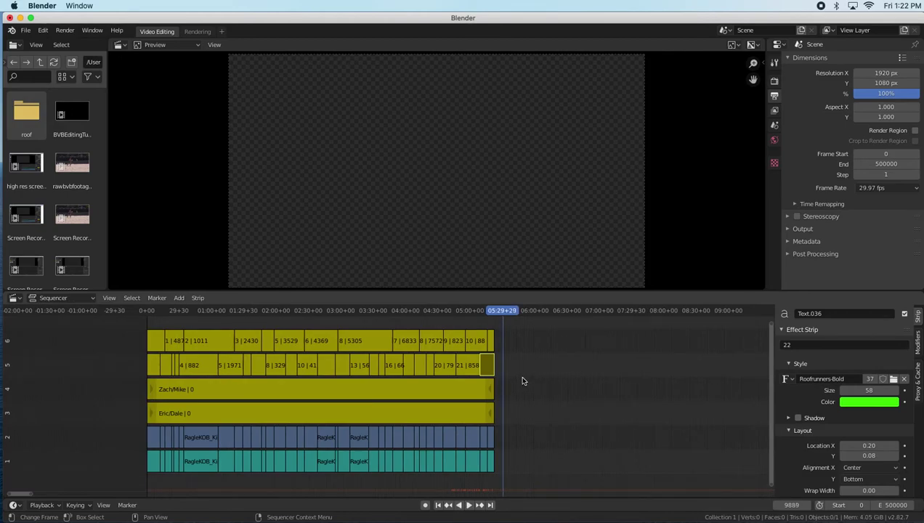
left_click_drag(450, 322, 254, 320)
left_click(224, 391)
left_click(225, 413)
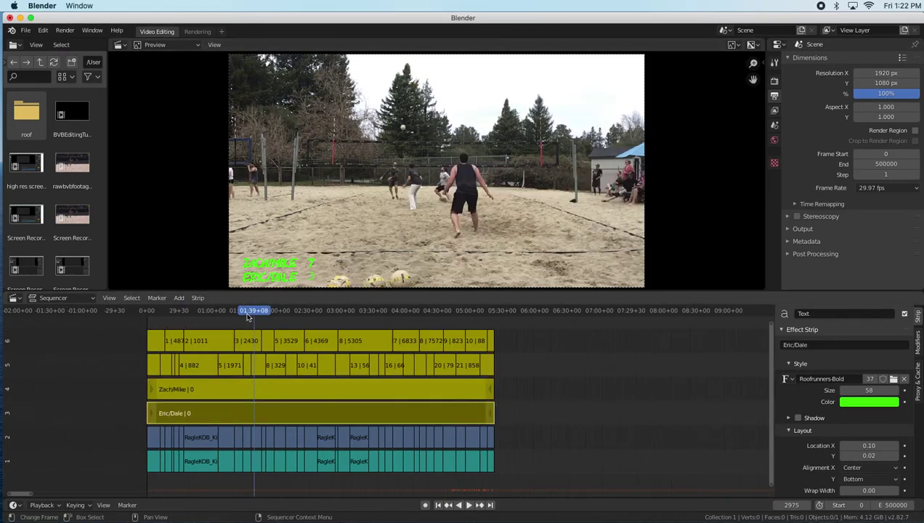
left_click(146, 310)
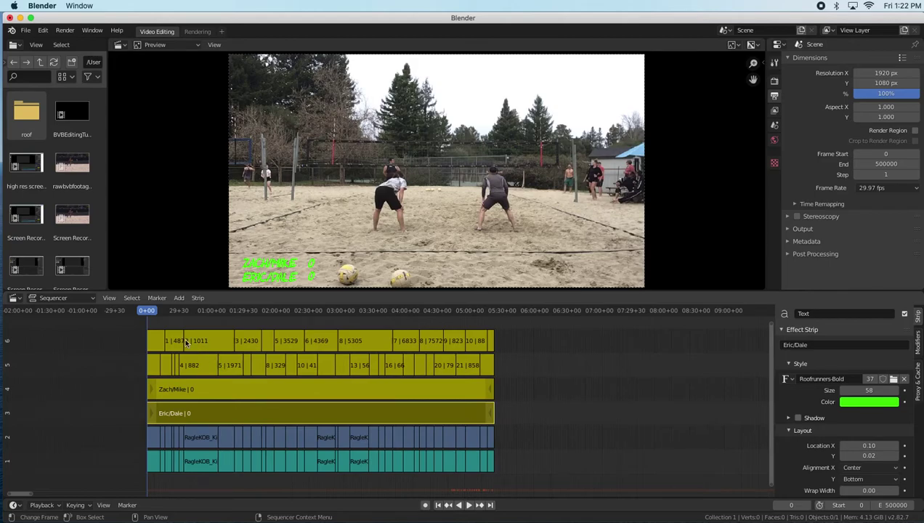
key("space")
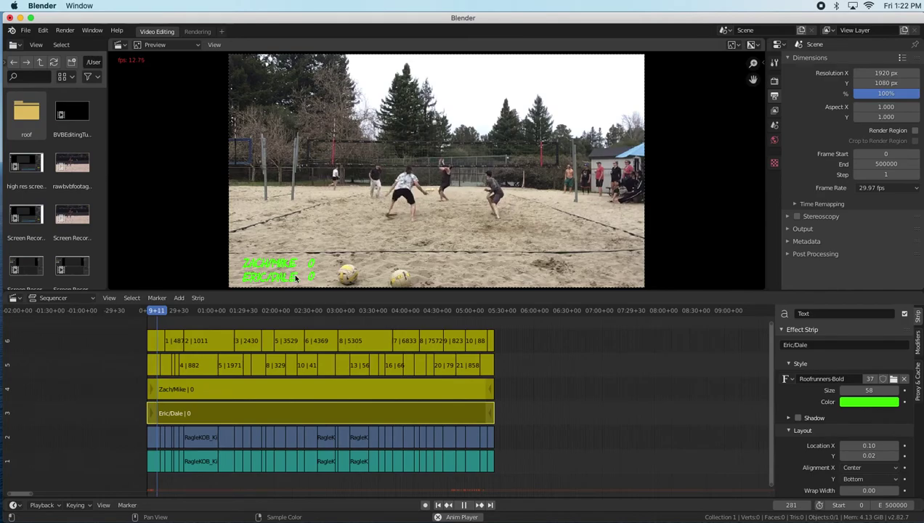
Stop playback at frame 297 and bring up the Eric/Dale text colour picker.
key("space")
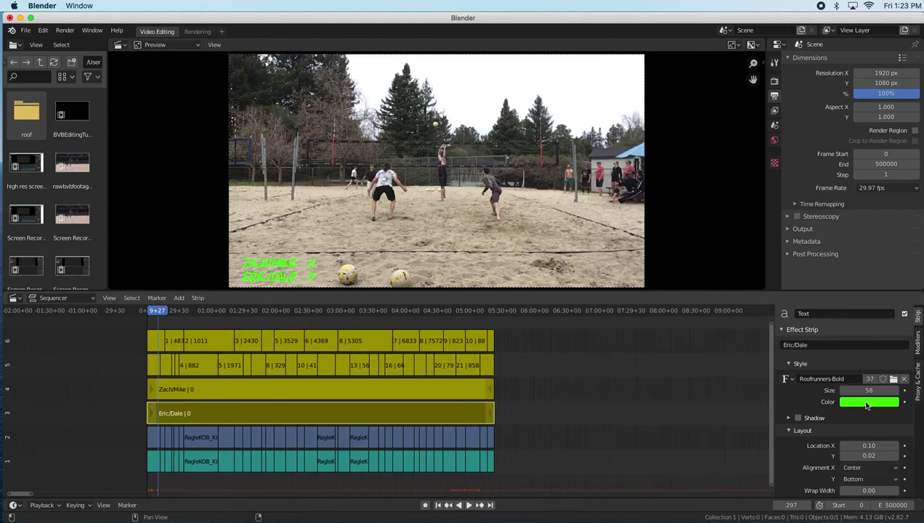
left_click(866, 404)
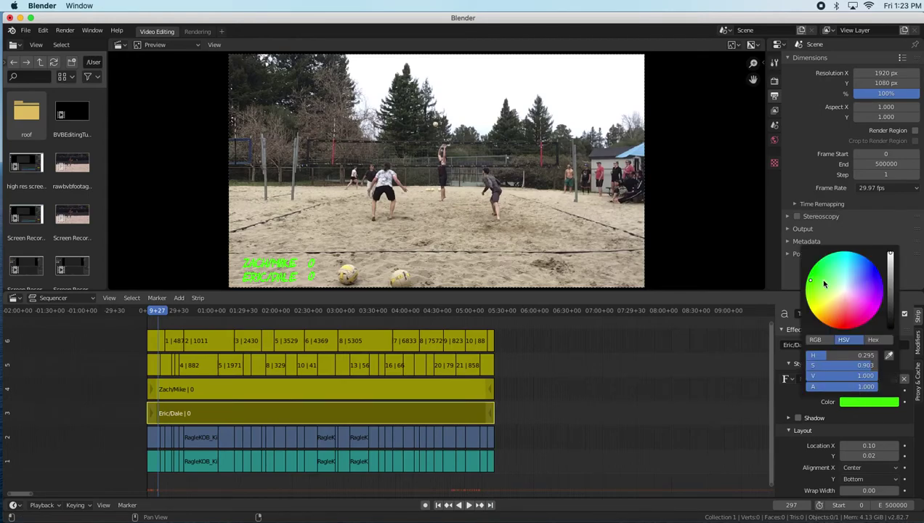
Make the Eric/Dale text cyan, then select the top-row score strips and access their colour.
left_click_drag(810, 280, 834, 267)
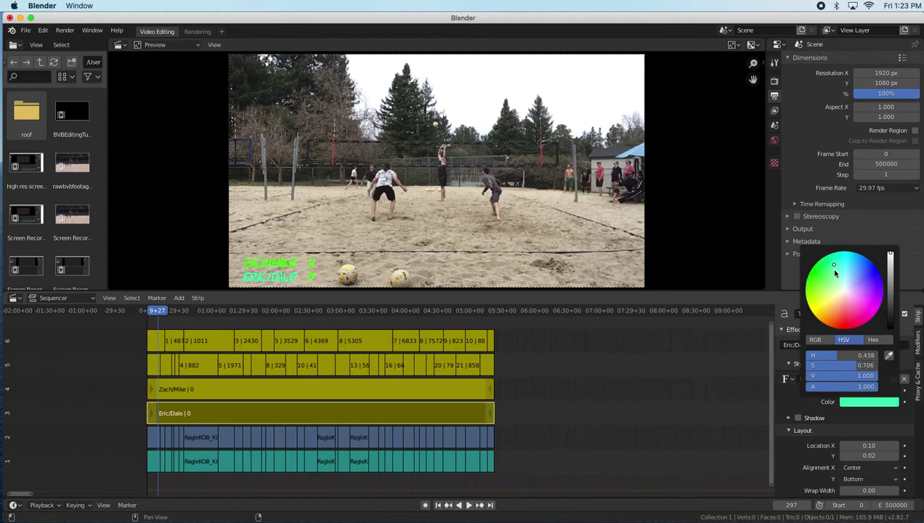
left_click(843, 267)
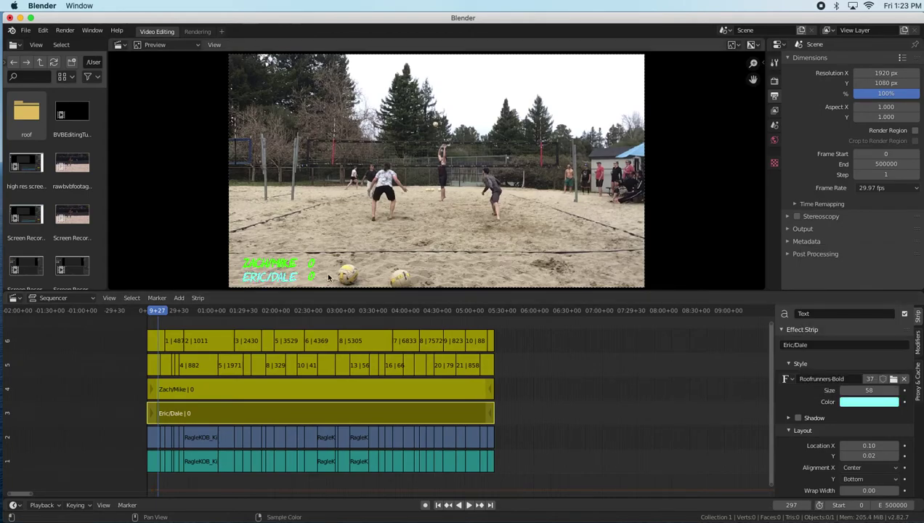
left_click(210, 348)
left_click_drag(144, 339, 513, 346)
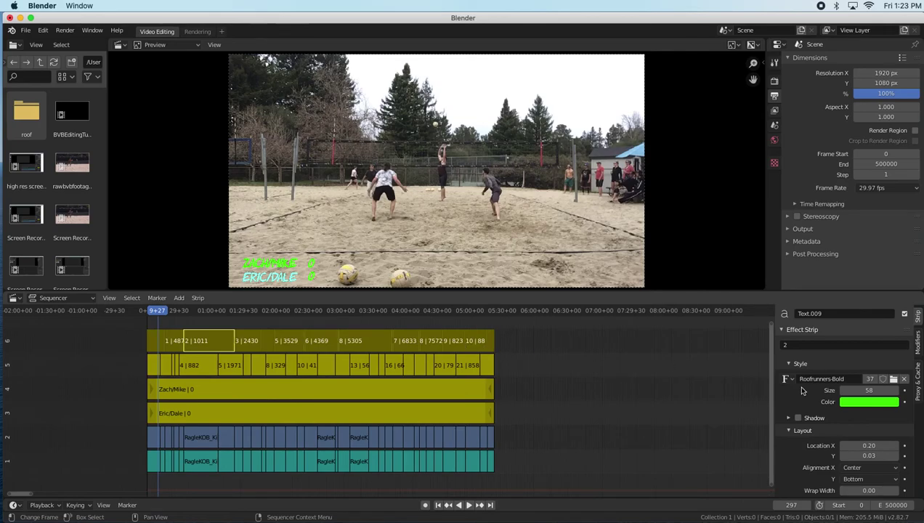
left_click(869, 401)
Try pale cyan on the score text, then cancel the change.
left_click(840, 268)
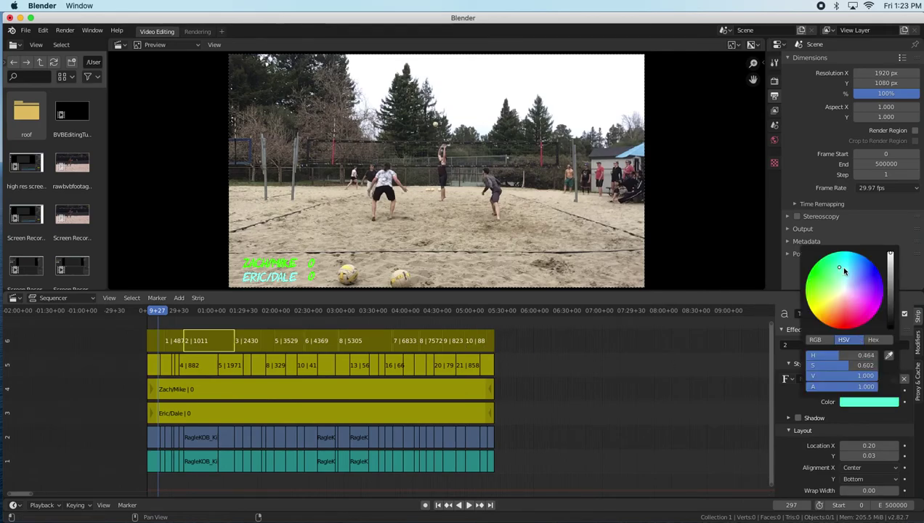
left_click(843, 283)
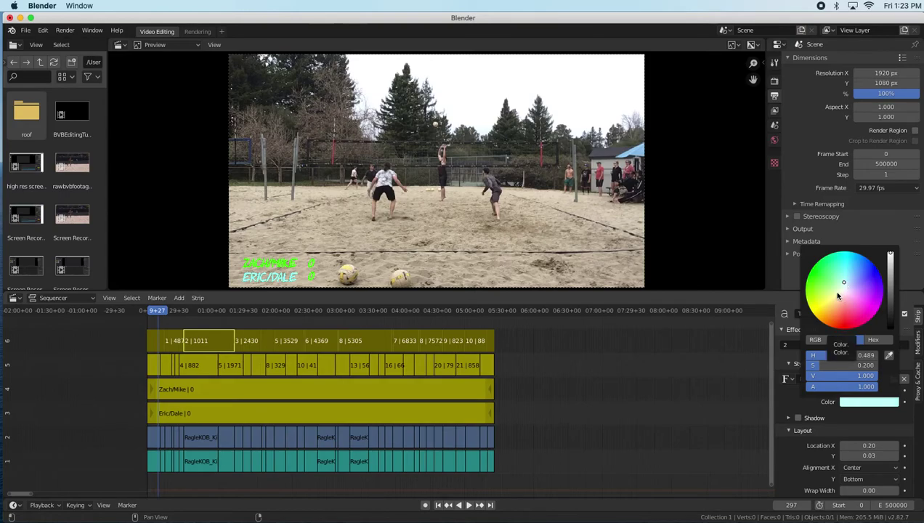
key("Escape")
key("c")
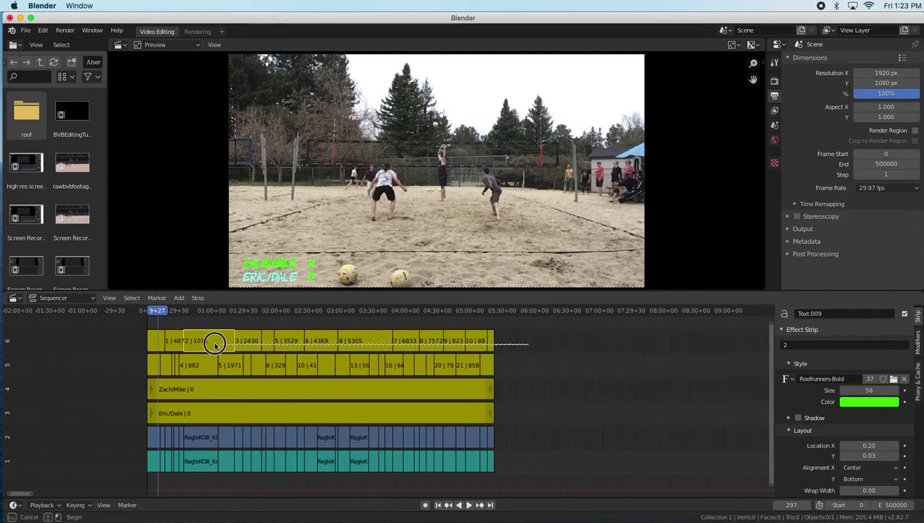
key("Escape")
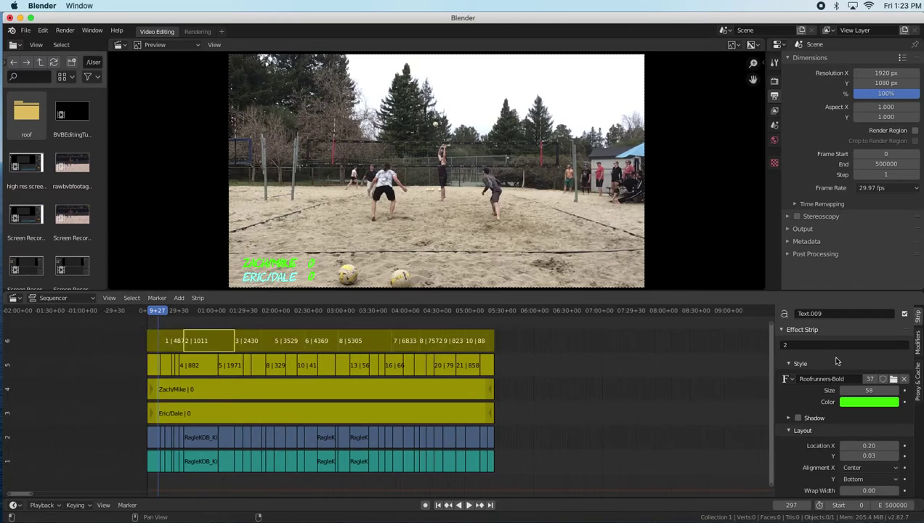
Set the score text cyan again, then undo it and the Eric/Dale recolour.
left_click(869, 404)
left_click(826, 275)
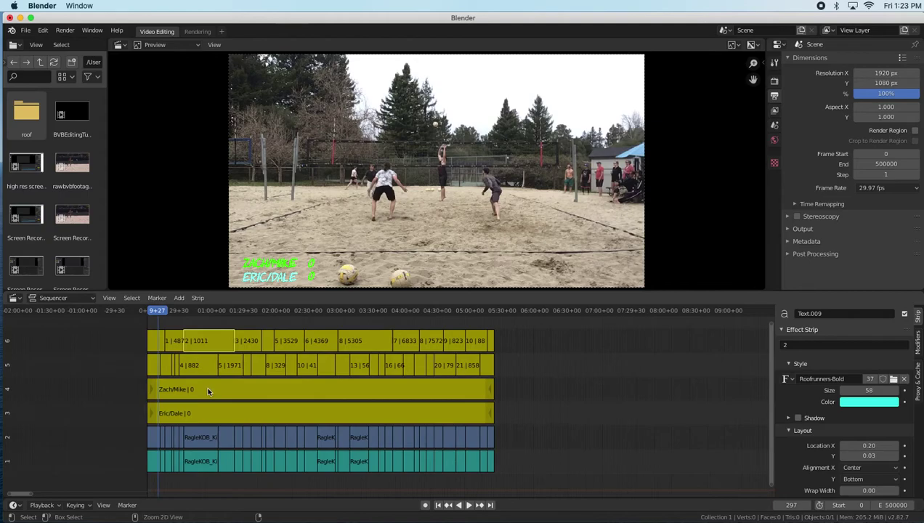
key("ctrl+z")
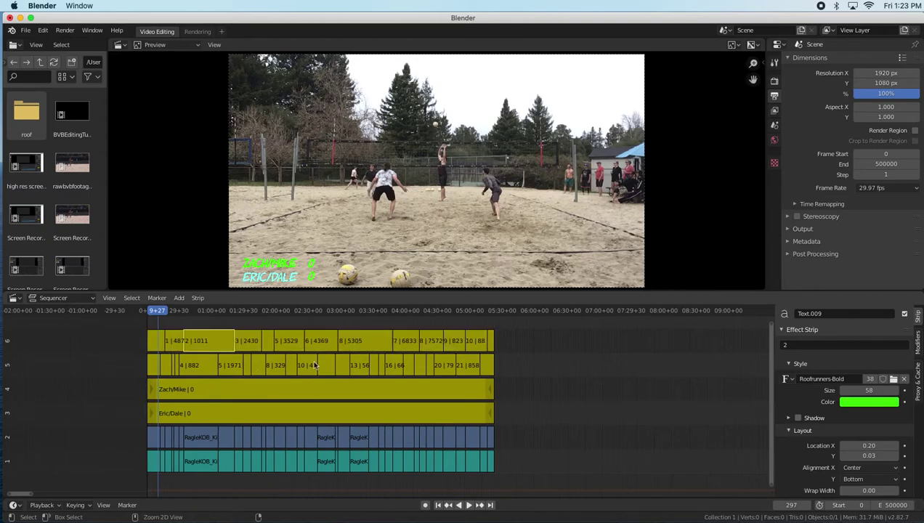
key("ctrl+z")
key("ctrl+z")
key("ctrl+z")
key("ctrl+z")
key("ctrl+z")
key("ctrl+z")
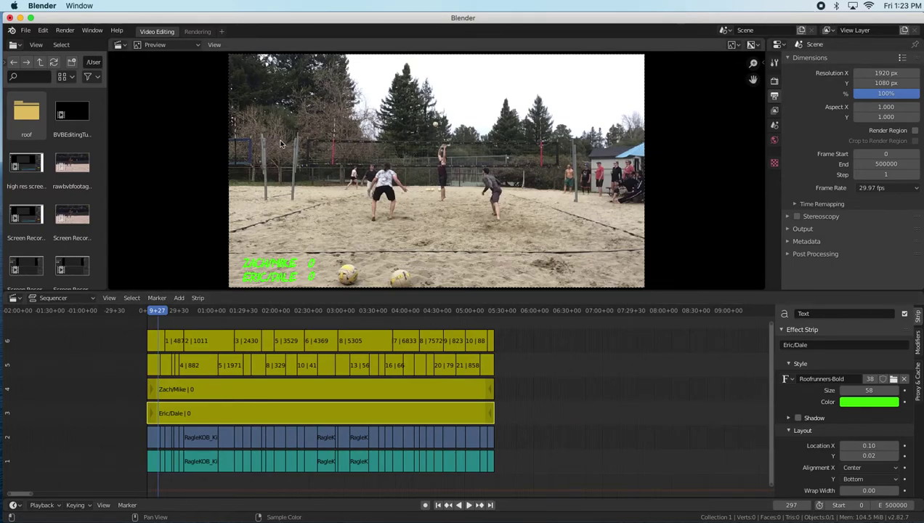
left_click(65, 30)
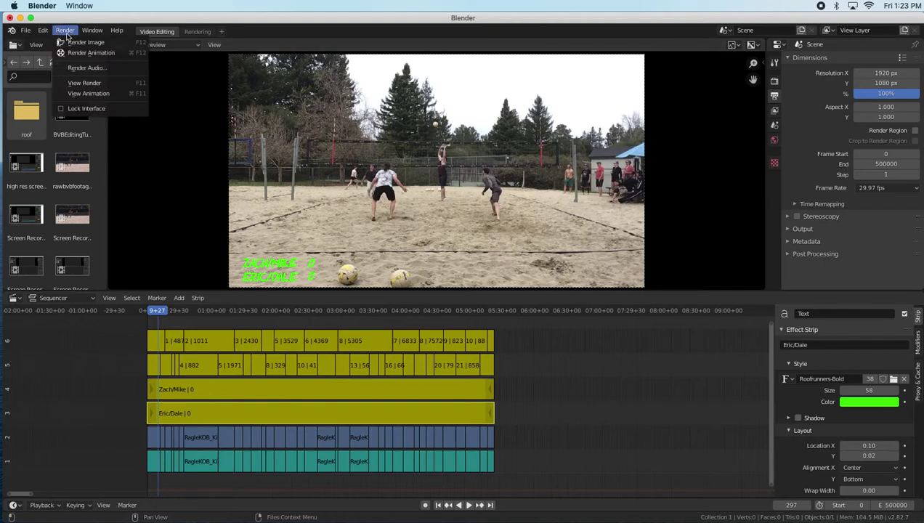
left_click(92, 53)
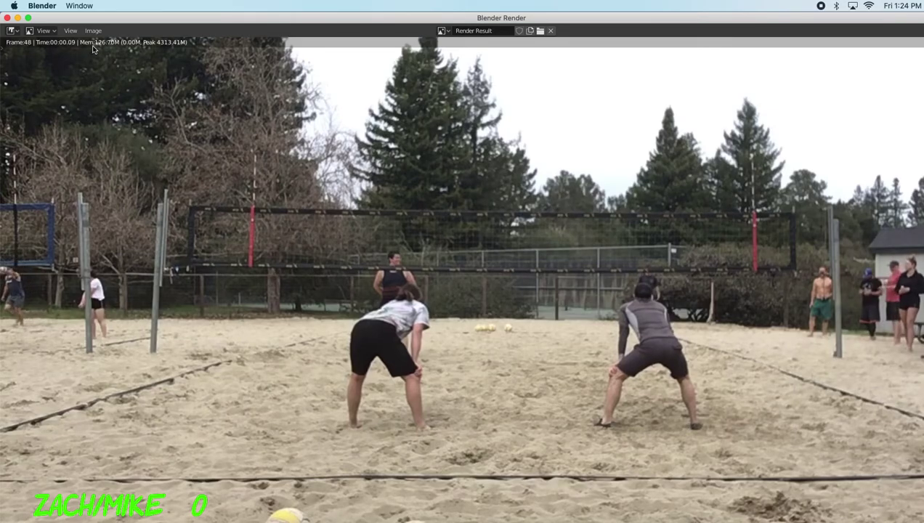
left_click_drag(82, 18, 182, 111)
left_click(116, 112)
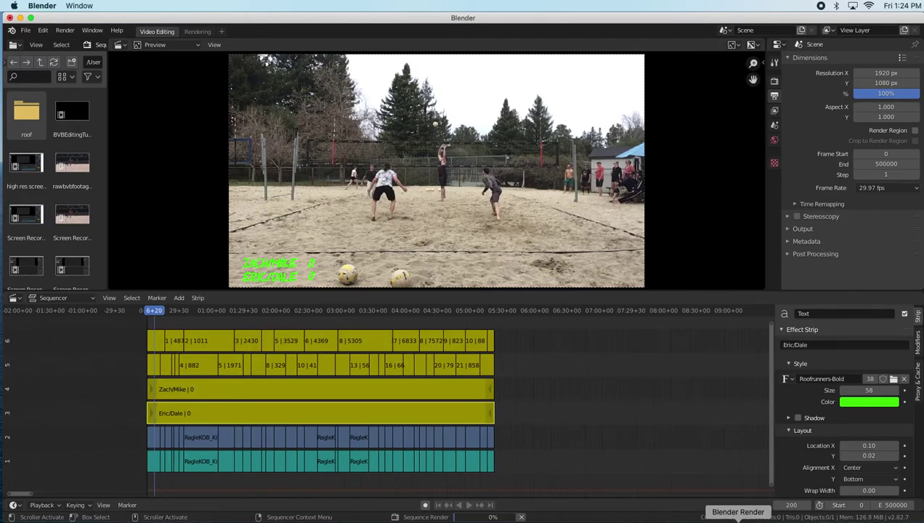
left_click(738, 520)
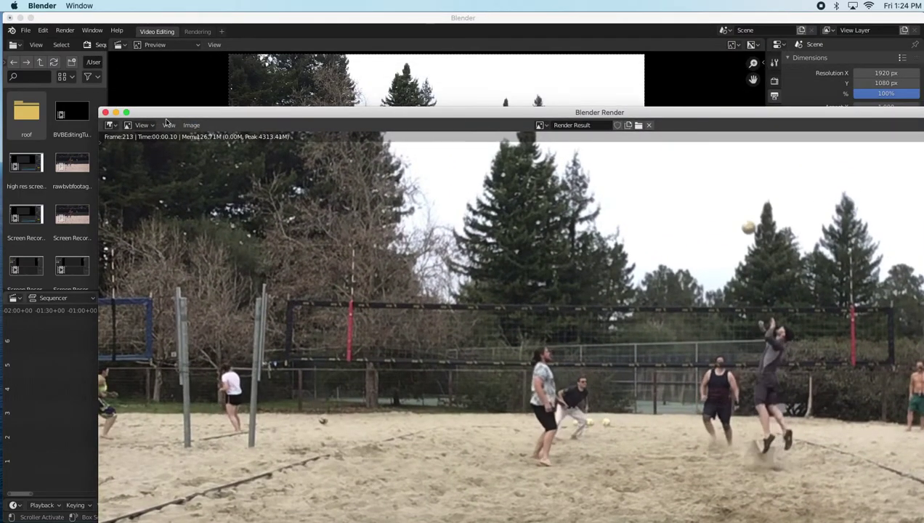
key("Escape")
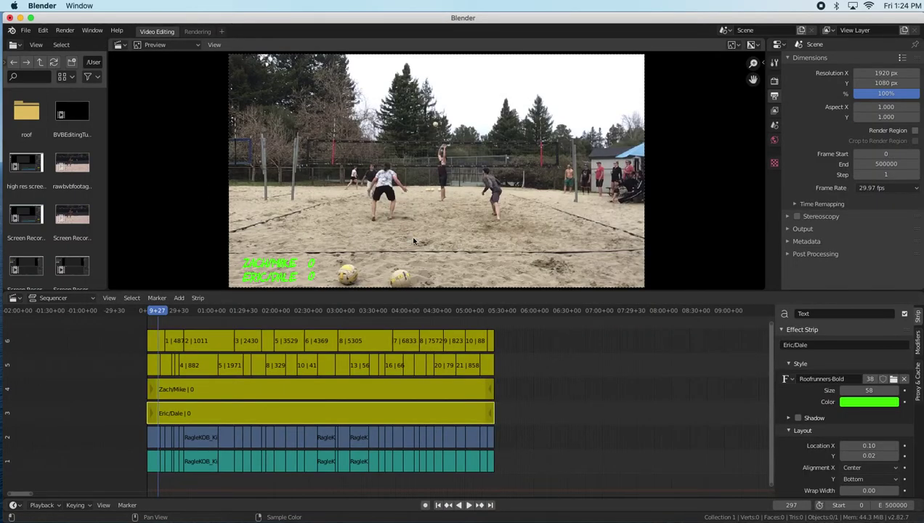
Zoom the sequencer timeline and scrub the playhead toward where the strips end.
scroll(350, 369, "down", 10)
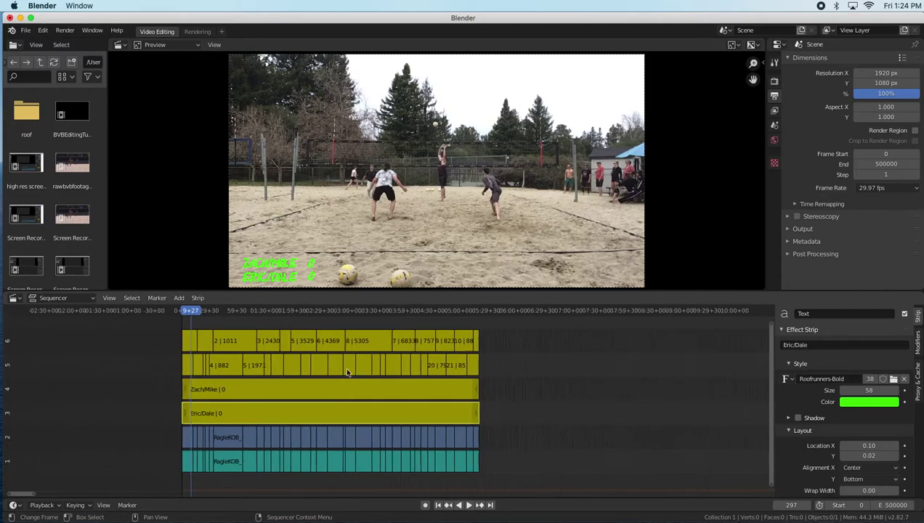
scroll(393, 373, "down", 8)
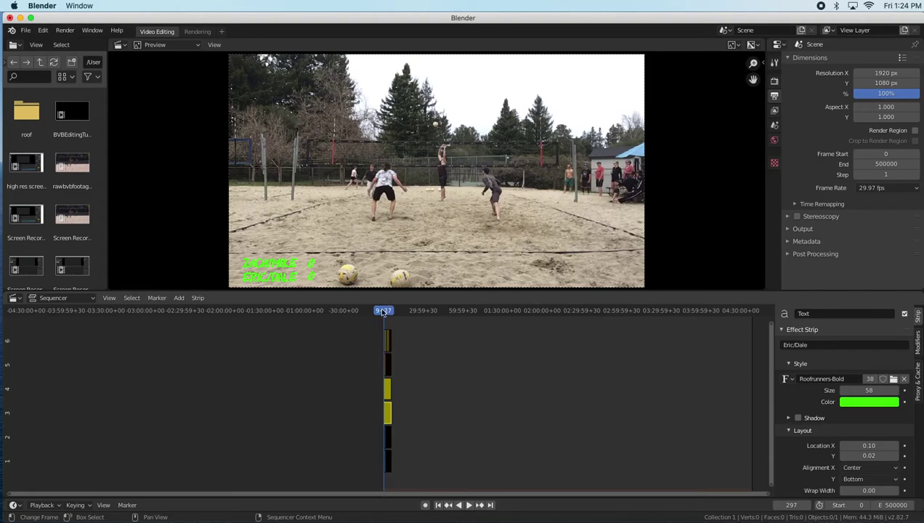
left_click_drag(585, 318, 390, 320)
scroll(391, 451, "up", 10)
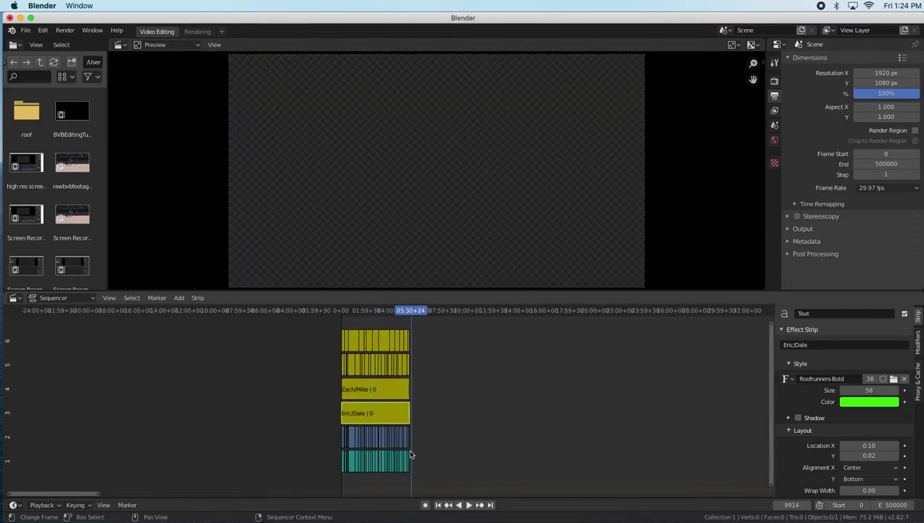
scroll(410, 454, "up", 8)
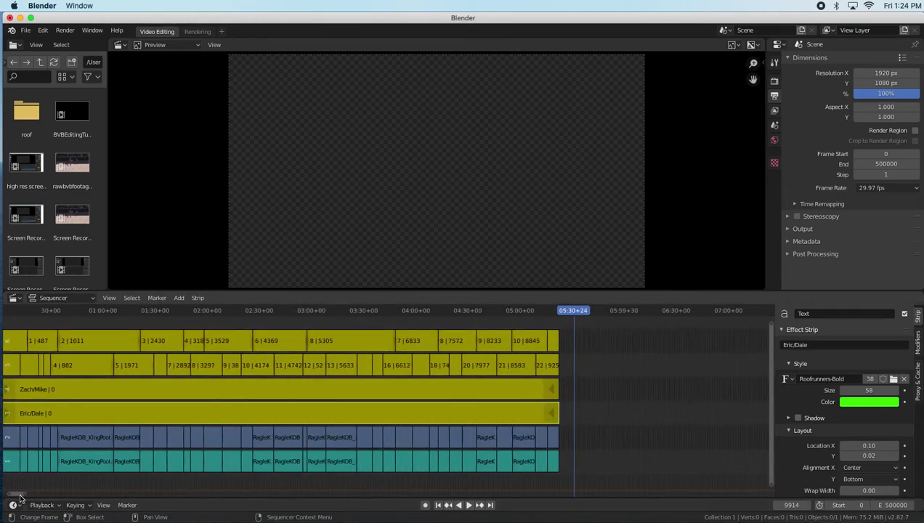
scroll(21, 498, "right", 10)
scroll(288, 470, "up", 2)
left_click_drag(201, 312, 171, 313)
Play and pause near the end to settle the playhead on frame 9654.
key("space")
key("Escape")
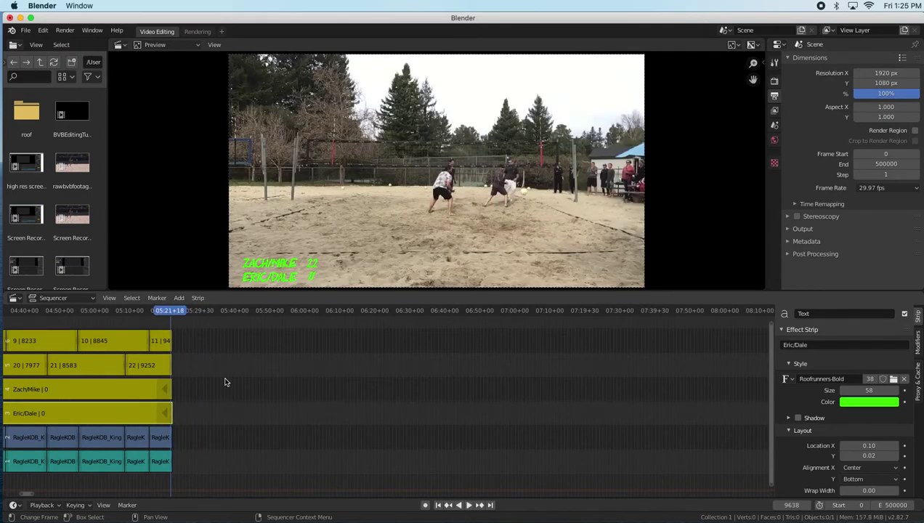
left_click_drag(185, 316, 172, 313)
key("space")
key("Escape")
left_click_drag(26, 496, 10, 500)
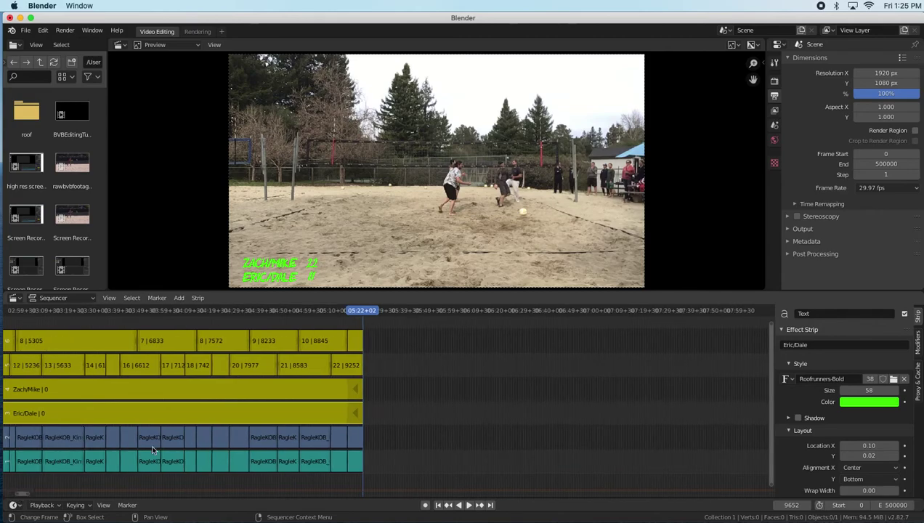
scroll(254, 416, "up", 5)
left_click_drag(28, 498, 19, 498)
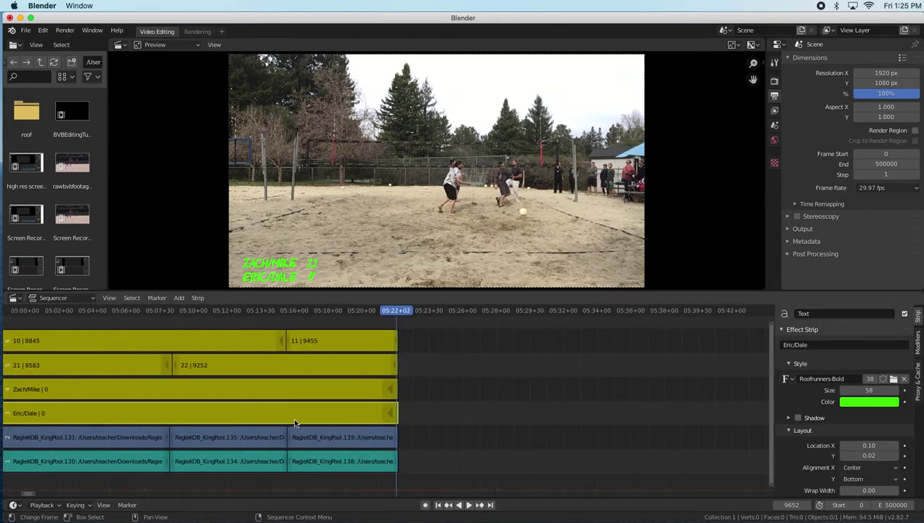
scroll(294, 423, "up", 5)
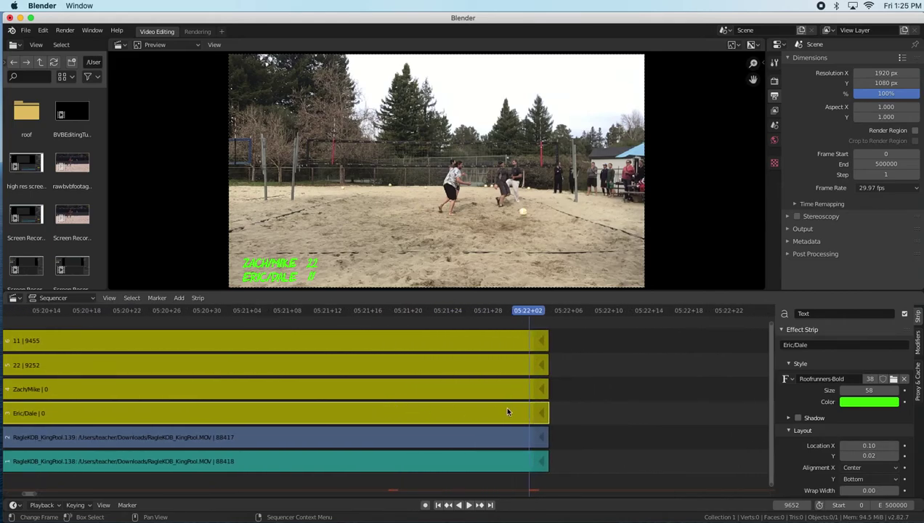
scroll(386, 436, "up", 3)
left_click_drag(29, 498, 29, 499)
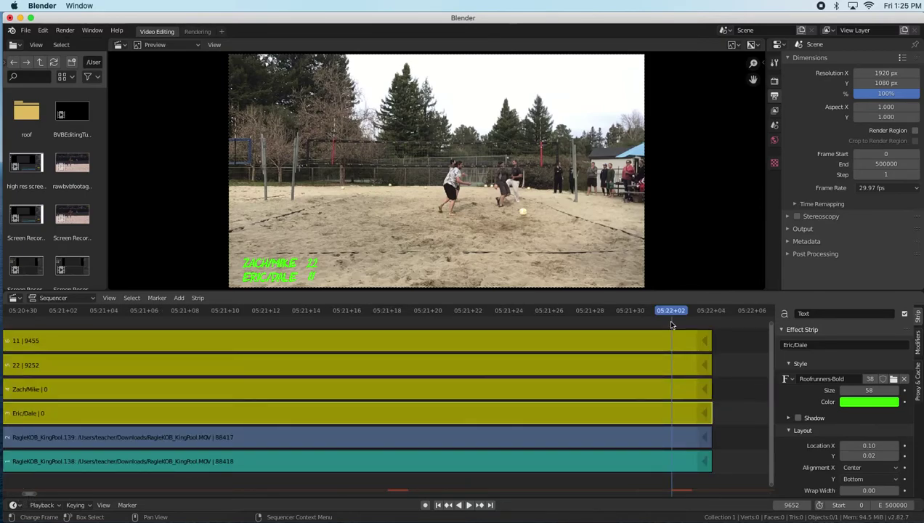
left_click_drag(674, 314, 711, 328)
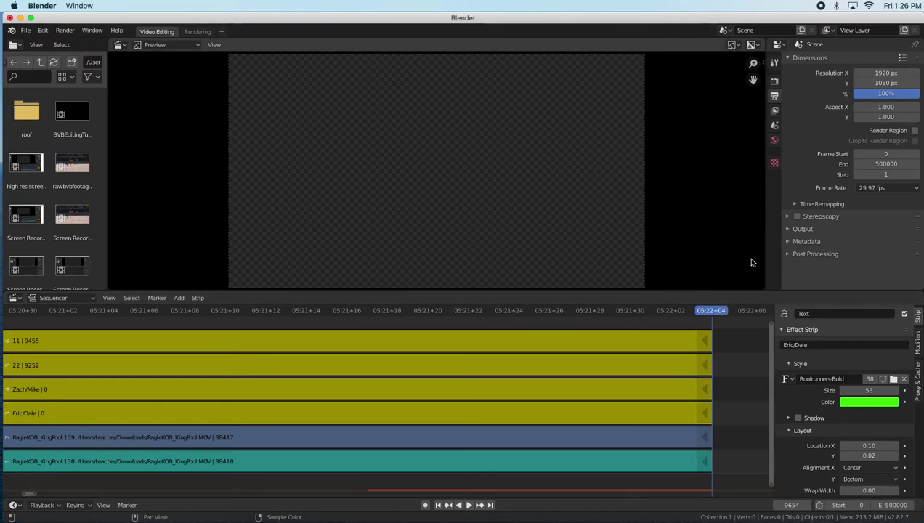
Start editing the Frame End field, currently 500000, in Output Properties.
left_click(896, 164)
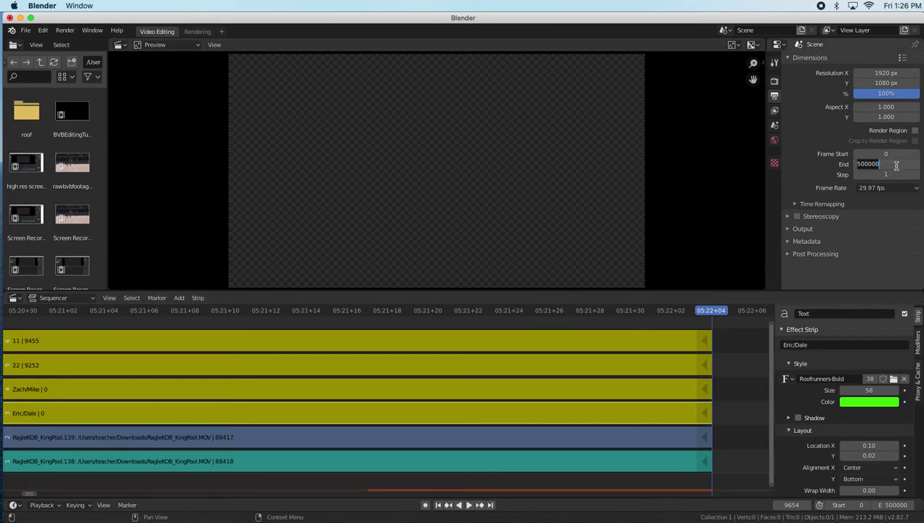
Try Frame End values of 9000, 10000 and 9500.
type("9000")
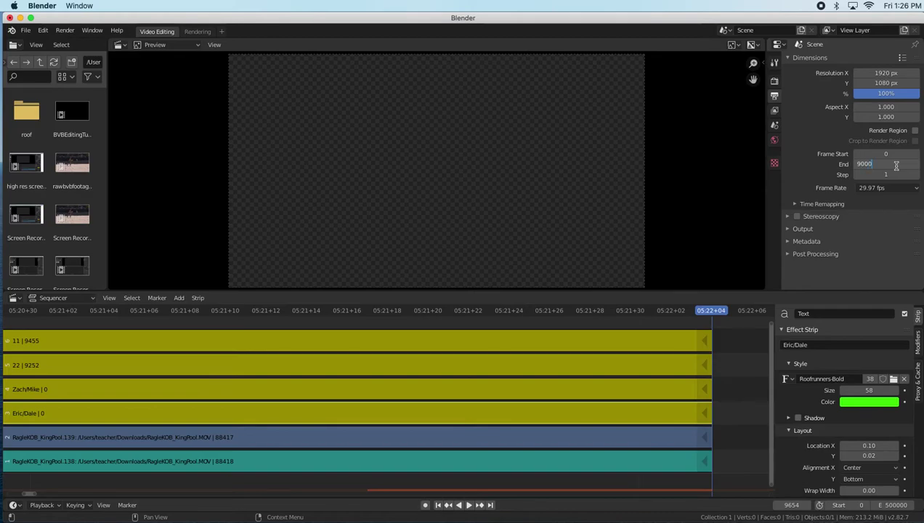
key("Return")
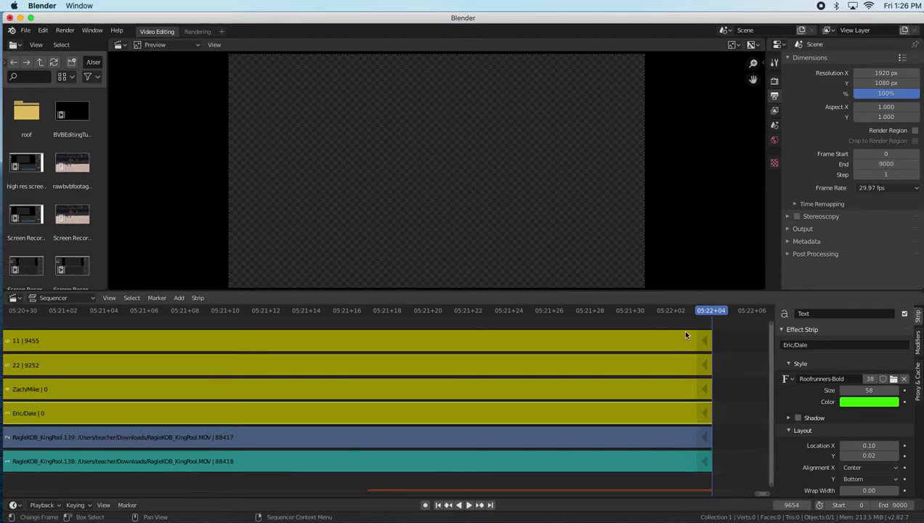
scroll(574, 360, "down", 8)
scroll(552, 367, "down", 10)
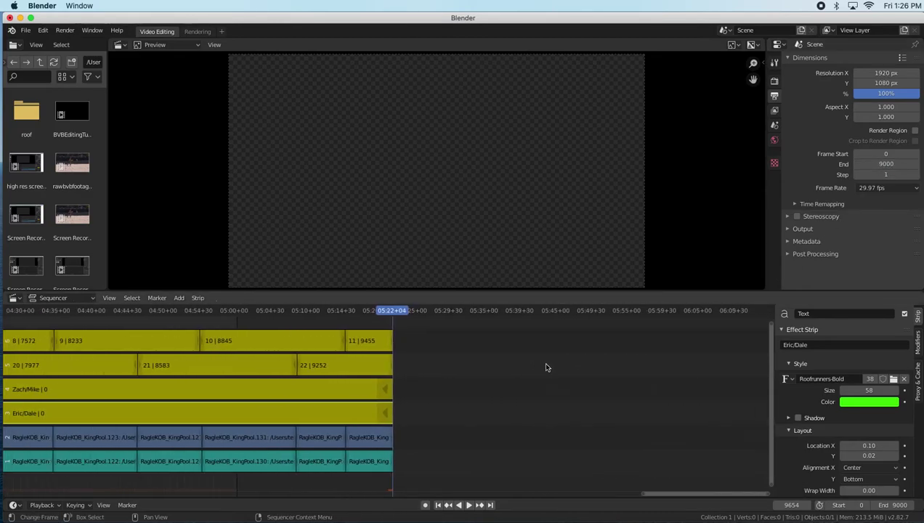
scroll(537, 366, "down", 5)
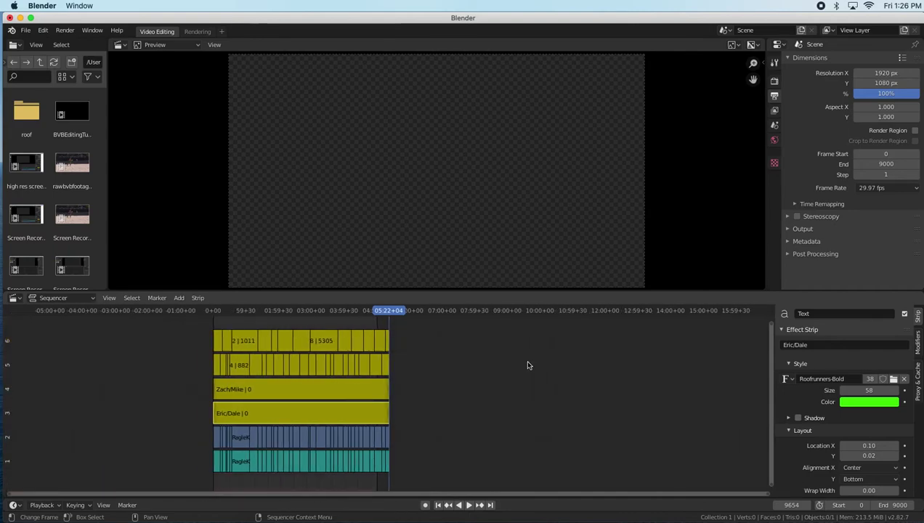
left_click(901, 164)
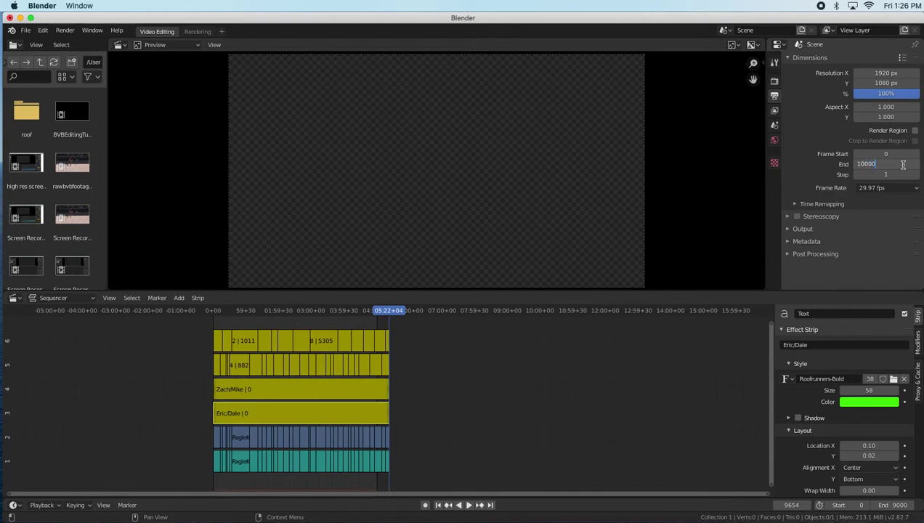
key("Return")
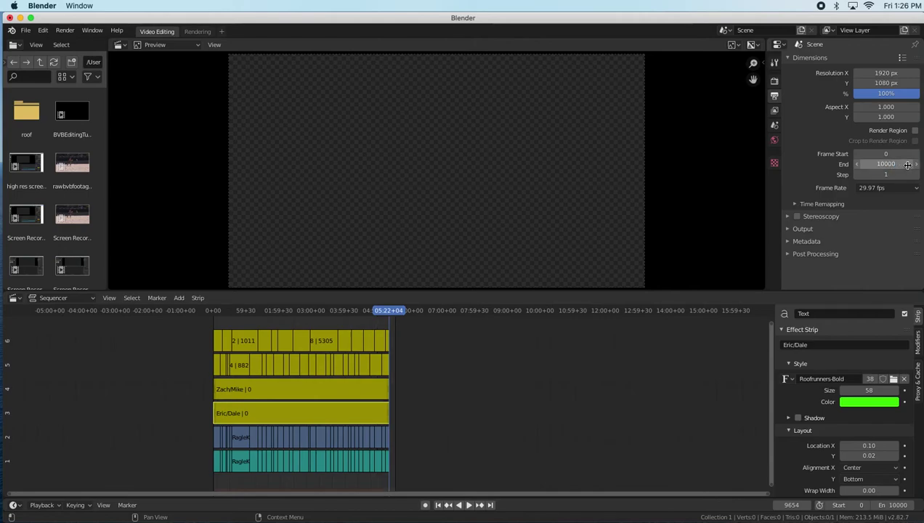
left_click(907, 164)
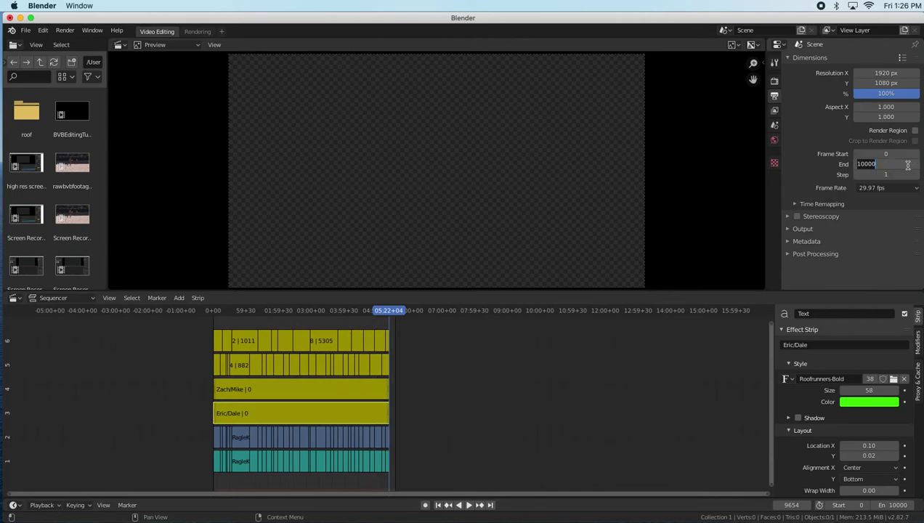
type("6")
key("Return")
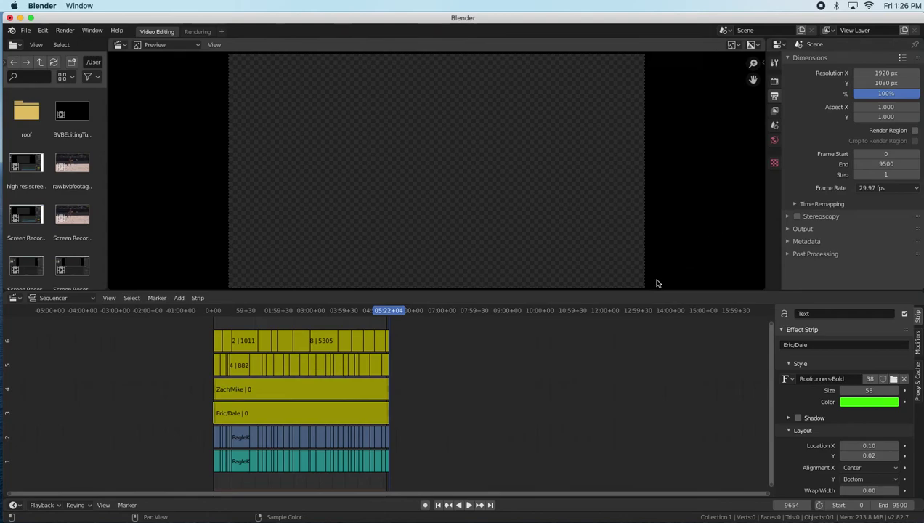
Set Frame End to the current frame, 9654, and return to frame 0.
scroll(383, 402, "up", 5)
scroll(385, 399, "up", 10)
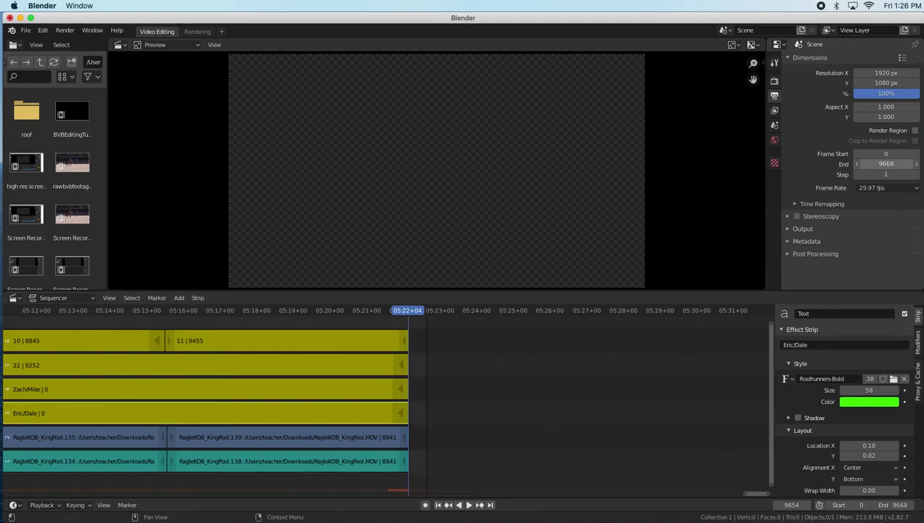
type("9654")
scroll(886, 164, "down", 3)
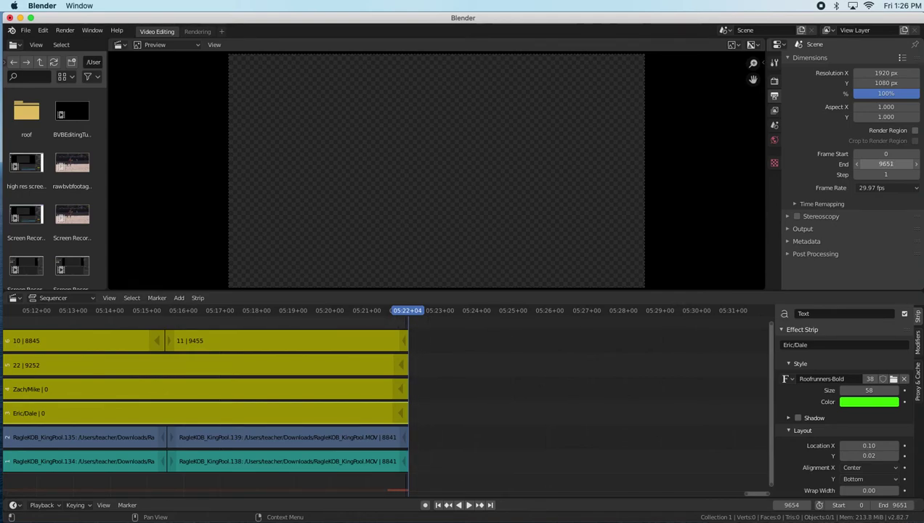
scroll(886, 164, "down", 20)
scroll(886, 164, "up", 20)
scroll(573, 389, "down", 4)
scroll(584, 389, "down", 8)
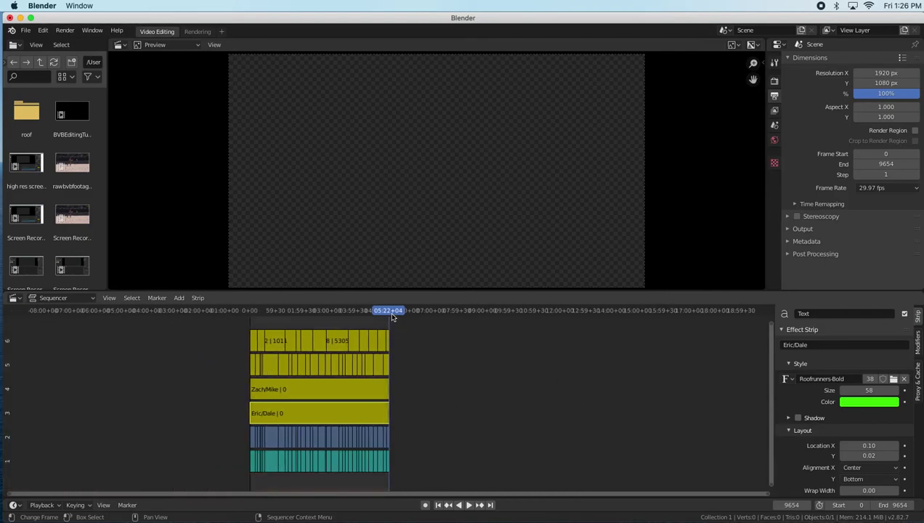
left_click(251, 312)
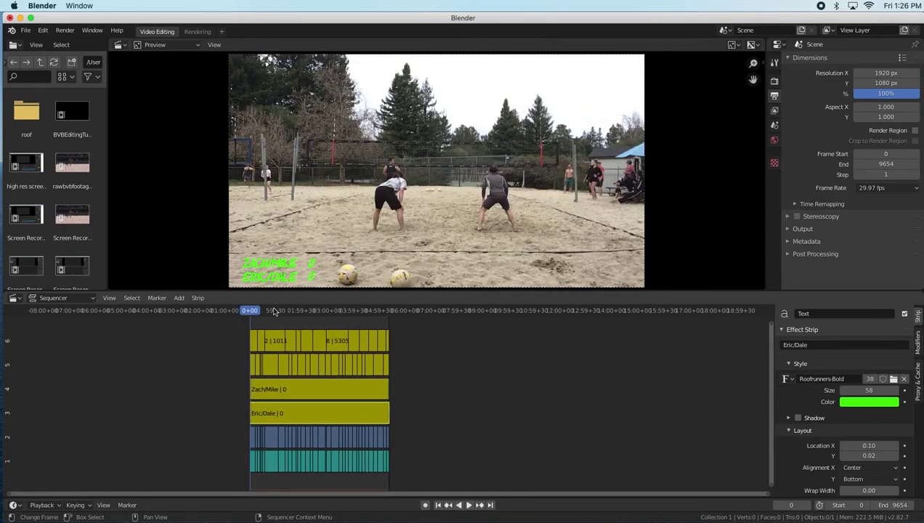
Render the full animation from frame 0 with Render Animation.
scroll(396, 284, "down", 1)
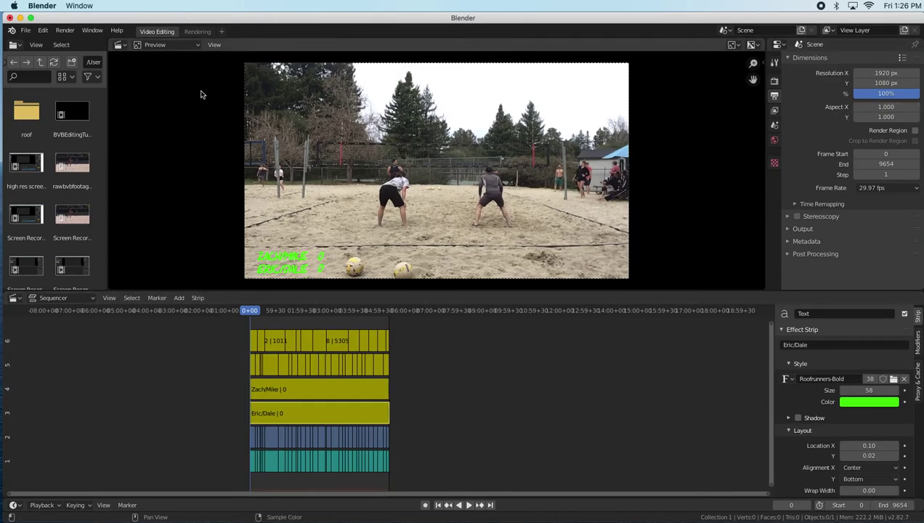
left_click(64, 31)
left_click(90, 53)
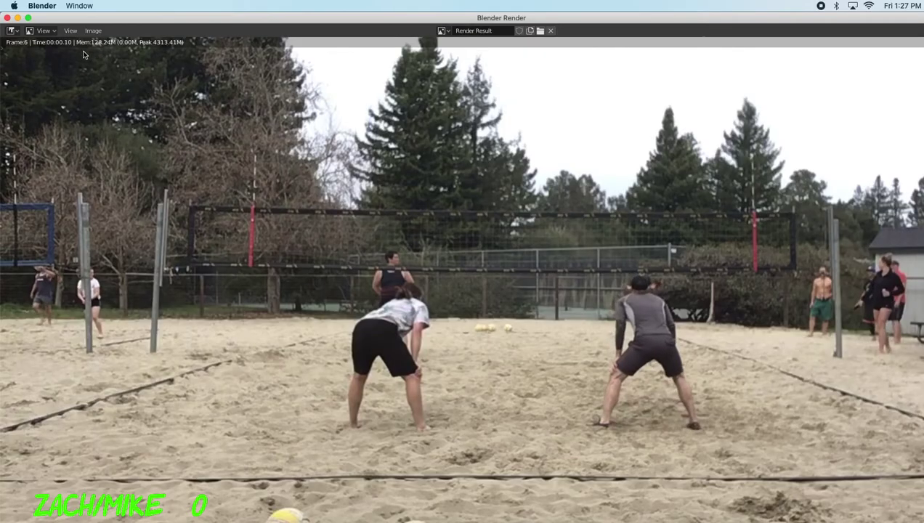
Close the full-screen Blender Render window, leaving the render running.
left_click(8, 18)
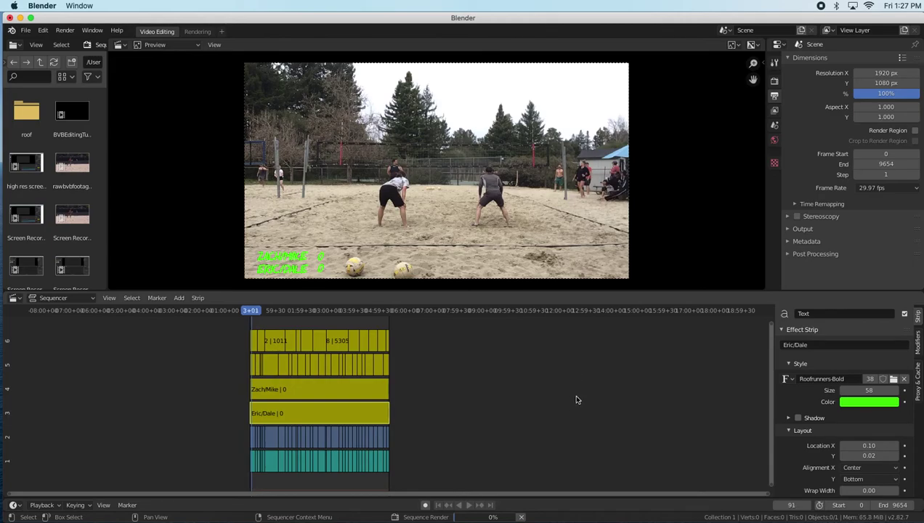
Collapse Dimensions and expand Output to show FFmpeg MPEG-4 with AAC audio.
left_click(786, 58)
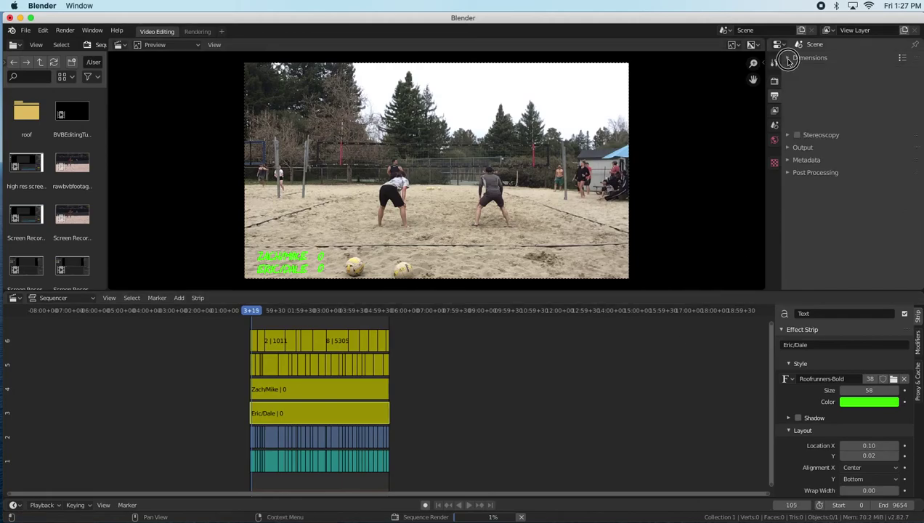
left_click(789, 83)
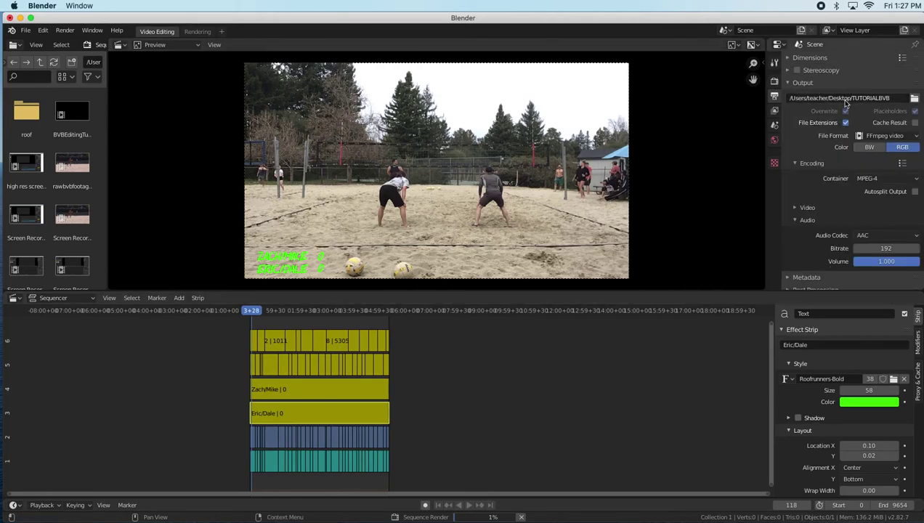